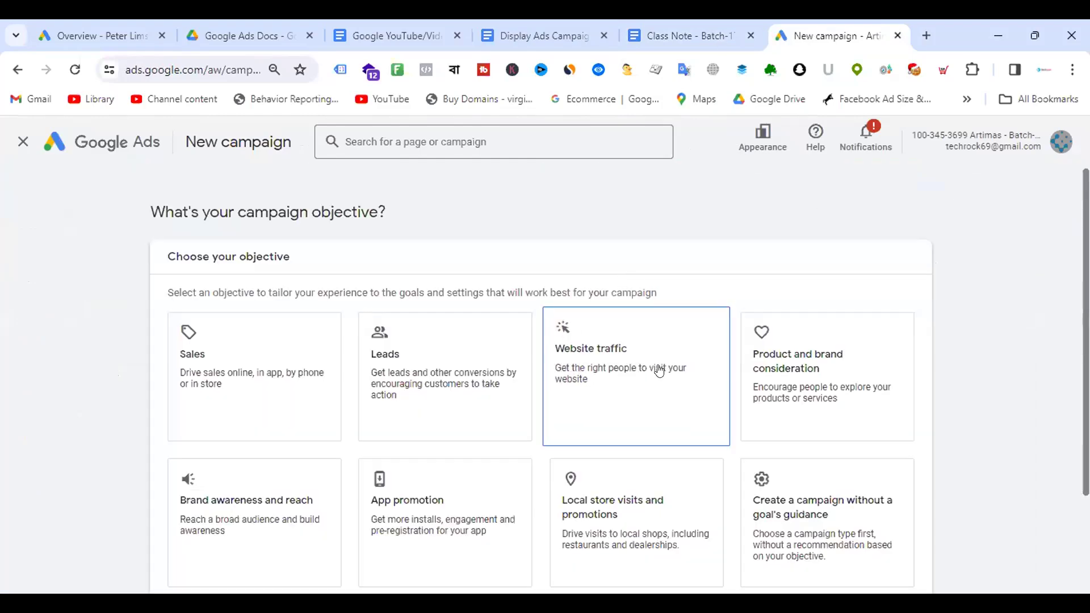
Step: Choose the Brand awareness and reach objective and select Video as the campaign type
{"action": "scroll", "coordinate": [385, 421], "scroll_direction": "down", "scroll_amount": 3}
{"action": "left_click", "coordinate": [276, 400]}
{"action": "left_click", "coordinate": [421, 376]}
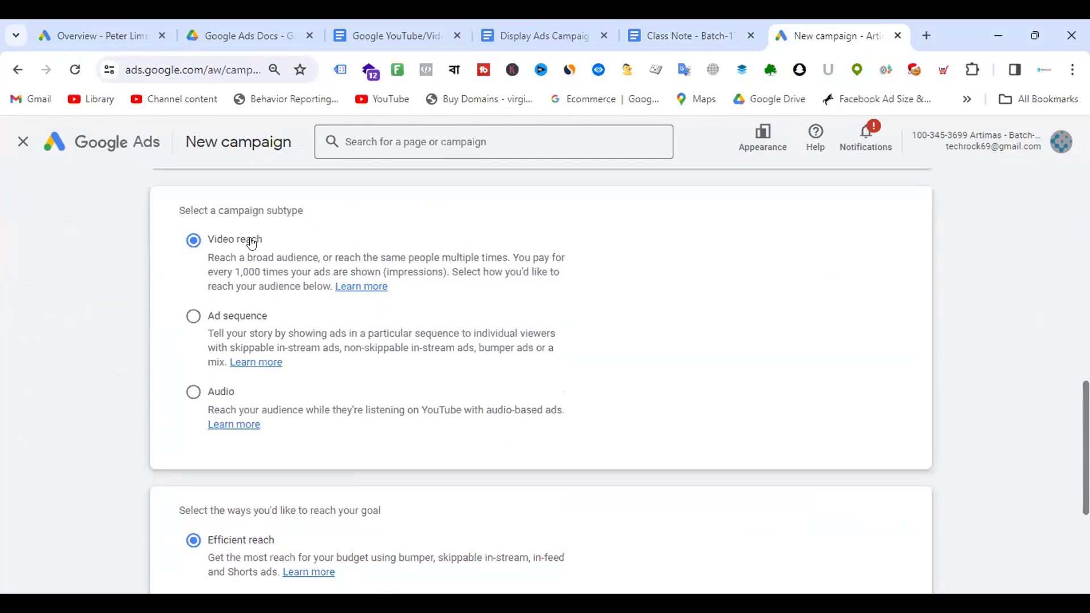
Step: Continue to the campaign settings with the Video reach subtype and Efficient reach as the way to reach the goal
{"action": "scroll", "coordinate": [438, 313], "scroll_direction": "down", "scroll_amount": 3}
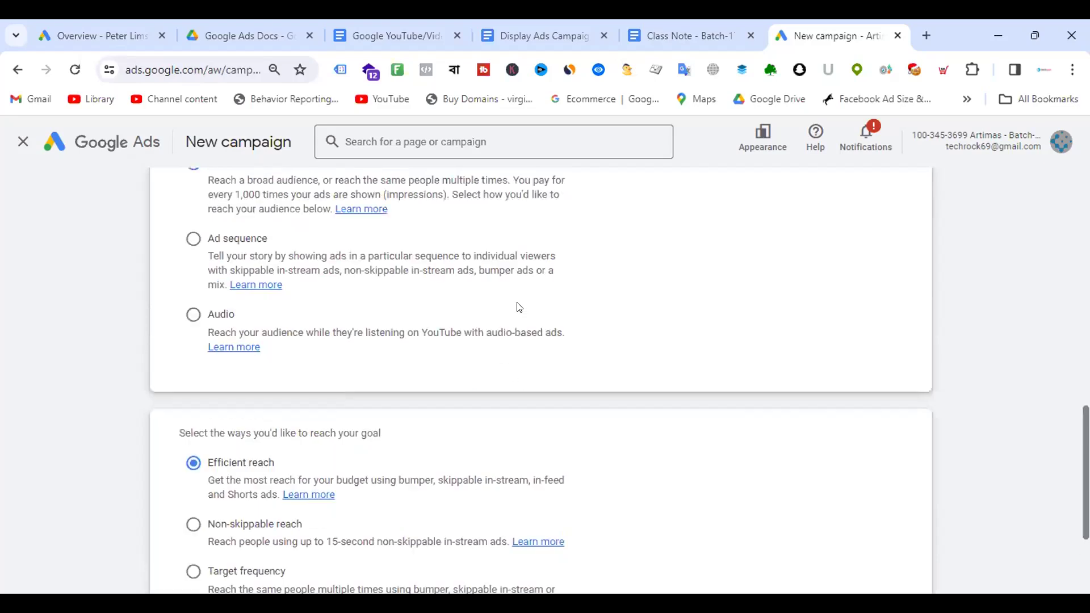
{"action": "scroll", "coordinate": [620, 297], "scroll_direction": "down", "scroll_amount": 2}
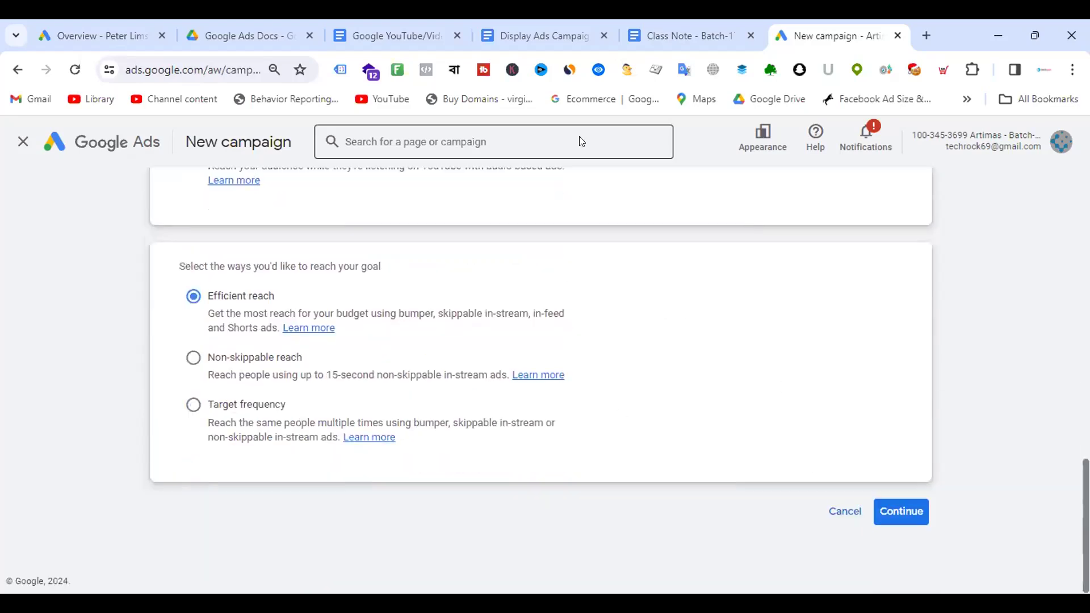
{"action": "scroll", "coordinate": [302, 372], "scroll_direction": "up", "scroll_amount": 5}
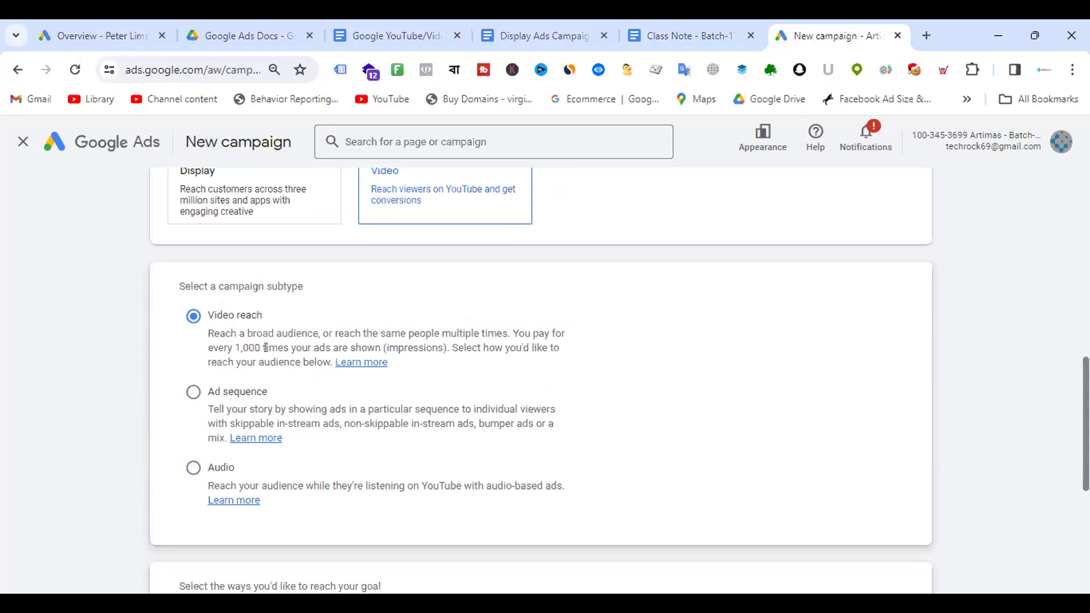
{"action": "scroll", "coordinate": [352, 348], "scroll_direction": "down", "scroll_amount": 5}
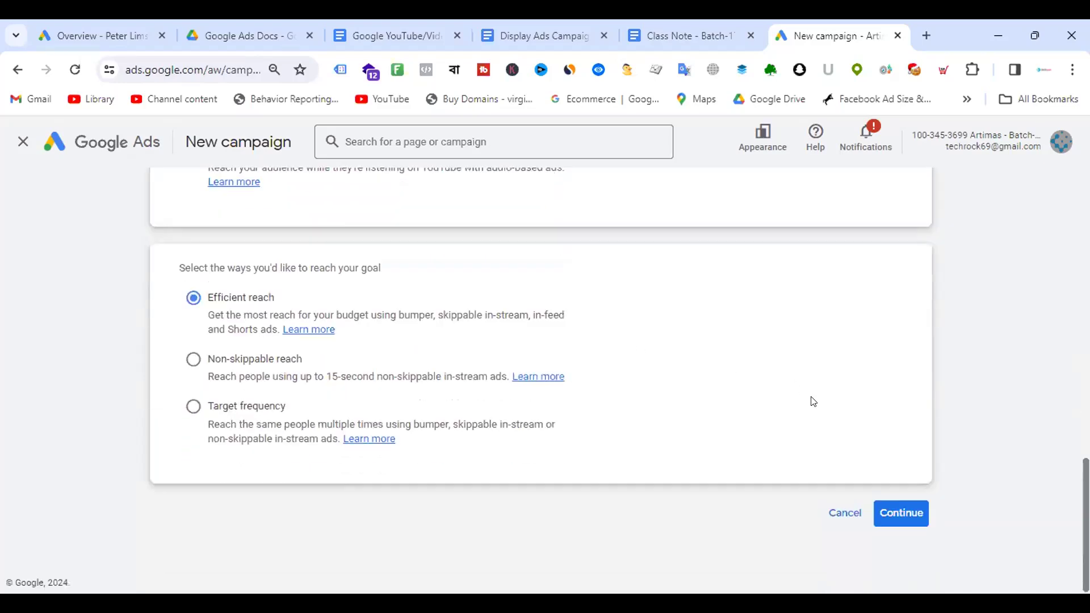
{"action": "left_click", "coordinate": [889, 504]}
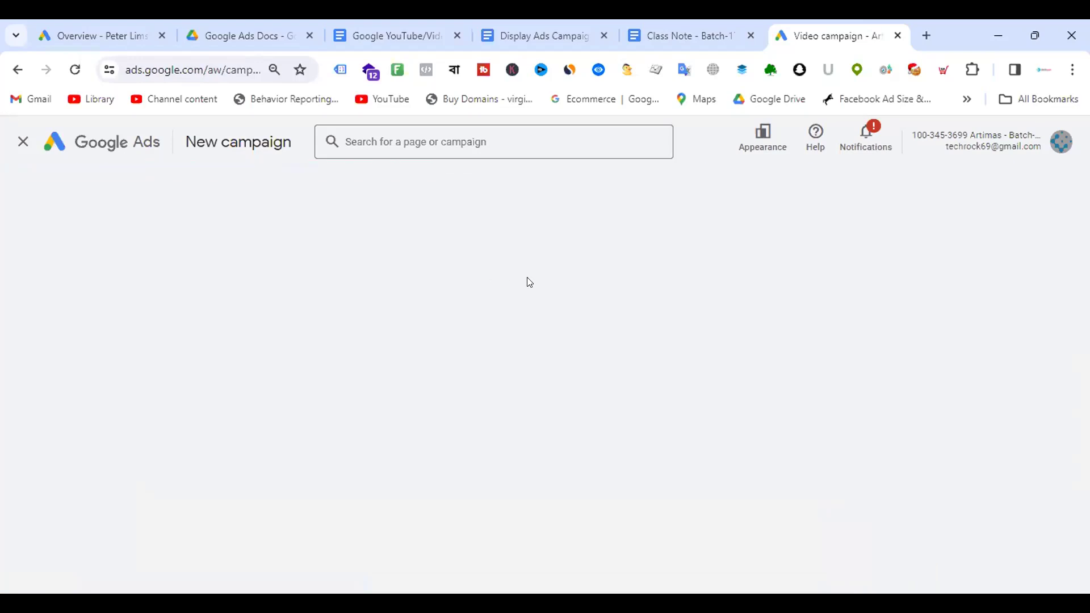
Step: Enable multi-format video ads to reach more unique users, including in-stream, in-feed and Shorts ads
{"action": "scroll", "coordinate": [487, 348], "scroll_direction": "down", "scroll_amount": 4}
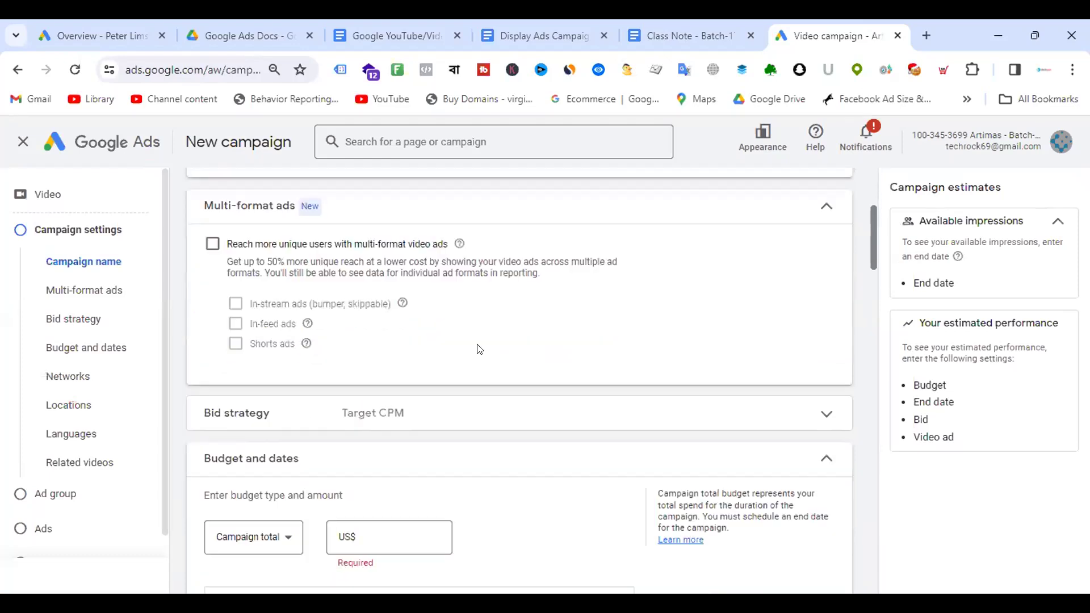
{"action": "left_click", "coordinate": [206, 246]}
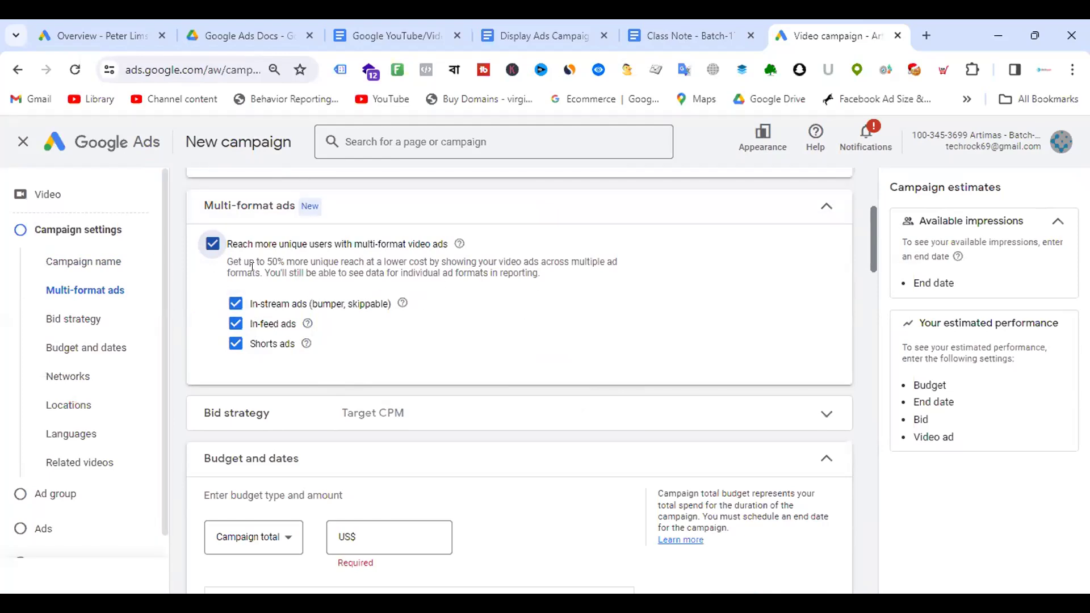
Step: Review the campaign form from the multi-format ads options to the allowed number of videos in the YouTube video section
{"action": "scroll", "coordinate": [414, 317], "scroll_direction": "down", "scroll_amount": 20}
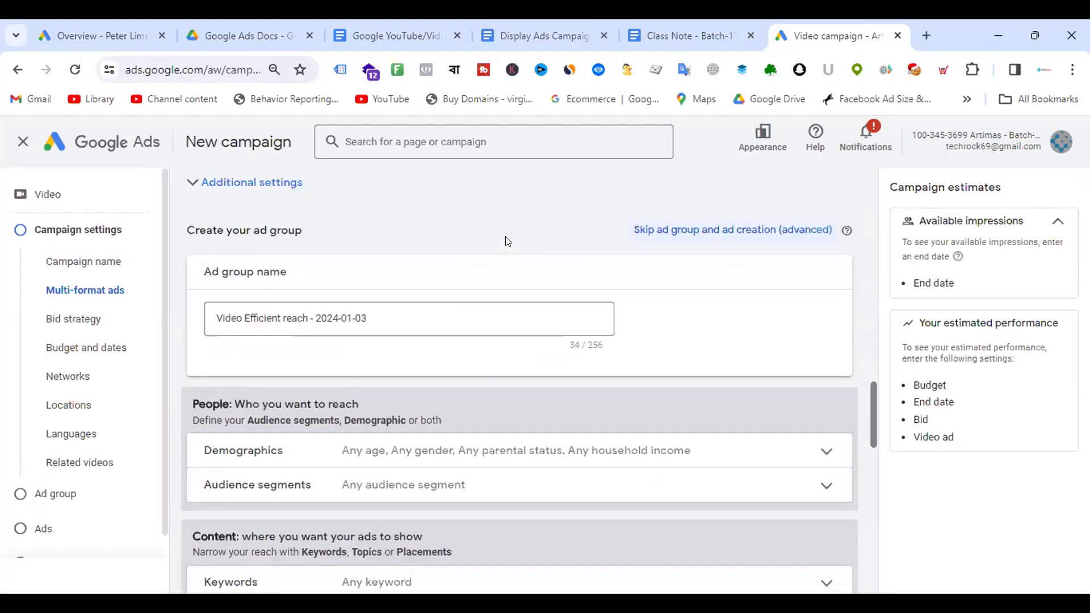
{"action": "scroll", "coordinate": [504, 250], "scroll_direction": "down", "scroll_amount": 5}
{"action": "scroll", "coordinate": [431, 280], "scroll_direction": "up", "scroll_amount": 3}
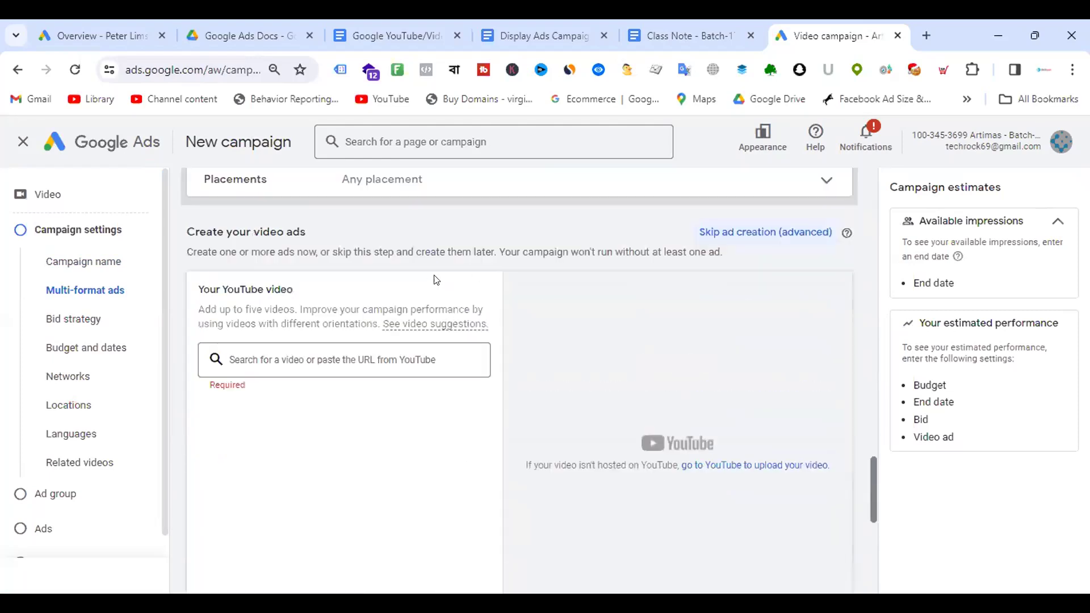
{"action": "left_click_drag", "start_coordinate": [198, 309], "coordinate": [291, 310]}
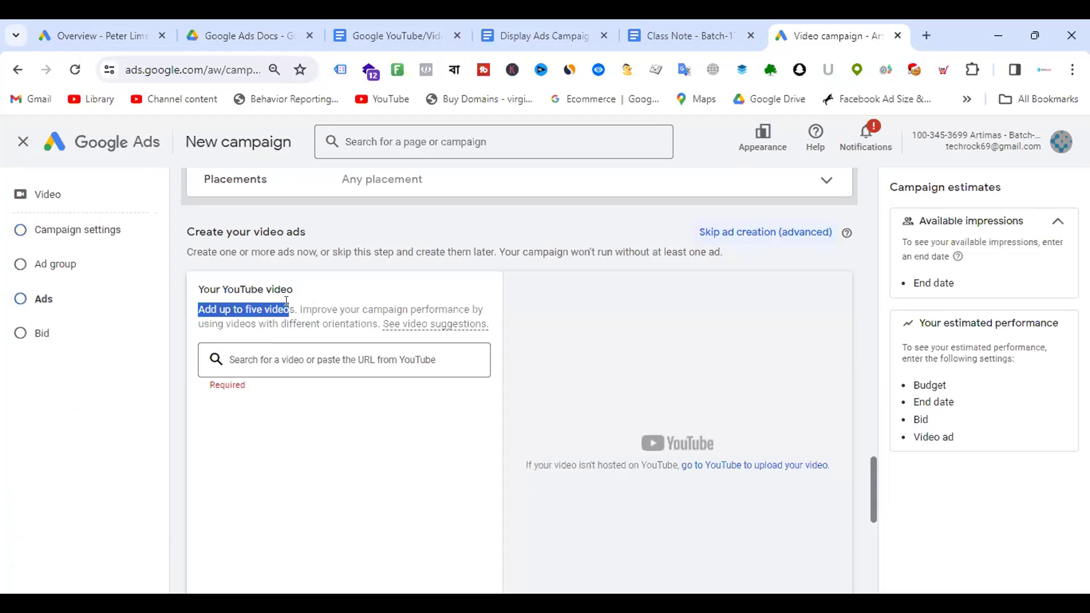
{"action": "scroll", "coordinate": [321, 292], "scroll_direction": "up", "scroll_amount": 7}
{"action": "scroll", "coordinate": [318, 289], "scroll_direction": "up", "scroll_amount": 15}
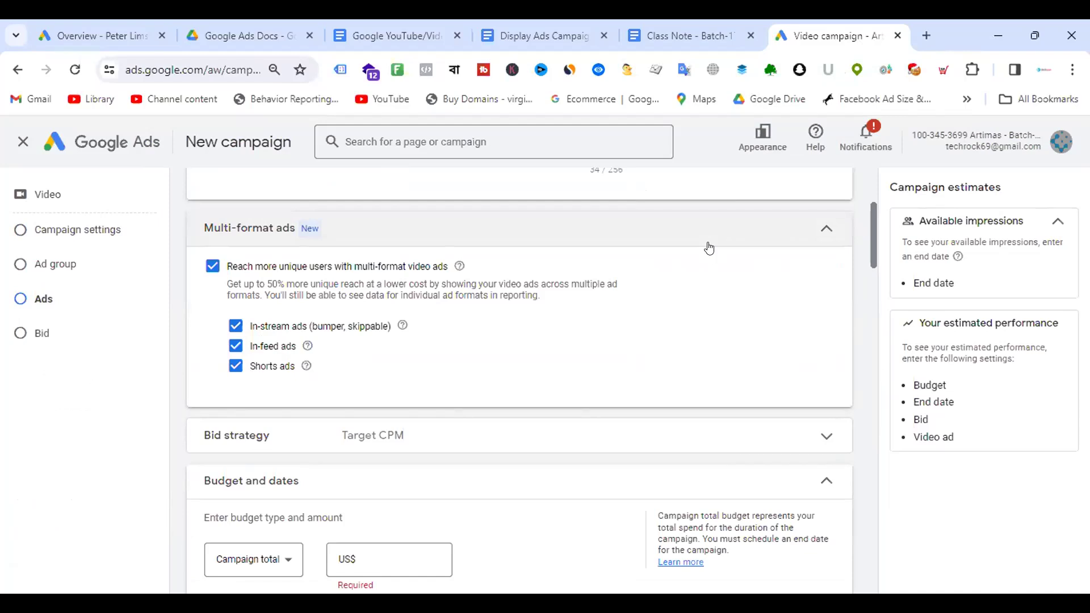
{"action": "scroll", "coordinate": [744, 241], "scroll_direction": "down", "scroll_amount": 15}
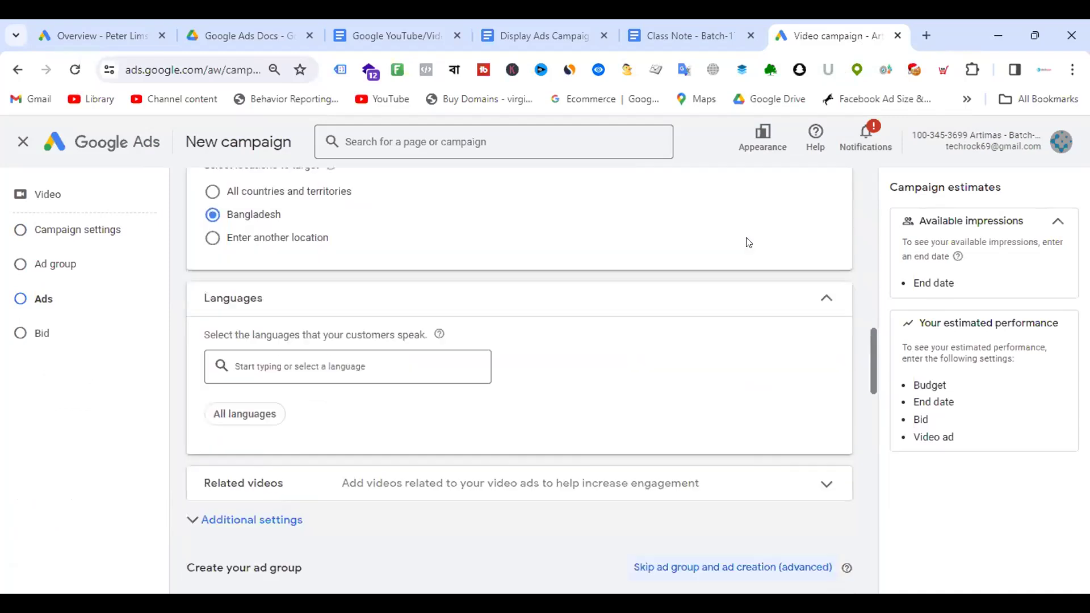
{"action": "scroll", "coordinate": [747, 243], "scroll_direction": "down", "scroll_amount": 10}
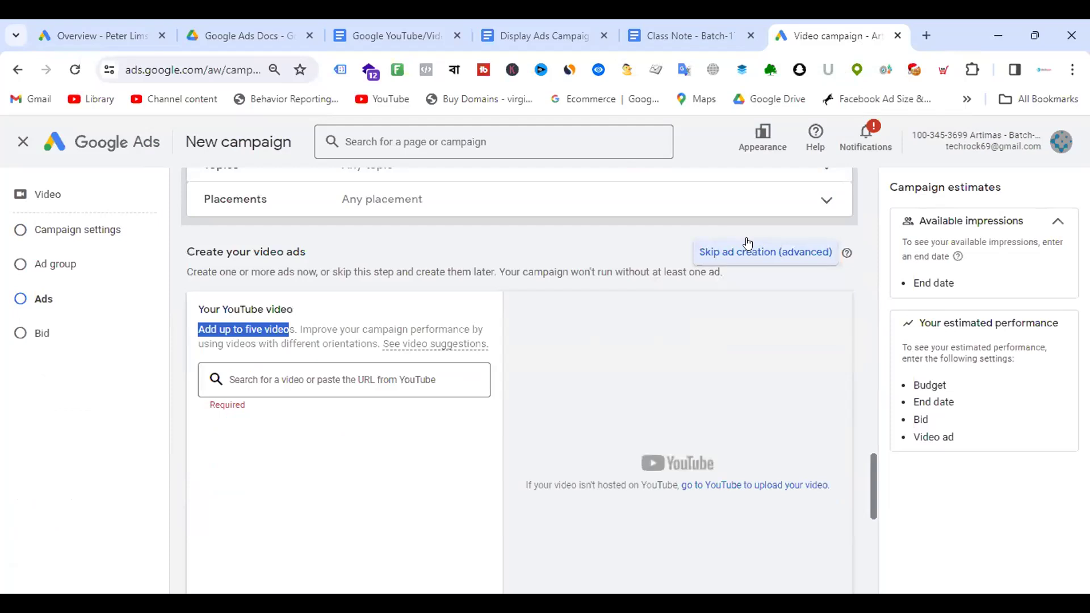
{"action": "scroll", "coordinate": [748, 244], "scroll_direction": "up", "scroll_amount": 15}
{"action": "scroll", "coordinate": [748, 243], "scroll_direction": "up", "scroll_amount": 10}
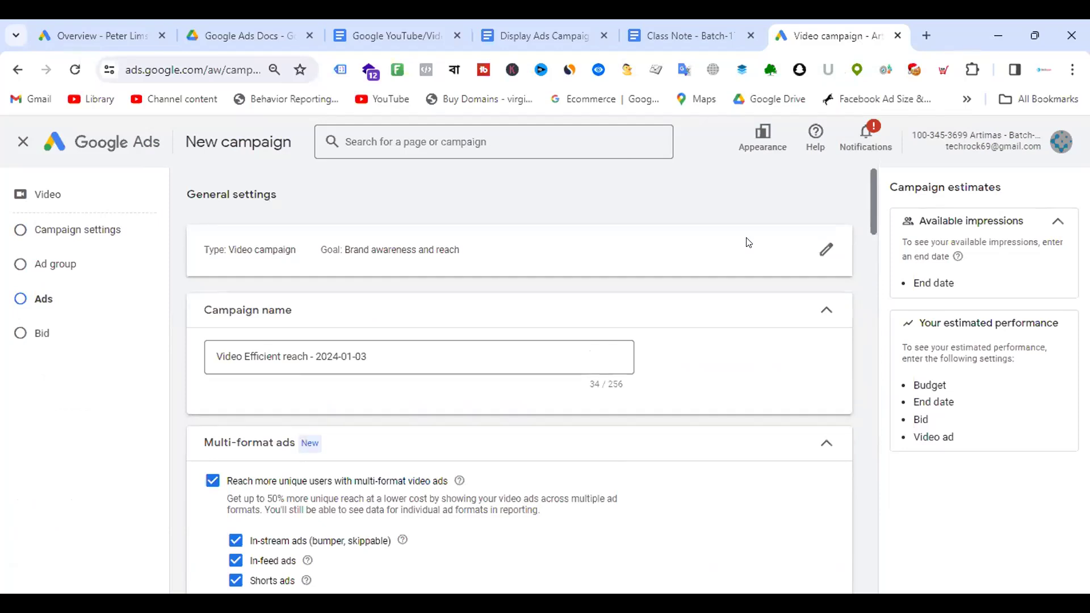
Step: Examine the budget and dates, networks, locations, languages and ad group settings, and the YouTube video field for the ad
{"action": "scroll", "coordinate": [748, 242], "scroll_direction": "down", "scroll_amount": 10}
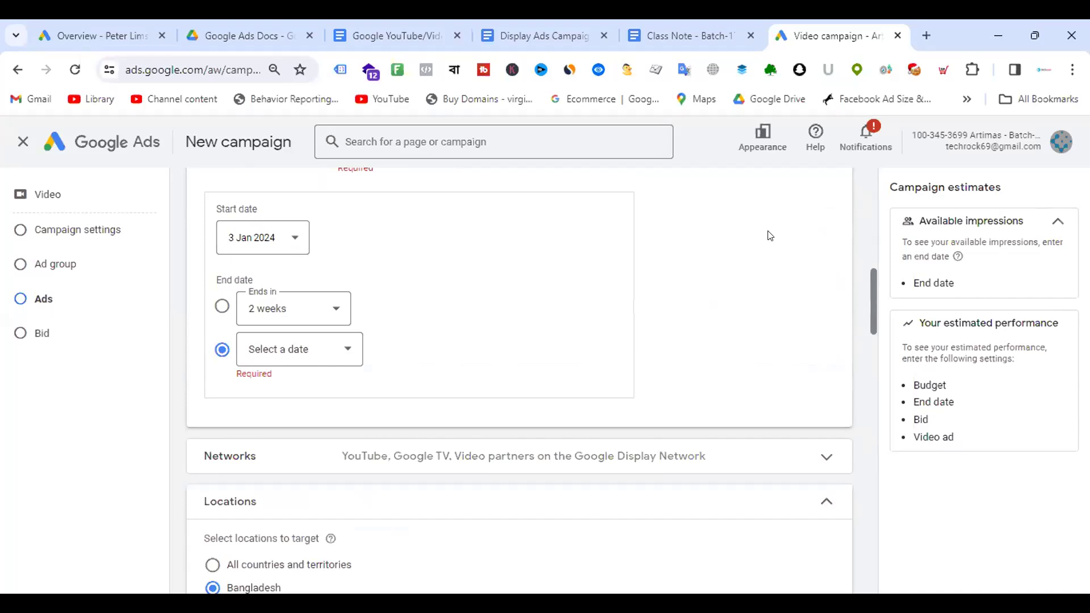
{"action": "scroll", "coordinate": [770, 236], "scroll_direction": "down", "scroll_amount": 1}
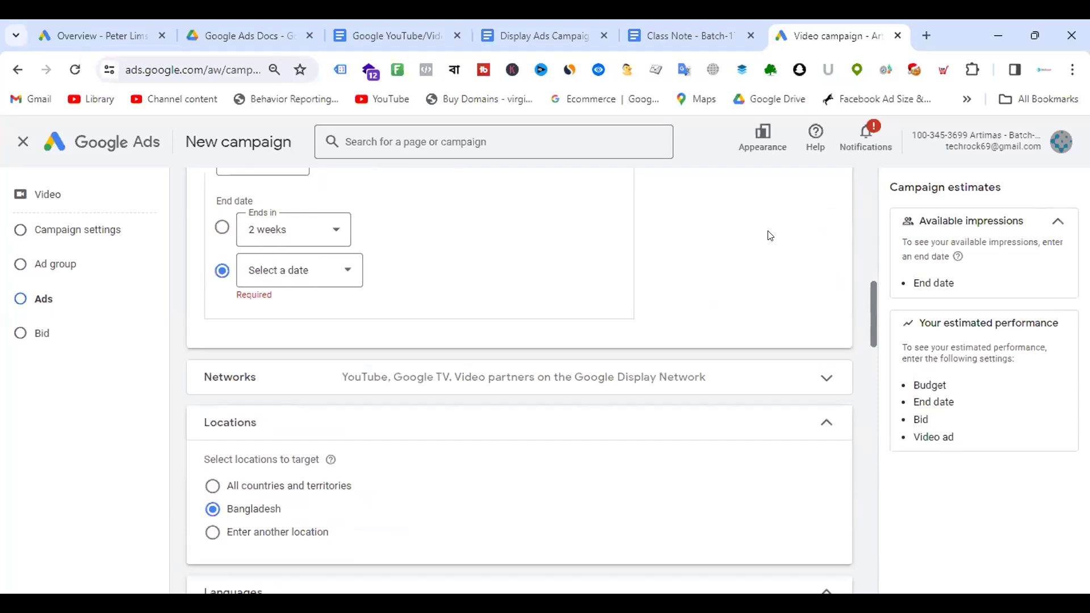
{"action": "scroll", "coordinate": [769, 235], "scroll_direction": "down", "scroll_amount": 1}
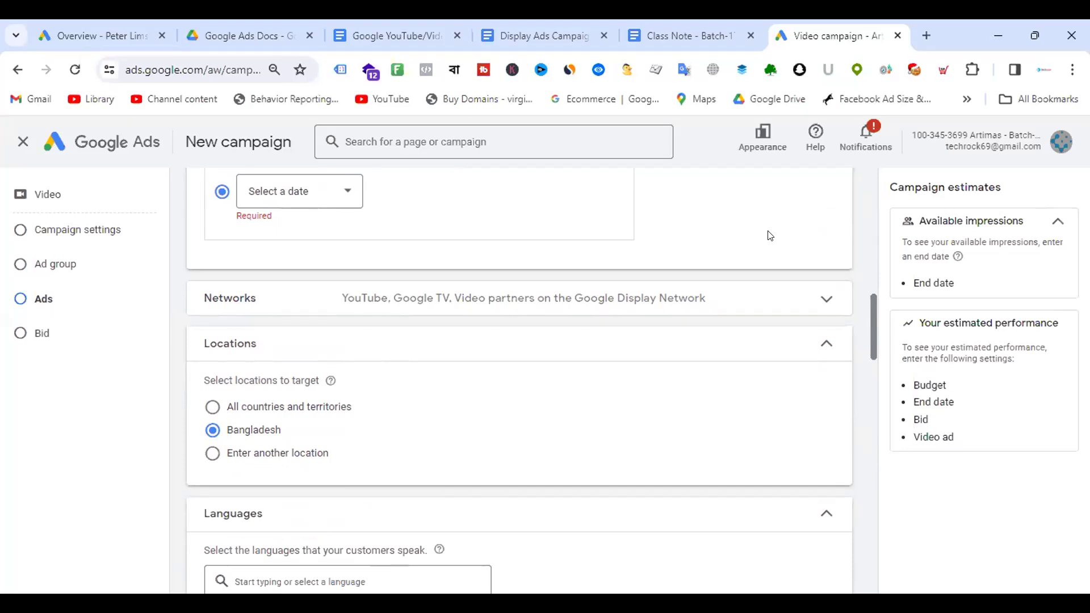
{"action": "scroll", "coordinate": [779, 223], "scroll_direction": "down", "scroll_amount": 8}
{"action": "scroll", "coordinate": [719, 281], "scroll_direction": "down", "scroll_amount": 1}
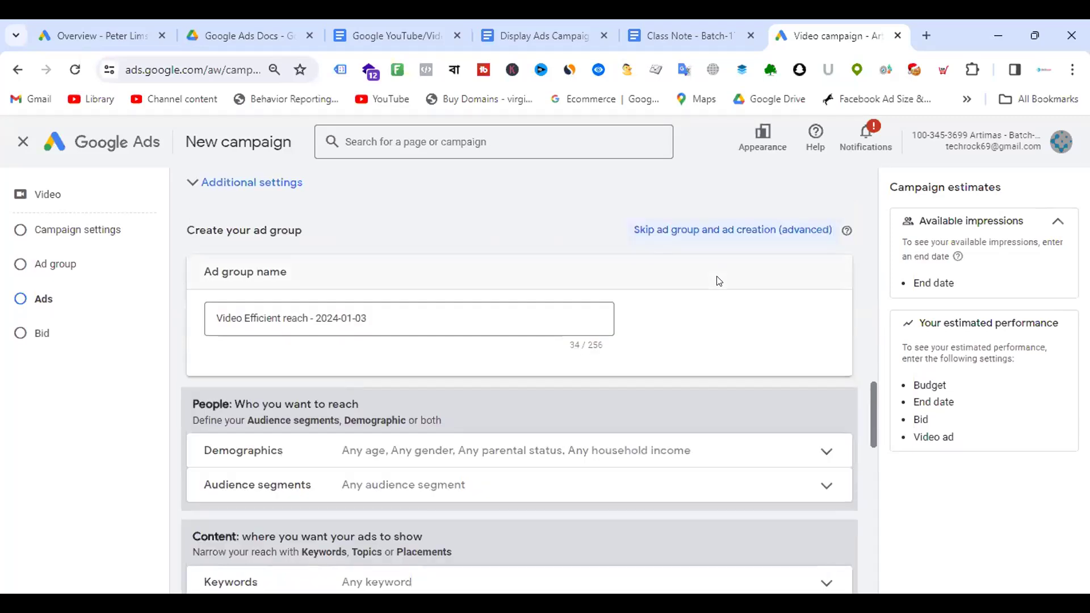
{"action": "scroll", "coordinate": [719, 281], "scroll_direction": "up", "scroll_amount": 8}
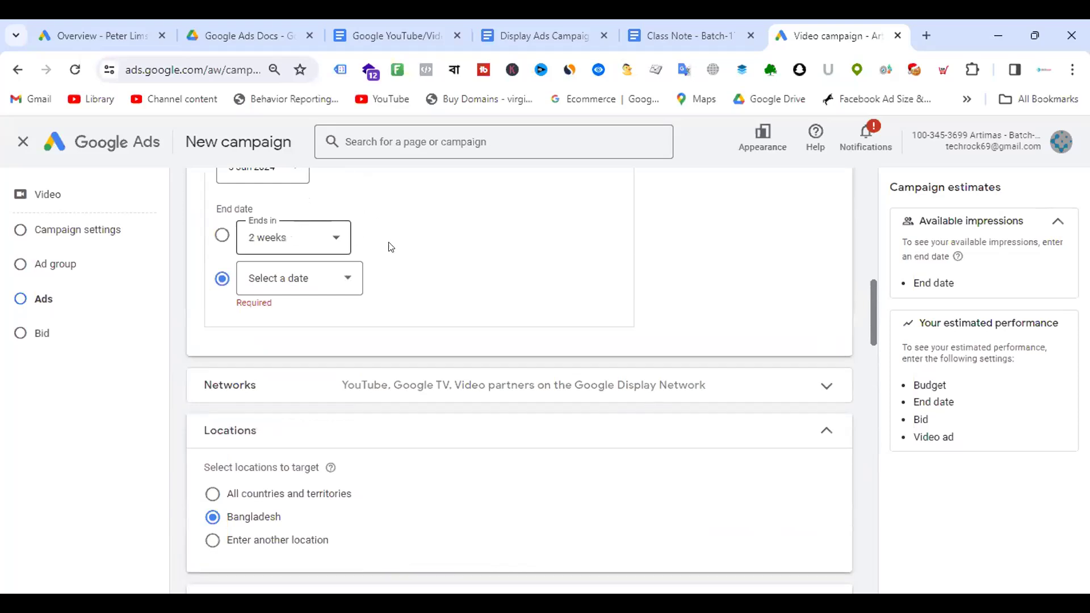
{"action": "scroll", "coordinate": [214, 388], "scroll_direction": "up", "scroll_amount": 4}
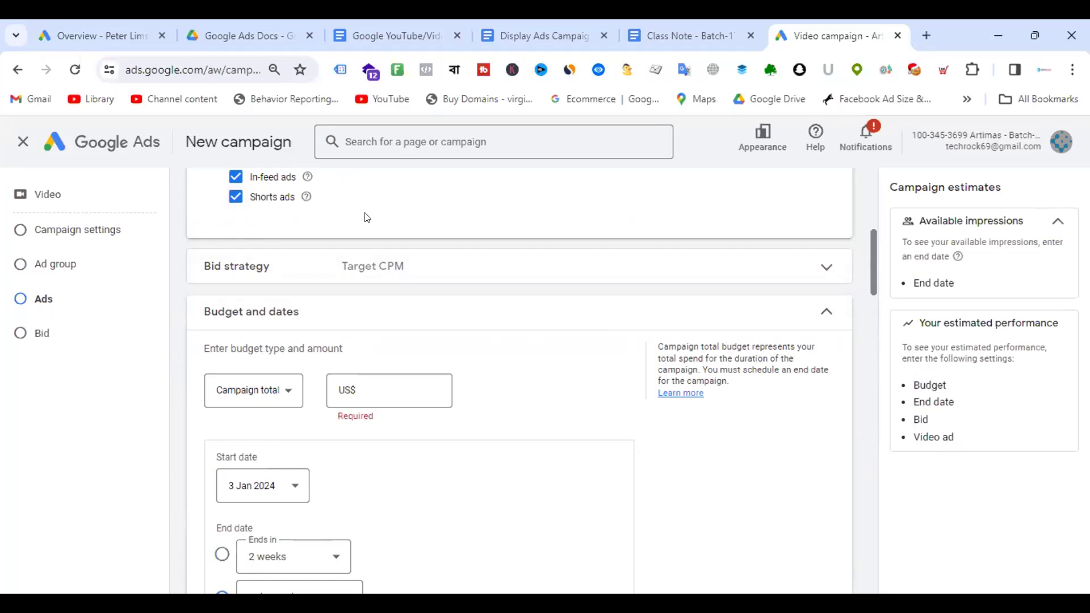
{"action": "scroll", "coordinate": [505, 229], "scroll_direction": "up", "scroll_amount": 3}
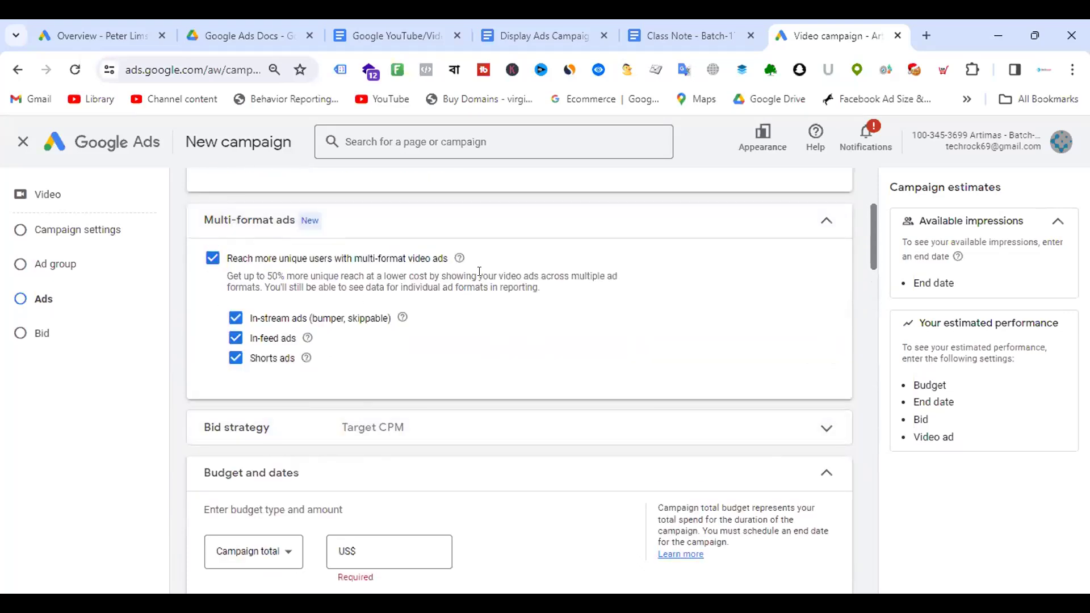
{"action": "scroll", "coordinate": [520, 323], "scroll_direction": "down", "scroll_amount": 2}
{"action": "scroll", "coordinate": [521, 323], "scroll_direction": "down", "scroll_amount": 15}
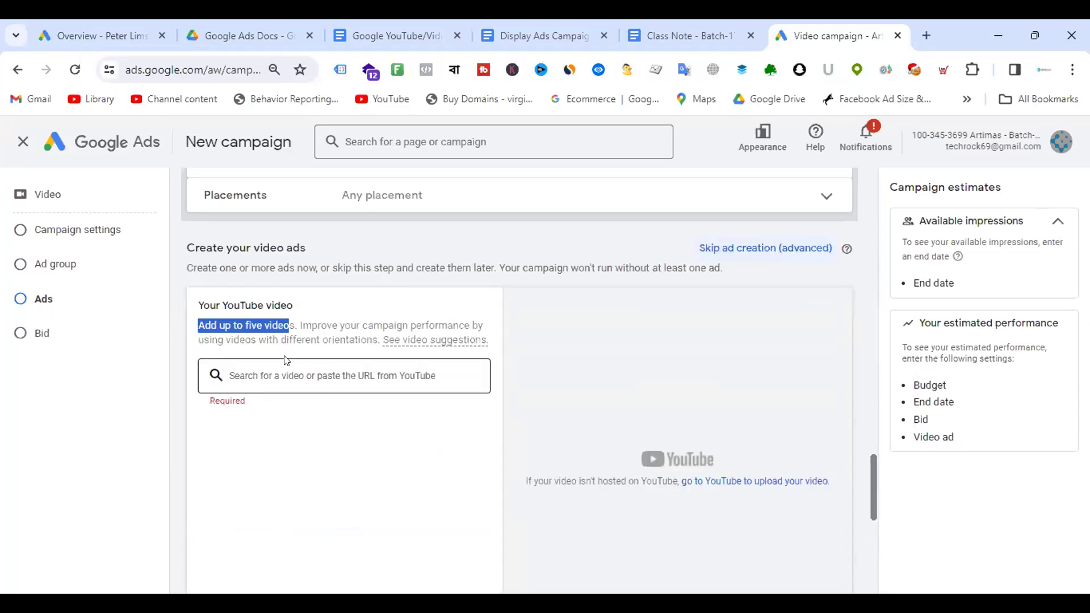
{"action": "left_click", "coordinate": [619, 336]}
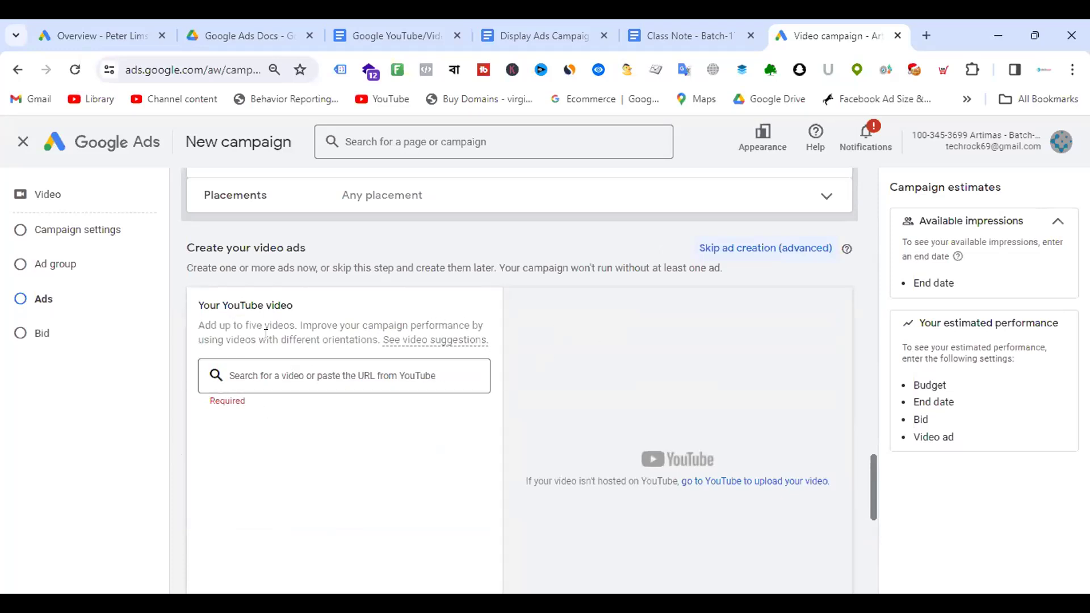
{"action": "mouse_move", "coordinate": [419, 338]}
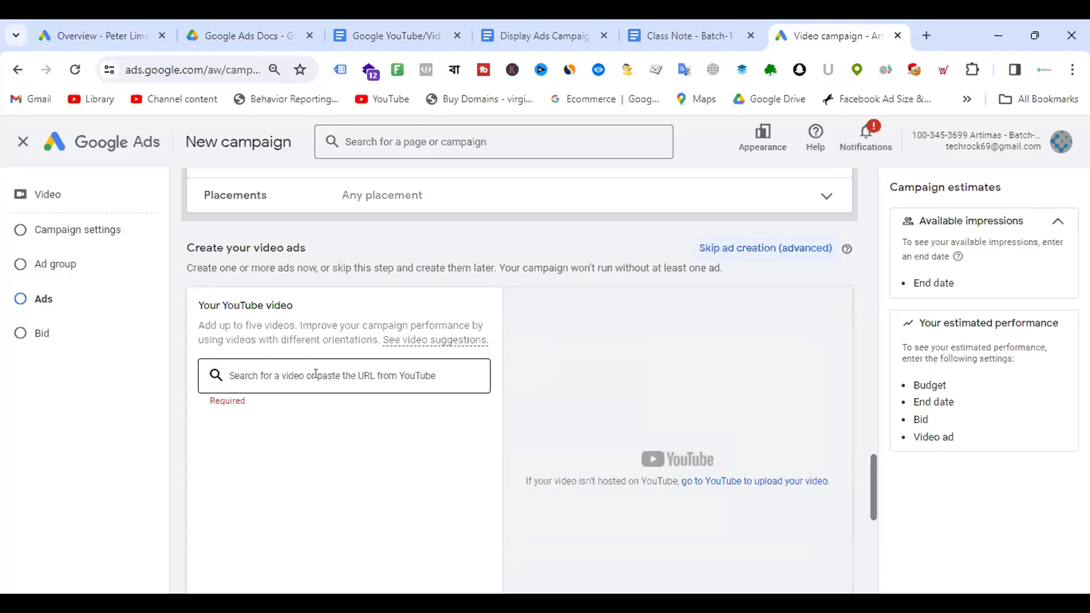
Step: Leave the Efficient reach video campaign setup without creating the campaign
{"action": "scroll", "coordinate": [446, 335], "scroll_direction": "up", "scroll_amount": 15}
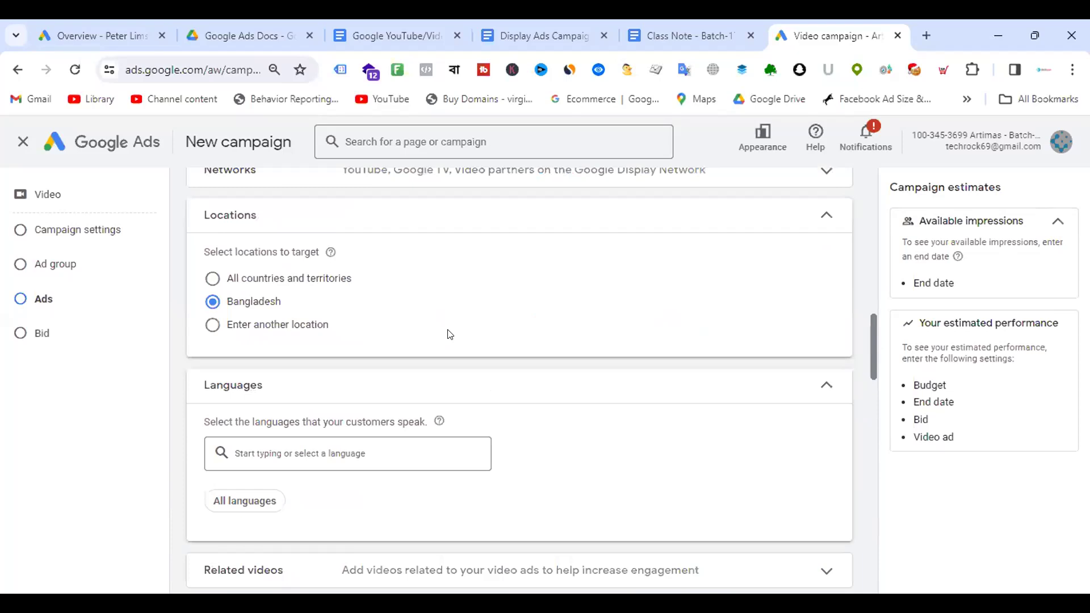
{"action": "scroll", "coordinate": [448, 333], "scroll_direction": "up", "scroll_amount": 5}
{"action": "scroll", "coordinate": [450, 335], "scroll_direction": "up", "scroll_amount": 3}
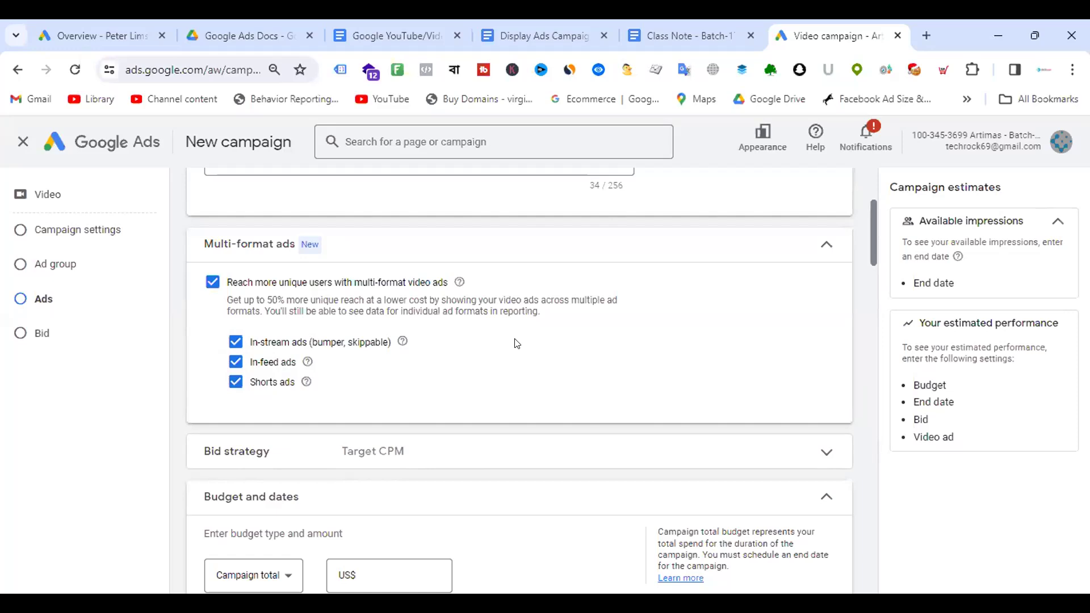
{"action": "scroll", "coordinate": [517, 344], "scroll_direction": "down", "scroll_amount": 15}
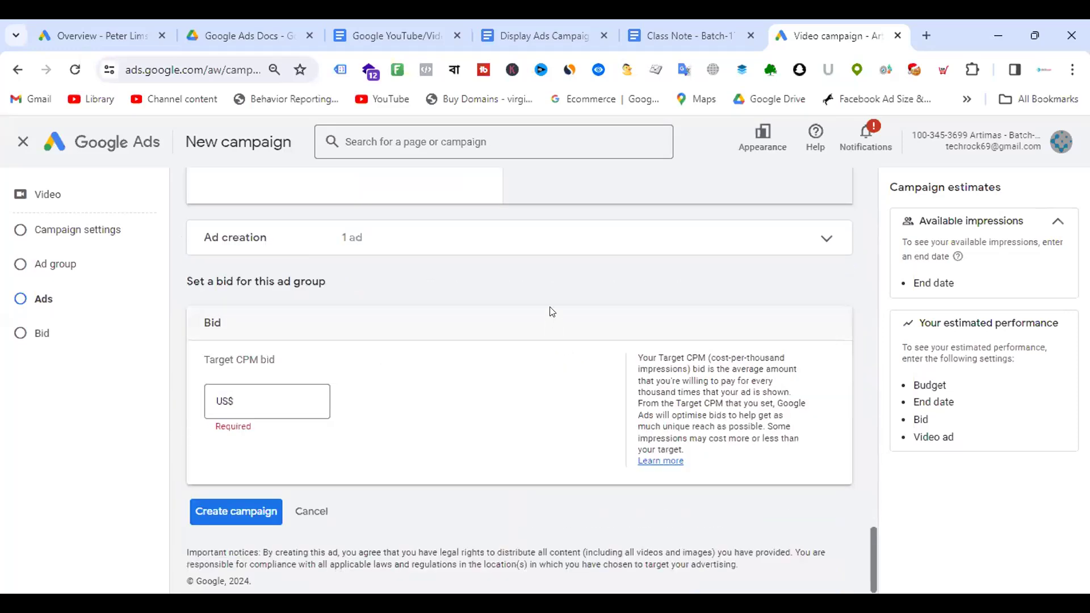
{"action": "scroll", "coordinate": [550, 308], "scroll_direction": "up", "scroll_amount": 10}
{"action": "left_click", "coordinate": [21, 142]}
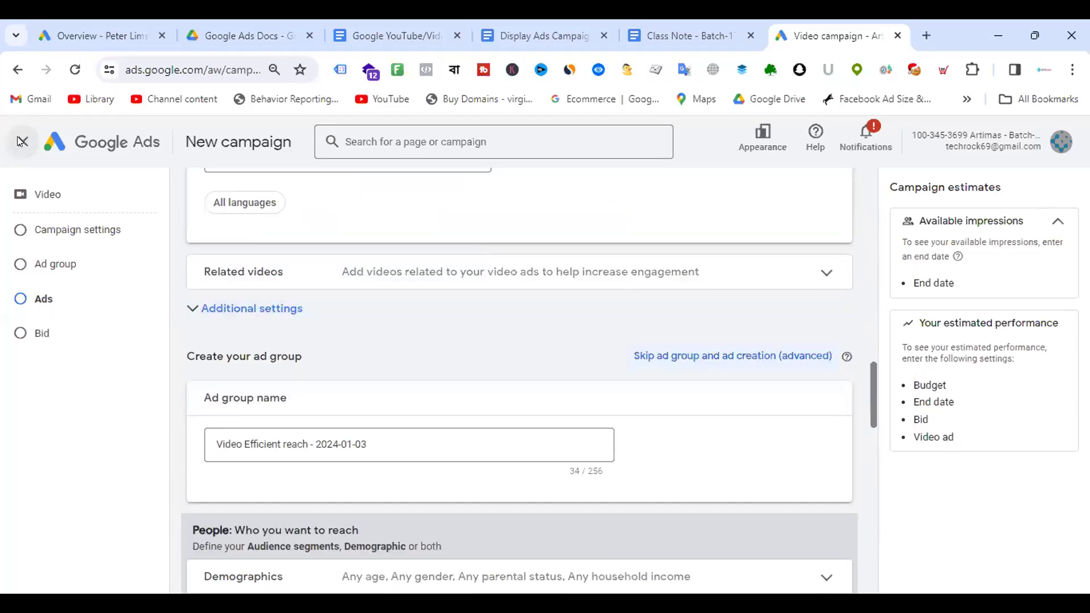
{"action": "left_click", "coordinate": [689, 398]}
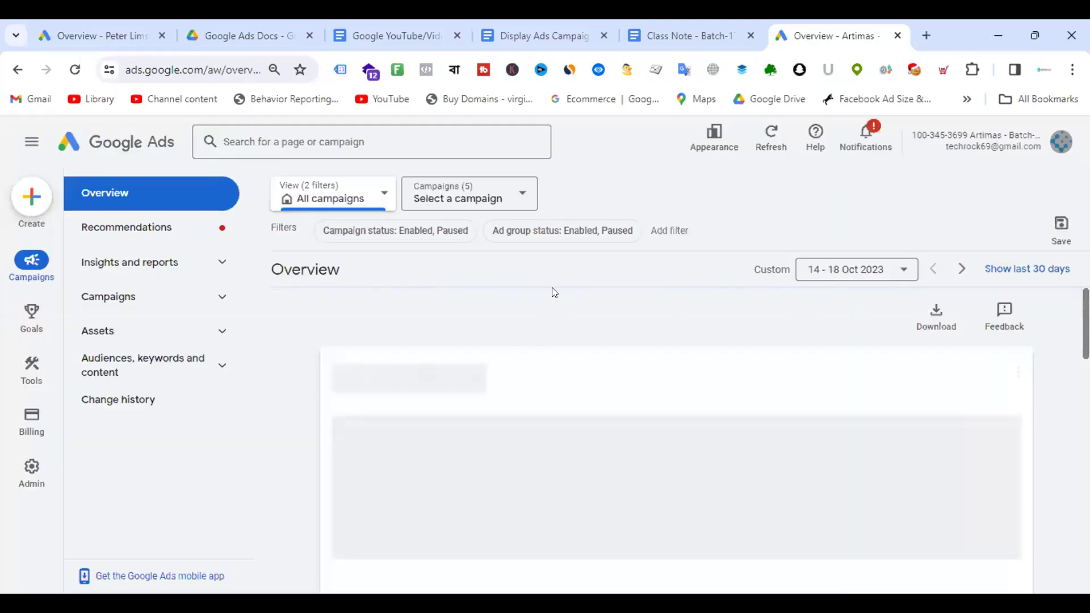
Step: Start a new campaign with the Website traffic objective and continue with the account-default conversion goals
{"action": "scroll", "coordinate": [388, 282], "scroll_direction": "down", "scroll_amount": 1}
{"action": "scroll", "coordinate": [388, 282], "scroll_direction": "up", "scroll_amount": 1}
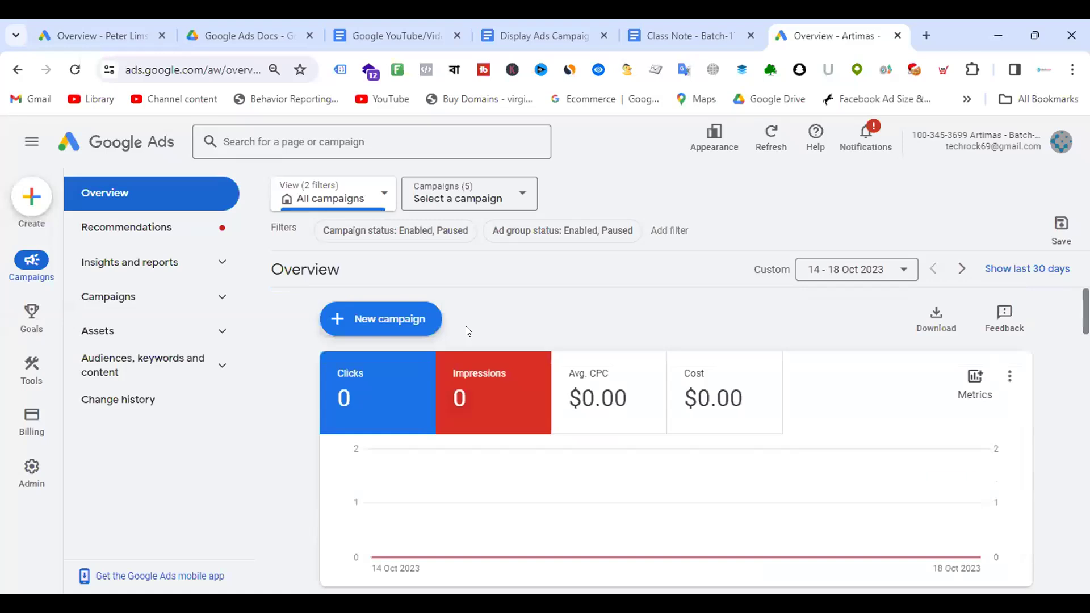
{"action": "left_click", "coordinate": [392, 319]}
{"action": "left_click", "coordinate": [407, 333]}
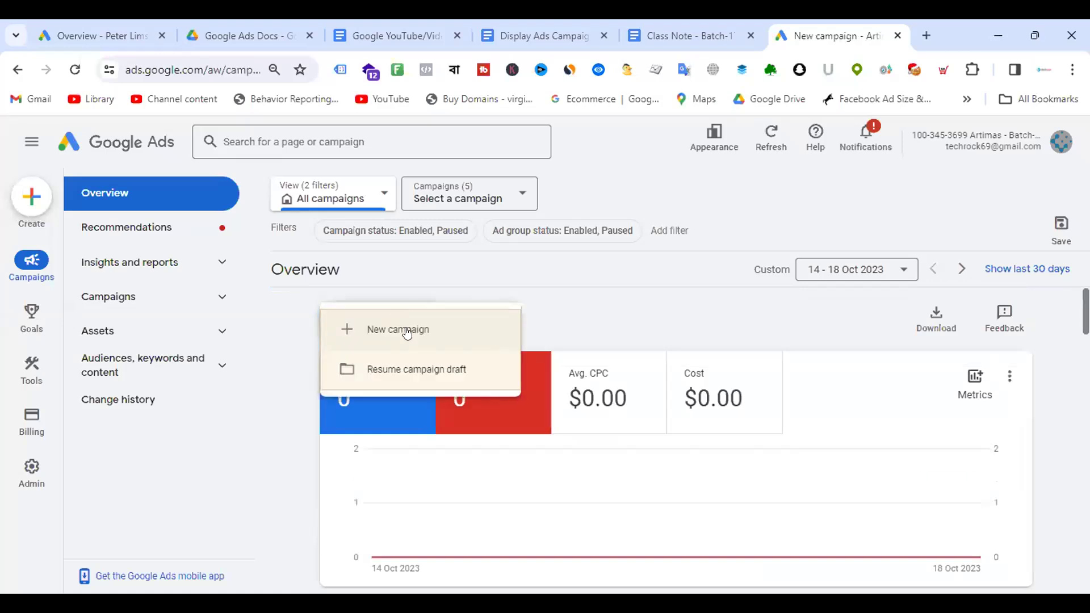
{"action": "left_click", "coordinate": [646, 373]}
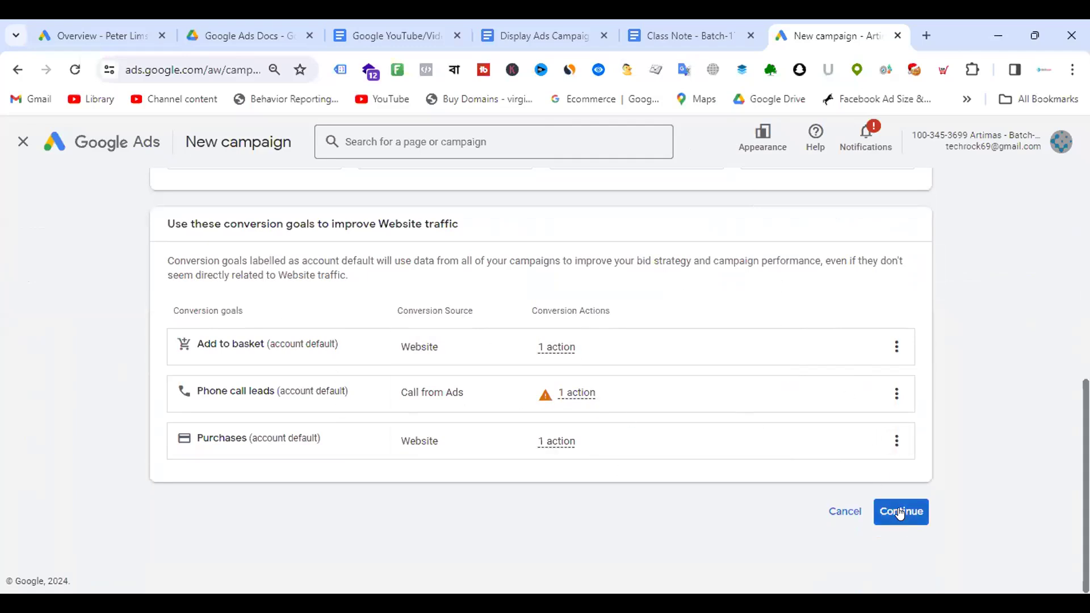
{"action": "left_click", "coordinate": [897, 347]}
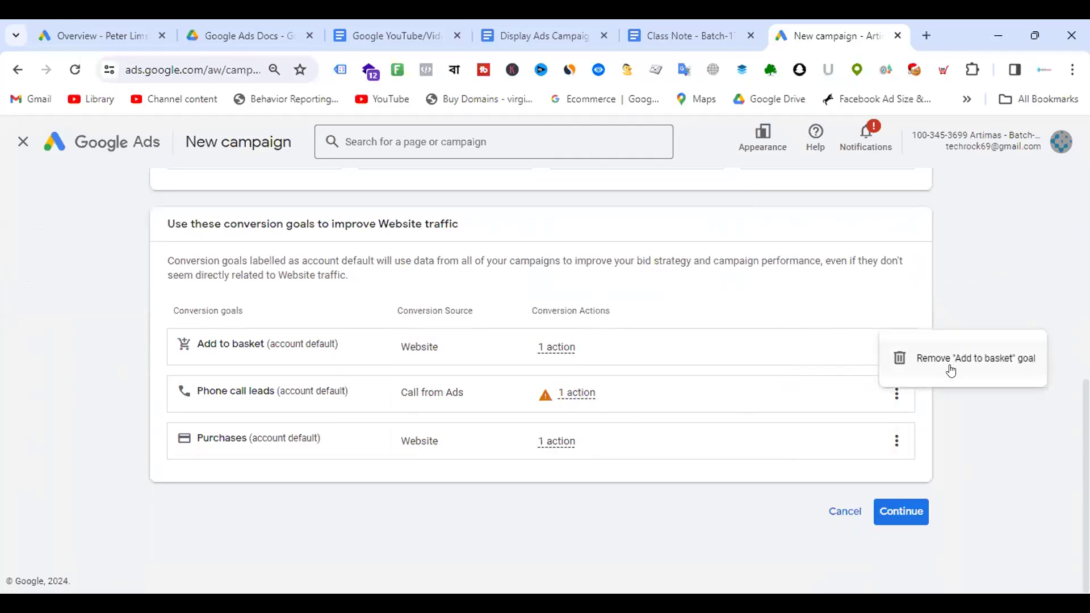
{"action": "left_click", "coordinate": [901, 512]}
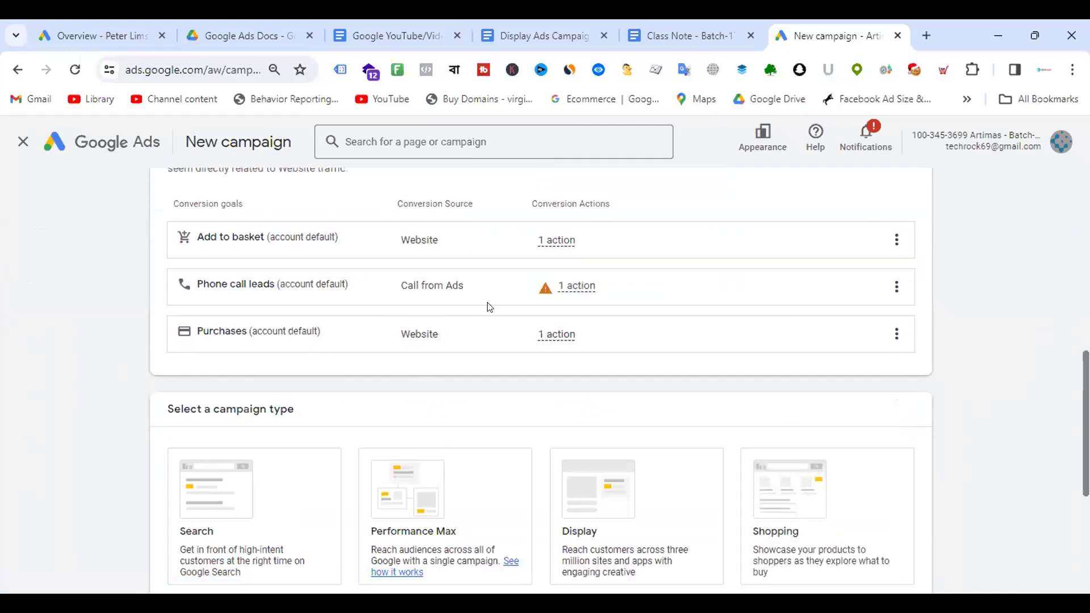
Step: Choose Video as the campaign type and continue to the campaign settings
{"action": "left_click", "coordinate": [278, 424]}
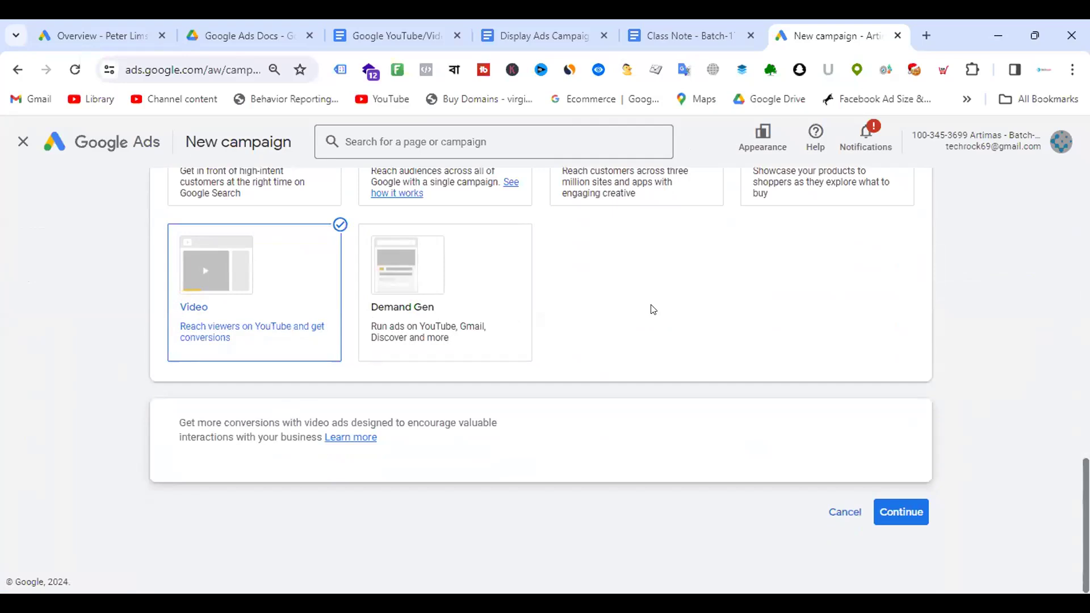
{"action": "left_click", "coordinate": [890, 515]}
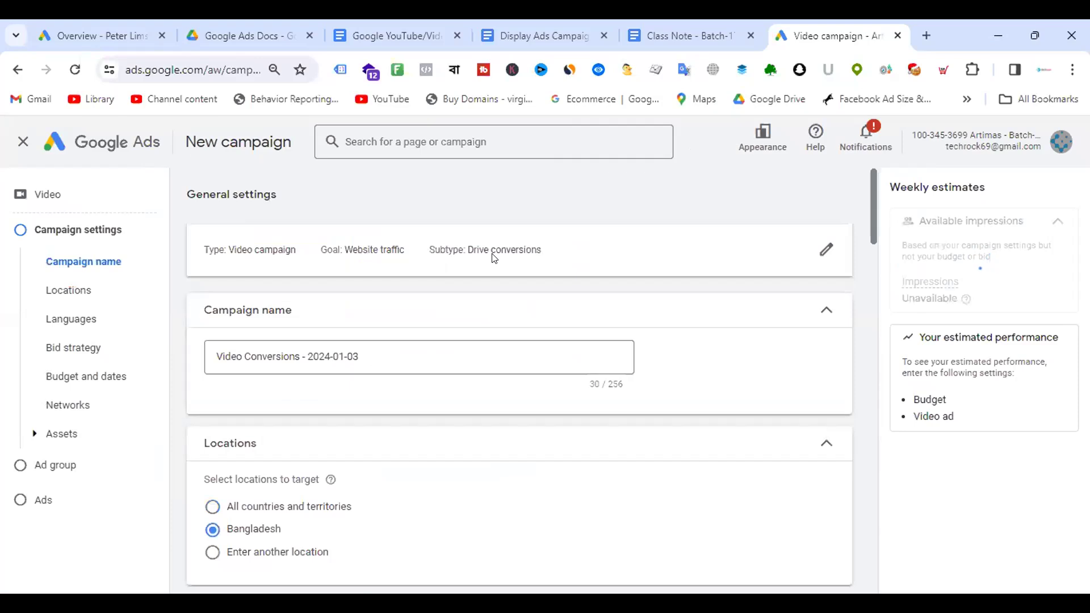
{"action": "scroll", "coordinate": [497, 264], "scroll_direction": "down", "scroll_amount": 3}
{"action": "scroll", "coordinate": [488, 268], "scroll_direction": "up", "scroll_amount": 3}
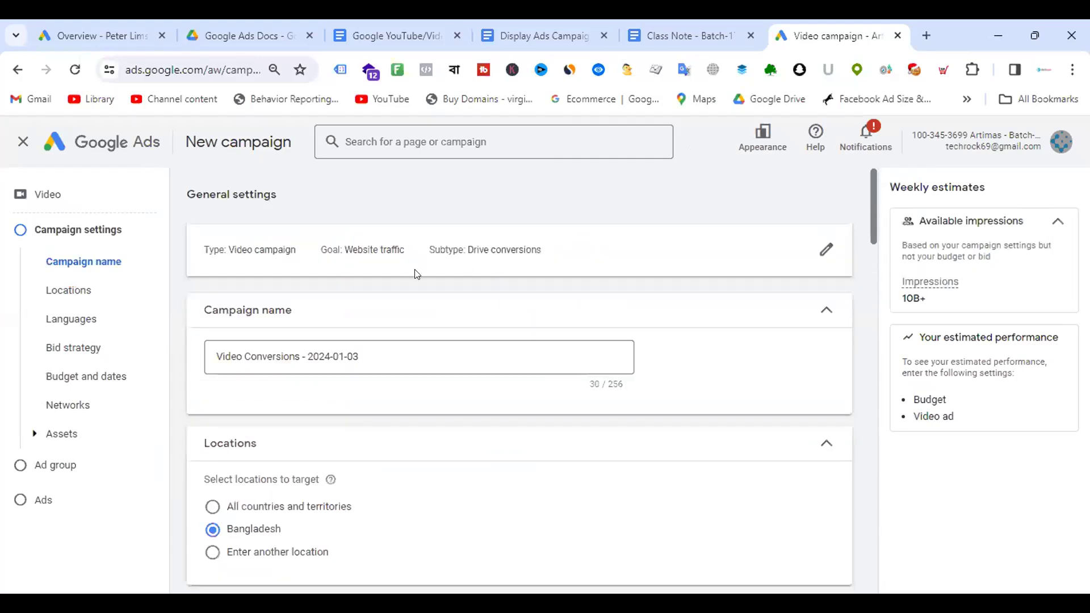
Step: Review the location, language and bid strategy settings, including the available bid strategy options
{"action": "scroll", "coordinate": [410, 271], "scroll_direction": "down", "scroll_amount": 3}
{"action": "scroll", "coordinate": [409, 335], "scroll_direction": "down", "scroll_amount": 3}
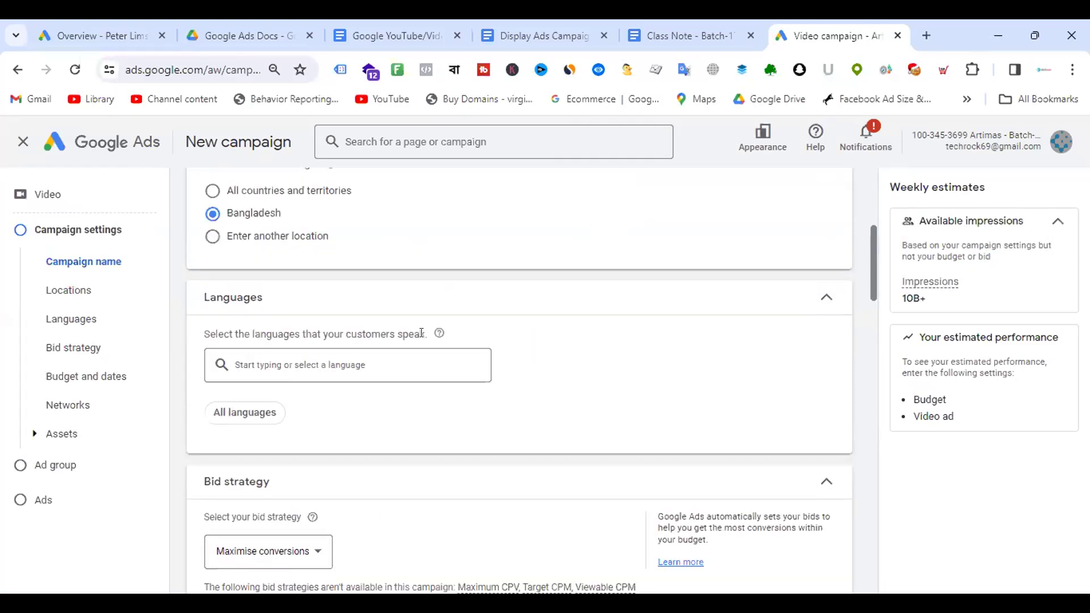
{"action": "scroll", "coordinate": [427, 336], "scroll_direction": "down", "scroll_amount": 4}
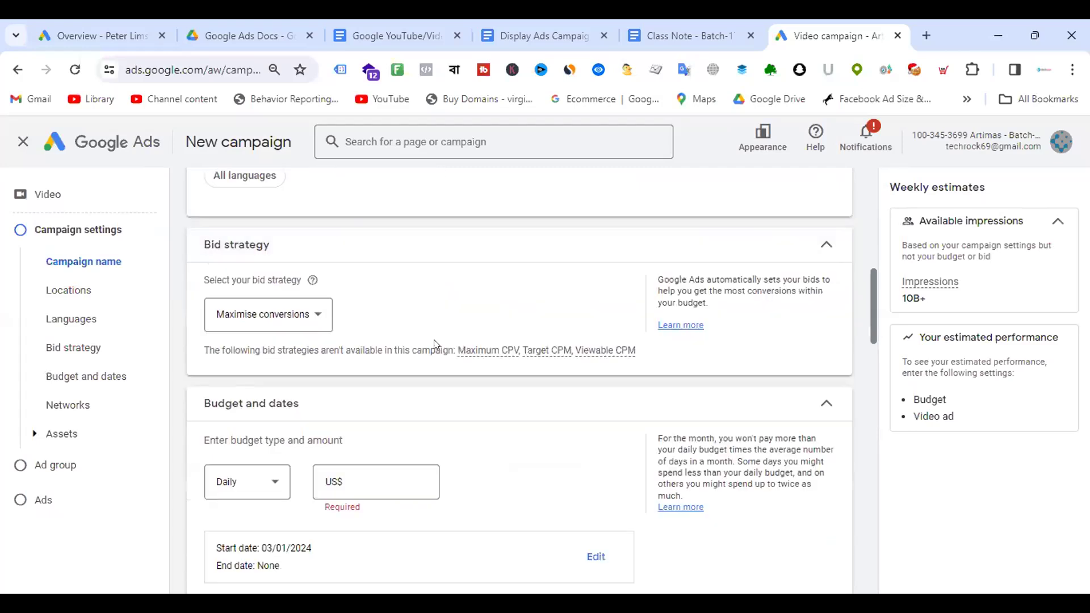
{"action": "left_click", "coordinate": [300, 321]}
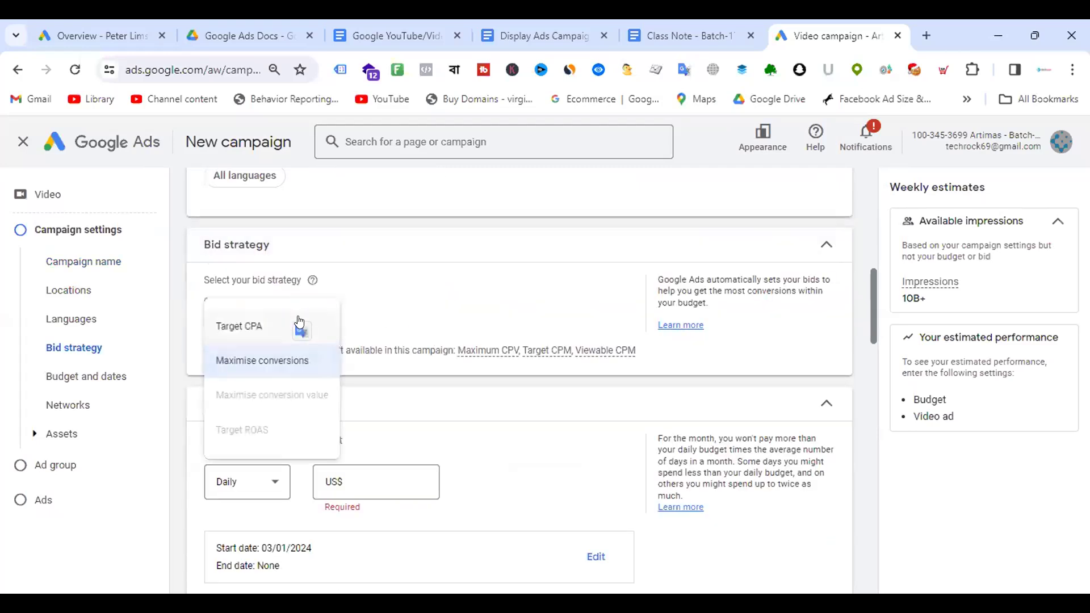
{"action": "left_click", "coordinate": [480, 294]}
{"action": "scroll", "coordinate": [574, 307], "scroll_direction": "up", "scroll_amount": 10}
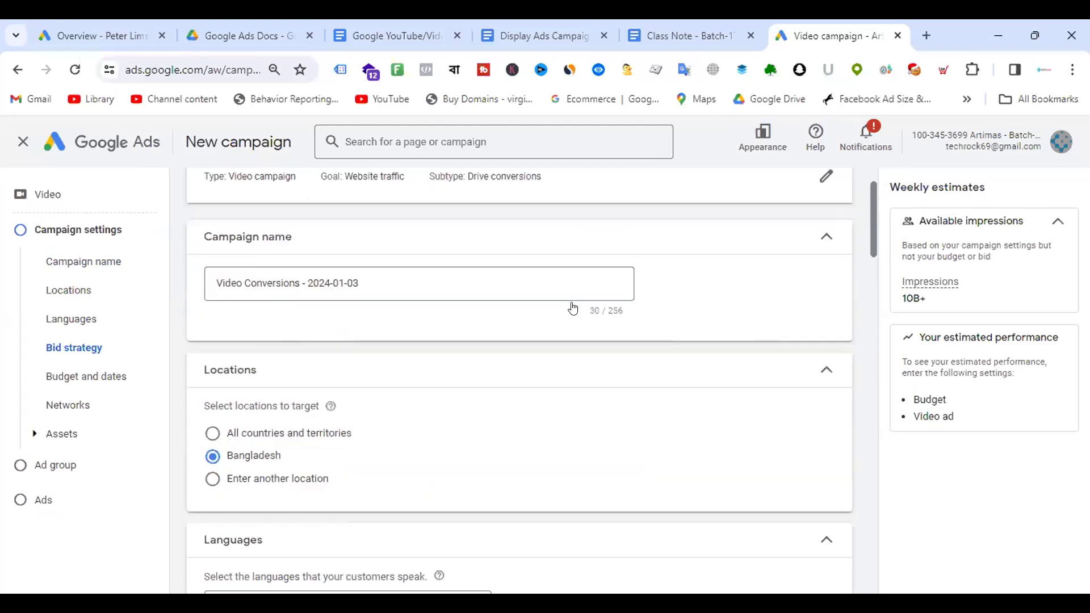
Step: Set the campaign's daily budget to US$50.00
{"action": "scroll", "coordinate": [573, 309], "scroll_direction": "down", "scroll_amount": 12}
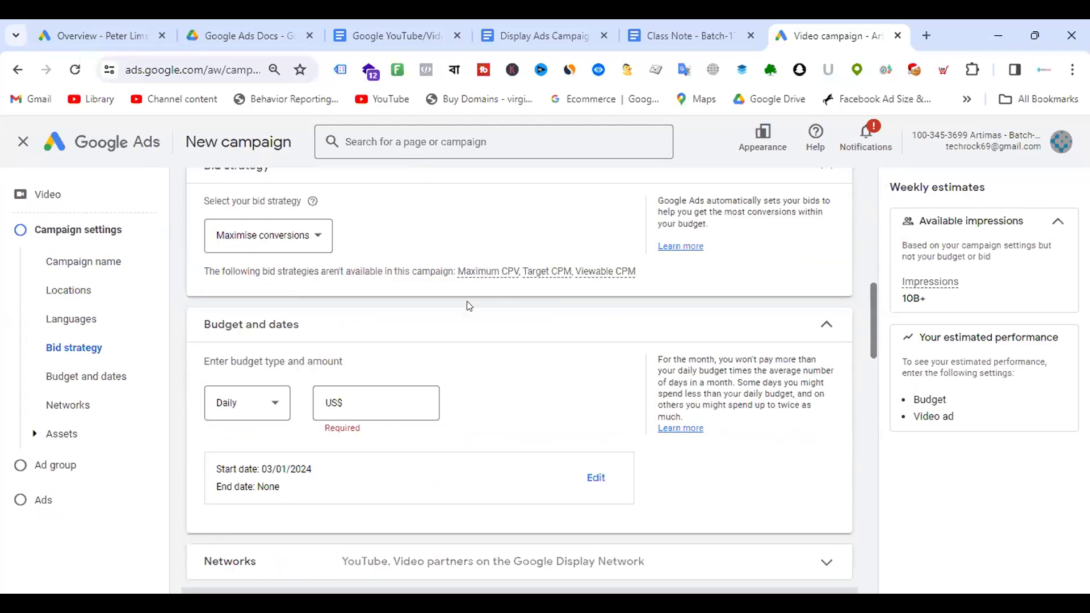
{"action": "left_click", "coordinate": [376, 400]}
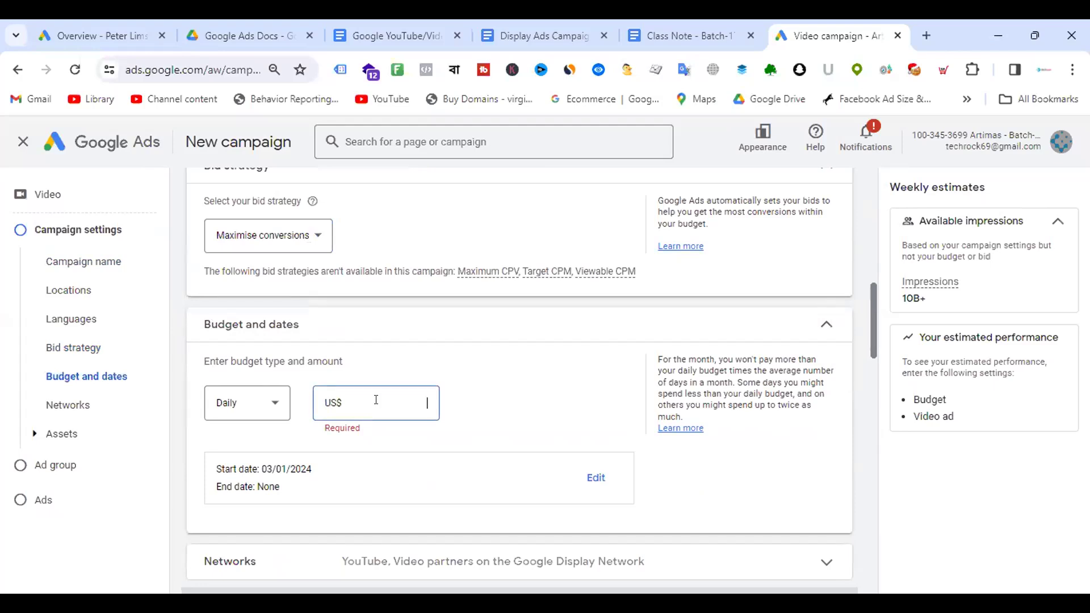
{"action": "type", "text": "500"}
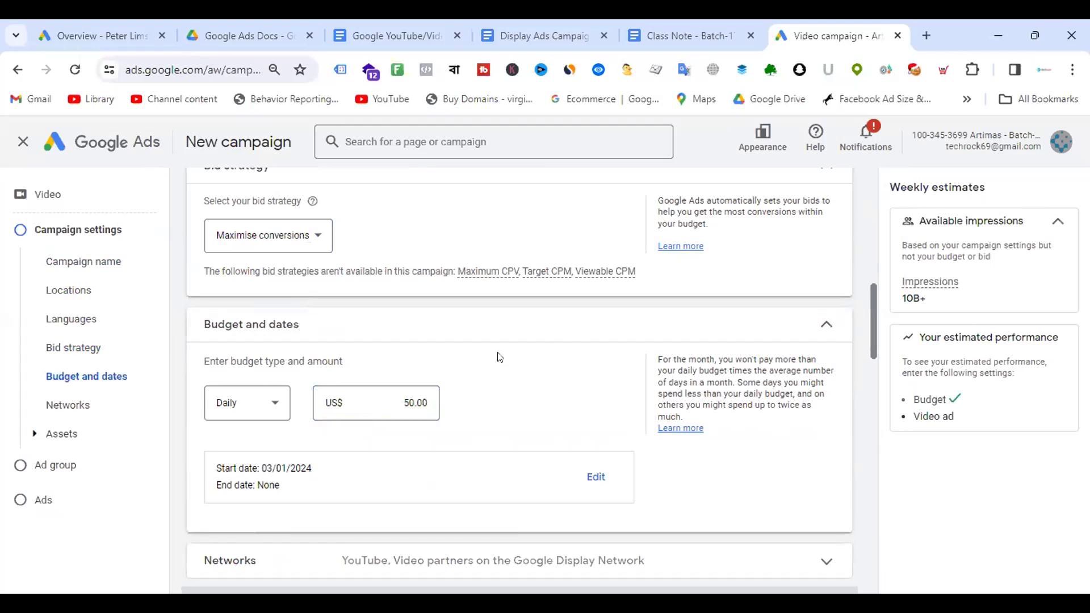
Step: Expand the sitelink assets and select the Kameez sitelink for the campaign
{"action": "scroll", "coordinate": [500, 355], "scroll_direction": "down", "scroll_amount": 5}
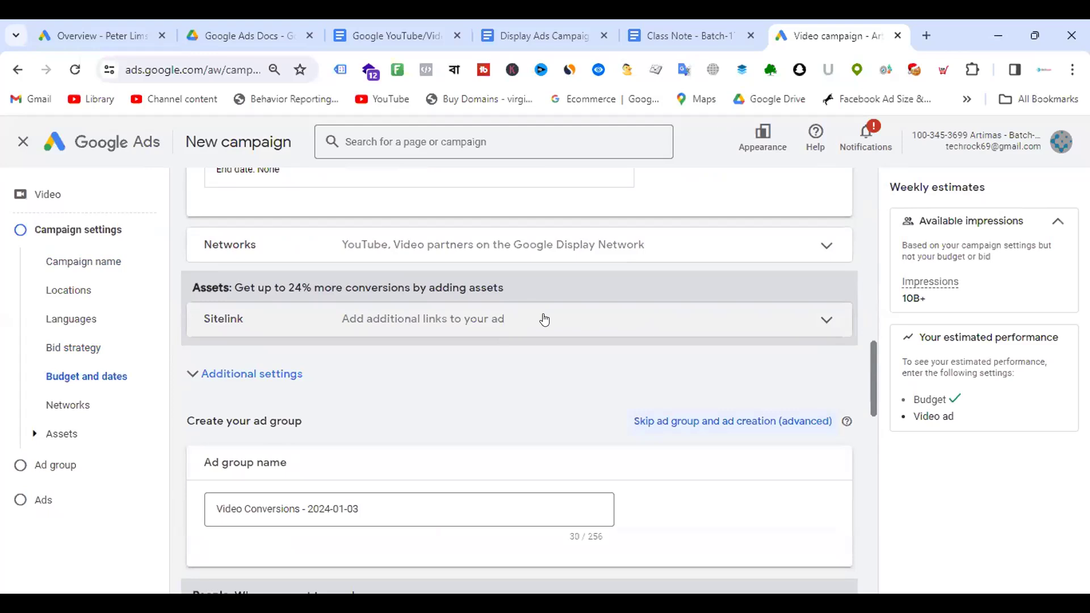
{"action": "left_click", "coordinate": [477, 319]}
{"action": "left_click", "coordinate": [369, 502]}
{"action": "scroll", "coordinate": [519, 453], "scroll_direction": "down", "scroll_amount": 4}
{"action": "scroll", "coordinate": [519, 452], "scroll_direction": "down", "scroll_amount": 1}
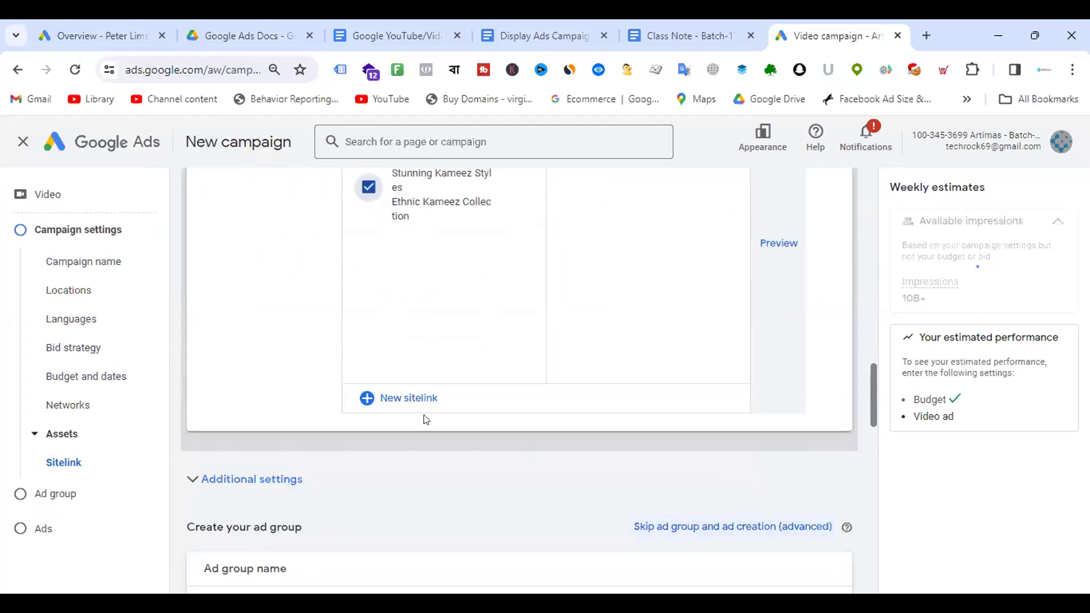
Step: Preview how the Kameez sitelink appears beneath a video ad on YouTube mobile
{"action": "left_click", "coordinate": [784, 245]}
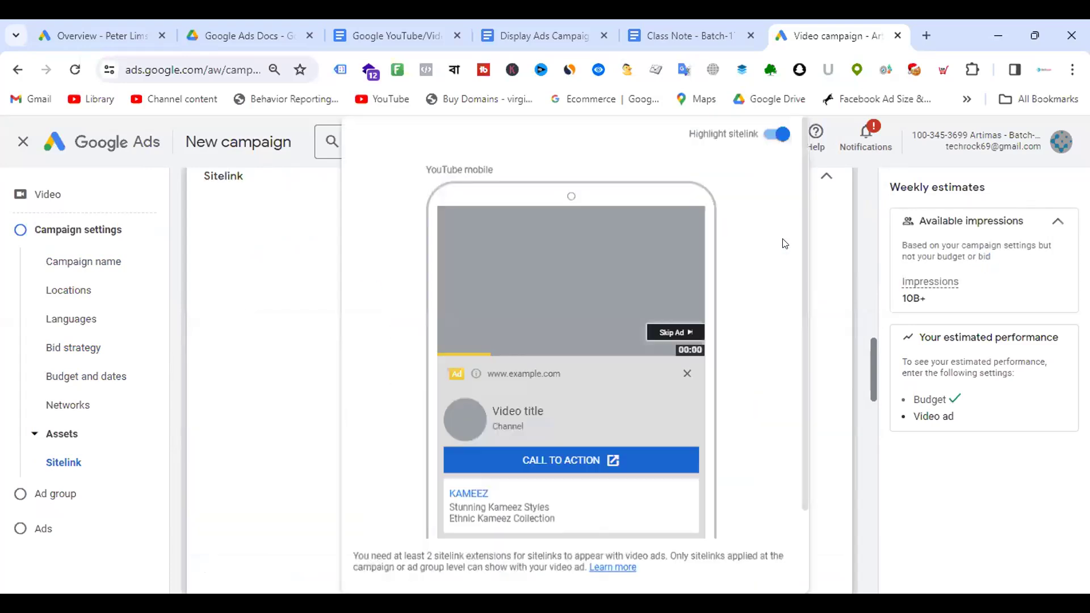
{"action": "scroll", "coordinate": [549, 463], "scroll_direction": "down", "scroll_amount": 2}
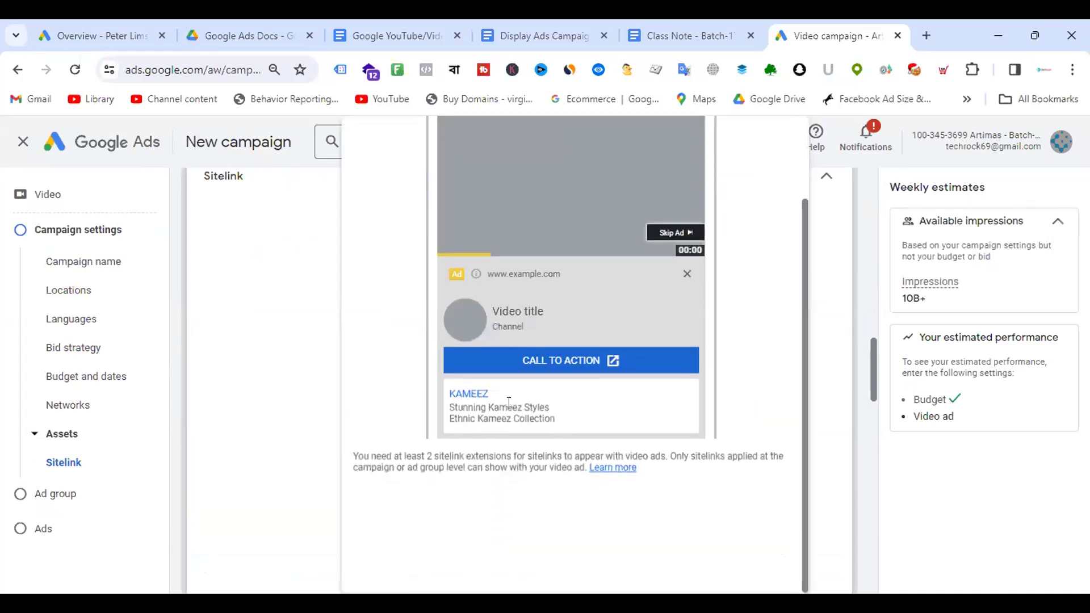
{"action": "scroll", "coordinate": [693, 279], "scroll_direction": "up", "scroll_amount": 2}
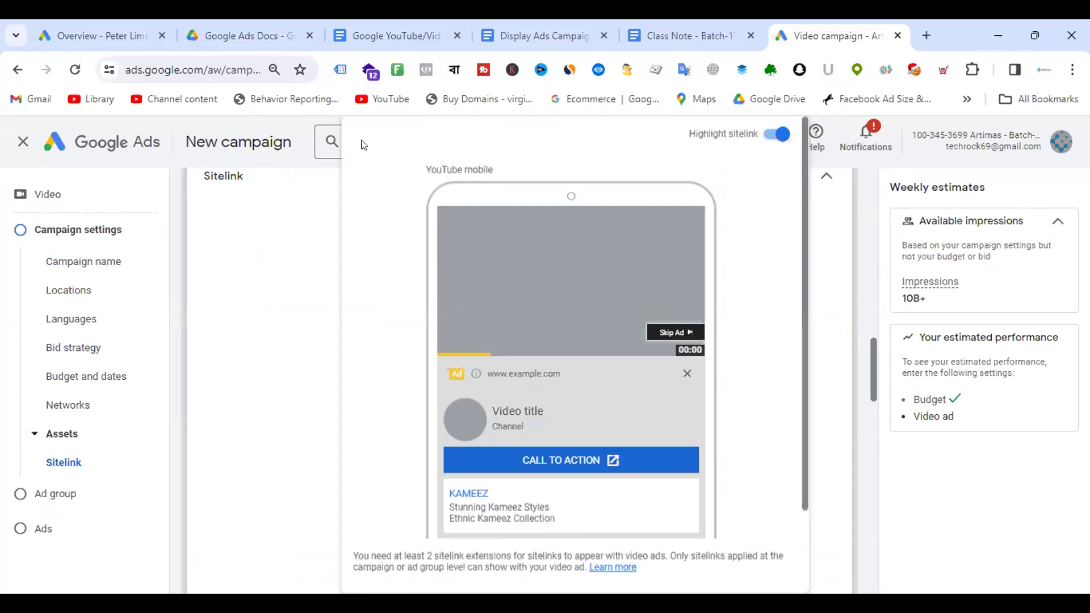
{"action": "scroll", "coordinate": [618, 338], "scroll_direction": "down", "scroll_amount": 2}
{"action": "scroll", "coordinate": [738, 352], "scroll_direction": "up", "scroll_amount": 2}
{"action": "scroll", "coordinate": [682, 475], "scroll_direction": "down", "scroll_amount": 2}
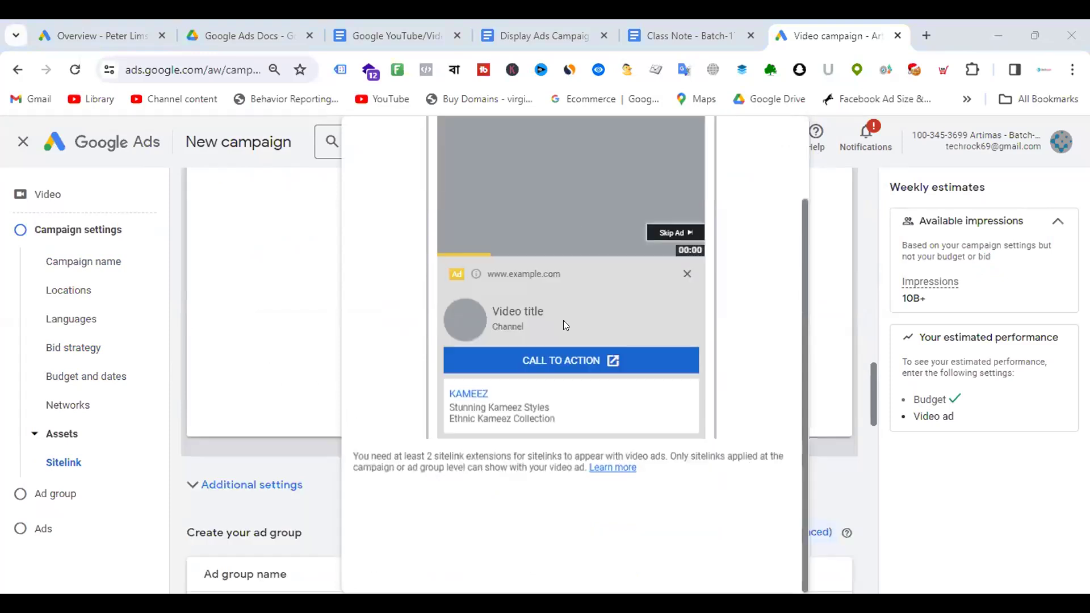
Step: Open the form for creating a new audience for the ad group
{"action": "scroll", "coordinate": [564, 325], "scroll_direction": "down", "scroll_amount": 10}
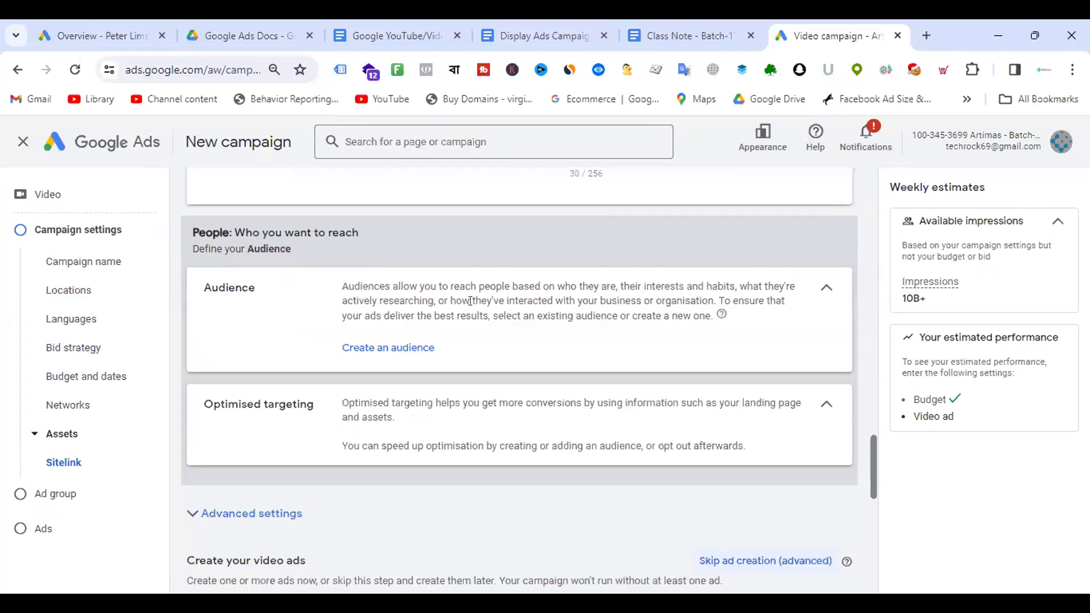
{"action": "left_click", "coordinate": [393, 350]}
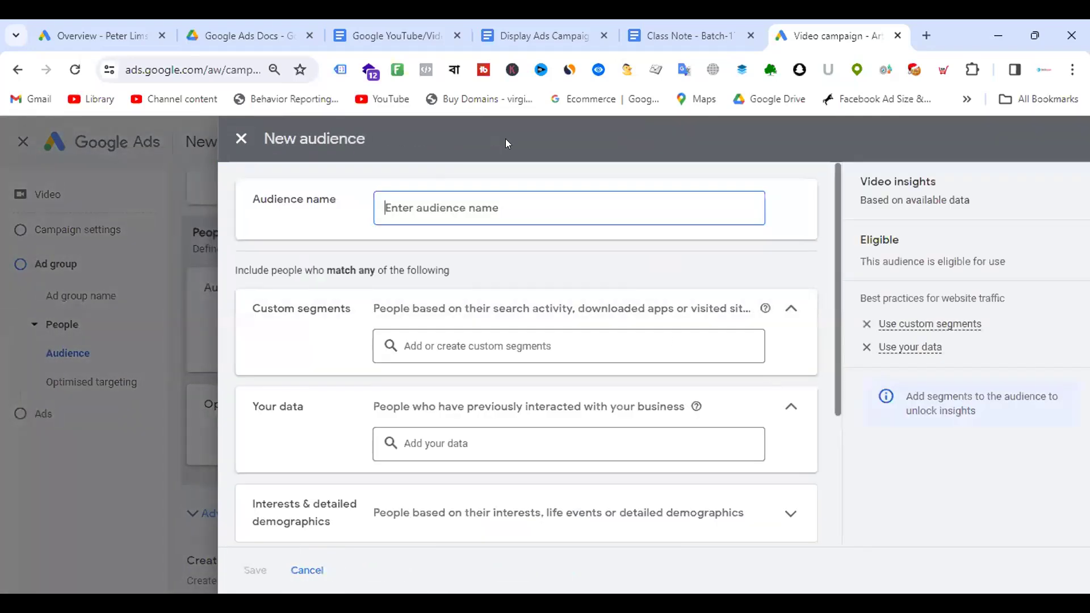
Step: Switch to the Display Ads Campaign Objective document and highlight In Market Audience and Custom Audience in the Traffic row in yellow
{"action": "left_click", "coordinate": [542, 31]}
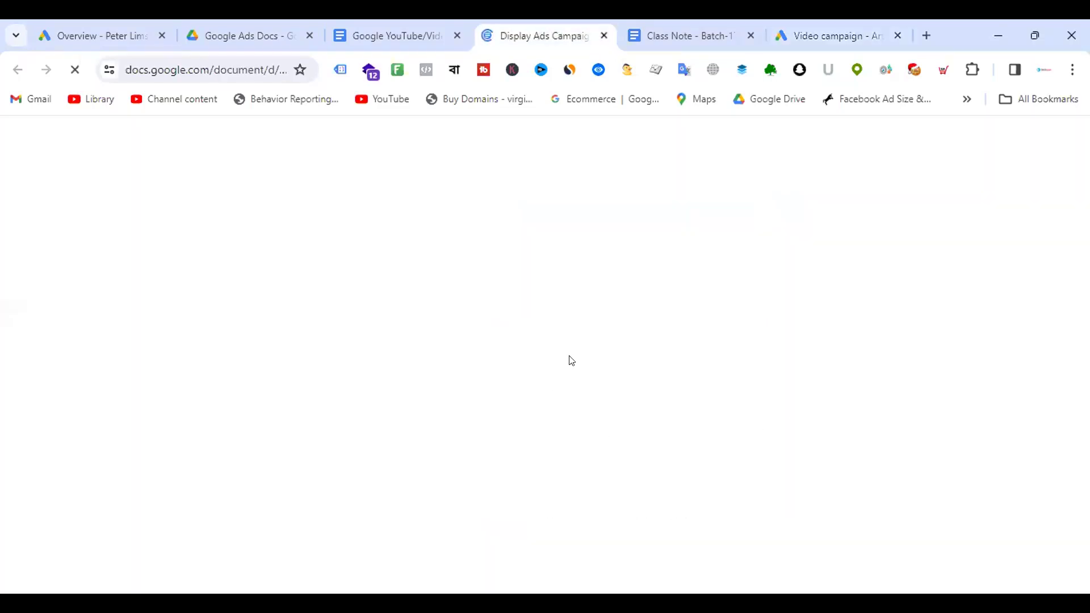
{"action": "scroll", "coordinate": [571, 361], "scroll_direction": "down", "scroll_amount": 3}
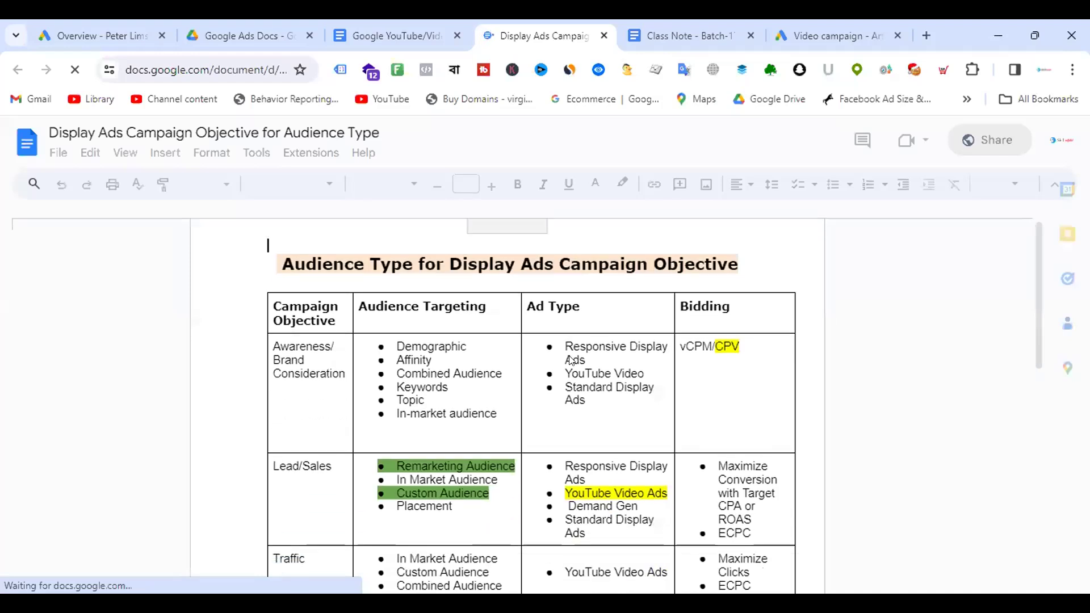
{"action": "left_click_drag", "start_coordinate": [396, 478], "coordinate": [499, 479]}
{"action": "left_click_drag", "start_coordinate": [396, 492], "coordinate": [489, 493]}
{"action": "left_click", "coordinate": [490, 492]}
{"action": "left_click", "coordinate": [409, 483], "text": "shift"}
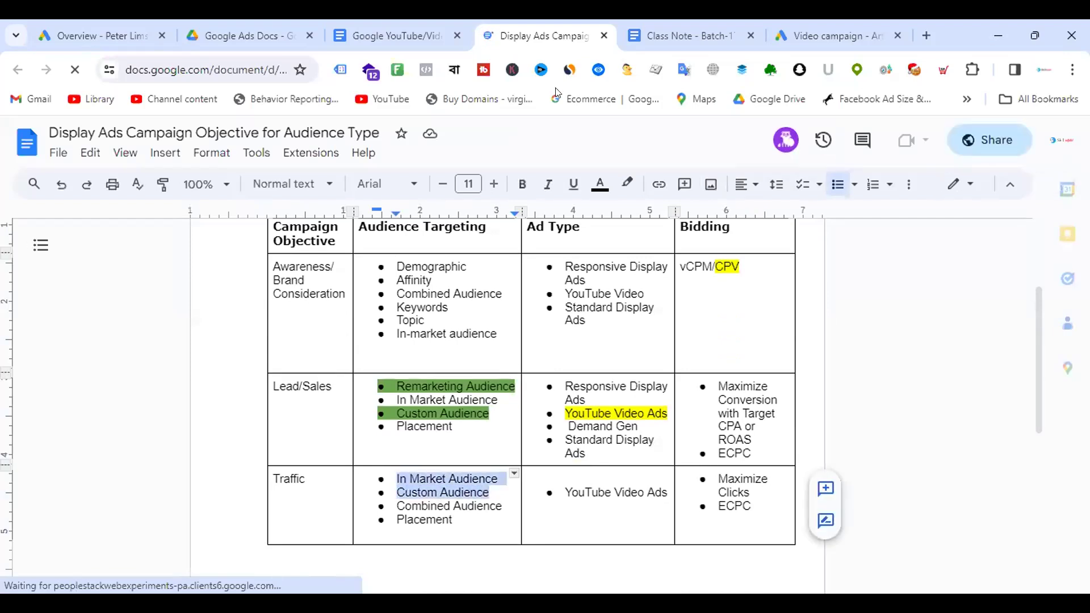
{"action": "left_click", "coordinate": [628, 184]}
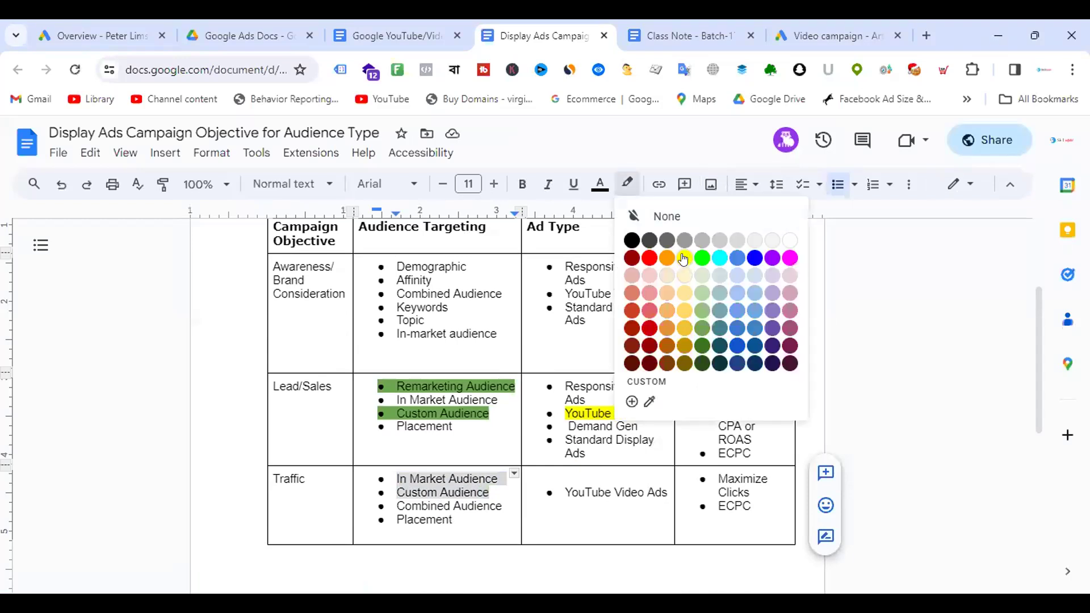
{"action": "left_click", "coordinate": [683, 259]}
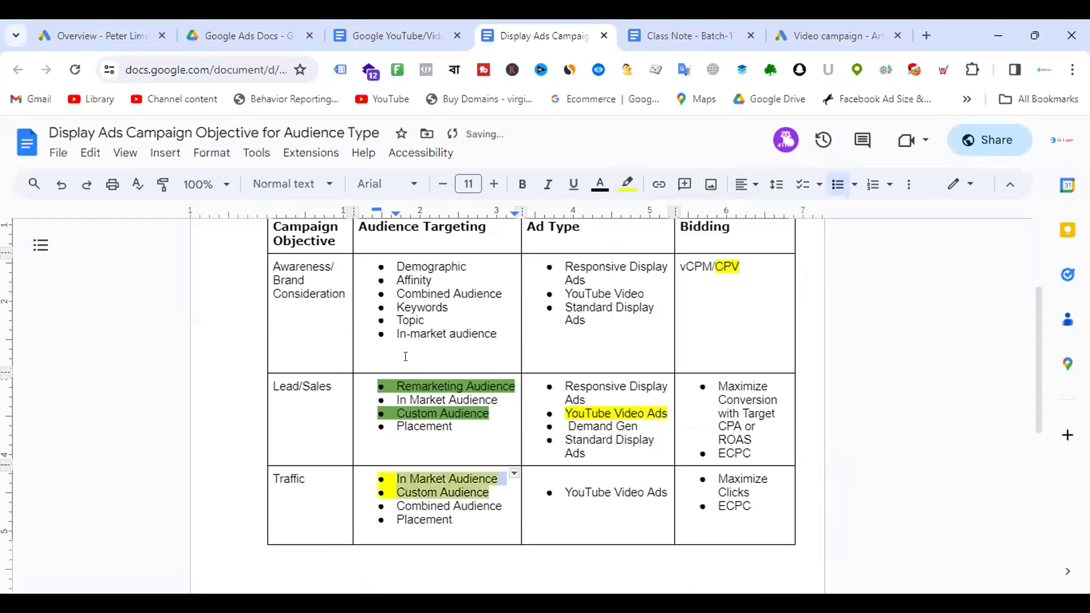
{"action": "left_click", "coordinate": [496, 489]}
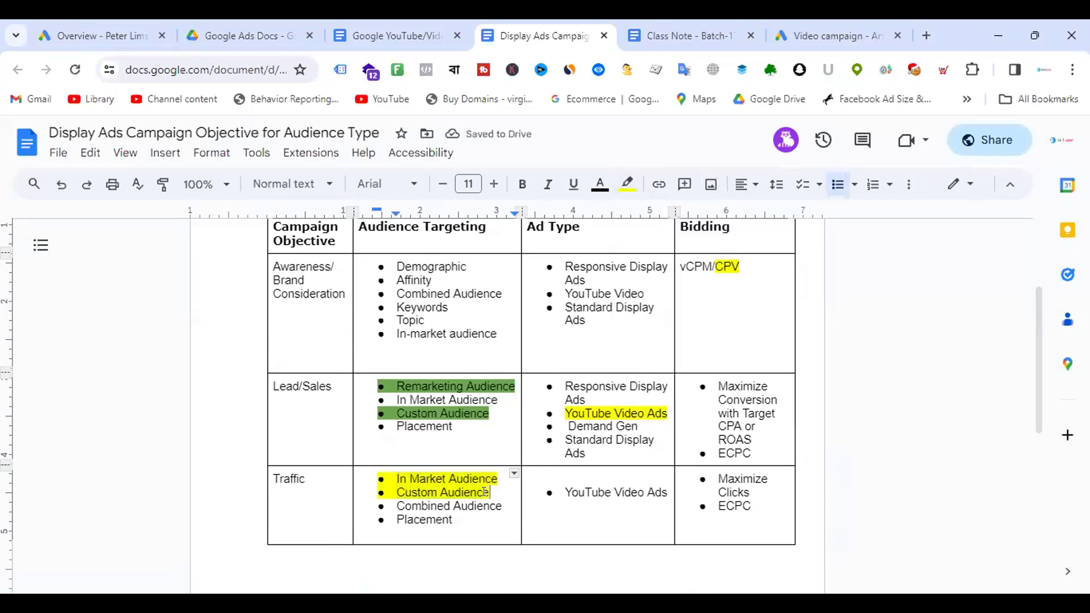
Step: Examine the In Market Audience and Custom Audience entries in the Traffic row's audience targeting
{"action": "left_click_drag", "start_coordinate": [395, 478], "coordinate": [494, 476]}
{"action": "left_click_drag", "start_coordinate": [396, 491], "coordinate": [483, 491]}
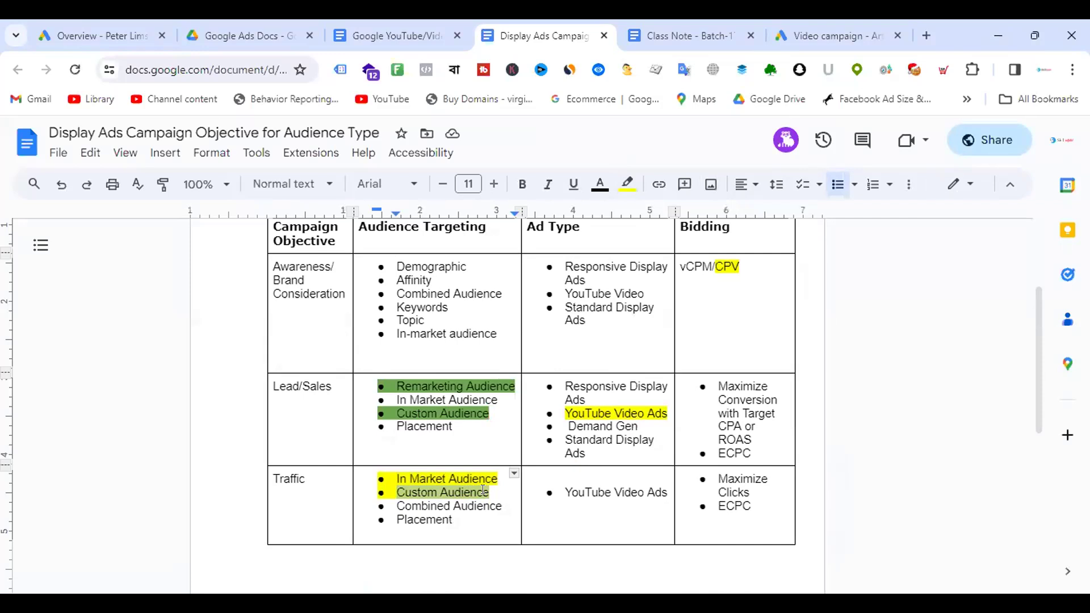
{"action": "mouse_move", "coordinate": [483, 490]}
{"action": "left_mouse_down"}
{"action": "mouse_move", "coordinate": [487, 505]}
{"action": "mouse_move", "coordinate": [489, 492]}
{"action": "left_mouse_up"}
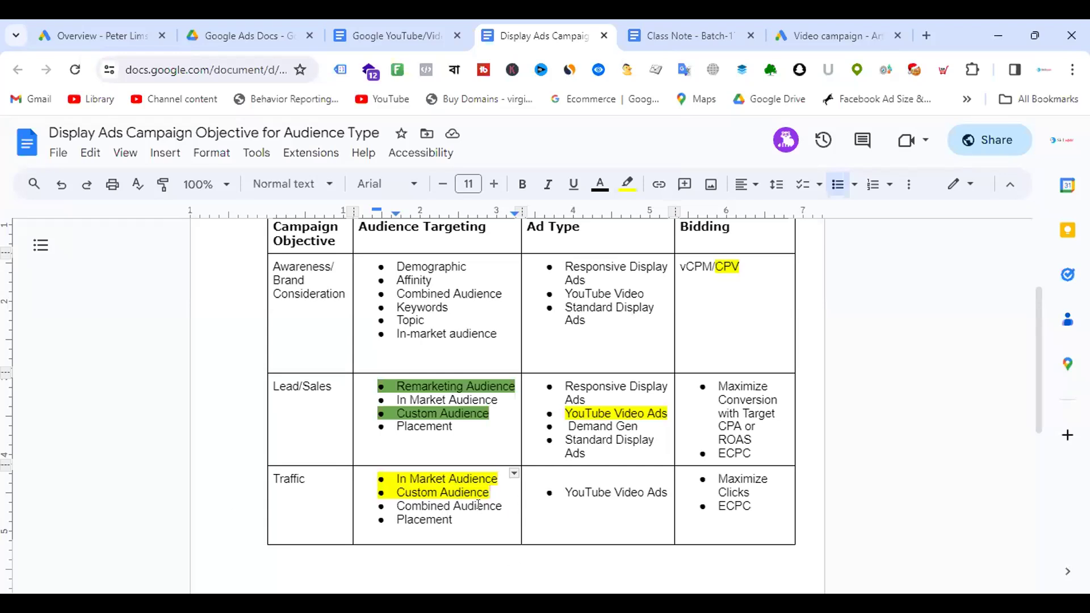
Step: Return to Google Ads, review the new audience's segment, exclusion and demographic options, and leave the form without saving
{"action": "left_click", "coordinate": [829, 30]}
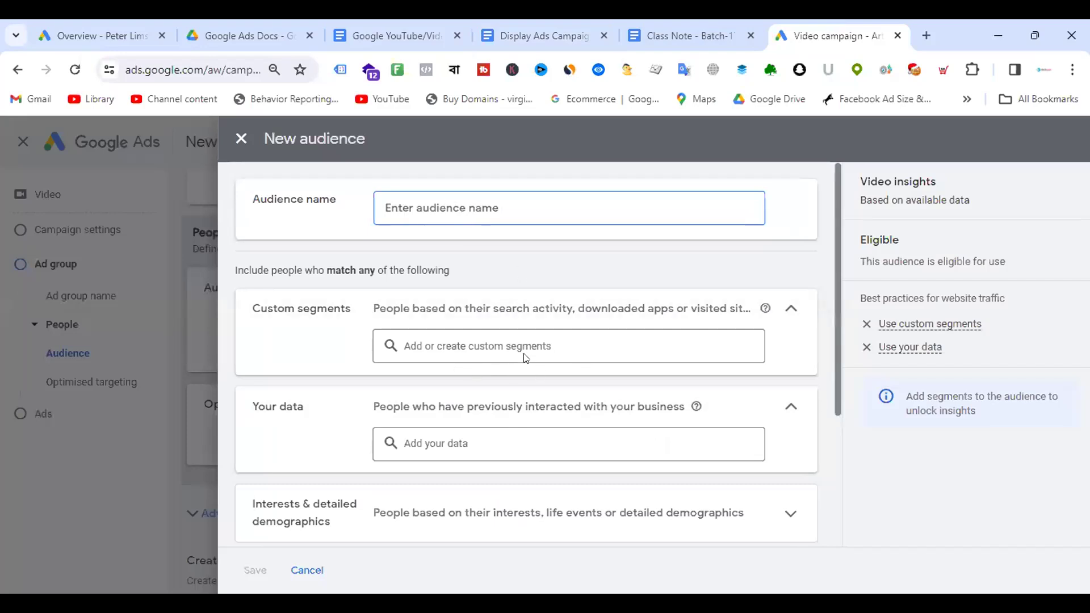
{"action": "scroll", "coordinate": [475, 355], "scroll_direction": "down", "scroll_amount": 3}
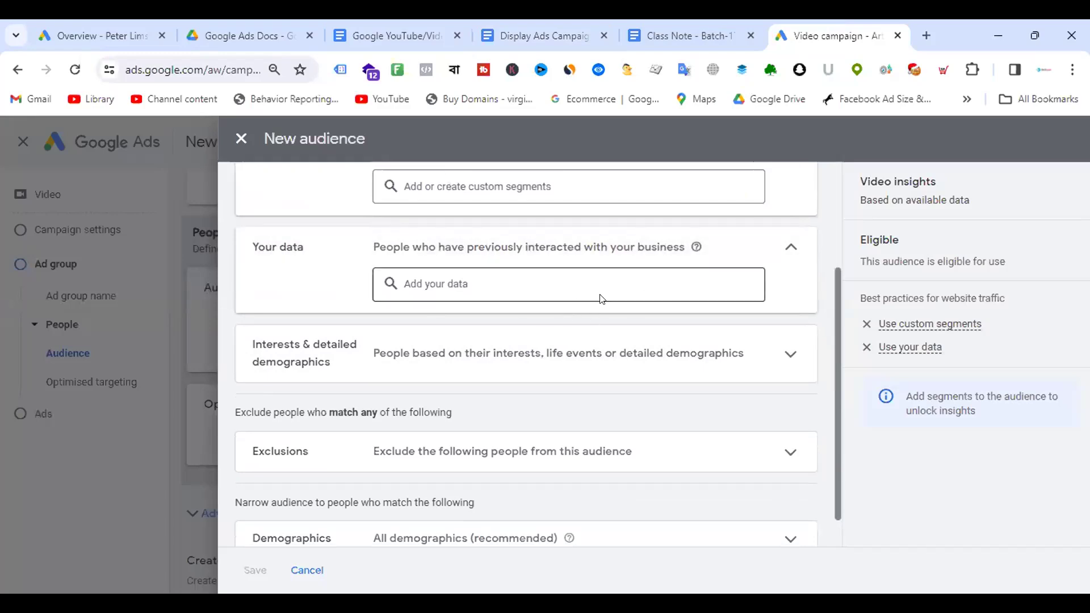
{"action": "scroll", "coordinate": [597, 293], "scroll_direction": "up", "scroll_amount": 3}
{"action": "scroll", "coordinate": [626, 275], "scroll_direction": "down", "scroll_amount": 3}
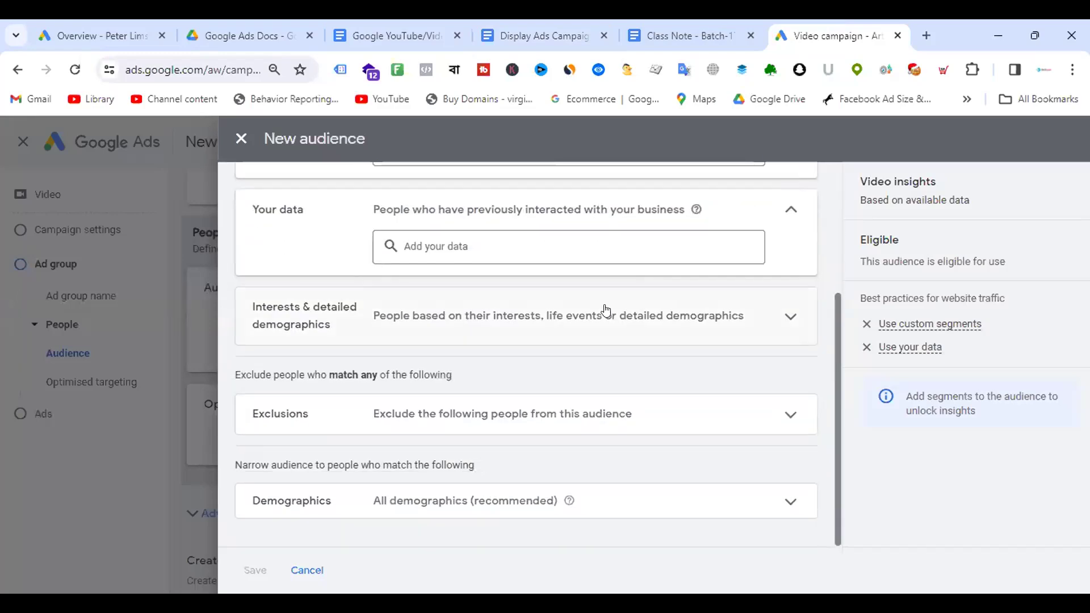
{"action": "left_click", "coordinate": [334, 567]}
Step: Search for "le reve wear" and use the video "LE REVE - wear your dreams" for the video ad
{"action": "scroll", "coordinate": [527, 327], "scroll_direction": "down", "scroll_amount": 5}
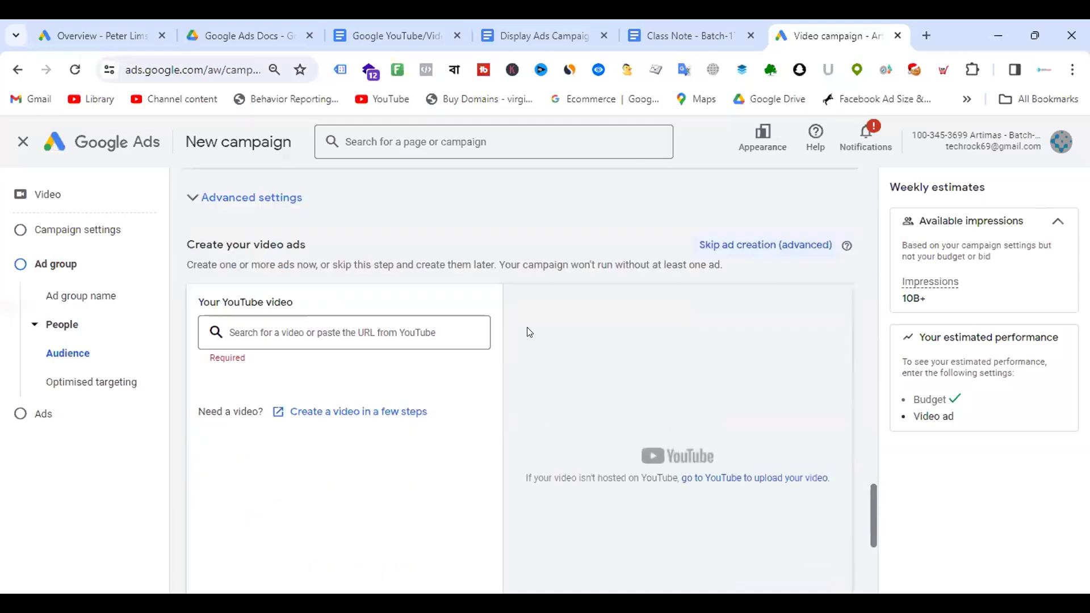
{"action": "left_click", "coordinate": [319, 325]}
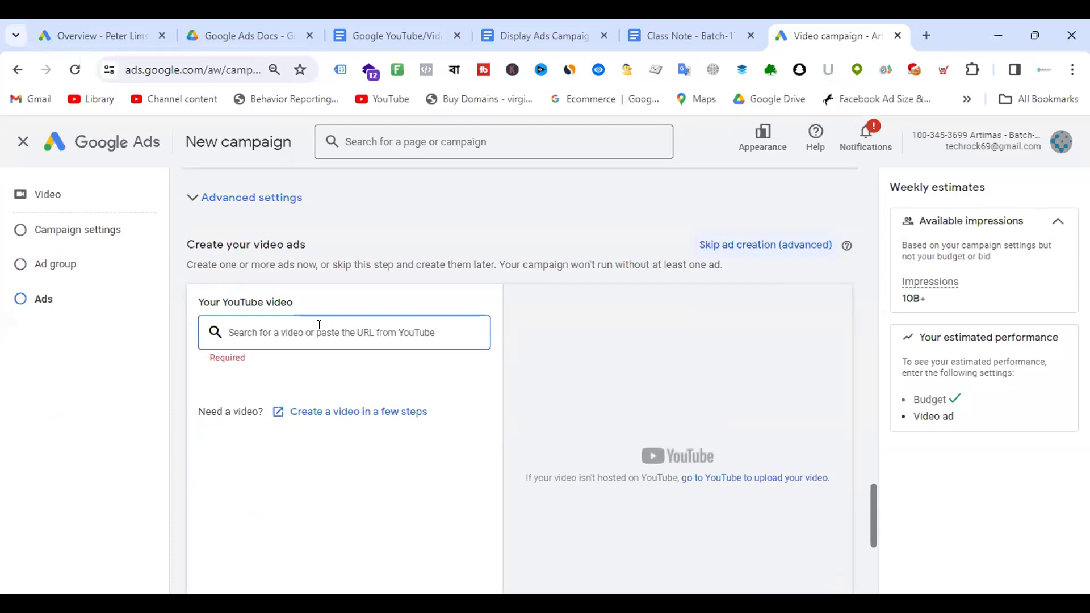
{"action": "type", "text": "s"}
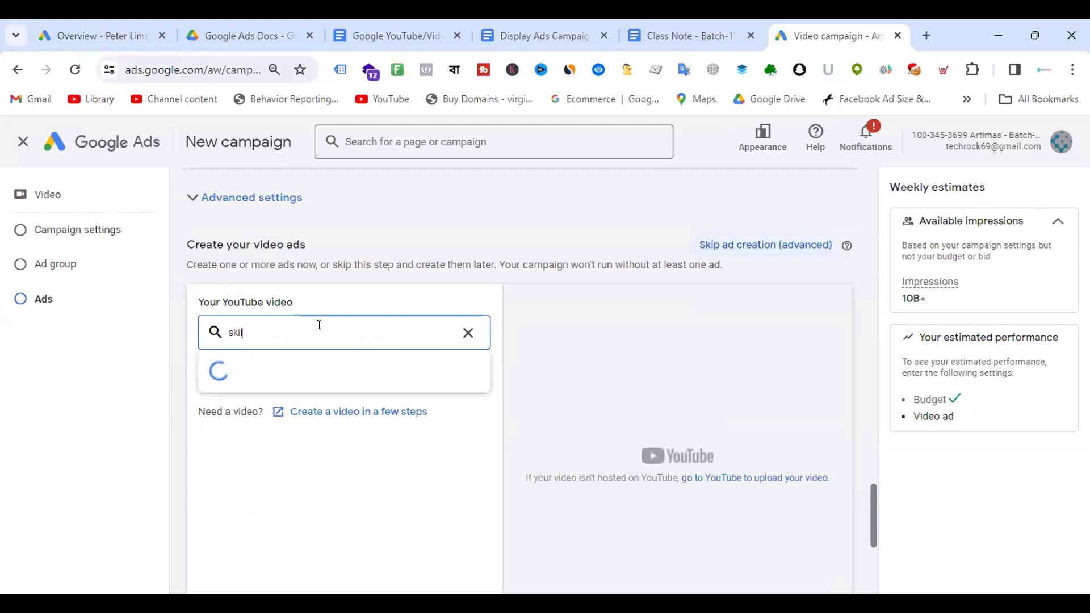
{"action": "key", "text": "BackSpace"}
{"action": "type", "text": "le reve wear"}
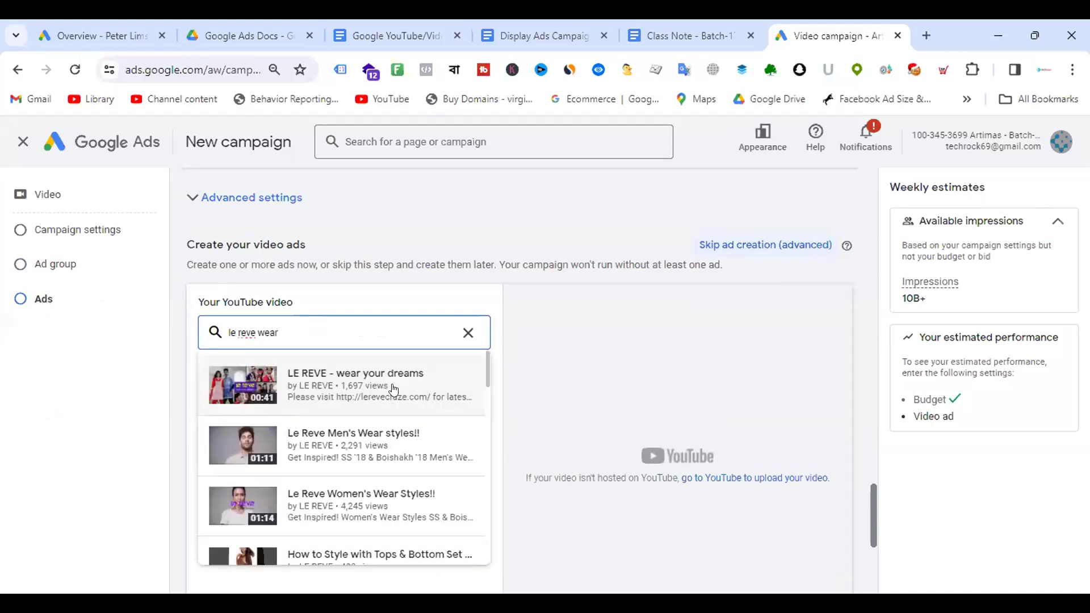
{"action": "left_click", "coordinate": [394, 388]}
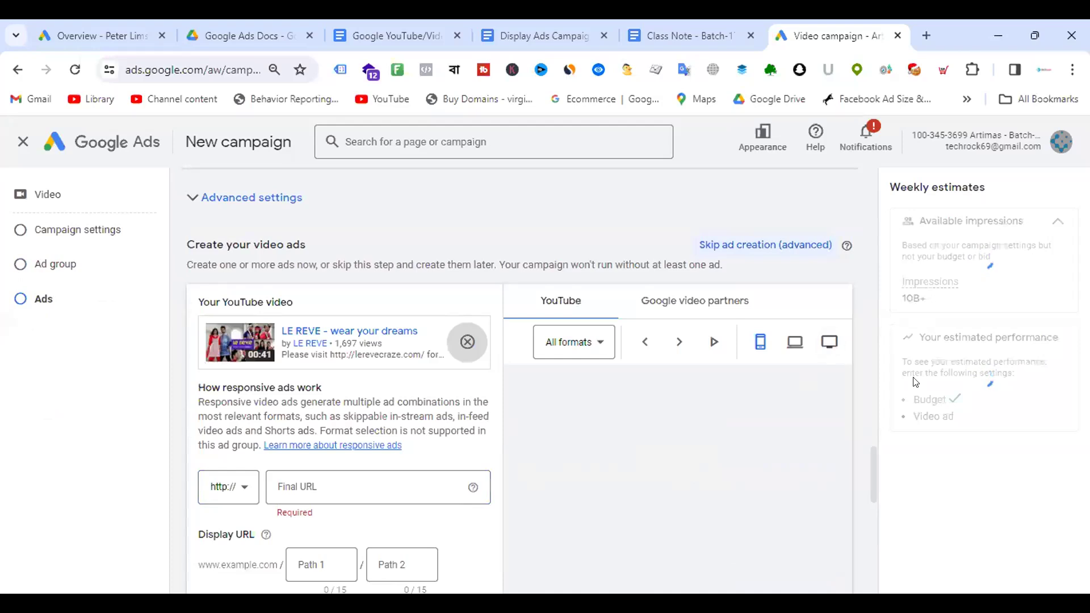
{"action": "scroll", "coordinate": [802, 381], "scroll_direction": "down", "scroll_amount": 4}
{"action": "scroll", "coordinate": [381, 358], "scroll_direction": "down", "scroll_amount": 4}
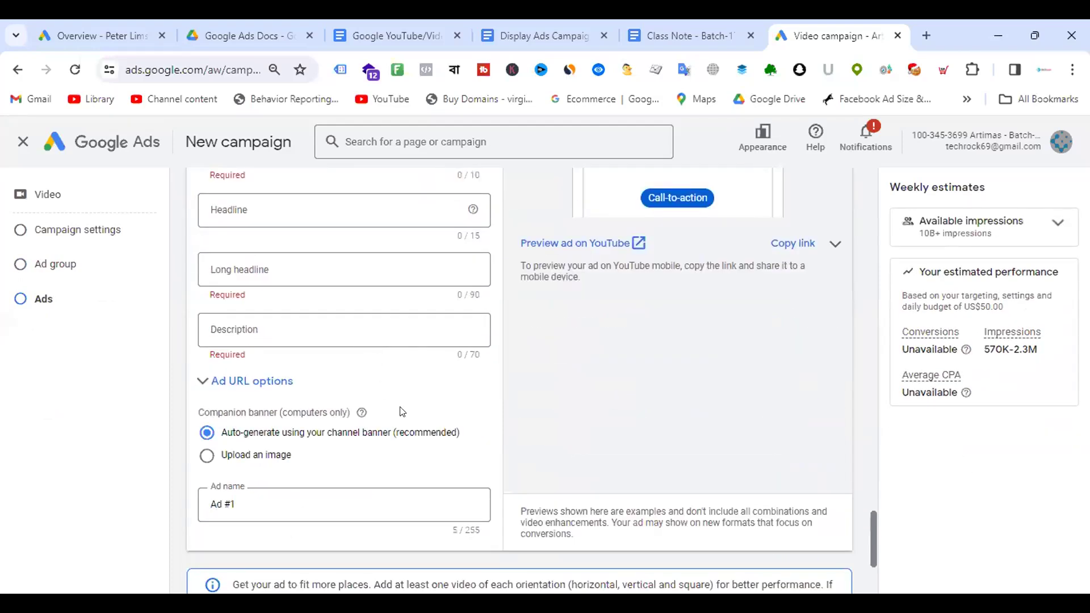
{"action": "scroll", "coordinate": [401, 409], "scroll_direction": "up", "scroll_amount": 7}
{"action": "scroll", "coordinate": [401, 408], "scroll_direction": "down", "scroll_amount": 1}
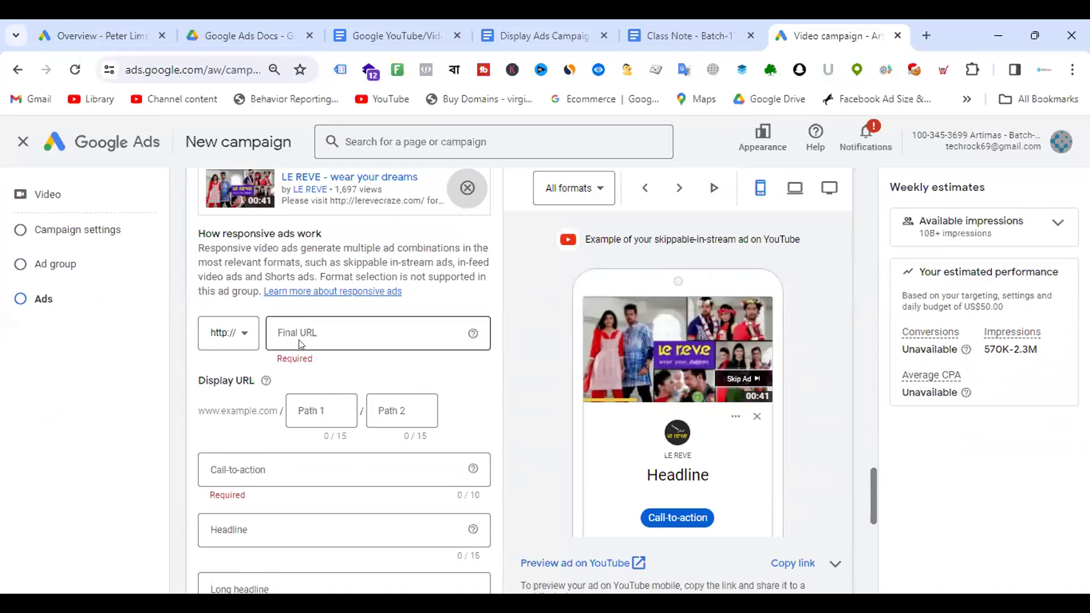
{"action": "left_click", "coordinate": [241, 334]}
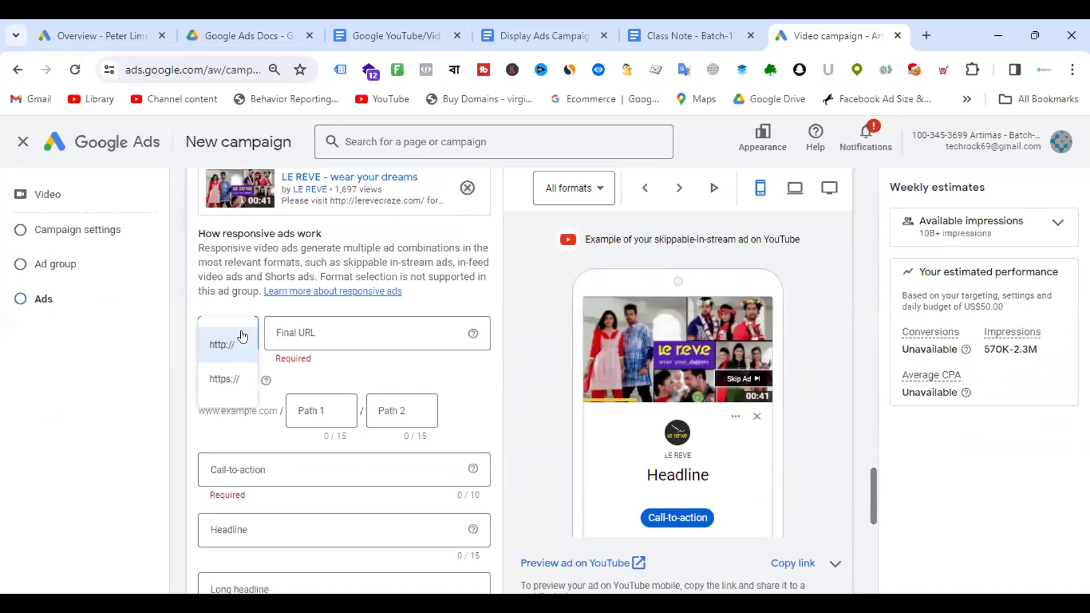
{"action": "left_click", "coordinate": [227, 379]}
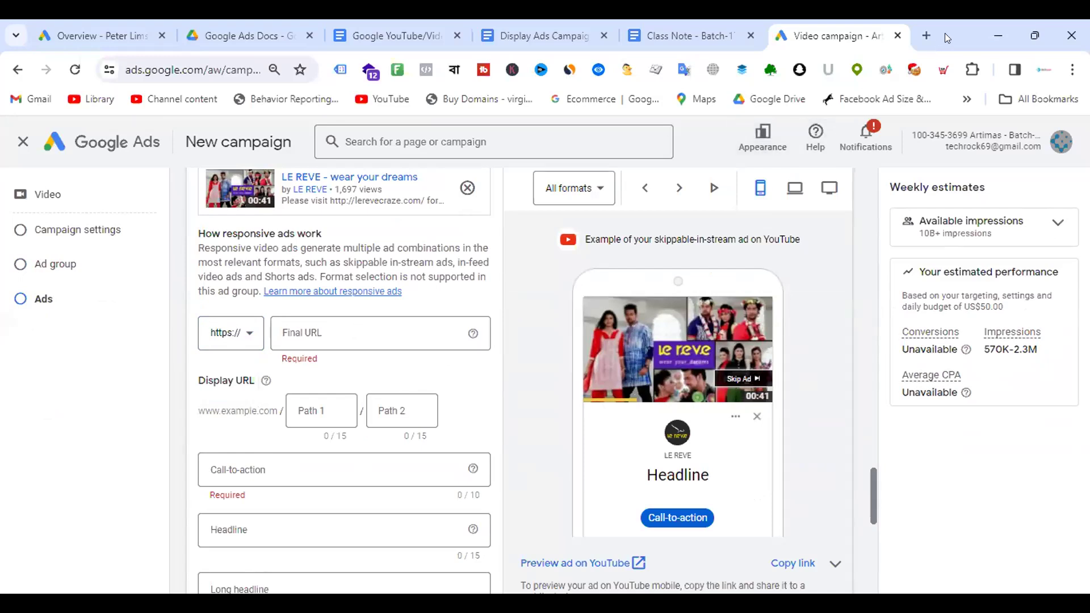
Step: Open the women's winter Blazer category on lerevecraze.com and use its page address as the ad's final URL
{"action": "left_click", "coordinate": [926, 35]}
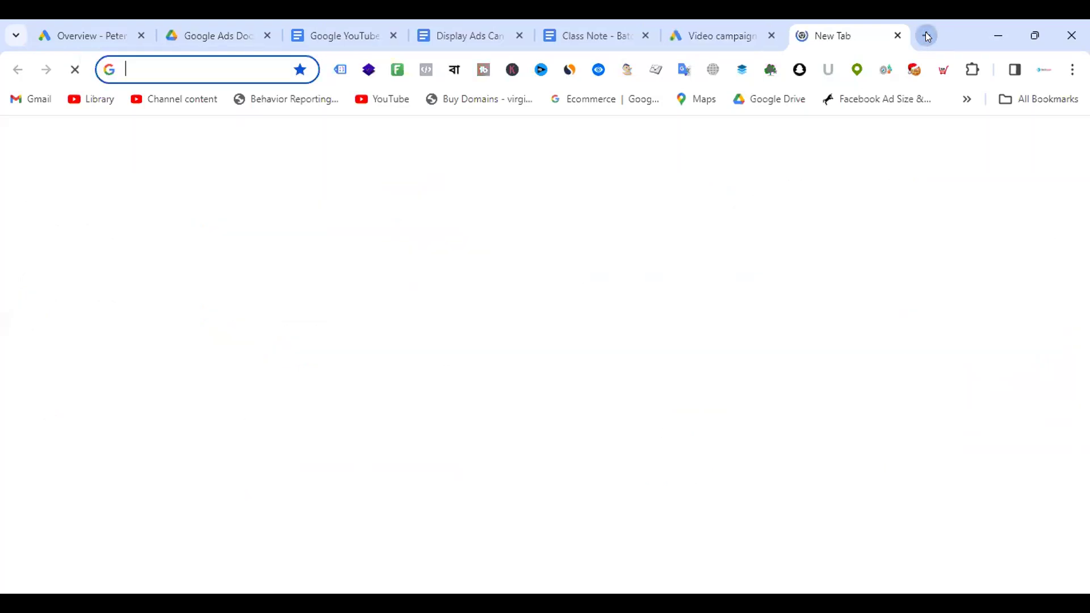
{"action": "type", "text": "lerevecraze.com"}
{"action": "key", "text": "Return"}
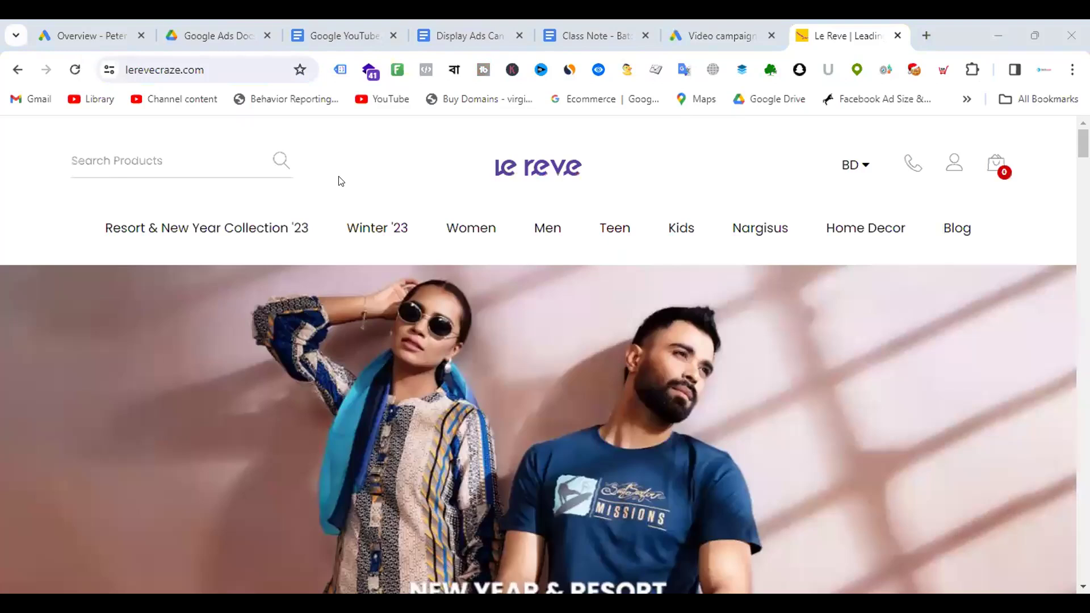
{"action": "mouse_move", "coordinate": [377, 228]}
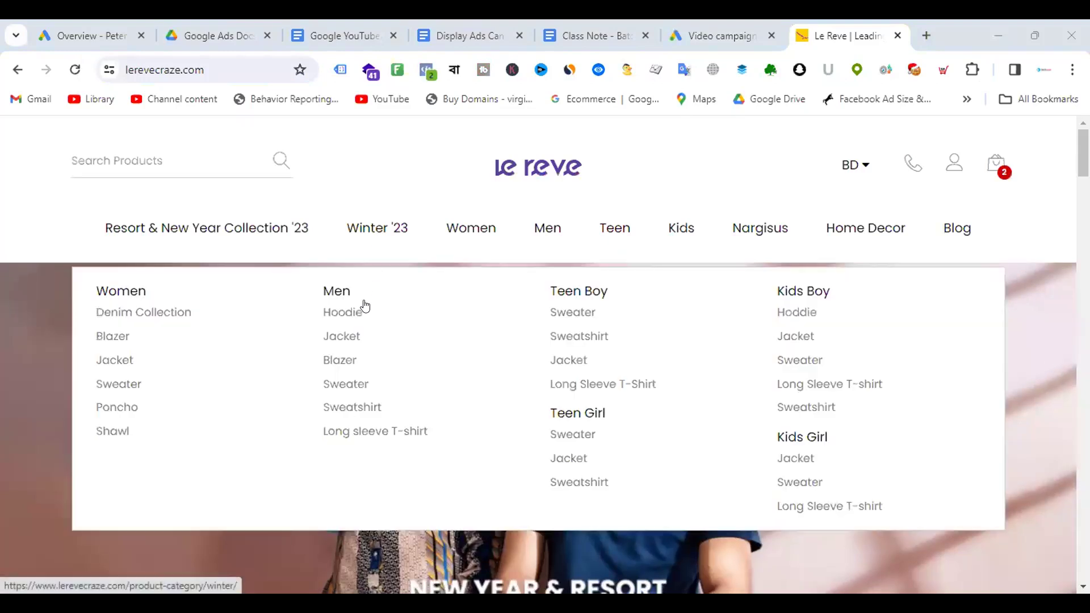
{"action": "left_click", "coordinate": [113, 332]}
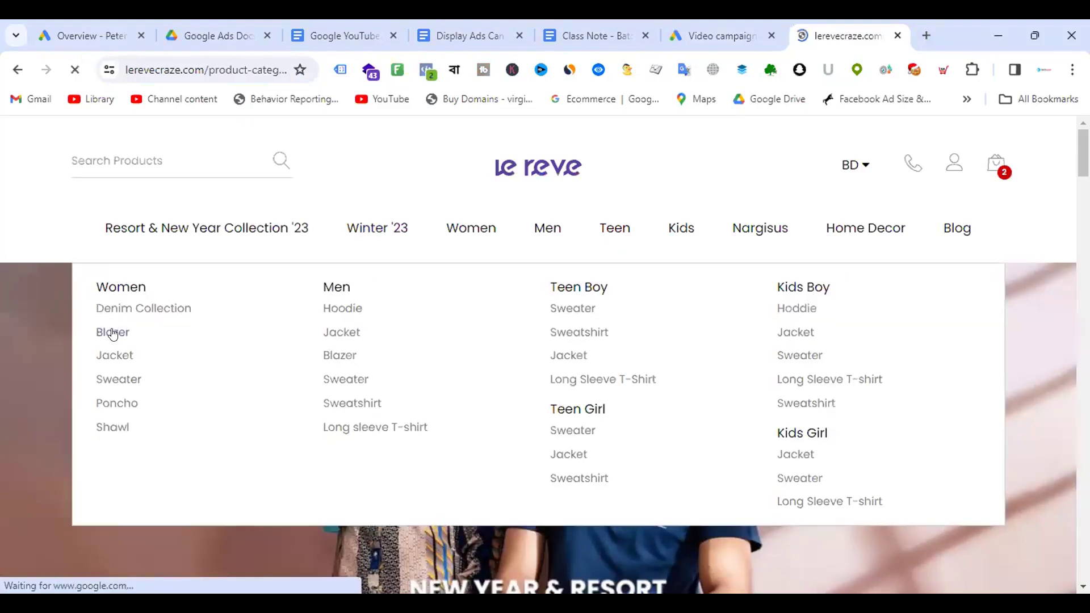
{"action": "left_click", "coordinate": [235, 67]}
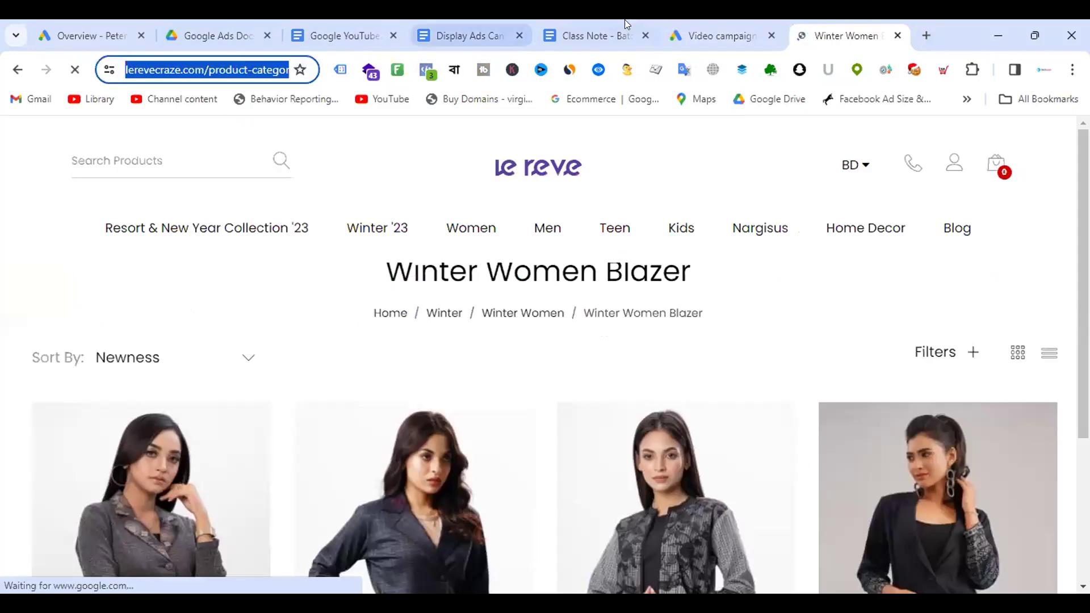
{"action": "left_click", "coordinate": [704, 36]}
{"action": "left_click", "coordinate": [349, 330]}
{"action": "key", "text": "ctrl+v"}
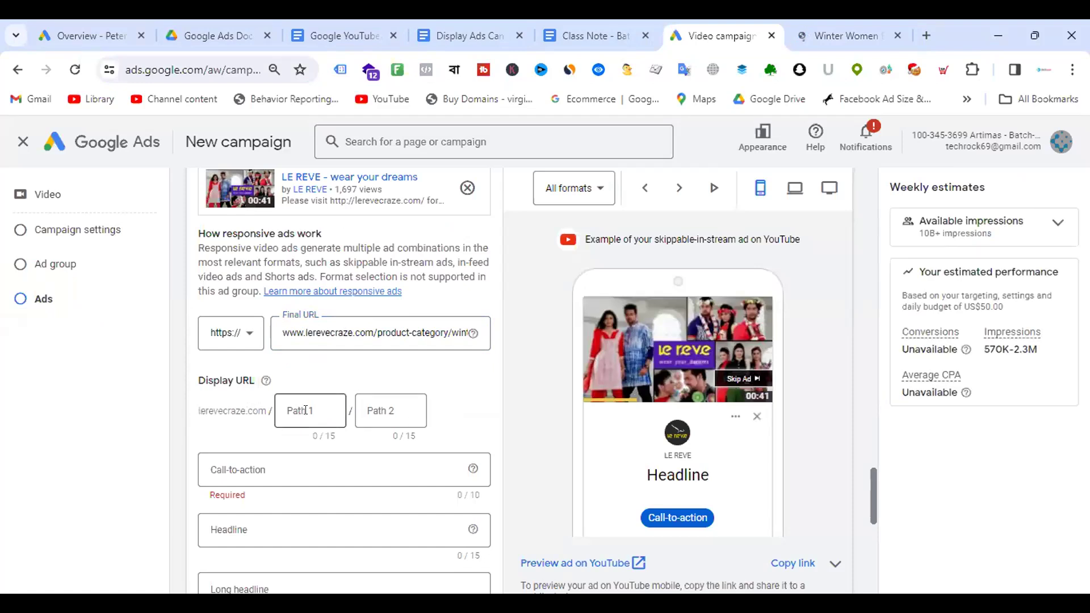
Step: Set the display URL paths to "lereve" and "blazer", correcting the spelling of the second one
{"action": "left_click", "coordinate": [310, 410]}
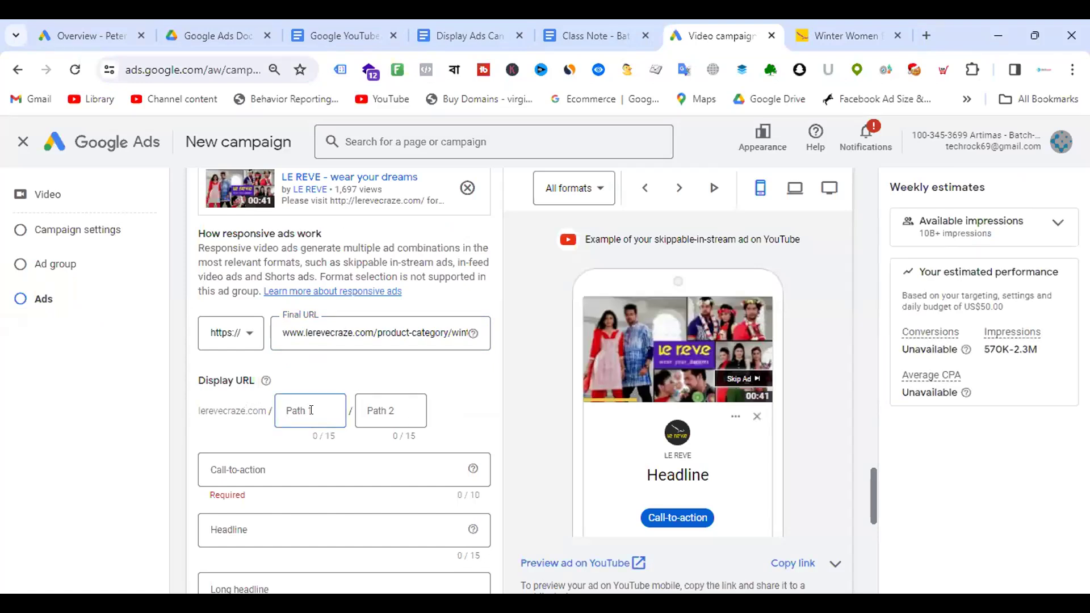
{"action": "type", "text": "lereve"}
{"action": "left_click", "coordinate": [389, 413]}
{"action": "type", "text": "bra"}
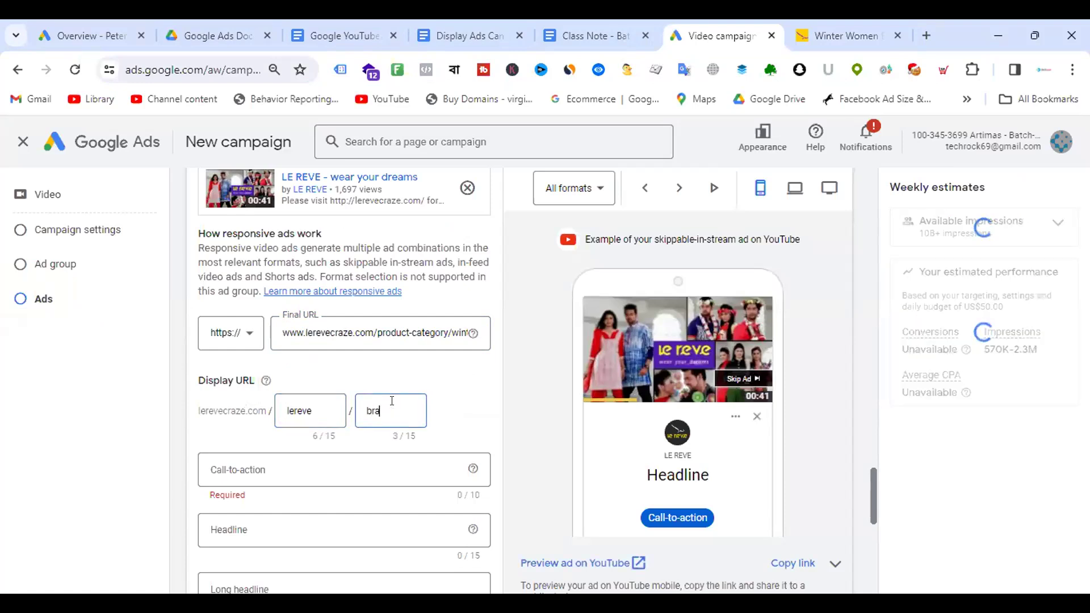
{"action": "key", "text": "BackSpace"}
{"action": "key", "text": "BackSpace"}
{"action": "type", "text": "lazzer"}
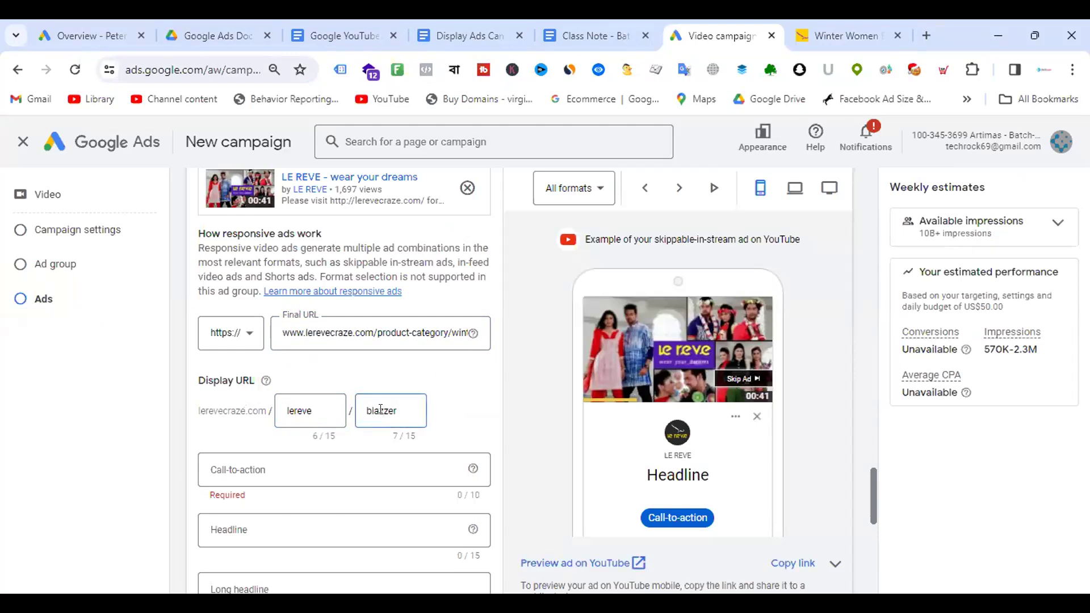
{"action": "scroll", "coordinate": [452, 379], "scroll_direction": "down", "scroll_amount": 3}
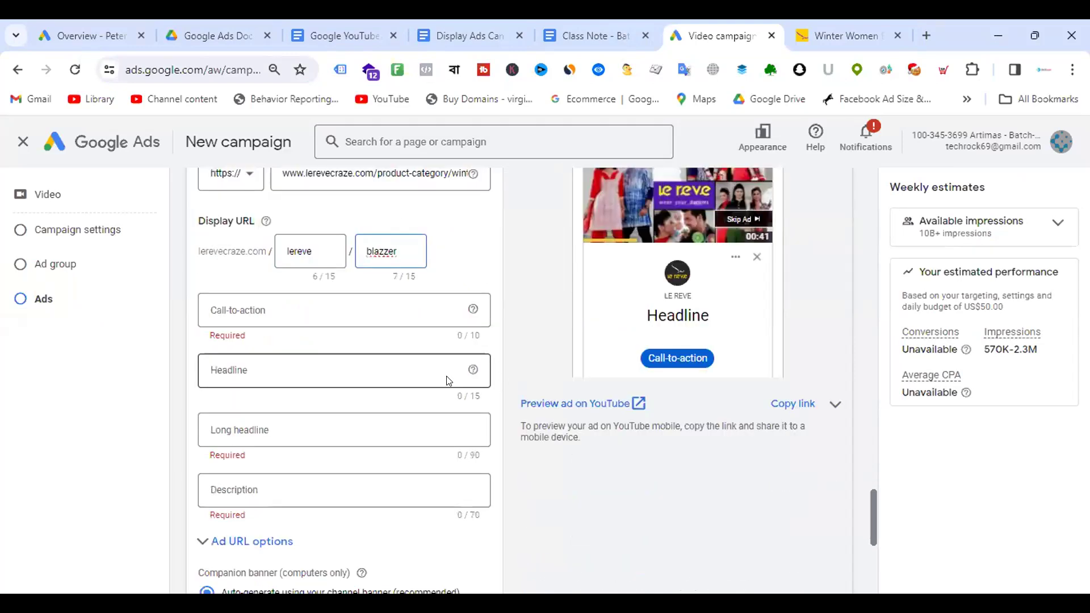
{"action": "right_click", "coordinate": [377, 250]}
{"action": "left_click", "coordinate": [446, 269]}
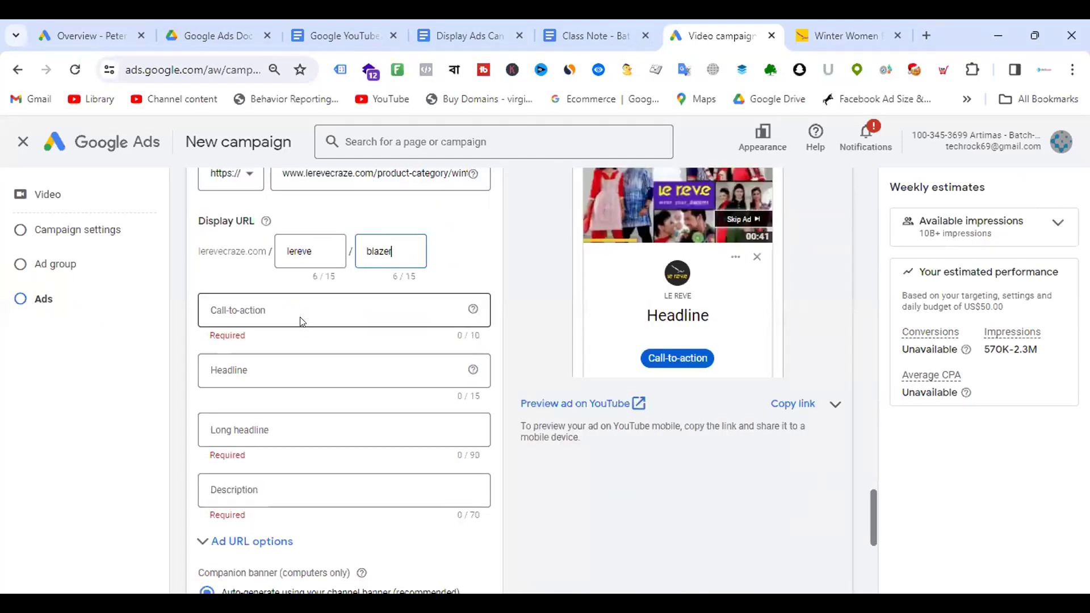
Step: Set the ad's call-to-action to "Shop now"
{"action": "left_click", "coordinate": [294, 300]}
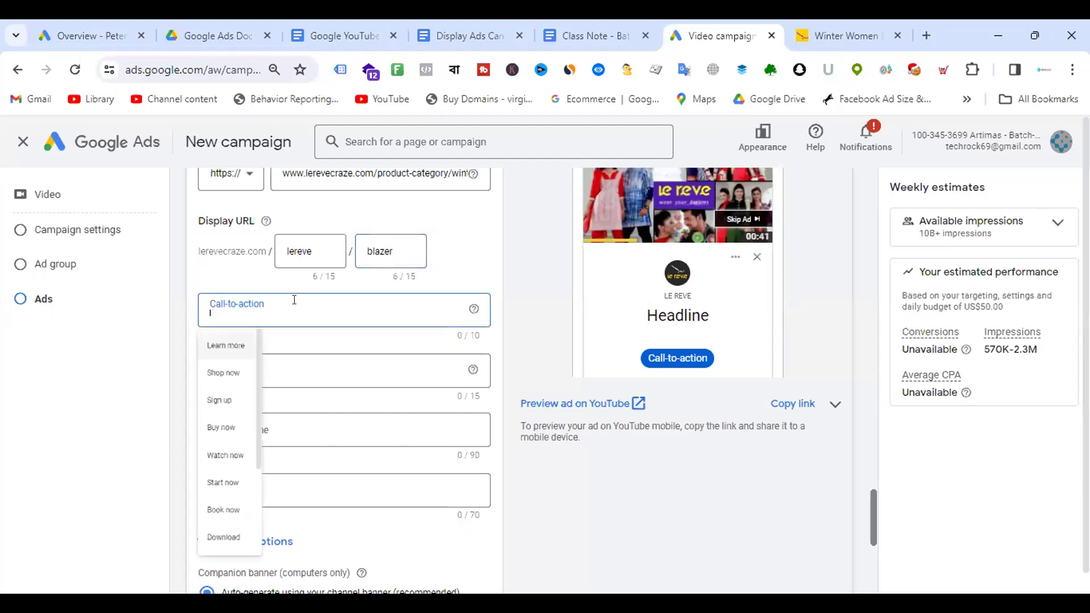
{"action": "left_click", "coordinate": [249, 386]}
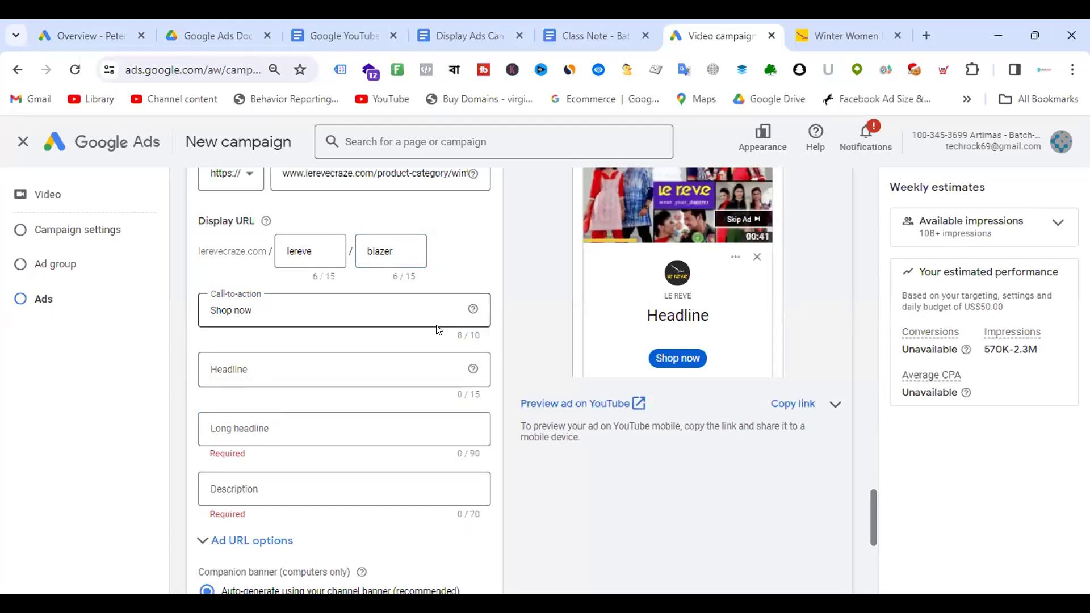
{"action": "left_click", "coordinate": [313, 301]}
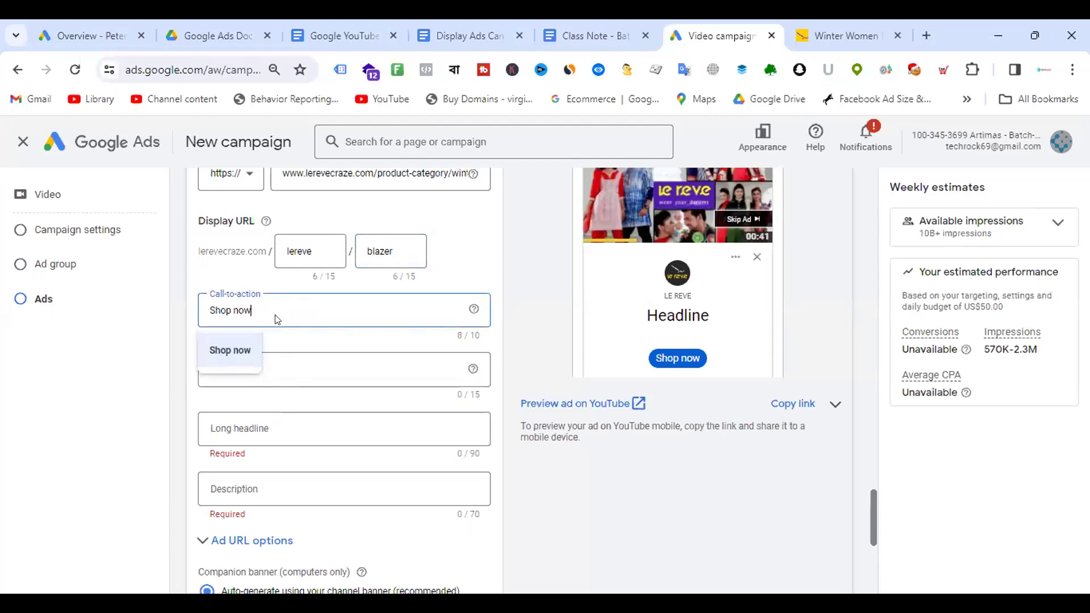
{"action": "left_click", "coordinate": [477, 257]}
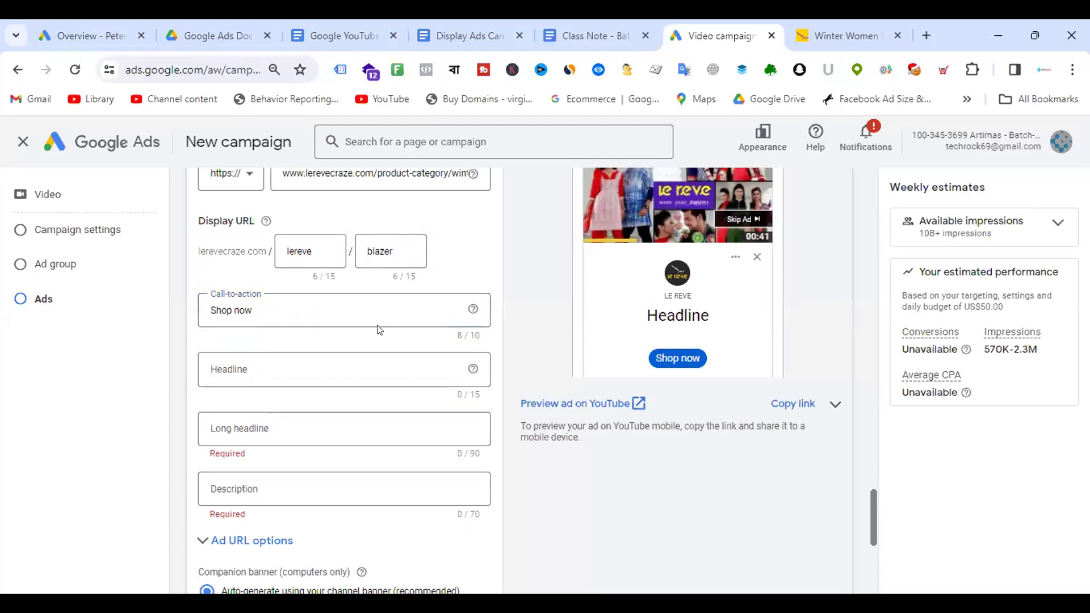
Step: Review the remaining ad fields and leave the campaign setup without creating the campaign
{"action": "scroll", "coordinate": [361, 330], "scroll_direction": "down", "scroll_amount": 4}
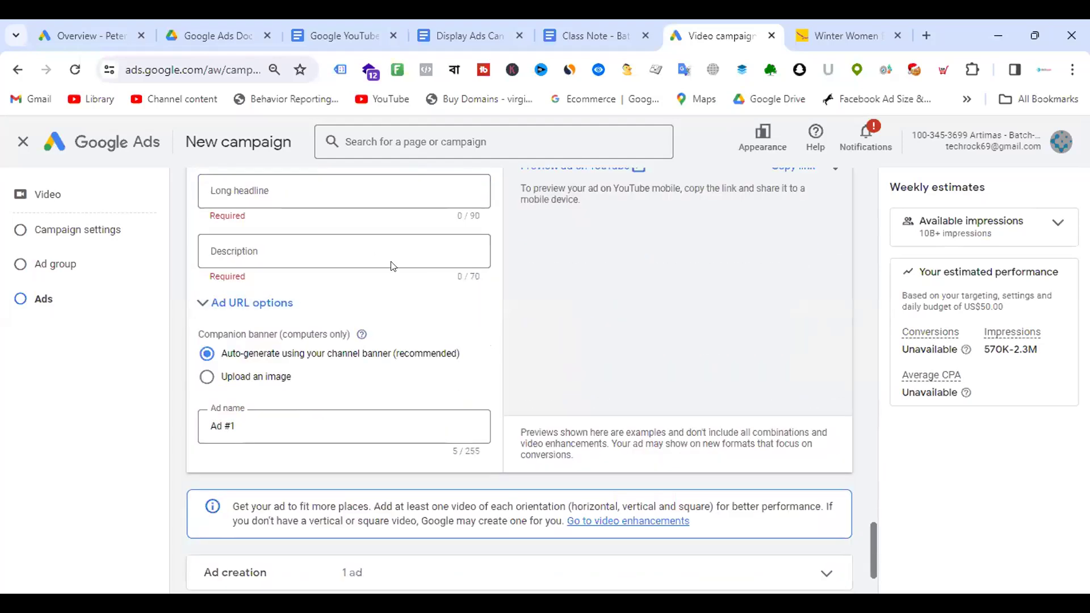
{"action": "scroll", "coordinate": [366, 340], "scroll_direction": "down", "scroll_amount": 2}
{"action": "scroll", "coordinate": [368, 357], "scroll_direction": "up", "scroll_amount": 1}
{"action": "scroll", "coordinate": [369, 357], "scroll_direction": "up", "scroll_amount": 7}
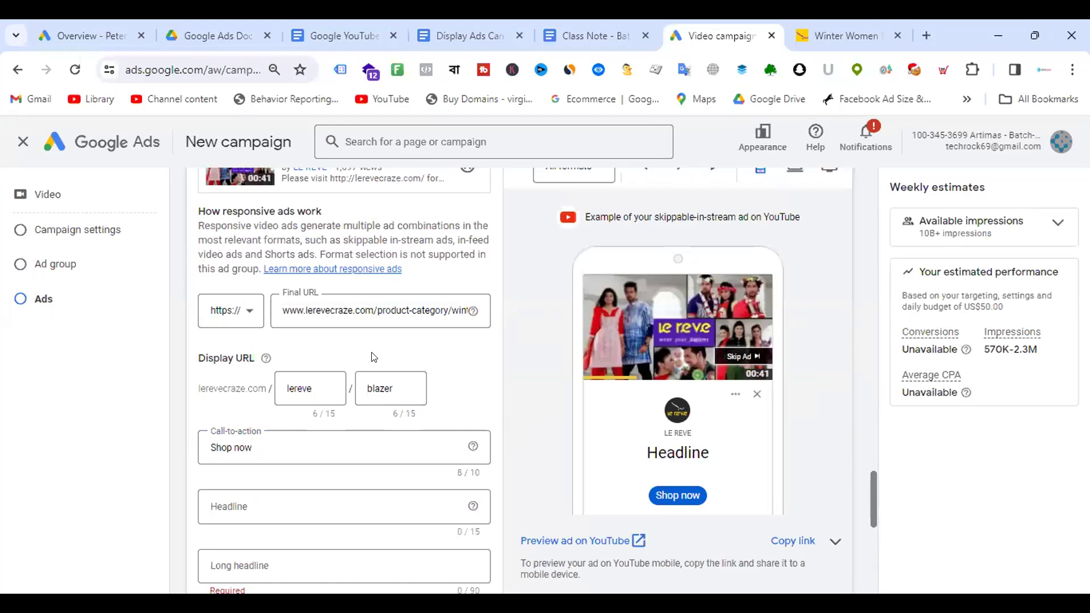
{"action": "scroll", "coordinate": [374, 357], "scroll_direction": "down", "scroll_amount": 8}
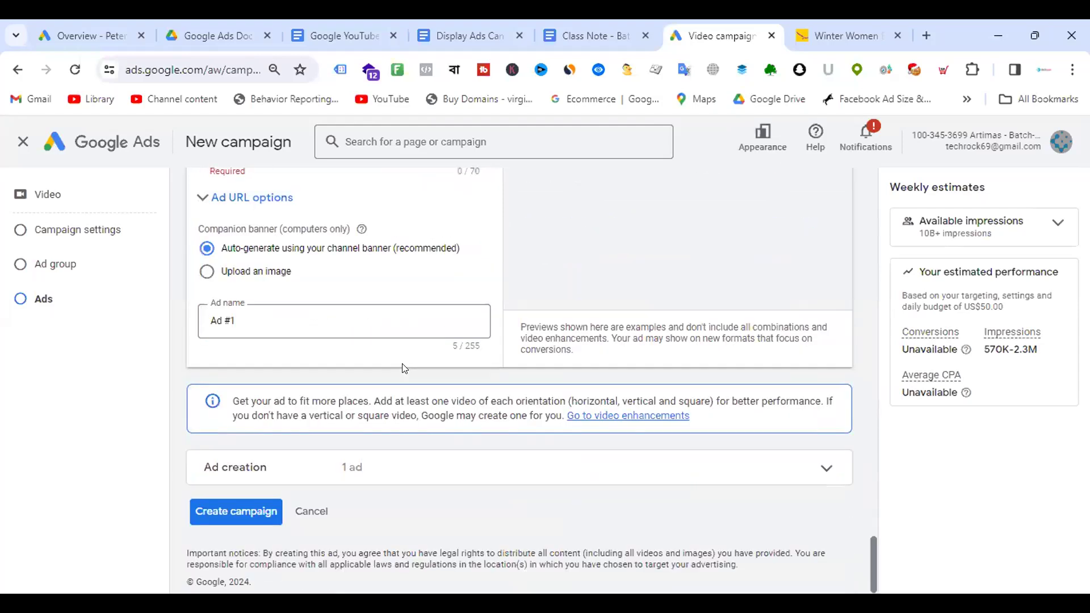
{"action": "scroll", "coordinate": [403, 364], "scroll_direction": "up", "scroll_amount": 8}
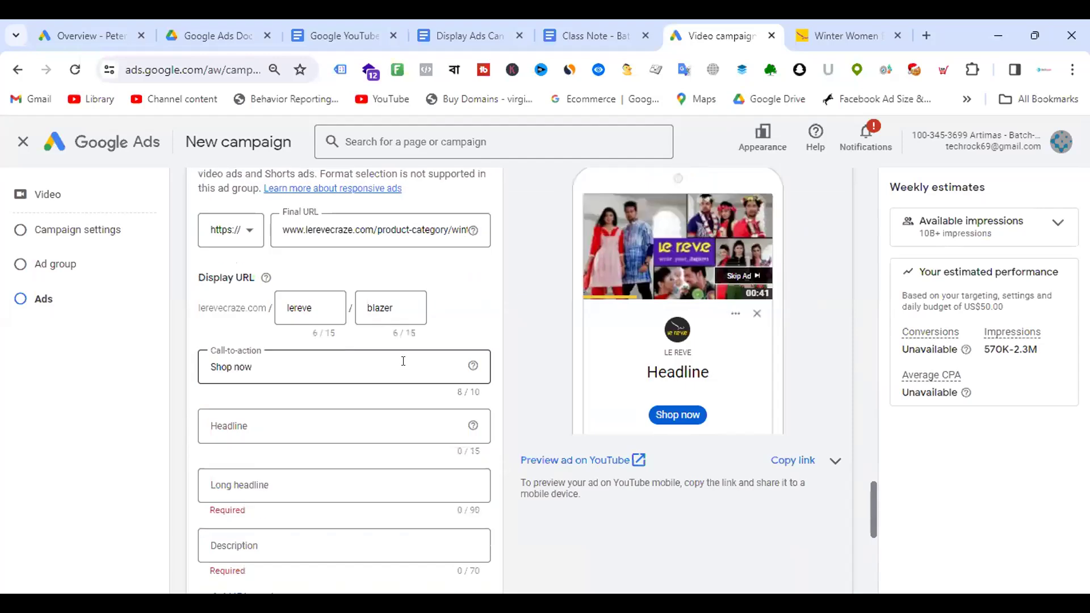
{"action": "left_click", "coordinate": [23, 141]}
{"action": "left_click", "coordinate": [690, 400]}
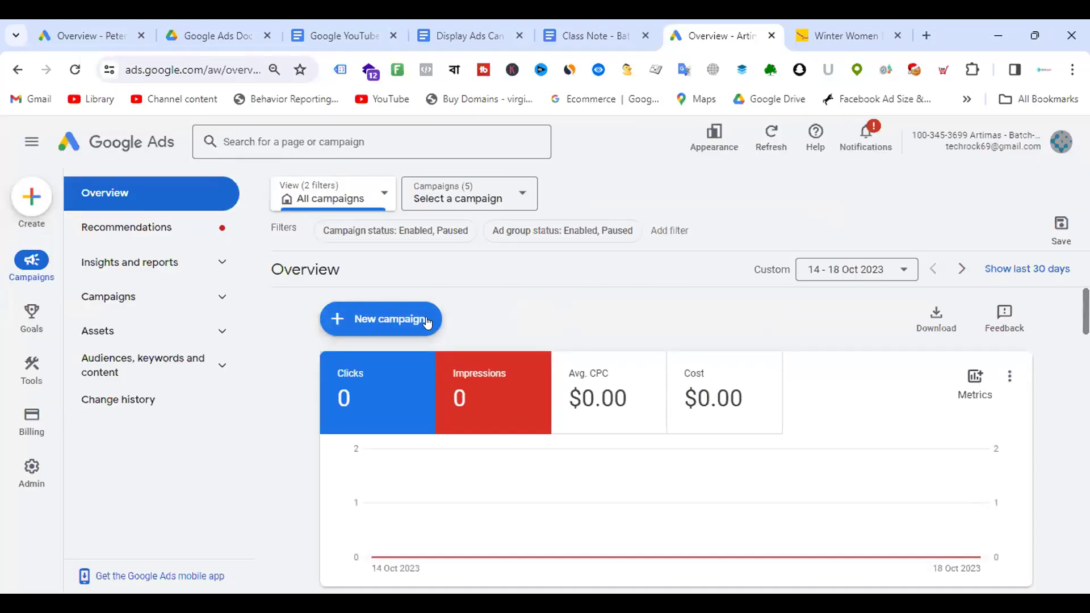
Step: Start a new campaign and choose to create it without a goal's guidance
{"action": "left_click", "coordinate": [406, 320]}
{"action": "left_click", "coordinate": [414, 327]}
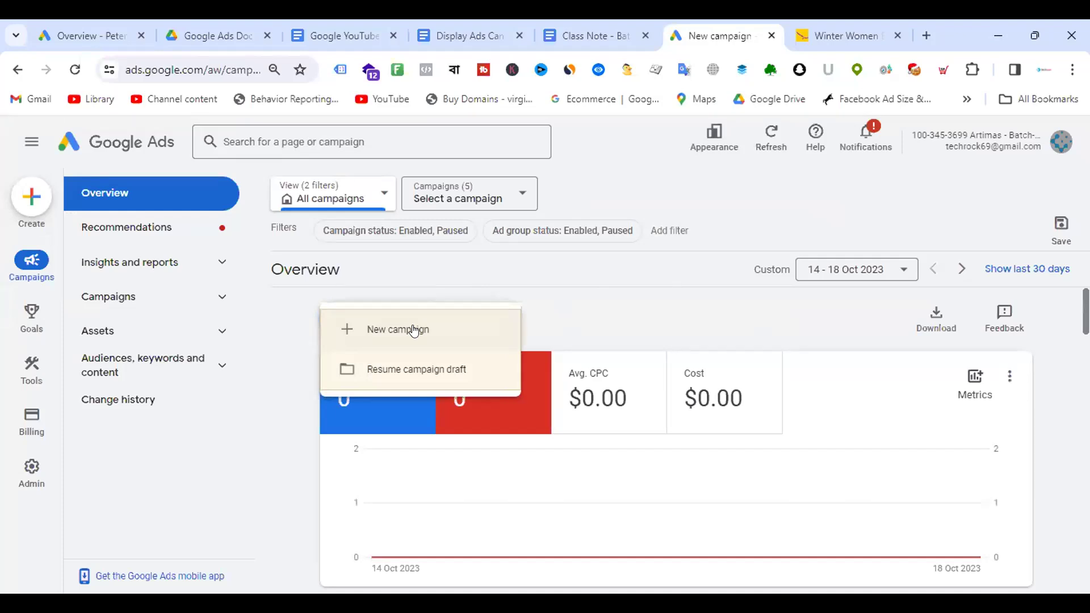
{"action": "left_click", "coordinate": [628, 323]}
{"action": "scroll", "coordinate": [622, 309], "scroll_direction": "down", "scroll_amount": 2}
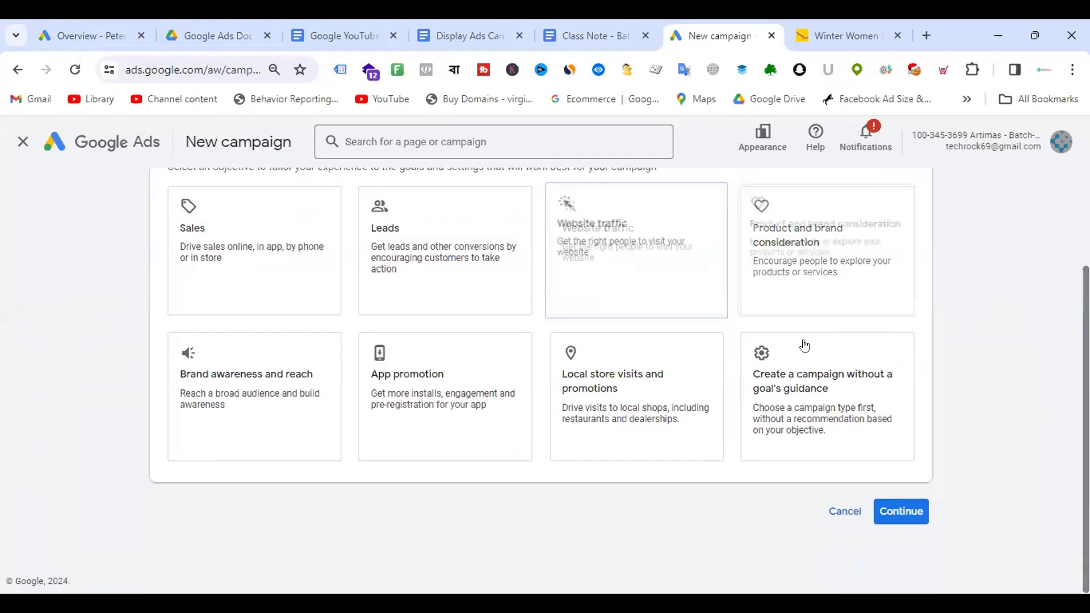
{"action": "left_click", "coordinate": [837, 399]}
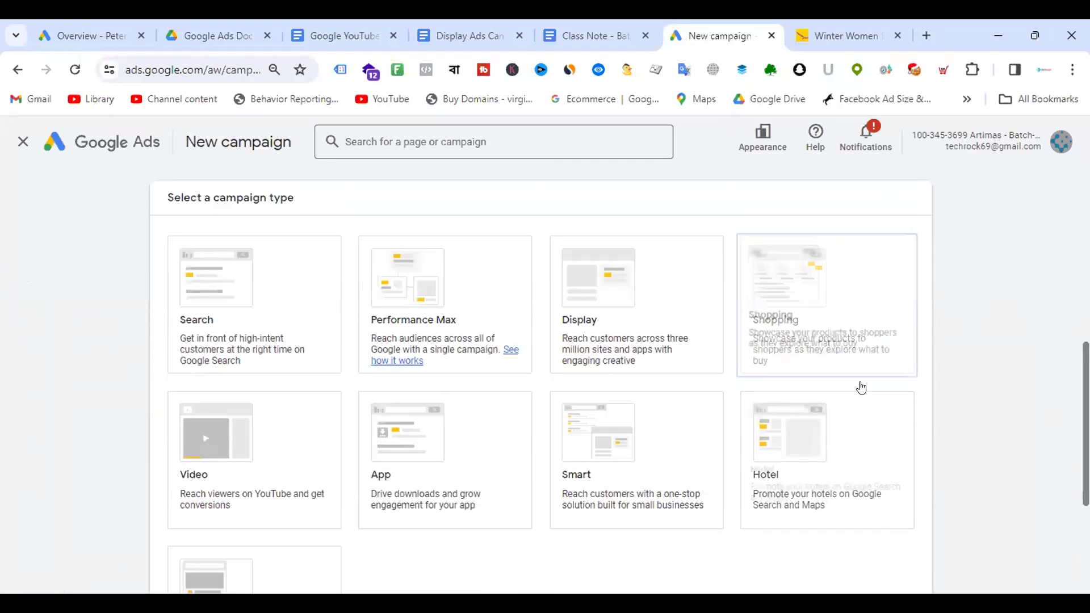
Step: Choose the Video campaign type with the Ad sequence subtype
{"action": "scroll", "coordinate": [807, 409], "scroll_direction": "up", "scroll_amount": 6}
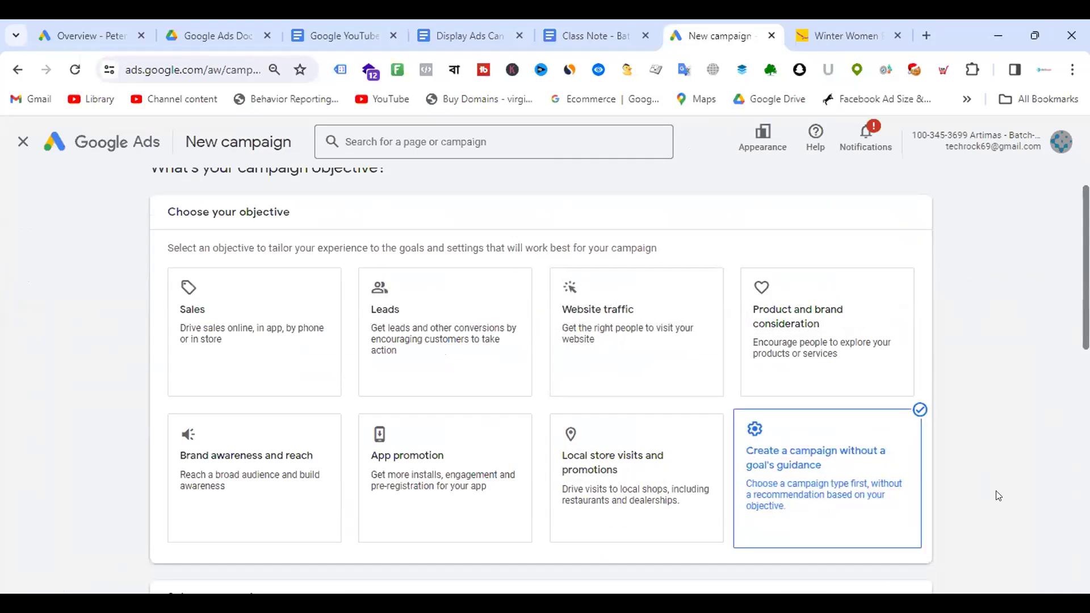
{"action": "scroll", "coordinate": [436, 299], "scroll_direction": "down", "scroll_amount": 8}
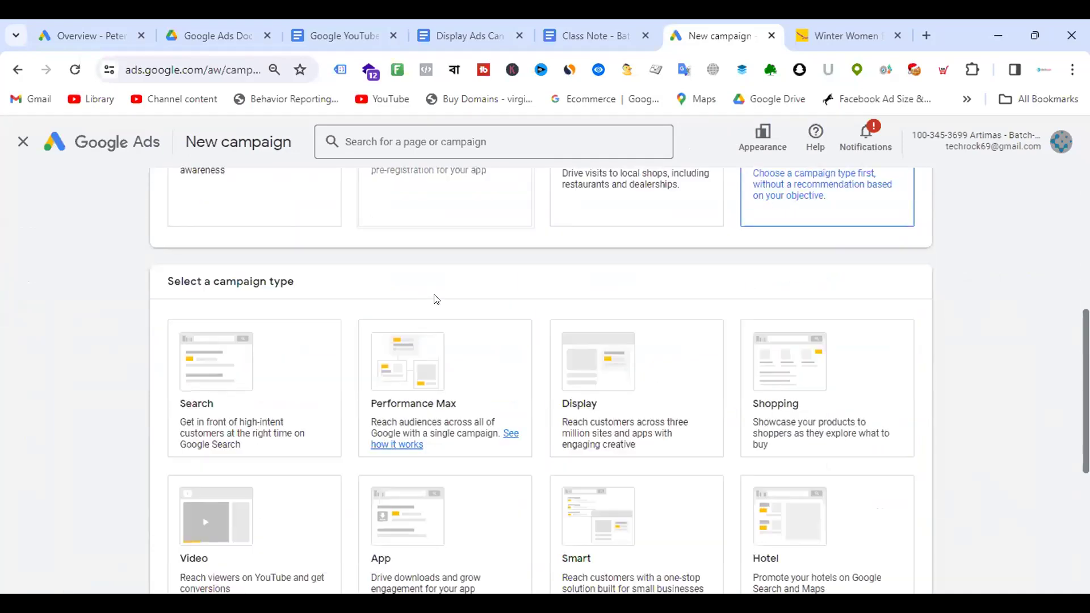
{"action": "left_click", "coordinate": [250, 386]}
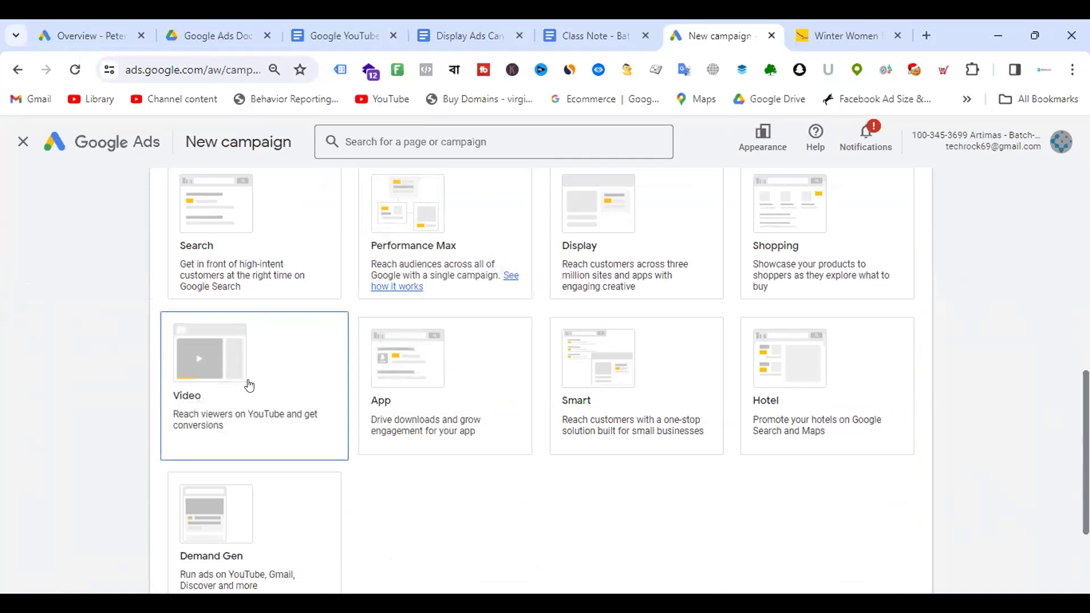
{"action": "scroll", "coordinate": [356, 338], "scroll_direction": "down", "scroll_amount": 6}
{"action": "scroll", "coordinate": [470, 316], "scroll_direction": "down", "scroll_amount": 3}
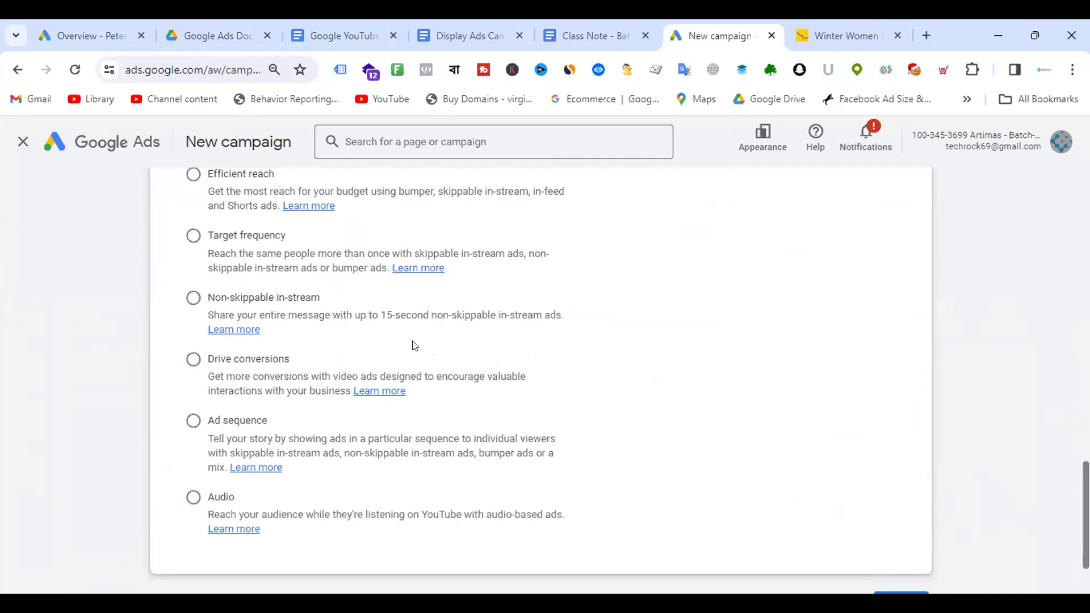
{"action": "scroll", "coordinate": [392, 340], "scroll_direction": "up", "scroll_amount": 1}
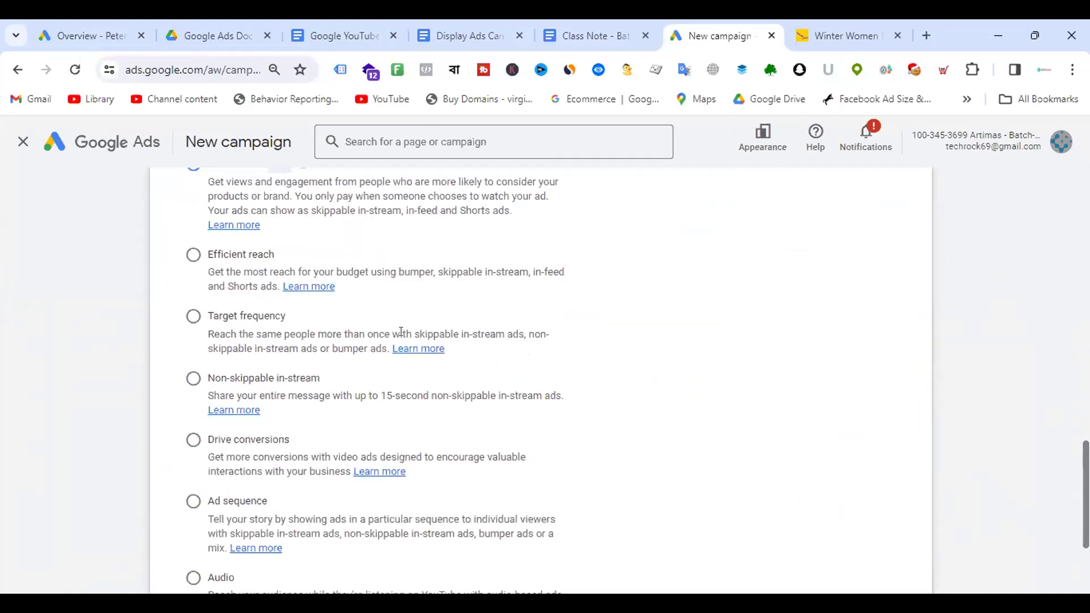
{"action": "scroll", "coordinate": [401, 332], "scroll_direction": "down", "scroll_amount": 1}
{"action": "left_click", "coordinate": [194, 422]}
{"action": "scroll", "coordinate": [760, 318], "scroll_direction": "down", "scroll_amount": 1}
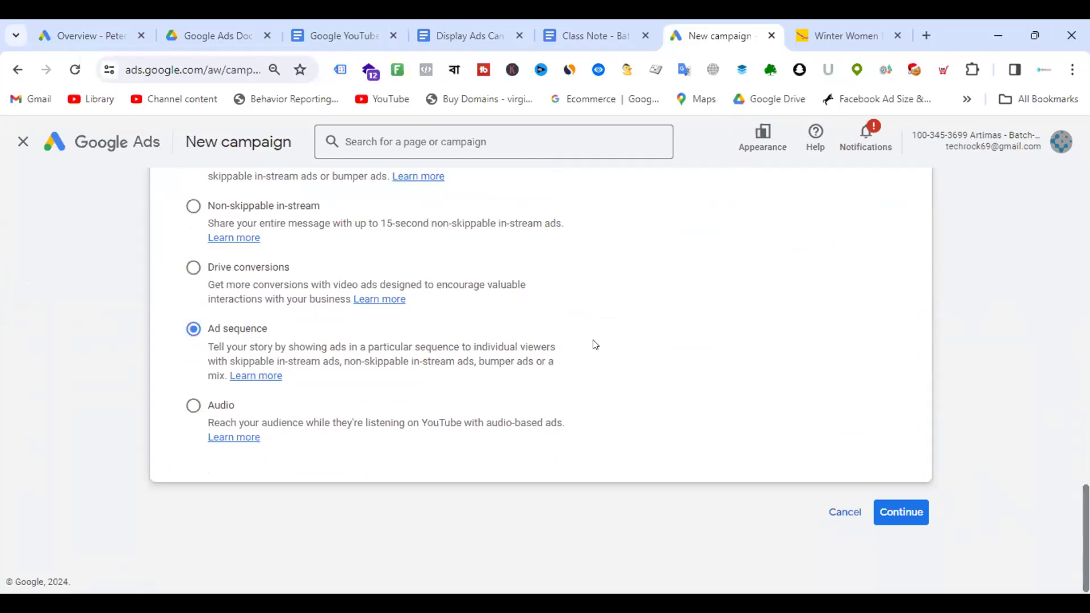
Step: Highlight the skippable in-stream ads mention in the Ad sequence description
{"action": "left_click_drag", "start_coordinate": [230, 360], "coordinate": [295, 359]}
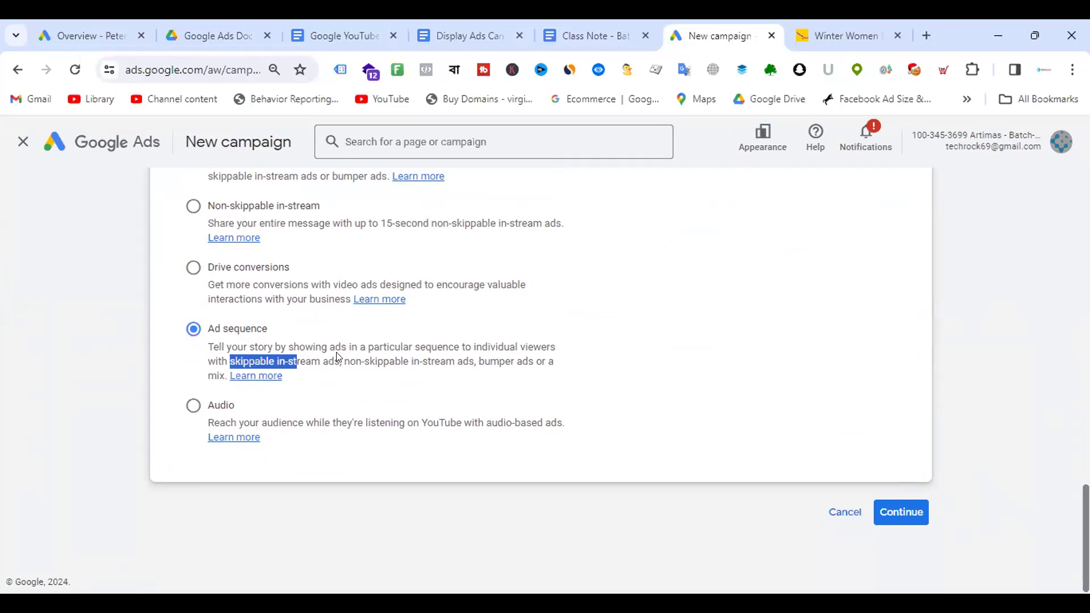
{"action": "left_click", "coordinate": [546, 387]}
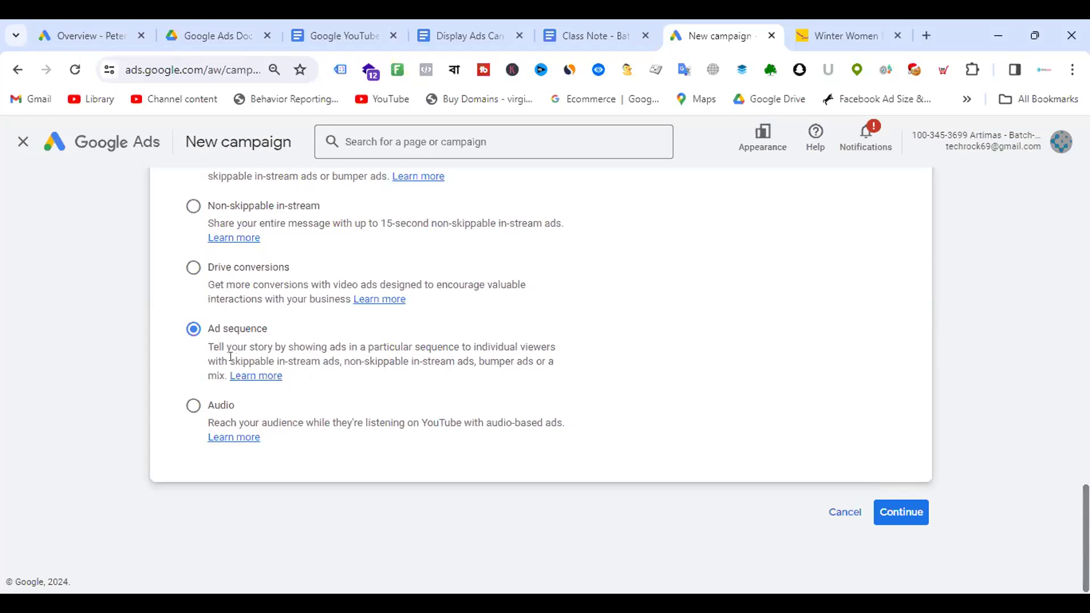
{"action": "left_click_drag", "start_coordinate": [234, 359], "coordinate": [331, 359]}
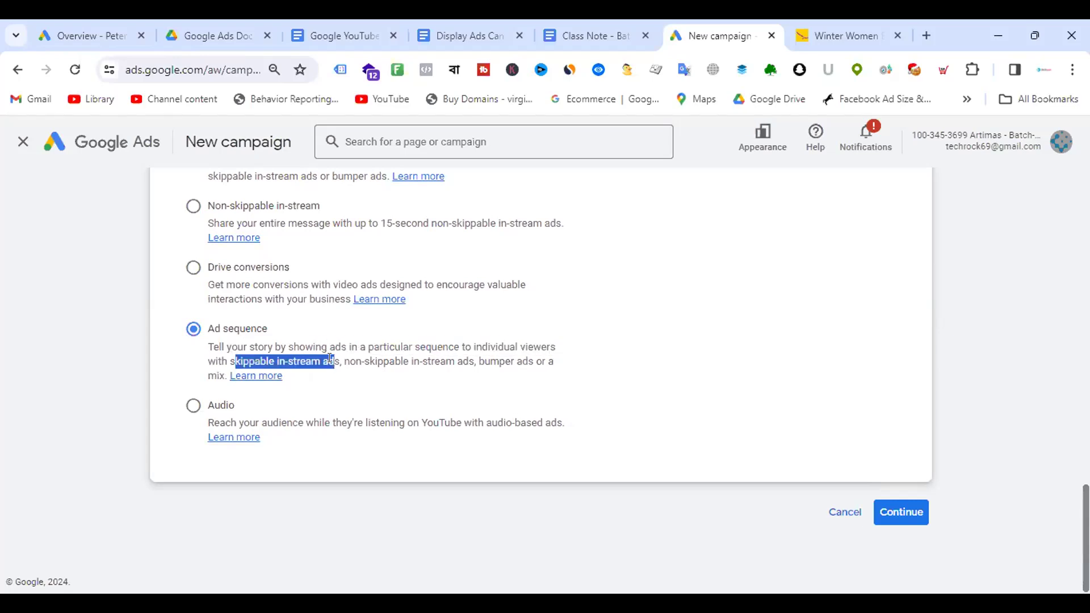
Step: Highlight the non-skippable in-stream and bumper ads mentions in the Ad sequence description and continue to the campaign setup
{"action": "left_click", "coordinate": [400, 378]}
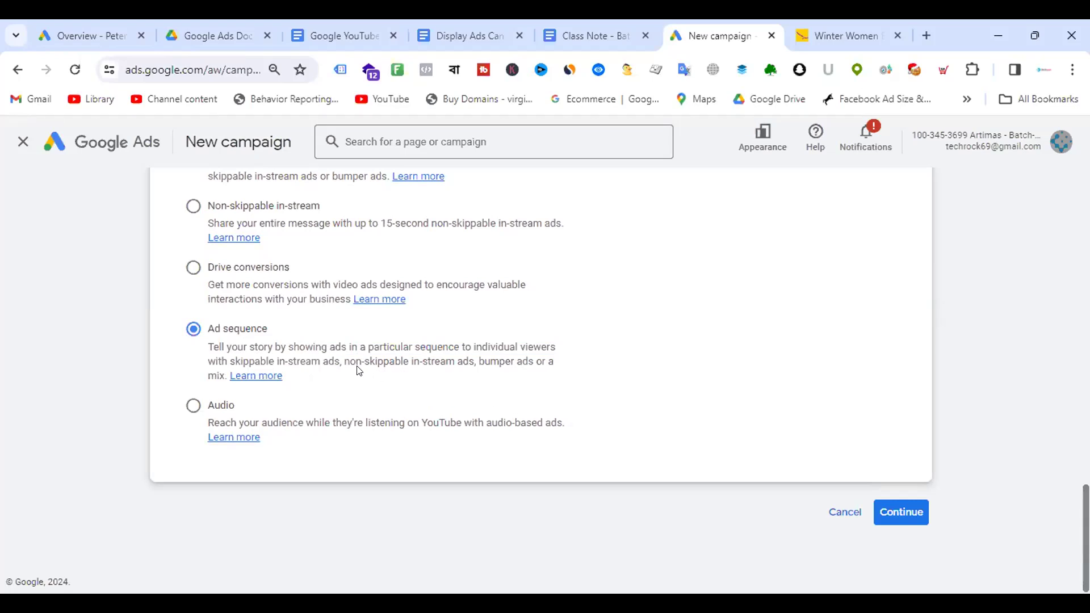
{"action": "left_click_drag", "start_coordinate": [340, 359], "coordinate": [547, 362]}
{"action": "left_click", "coordinate": [508, 372]}
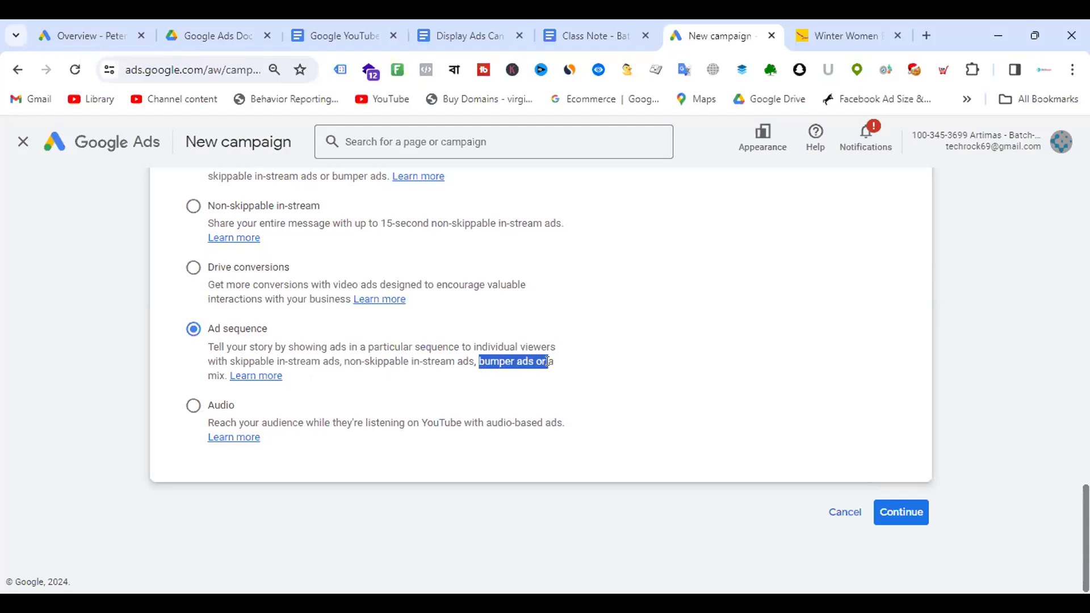
{"action": "left_click", "coordinate": [910, 514]}
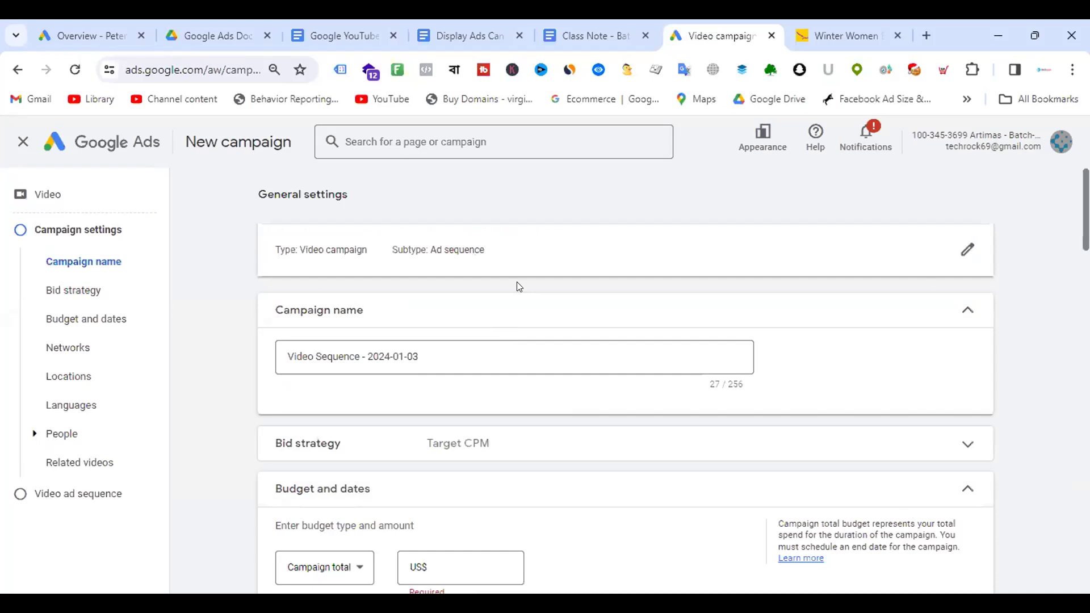
Step: Review the ad sequence campaign's settings, from budget and dates through people targeting to the sequence templates
{"action": "scroll", "coordinate": [518, 285], "scroll_direction": "down", "scroll_amount": 5}
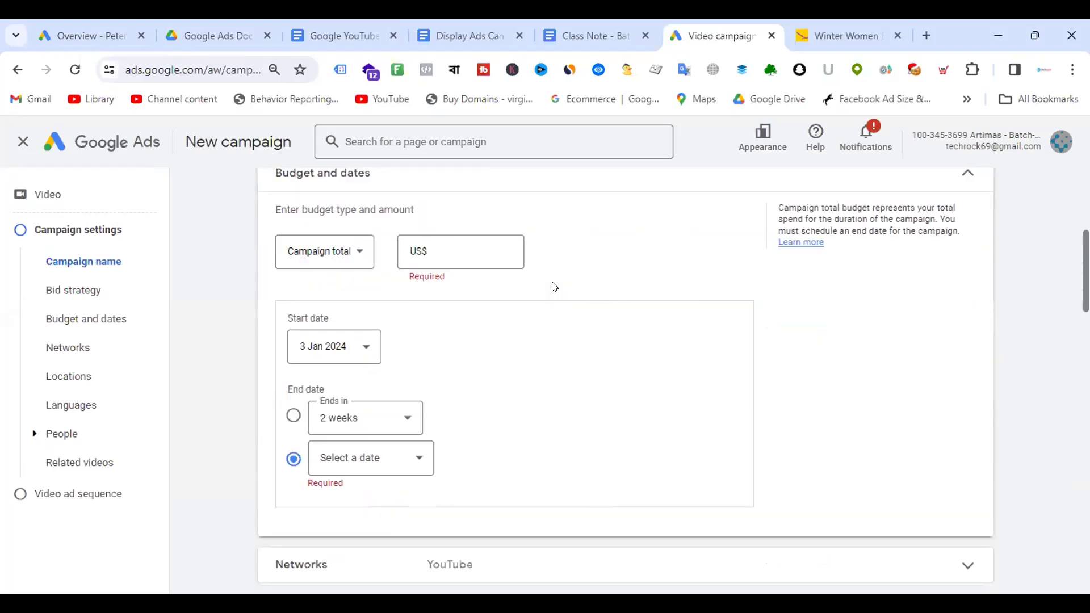
{"action": "scroll", "coordinate": [554, 288], "scroll_direction": "down", "scroll_amount": 5}
{"action": "scroll", "coordinate": [591, 253], "scroll_direction": "up", "scroll_amount": 5}
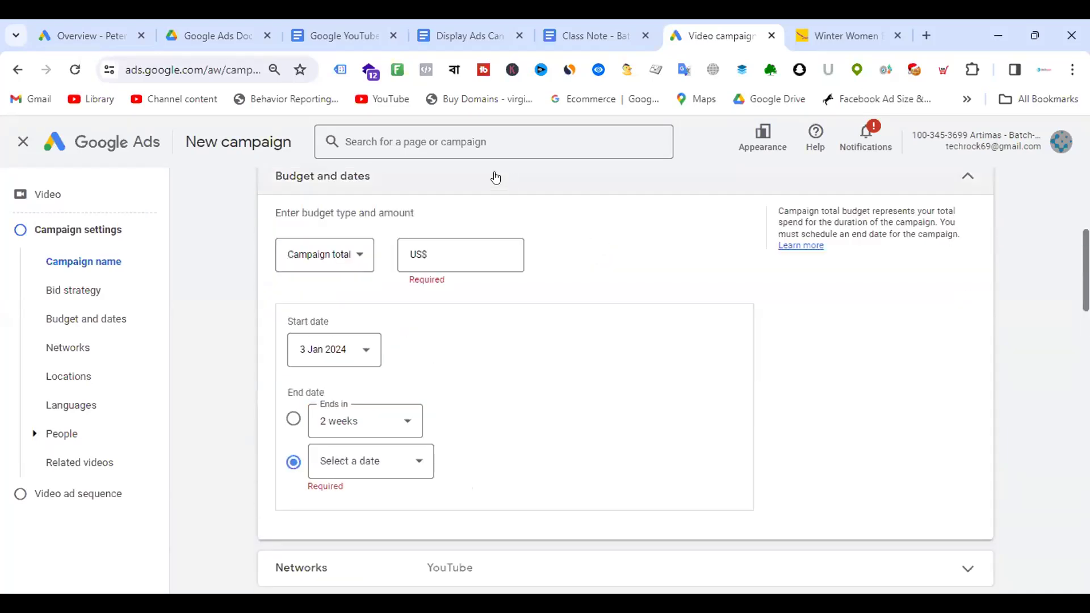
{"action": "scroll", "coordinate": [594, 297], "scroll_direction": "down", "scroll_amount": 10}
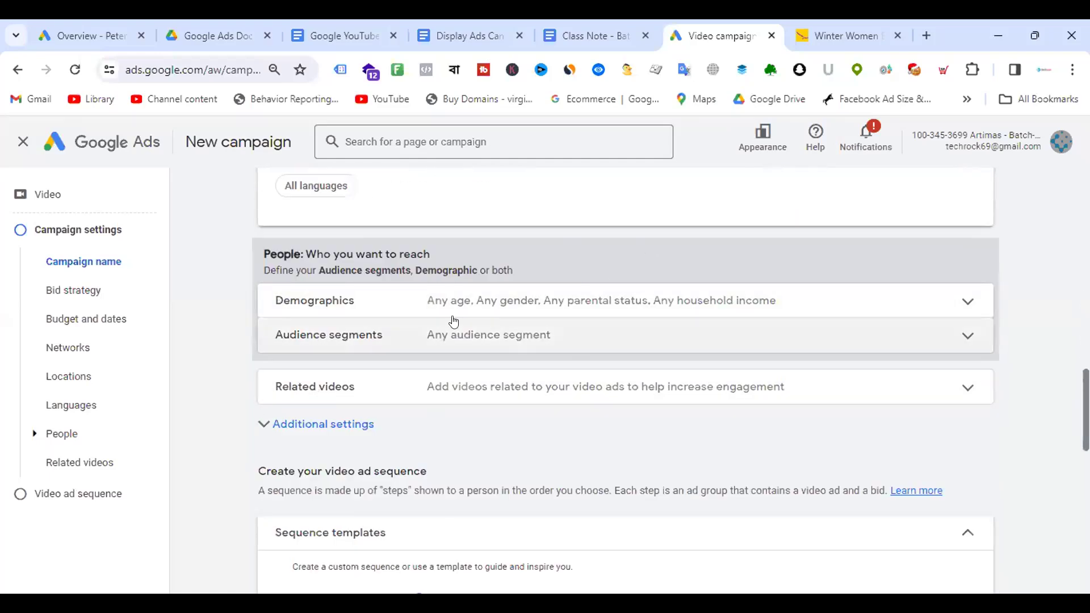
{"action": "scroll", "coordinate": [566, 321], "scroll_direction": "down", "scroll_amount": 4}
{"action": "scroll", "coordinate": [566, 320], "scroll_direction": "down", "scroll_amount": 2}
{"action": "scroll", "coordinate": [659, 324], "scroll_direction": "down", "scroll_amount": 2}
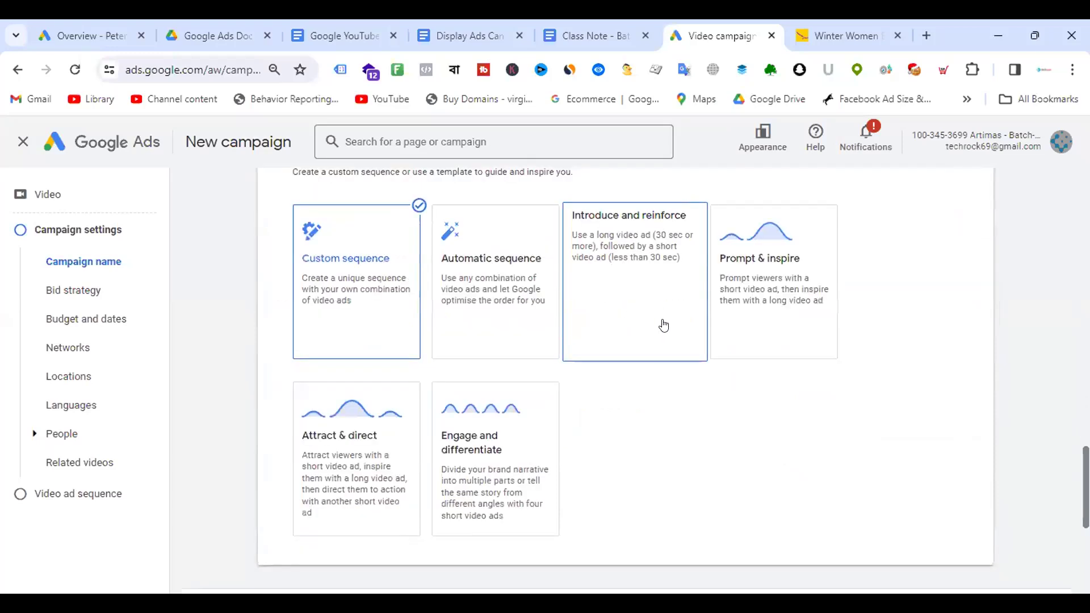
{"action": "scroll", "coordinate": [761, 438], "scroll_direction": "up", "scroll_amount": 1}
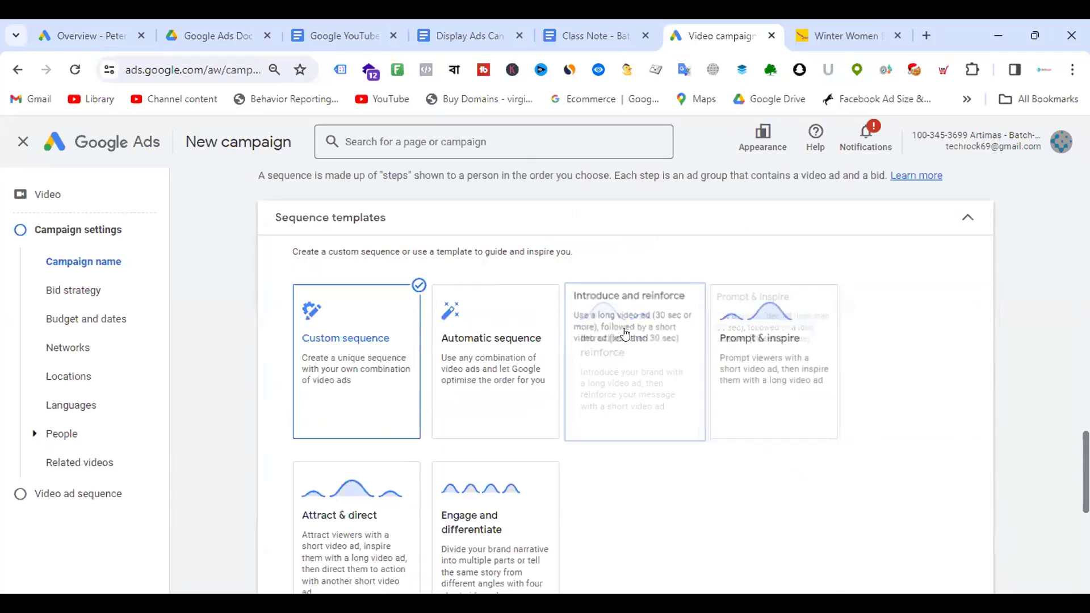
{"action": "scroll", "coordinate": [761, 330], "scroll_direction": "down", "scroll_amount": 1}
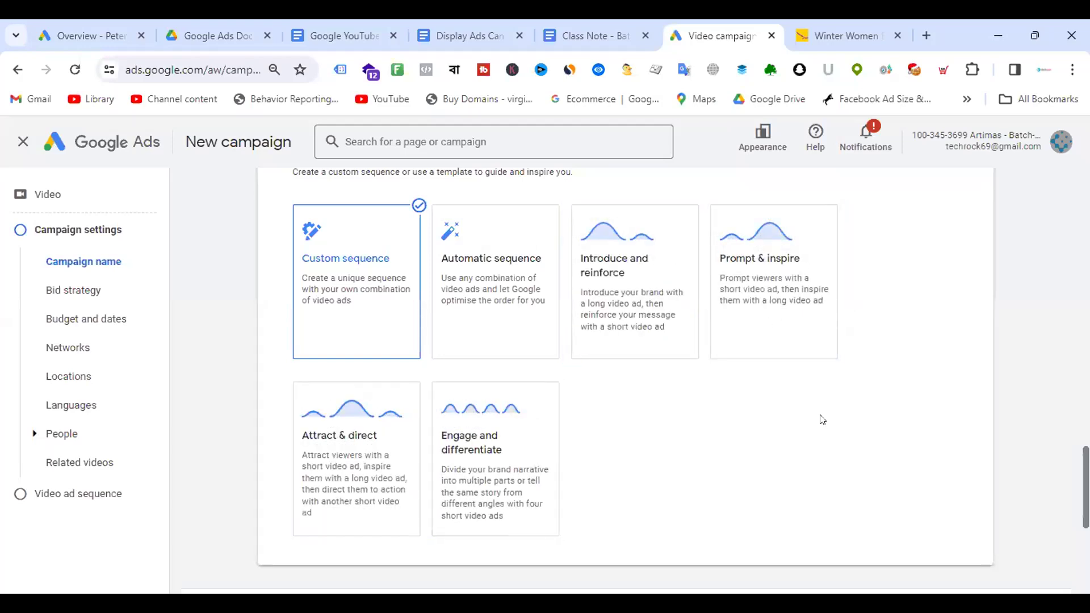
Step: Compare the sequence steps of the Engage and differentiate, Introduce and reinforce, and Prompt & inspire templates by selecting each one
{"action": "left_click", "coordinate": [505, 451]}
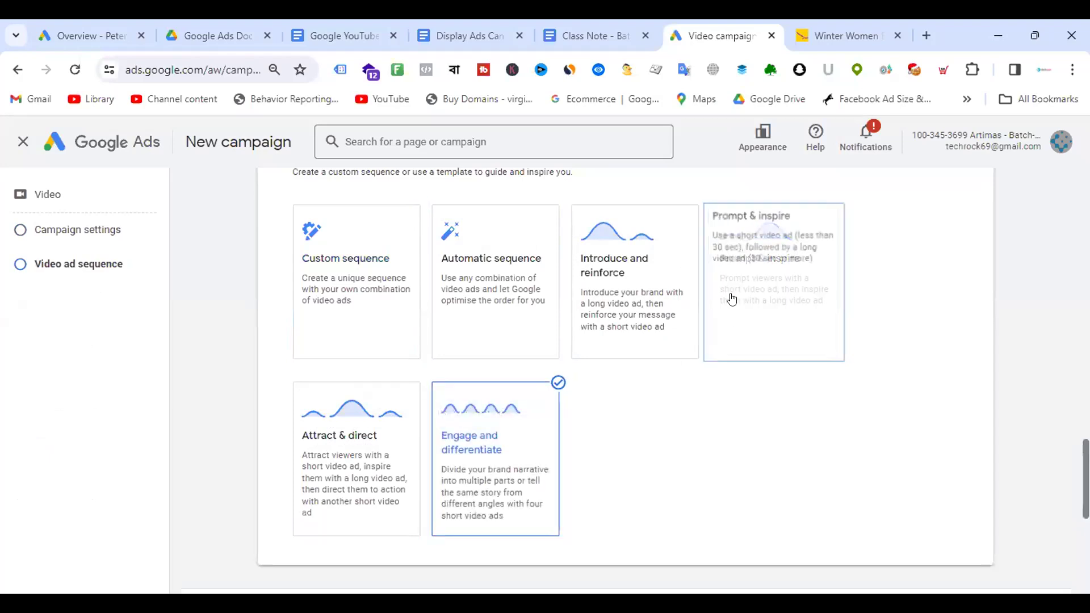
{"action": "scroll", "coordinate": [772, 397], "scroll_direction": "down", "scroll_amount": 4}
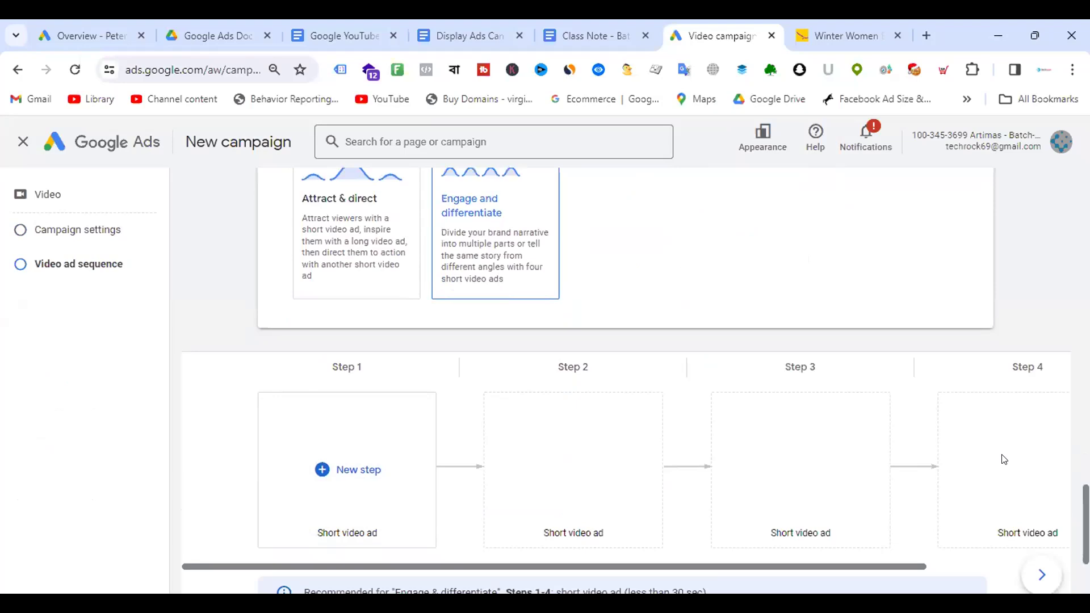
{"action": "scroll", "coordinate": [759, 386], "scroll_direction": "up", "scroll_amount": 4}
{"action": "left_click", "coordinate": [621, 287]}
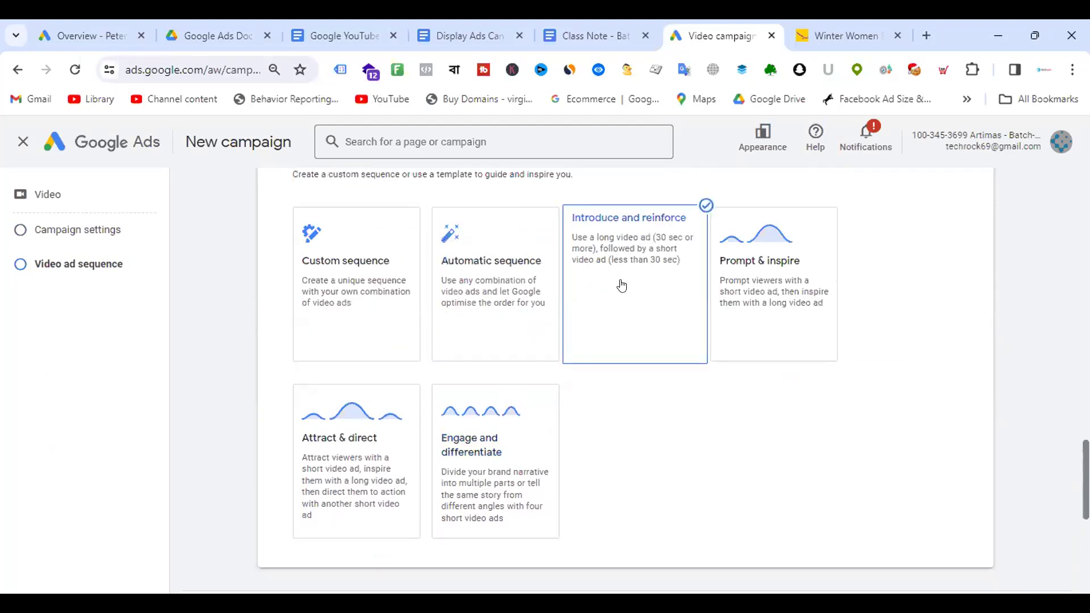
{"action": "scroll", "coordinate": [803, 382], "scroll_direction": "down", "scroll_amount": 4}
{"action": "scroll", "coordinate": [799, 384], "scroll_direction": "down", "scroll_amount": 2}
{"action": "scroll", "coordinate": [659, 352], "scroll_direction": "up", "scroll_amount": 5}
{"action": "left_click", "coordinate": [788, 235]}
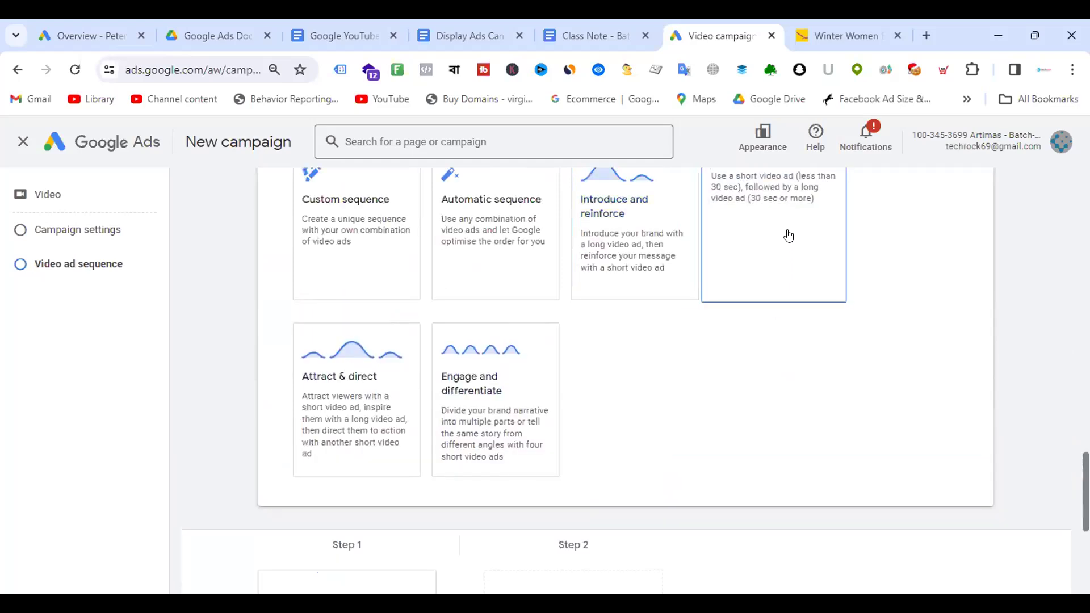
{"action": "scroll", "coordinate": [772, 317], "scroll_direction": "down", "scroll_amount": 4}
{"action": "scroll", "coordinate": [681, 345], "scroll_direction": "up", "scroll_amount": 4}
Step: Select the Attract & direct sequence template and review its short, long and short video ad steps
{"action": "left_click", "coordinate": [317, 401]}
{"action": "scroll", "coordinate": [781, 348], "scroll_direction": "down", "scroll_amount": 3}
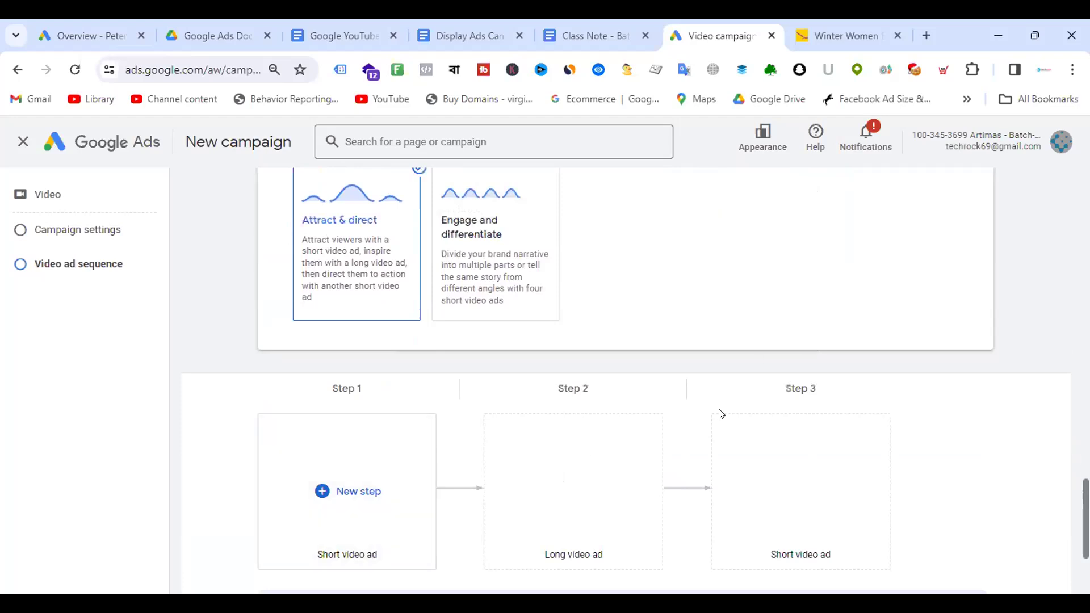
{"action": "scroll", "coordinate": [784, 369], "scroll_direction": "down", "scroll_amount": 3}
{"action": "scroll", "coordinate": [960, 407], "scroll_direction": "up", "scroll_amount": 1}
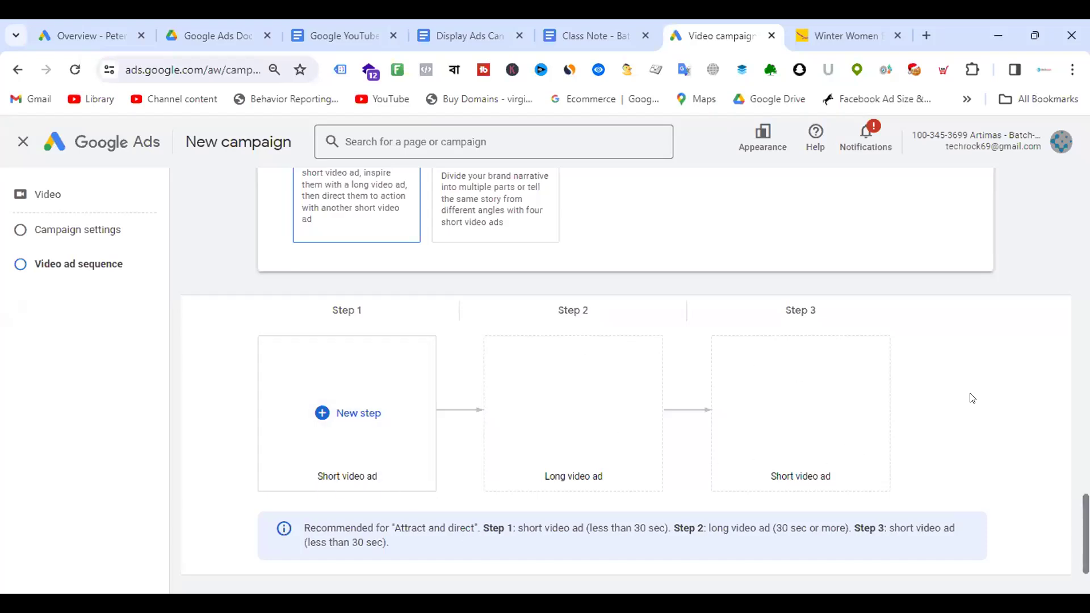
{"action": "scroll", "coordinate": [934, 386], "scroll_direction": "down", "scroll_amount": 2}
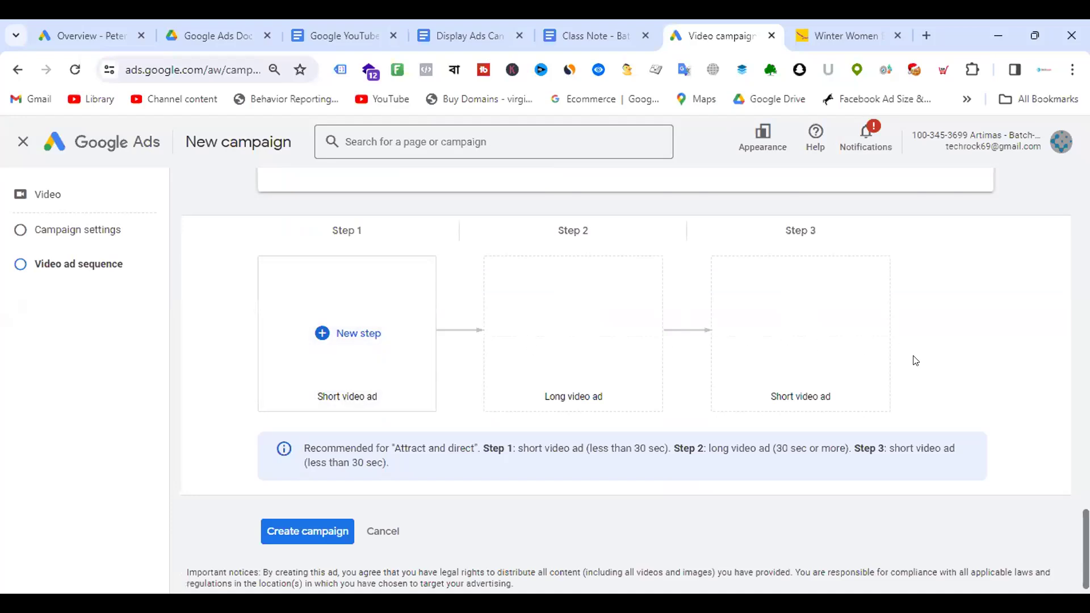
{"action": "scroll", "coordinate": [376, 322], "scroll_direction": "up", "scroll_amount": 15}
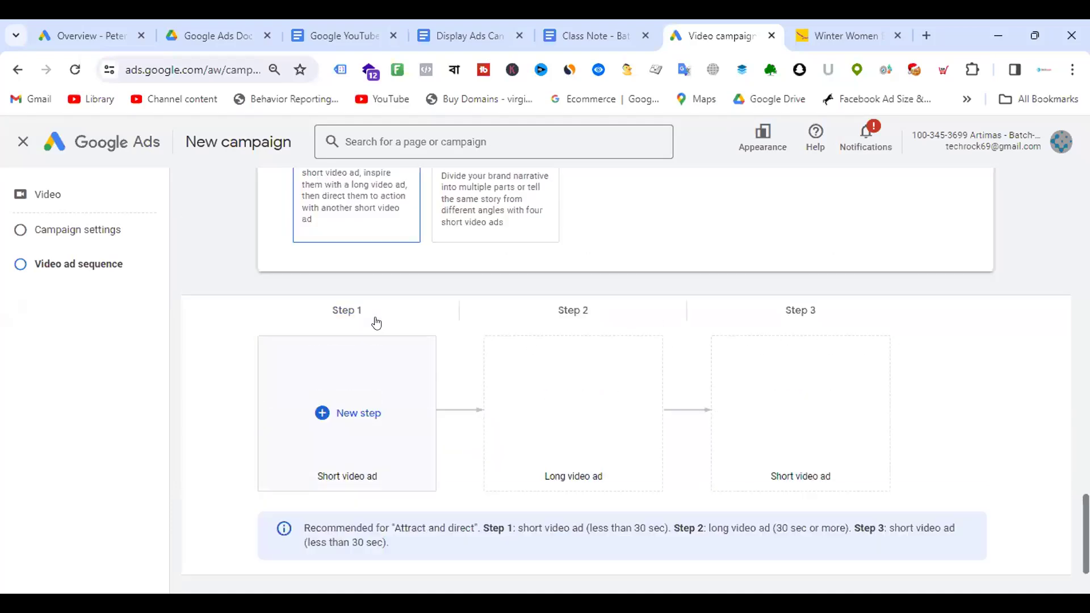
{"action": "scroll", "coordinate": [628, 284], "scroll_direction": "down", "scroll_amount": 15}
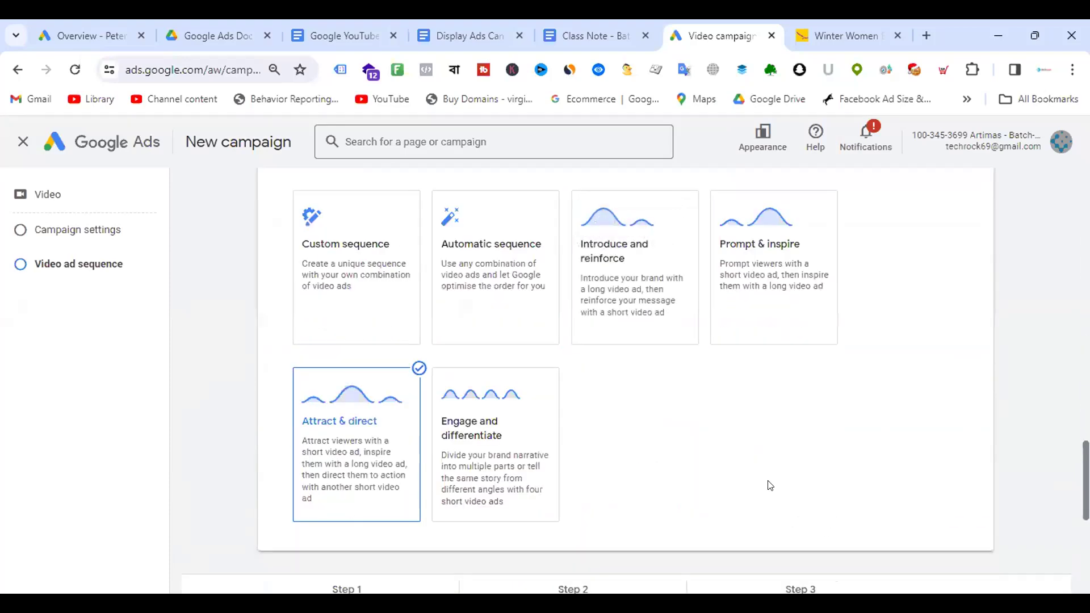
{"action": "scroll", "coordinate": [764, 423], "scroll_direction": "down", "scroll_amount": 5}
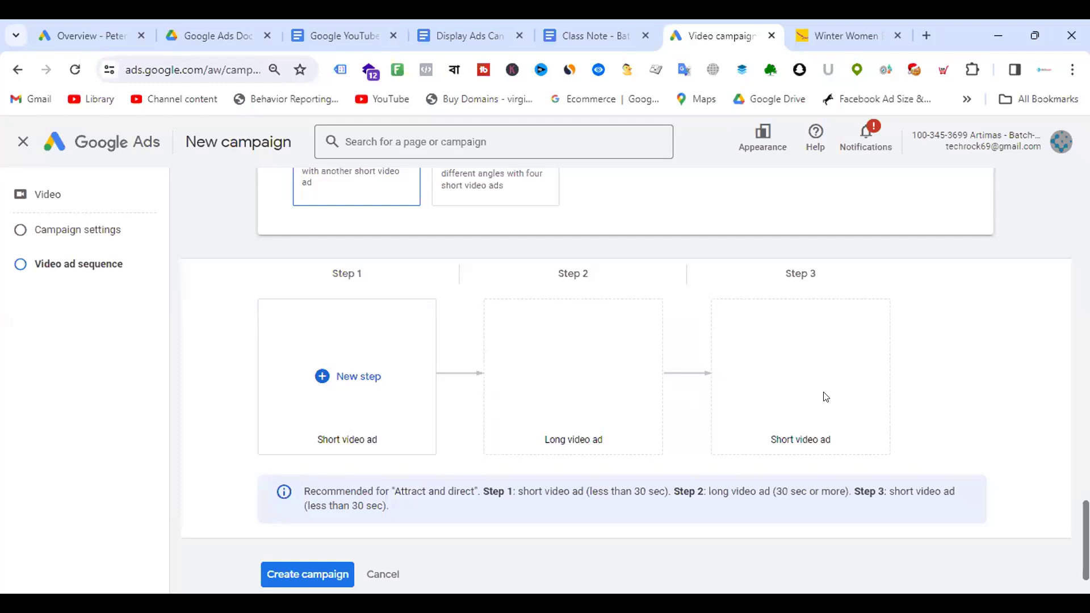
{"action": "scroll", "coordinate": [718, 394], "scroll_direction": "up", "scroll_amount": 2}
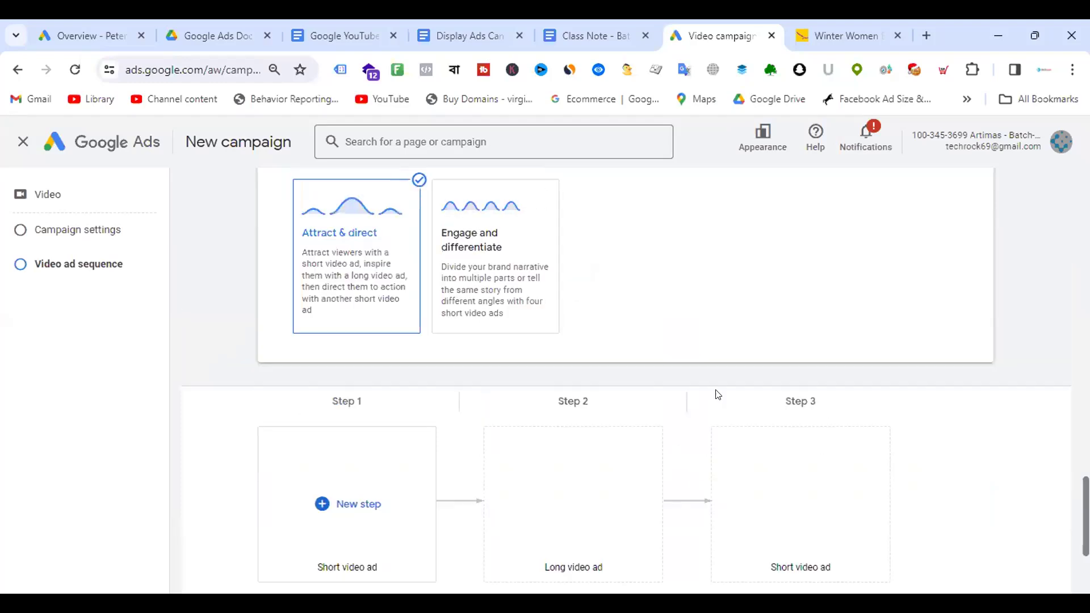
{"action": "scroll", "coordinate": [761, 324], "scroll_direction": "down", "scroll_amount": 3}
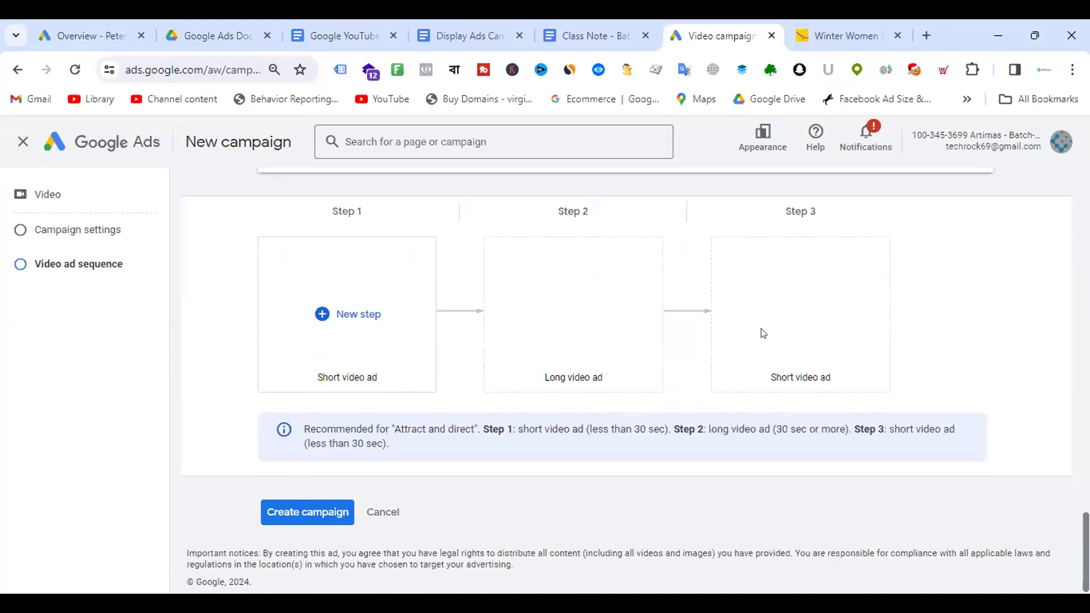
{"action": "scroll", "coordinate": [762, 332], "scroll_direction": "up", "scroll_amount": 3}
{"action": "scroll", "coordinate": [762, 516], "scroll_direction": "up", "scroll_amount": 1}
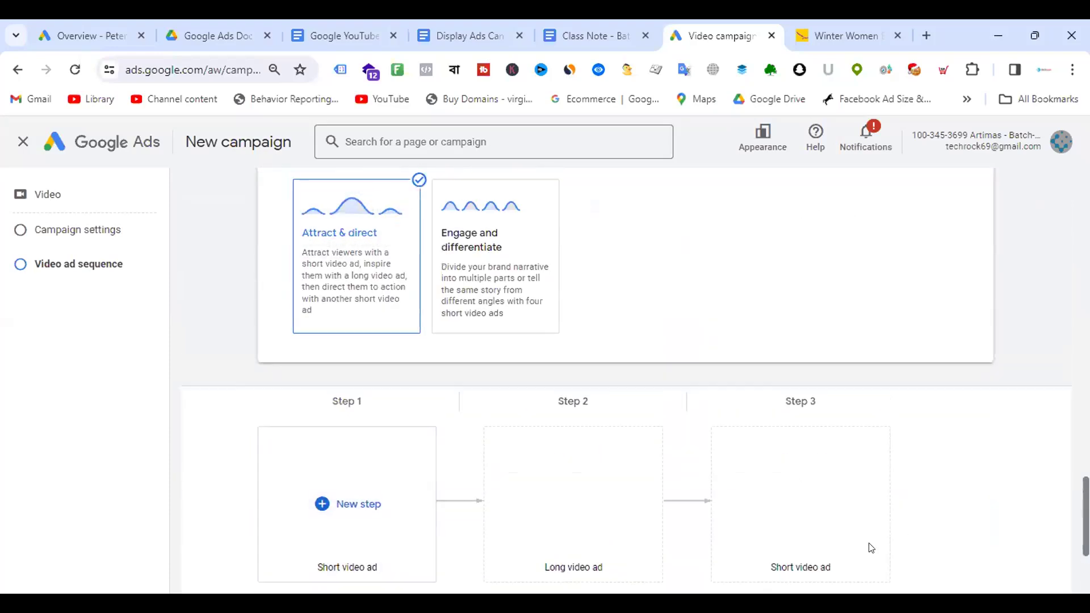
Step: Leave the ad sequence campaign setup without creating the campaign and open the account's linked accounts
{"action": "scroll", "coordinate": [833, 280], "scroll_direction": "up", "scroll_amount": 15}
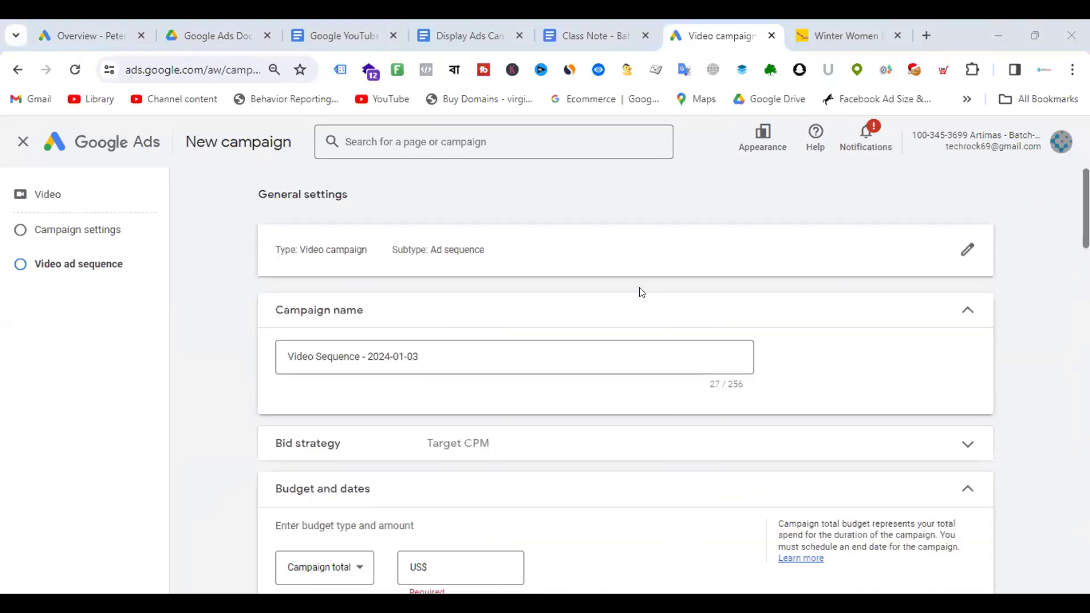
{"action": "left_click", "coordinate": [24, 143]}
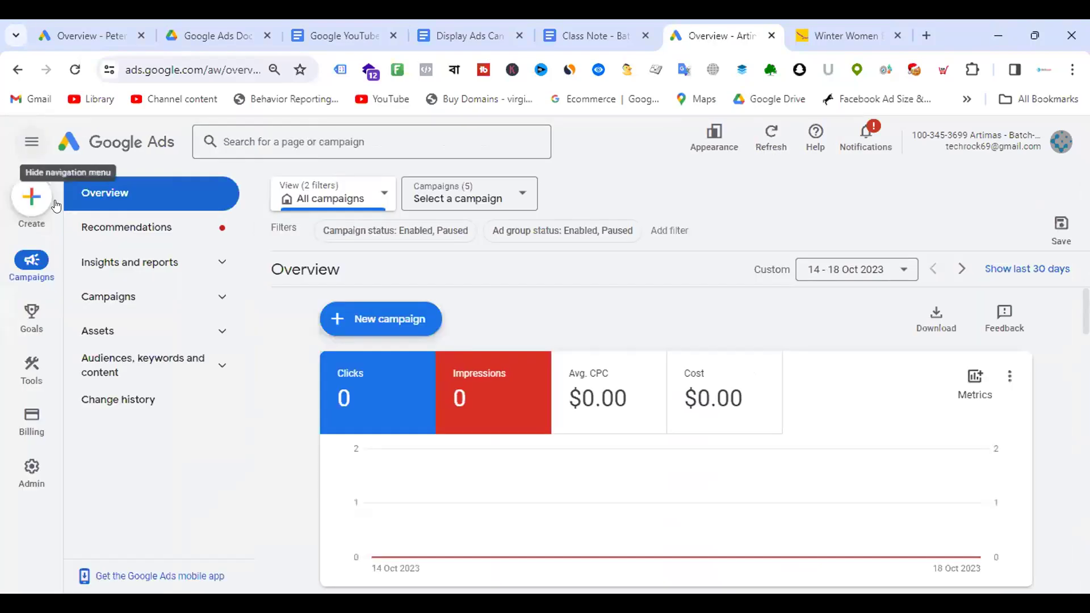
{"action": "mouse_move", "coordinate": [11, 464]}
{"action": "mouse_move", "coordinate": [34, 370]}
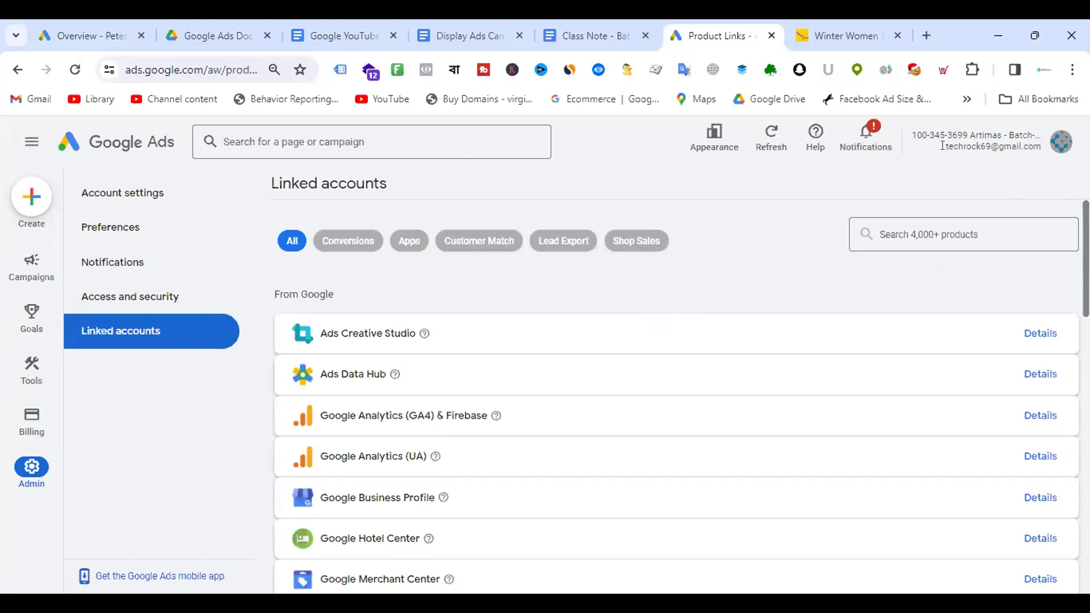
Step: Highlight the signed-in account's e-mail address in the page header
{"action": "left_click_drag", "start_coordinate": [943, 146], "coordinate": [1039, 143]}
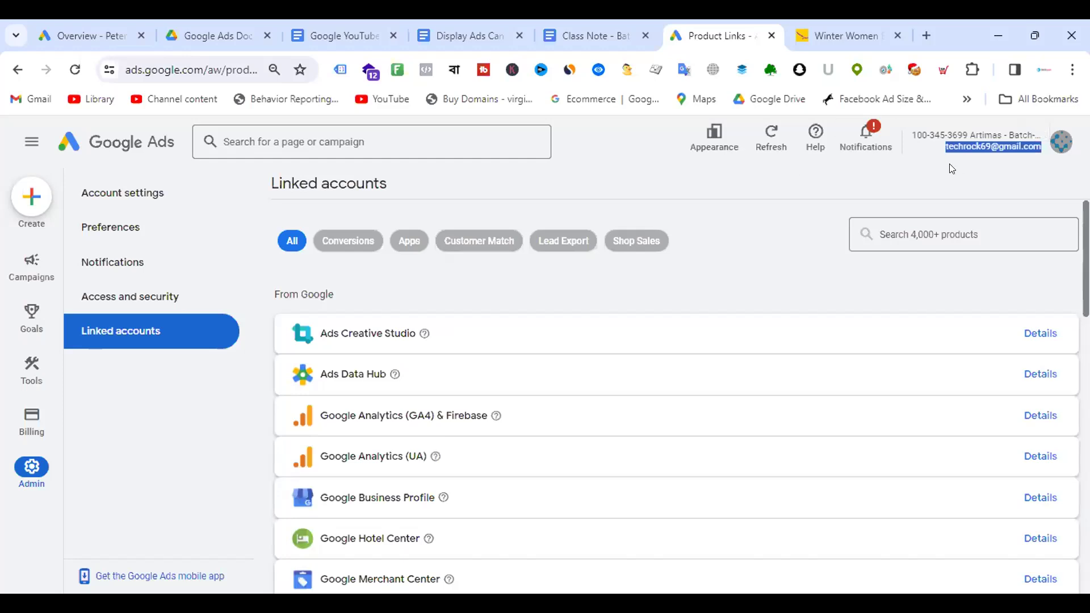
{"action": "left_click", "coordinate": [935, 148]}
{"action": "left_click_drag", "start_coordinate": [936, 148], "coordinate": [1042, 149]}
Step: Open the YouTube linking details from the Google products and start adding a channel
{"action": "scroll", "coordinate": [505, 358], "scroll_direction": "down", "scroll_amount": 5}
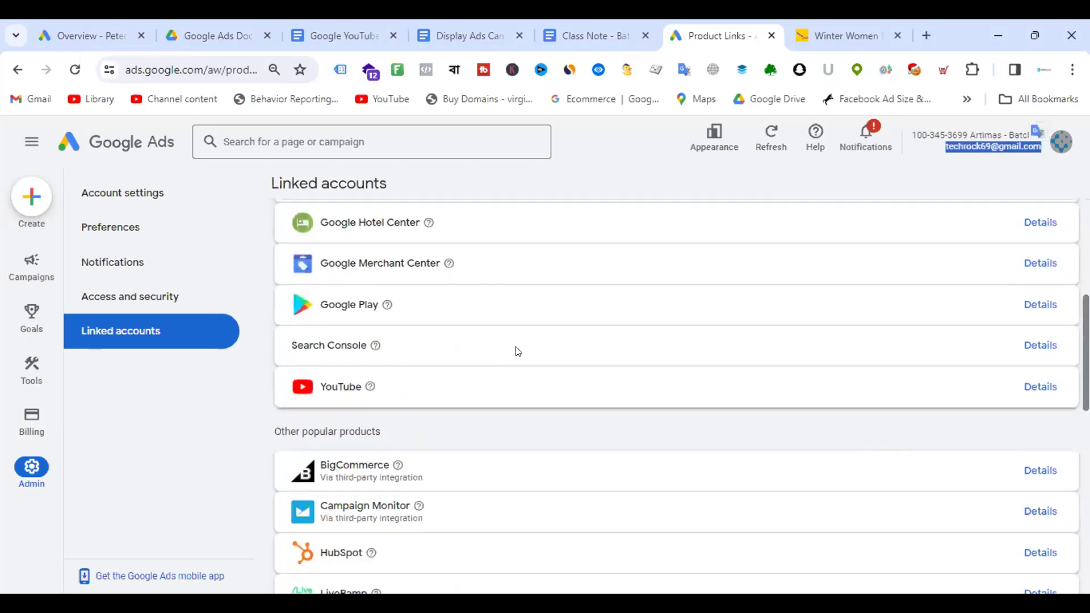
{"action": "left_click", "coordinate": [1040, 386]}
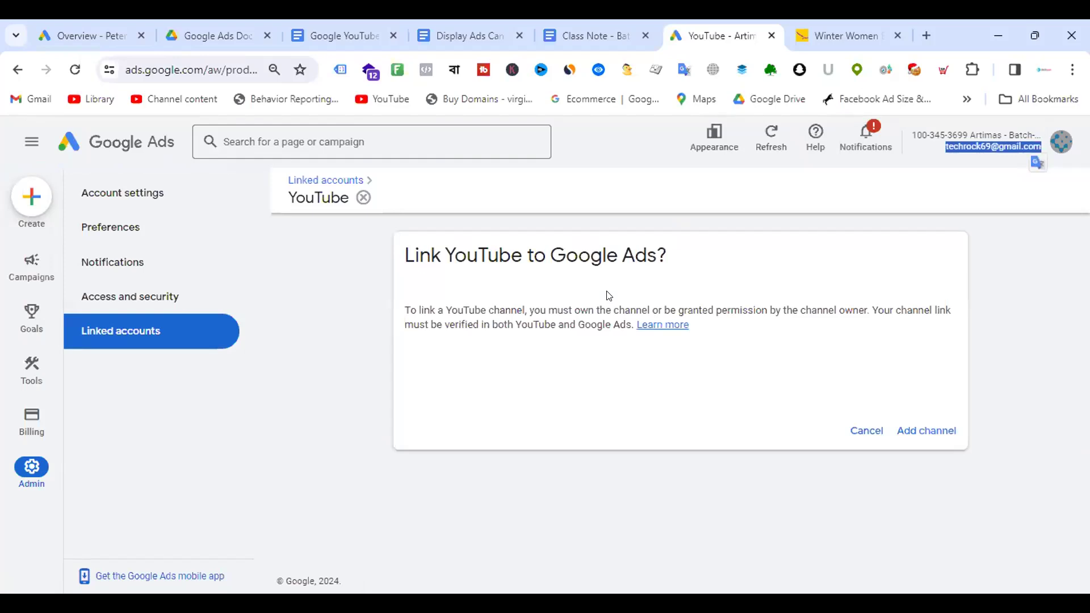
{"action": "left_click", "coordinate": [927, 432]}
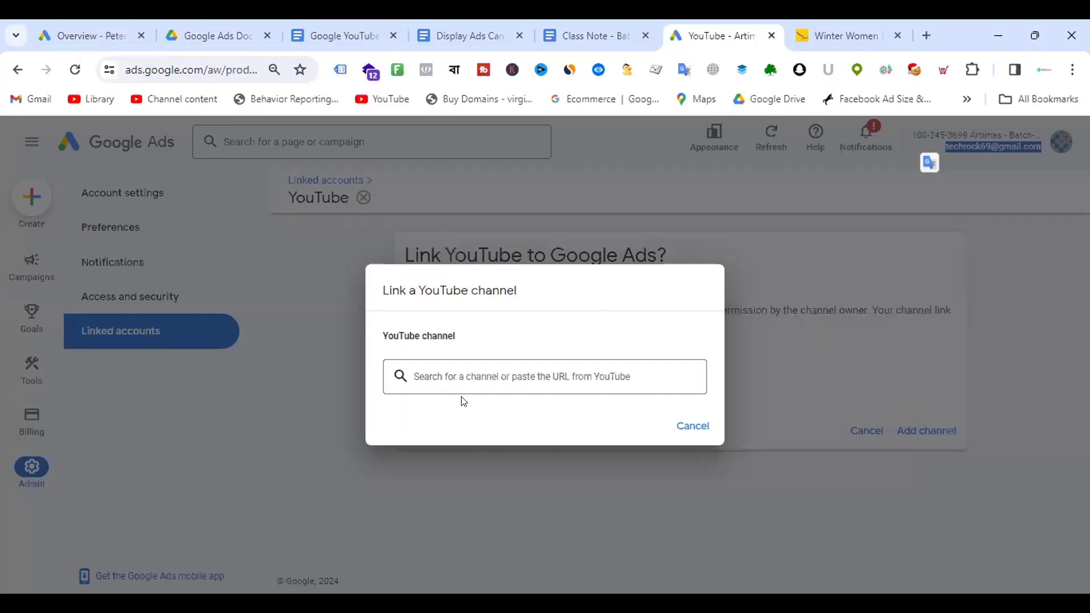
Step: Search for the channel "skilluper", choose Skilluper, and set the channel owner to someone else
{"action": "left_click", "coordinate": [477, 372]}
{"action": "type", "text": "skilluper"}
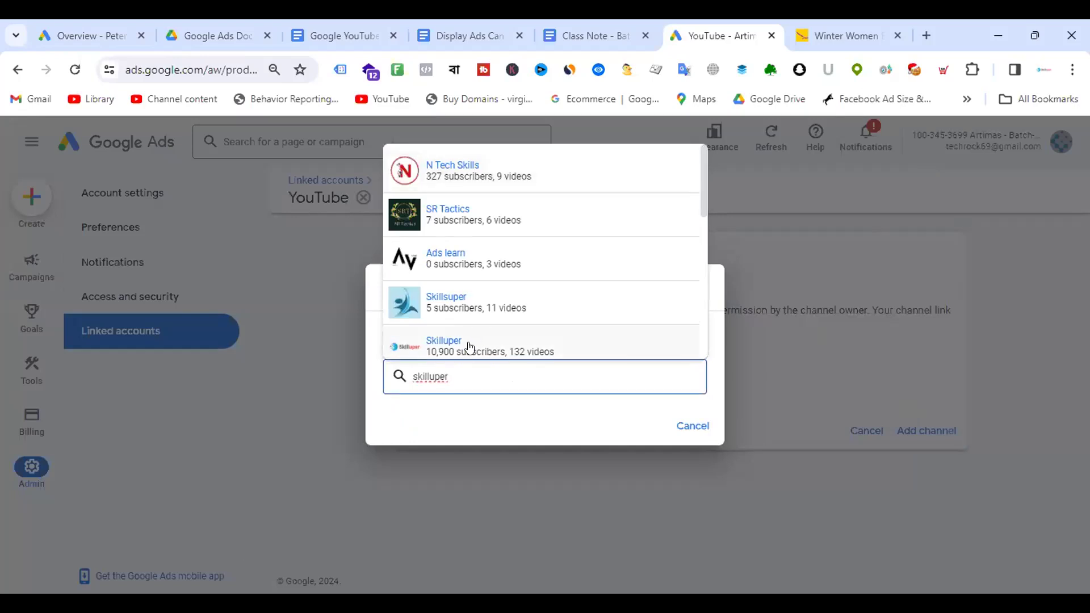
{"action": "left_click", "coordinate": [468, 347]}
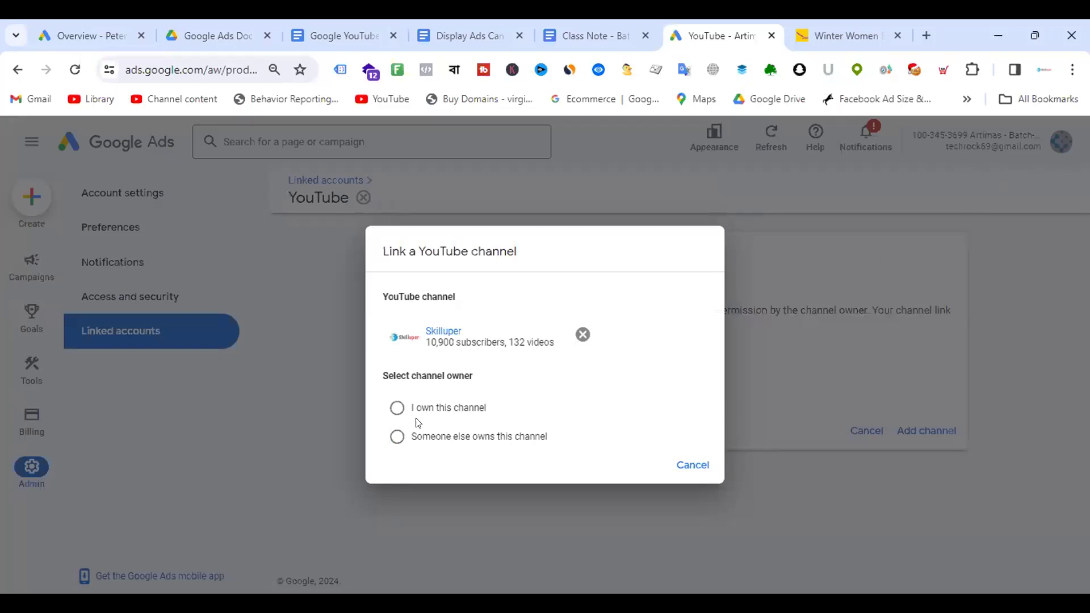
{"action": "left_click", "coordinate": [397, 436]}
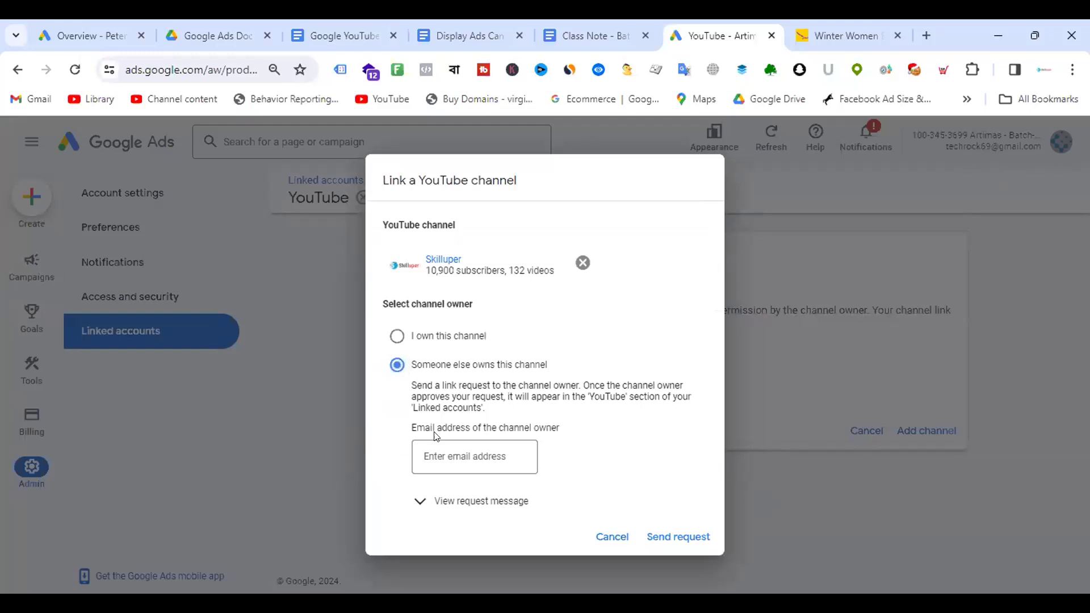
Step: Point out the owner e-mail field and the channel's subscriber count, and cancel the link request without sending it
{"action": "left_click", "coordinate": [495, 451]}
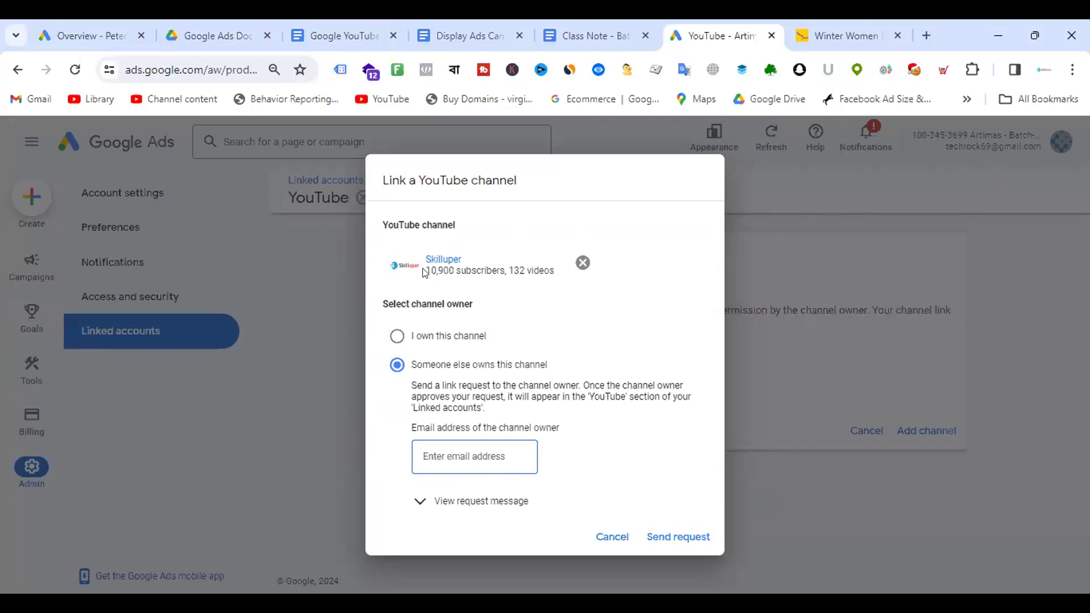
{"action": "left_click_drag", "start_coordinate": [424, 271], "coordinate": [514, 272]}
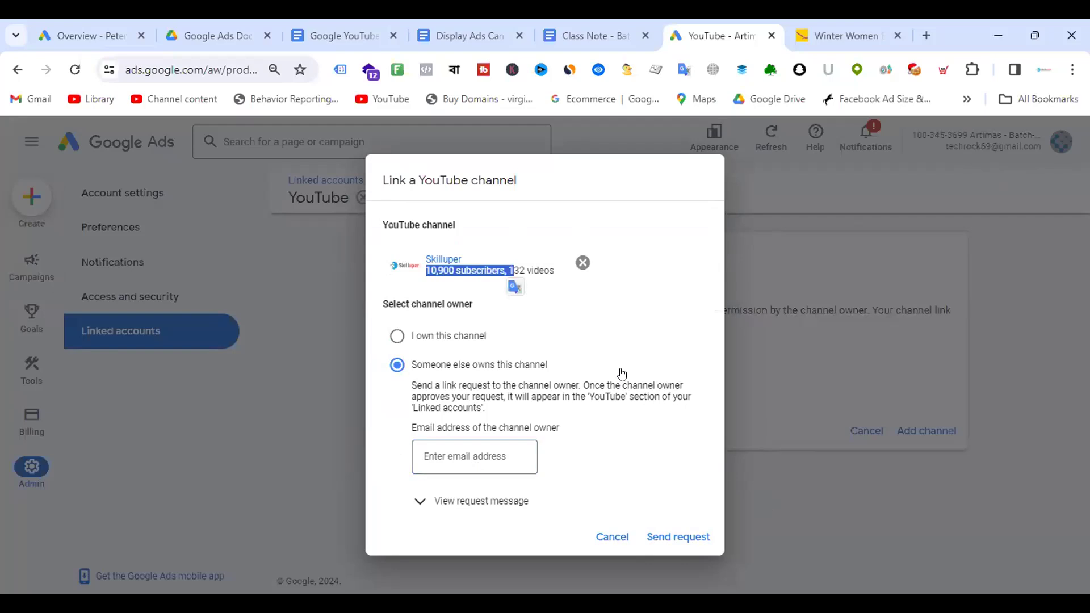
{"action": "left_click", "coordinate": [609, 537]}
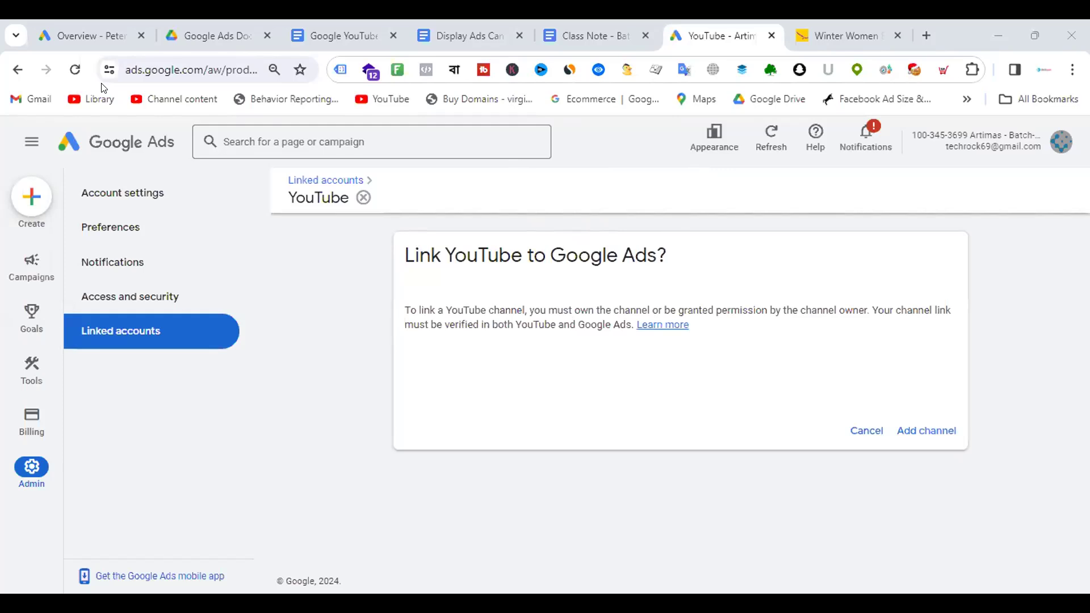
Step: Switch to Google Drive and open the Google Ads - Performance Max campaign document from the Google Ads Docs folder
{"action": "left_click", "coordinate": [230, 28]}
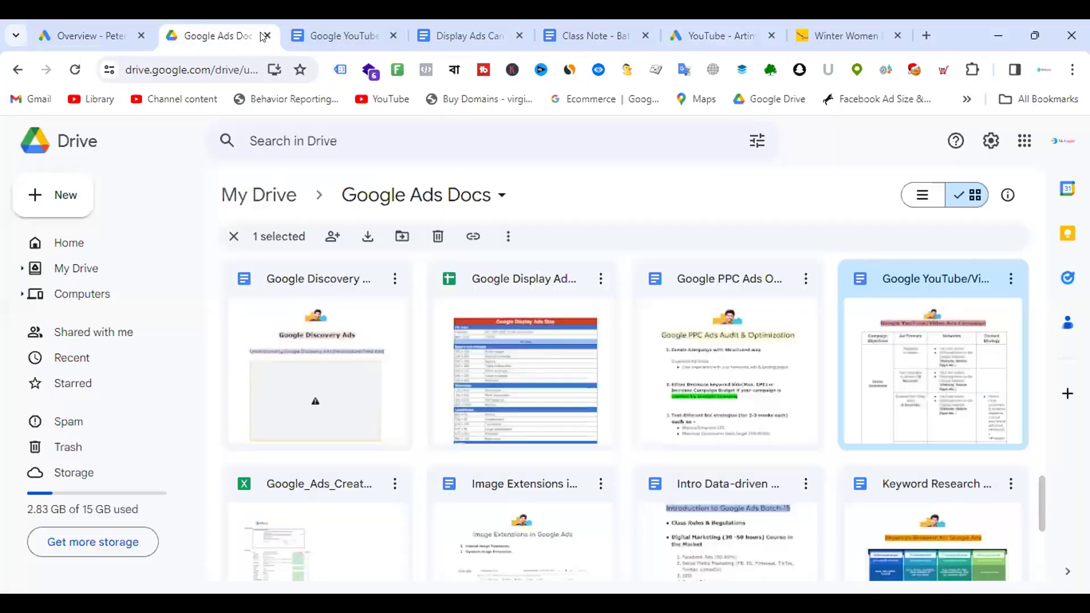
{"action": "scroll", "coordinate": [545, 350], "scroll_direction": "down", "scroll_amount": 5}
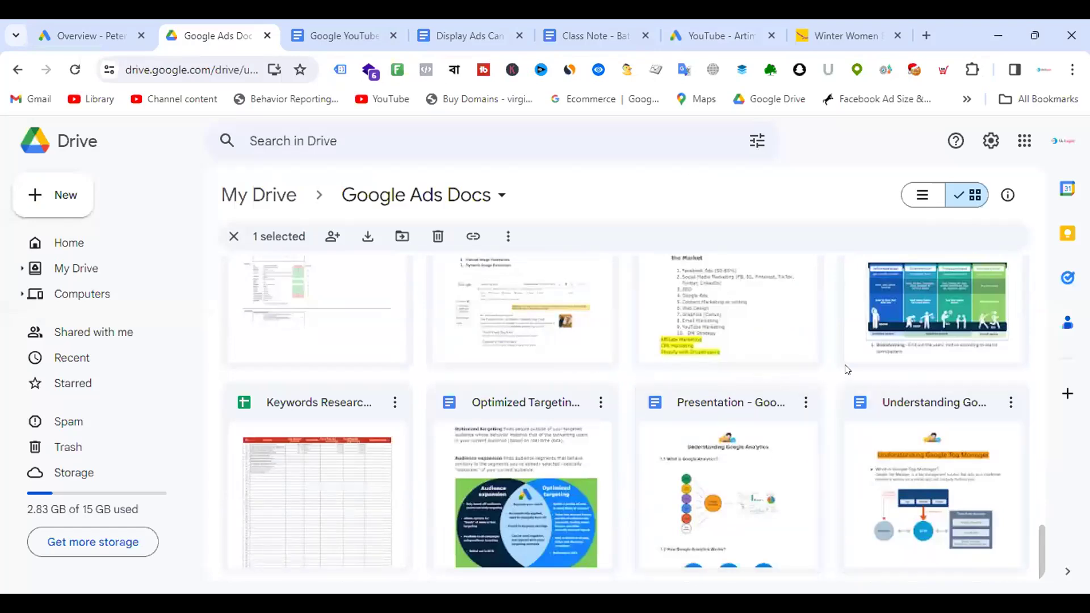
{"action": "scroll", "coordinate": [849, 375], "scroll_direction": "up", "scroll_amount": 10}
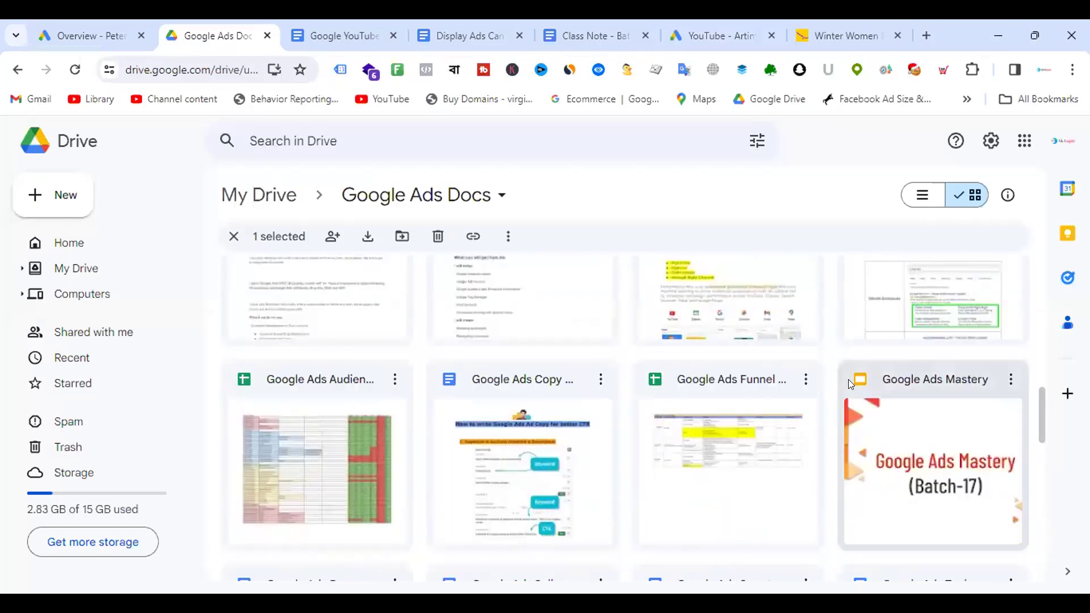
{"action": "scroll", "coordinate": [848, 380], "scroll_direction": "up", "scroll_amount": 3}
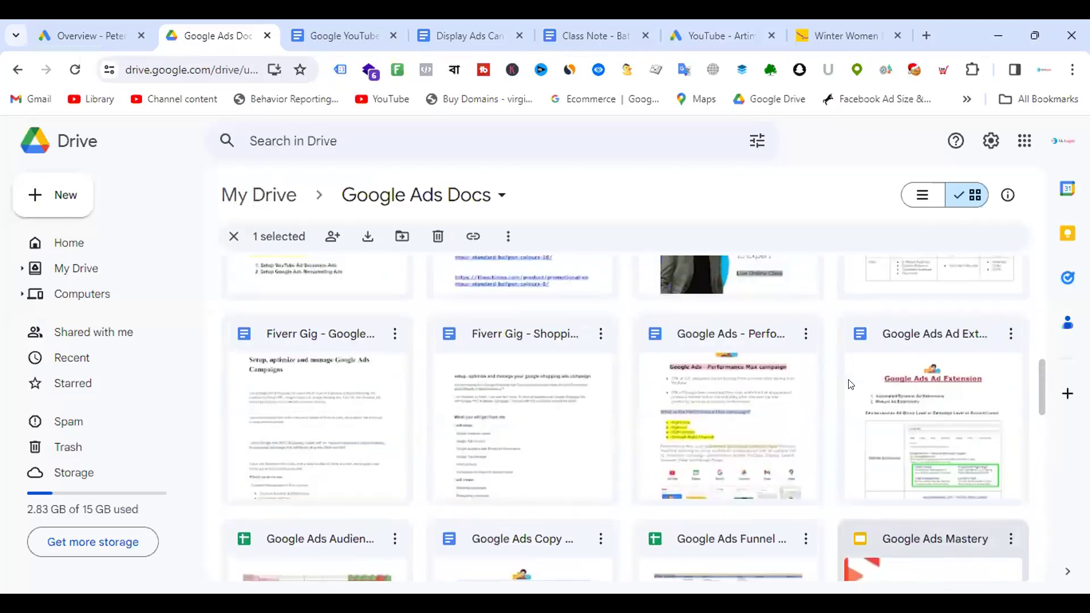
{"action": "double_click", "coordinate": [736, 409]}
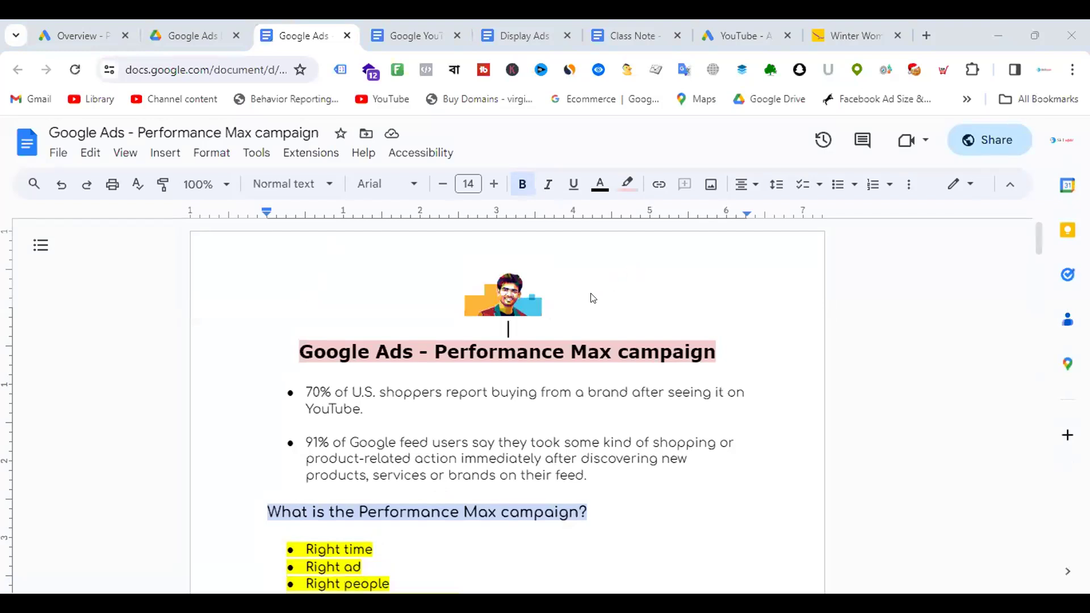
Step: Highlight the document heading "Google Ads - Performance Max campaign", and point out its "Performance Max campaign" part
{"action": "scroll", "coordinate": [590, 297], "scroll_direction": "down", "scroll_amount": 4}
{"action": "scroll", "coordinate": [634, 285], "scroll_direction": "up", "scroll_amount": 3}
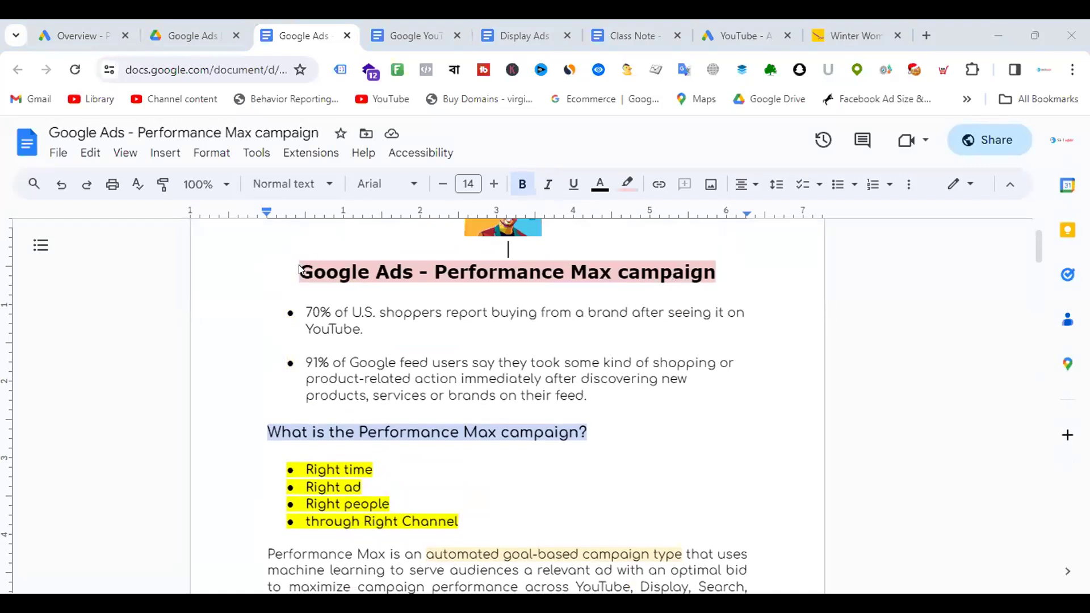
{"action": "left_click_drag", "start_coordinate": [298, 270], "coordinate": [732, 273]}
{"action": "left_click", "coordinate": [732, 273]}
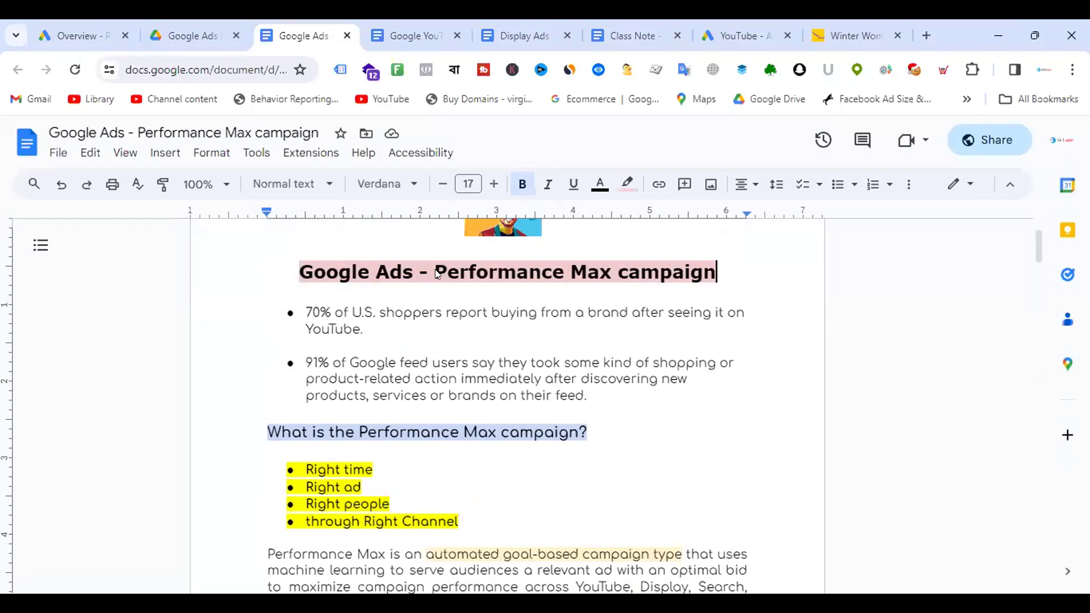
{"action": "left_click", "coordinate": [339, 270]}
{"action": "left_click_drag", "start_coordinate": [297, 271], "coordinate": [704, 270]}
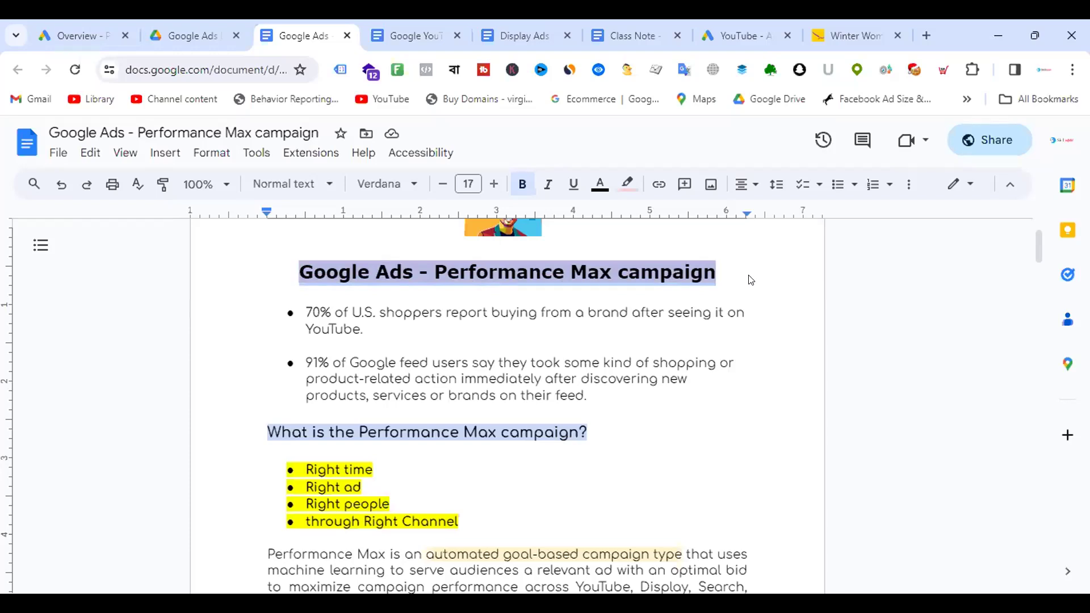
{"action": "scroll", "coordinate": [751, 280], "scroll_direction": "down", "scroll_amount": 2}
{"action": "scroll", "coordinate": [751, 280], "scroll_direction": "up", "scroll_amount": 2}
{"action": "left_click_drag", "start_coordinate": [724, 270], "coordinate": [429, 268]}
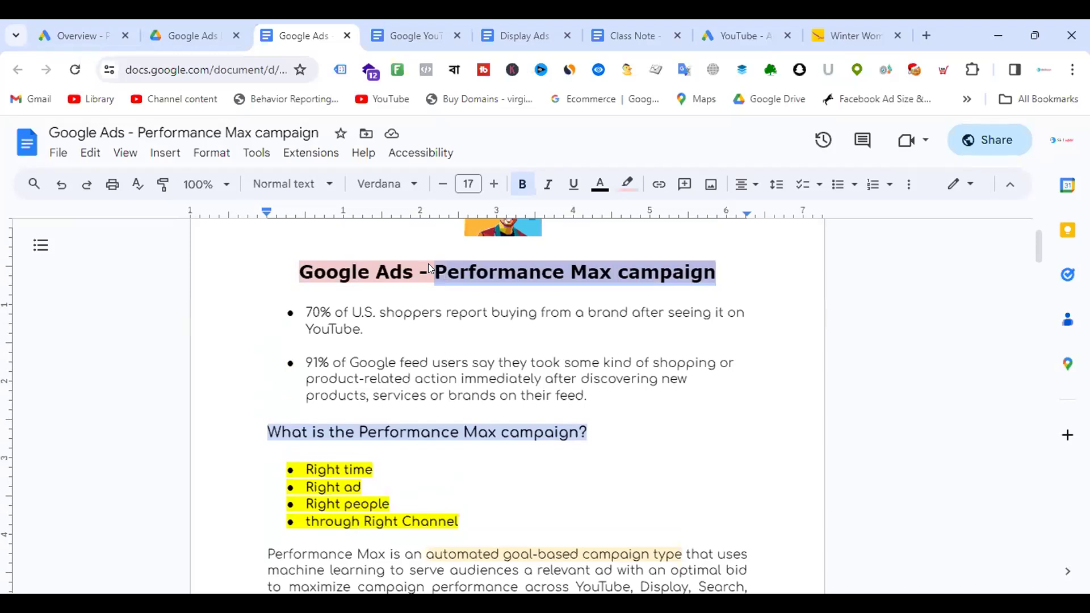
{"action": "left_click", "coordinate": [759, 331]}
Step: Highlight the list from "Right time" to "through Right Channel" under "What is the Performance Max campaign?"
{"action": "scroll", "coordinate": [757, 334], "scroll_direction": "down", "scroll_amount": 1}
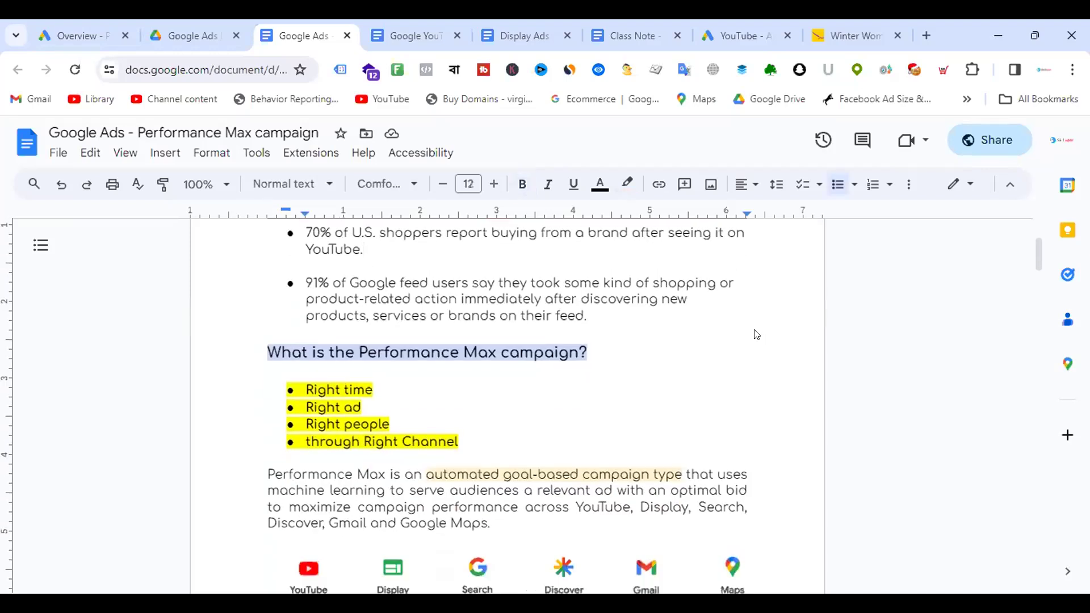
{"action": "left_click_drag", "start_coordinate": [477, 442], "coordinate": [271, 390]}
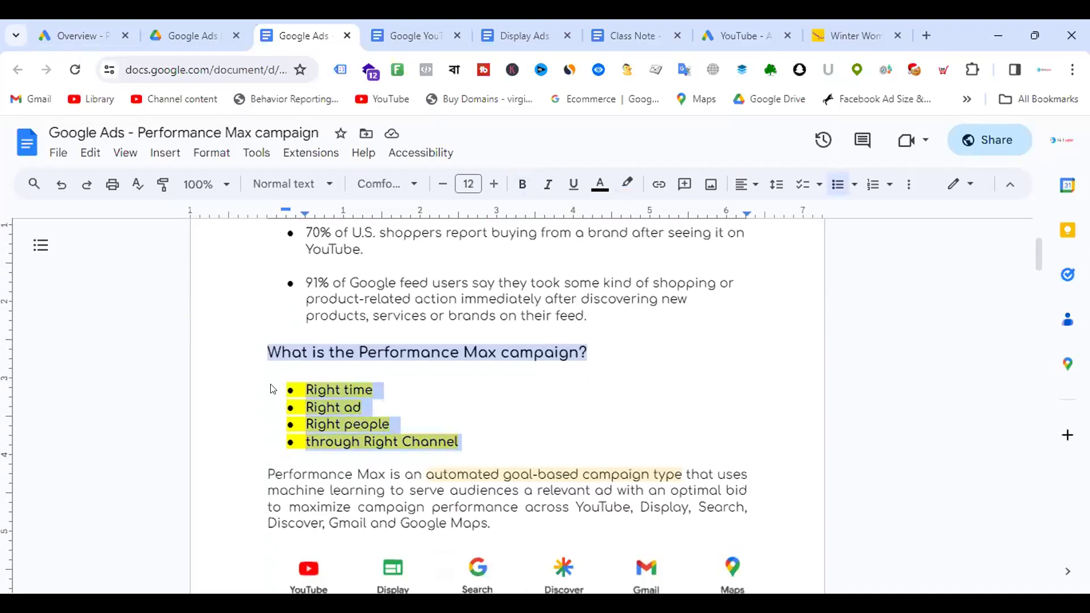
{"action": "left_click", "coordinate": [400, 387]}
{"action": "scroll", "coordinate": [401, 387], "scroll_direction": "down", "scroll_amount": 3}
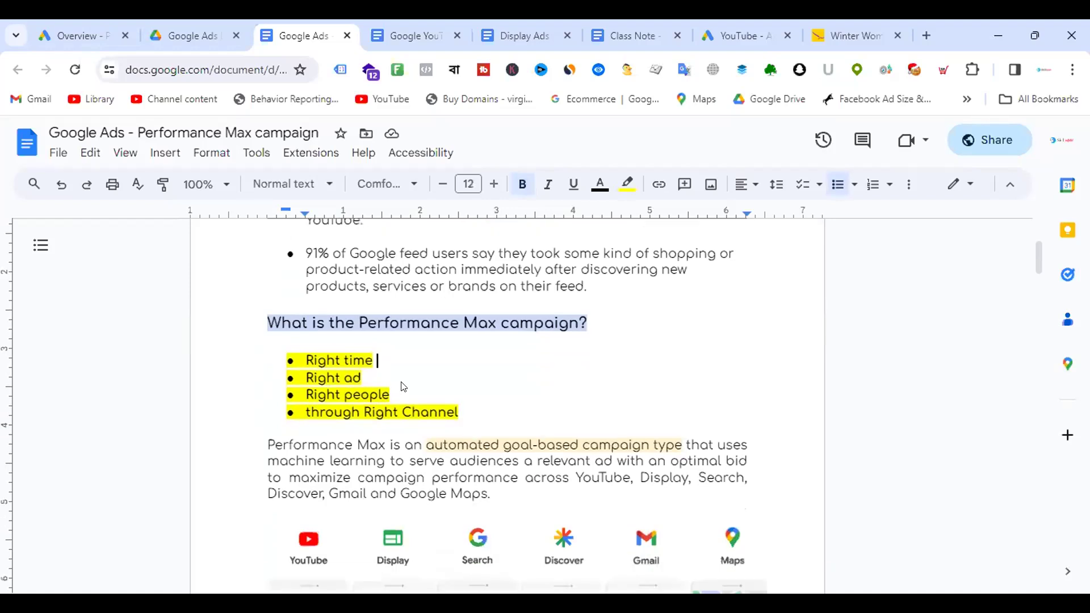
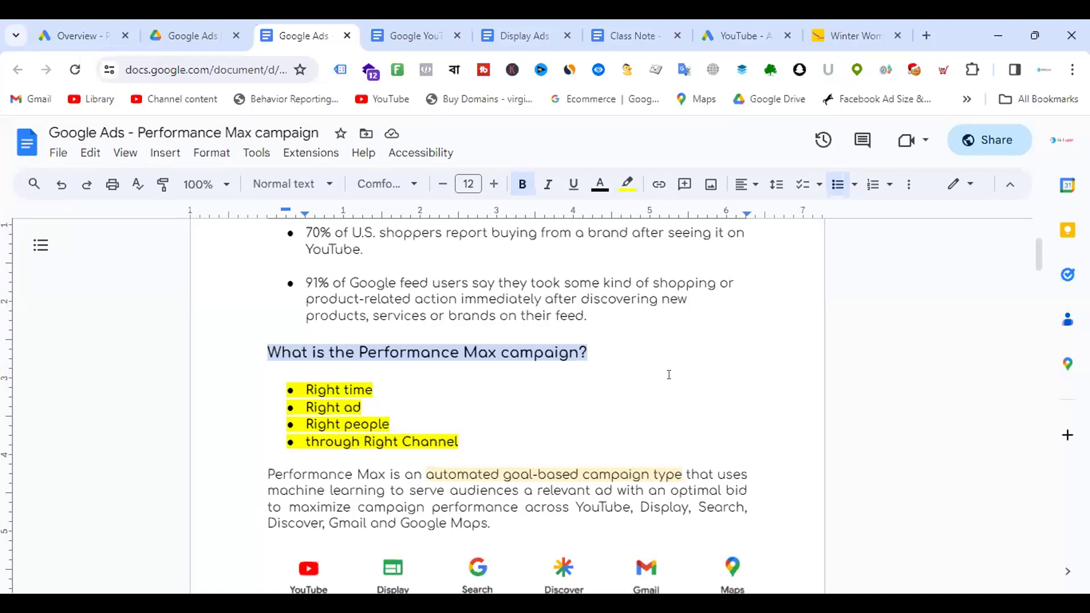
Step: Skim the whole Performance Max document, including its channel images and Signals section, and return to its beginning
{"action": "scroll", "coordinate": [669, 374], "scroll_direction": "up", "scroll_amount": 3}
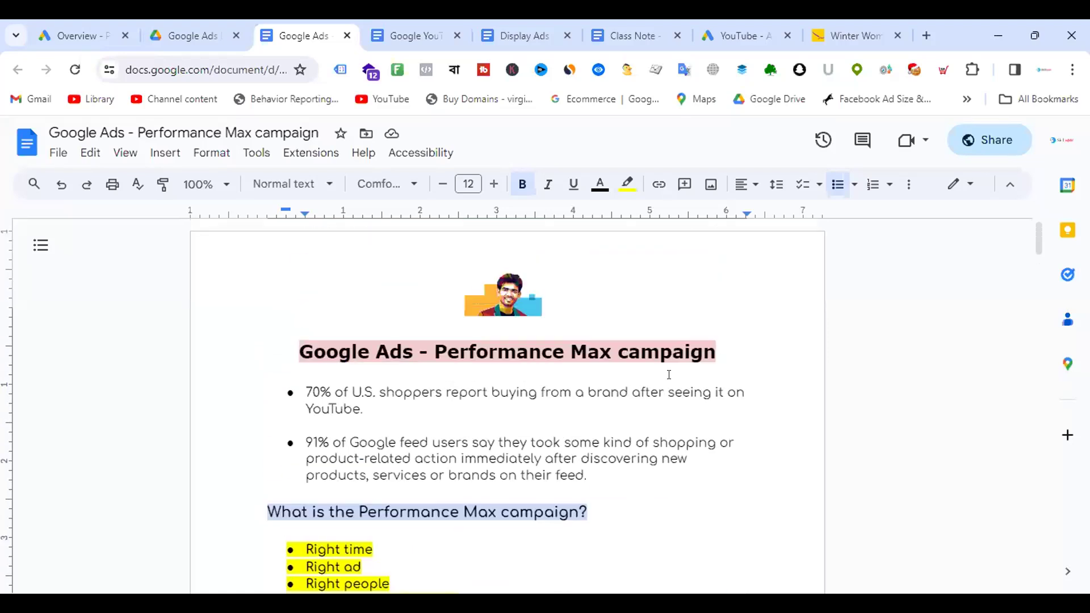
{"action": "scroll", "coordinate": [568, 310], "scroll_direction": "down", "scroll_amount": 3}
{"action": "scroll", "coordinate": [569, 309], "scroll_direction": "down", "scroll_amount": 20}
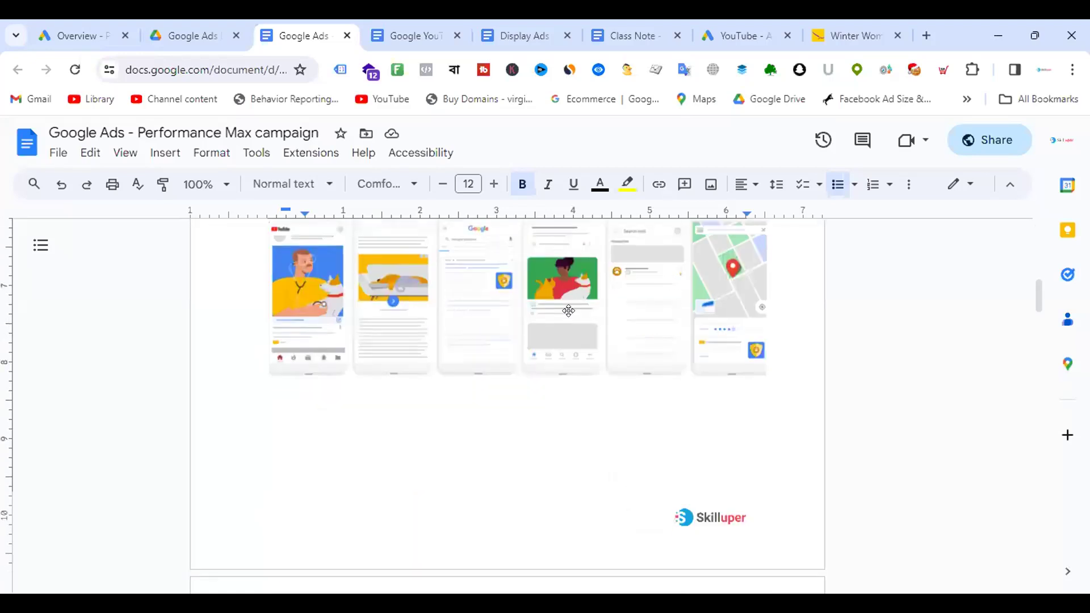
{"action": "scroll", "coordinate": [584, 318], "scroll_direction": "down", "scroll_amount": 10}
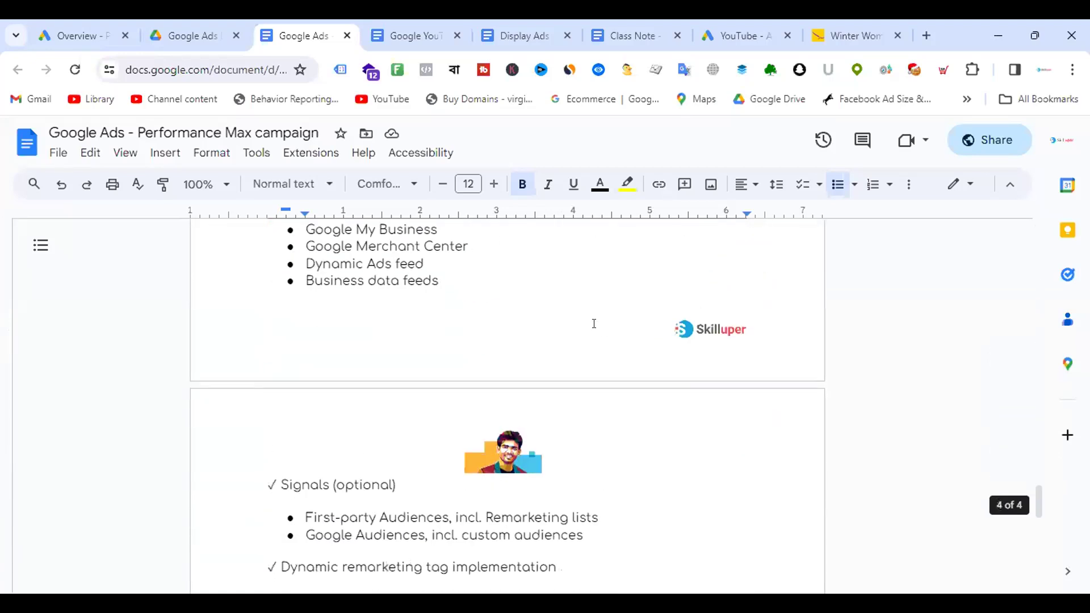
{"action": "scroll", "coordinate": [604, 331], "scroll_direction": "up", "scroll_amount": 12}
{"action": "scroll", "coordinate": [607, 318], "scroll_direction": "up", "scroll_amount": 20}
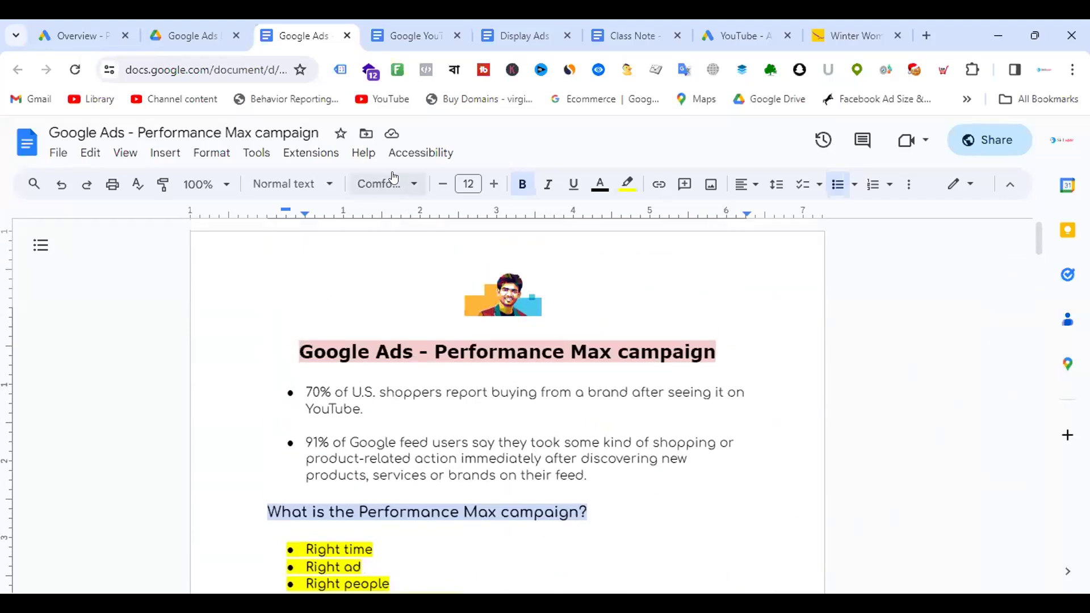
Step: Switch to Google Ads, open the campaigns list, and start a new campaign to review the available objectives
{"action": "left_click", "coordinate": [744, 31]}
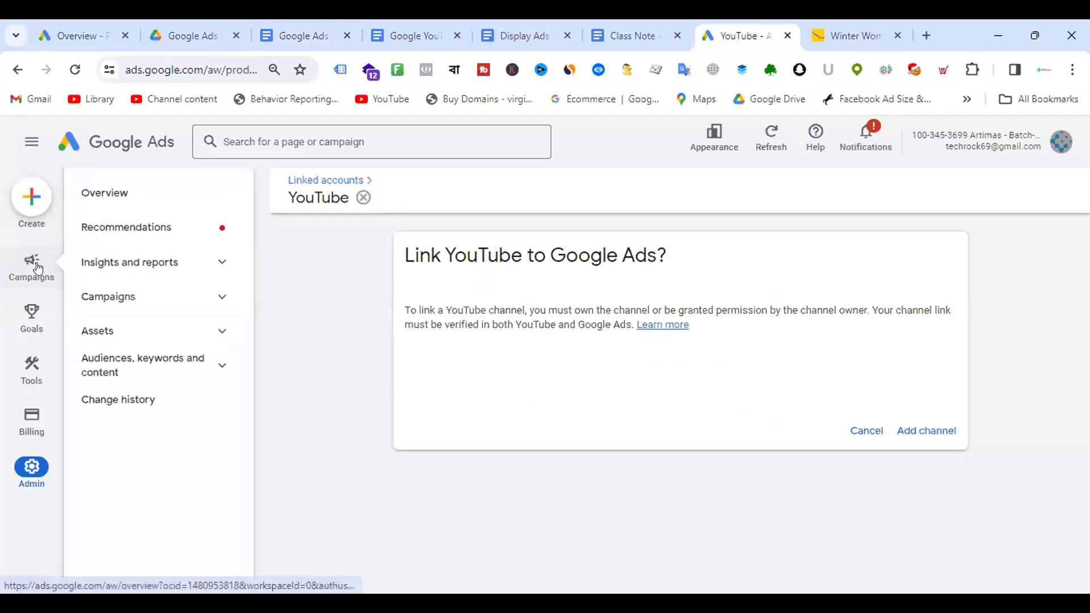
{"action": "mouse_move", "coordinate": [32, 283]}
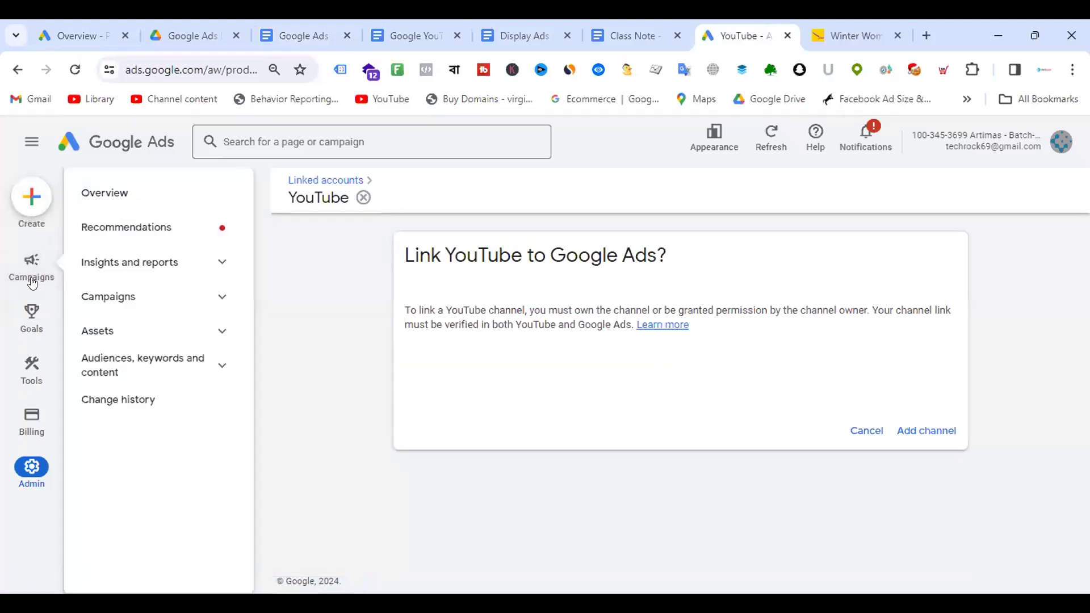
{"action": "left_click", "coordinate": [108, 296]}
{"action": "left_click", "coordinate": [134, 342]}
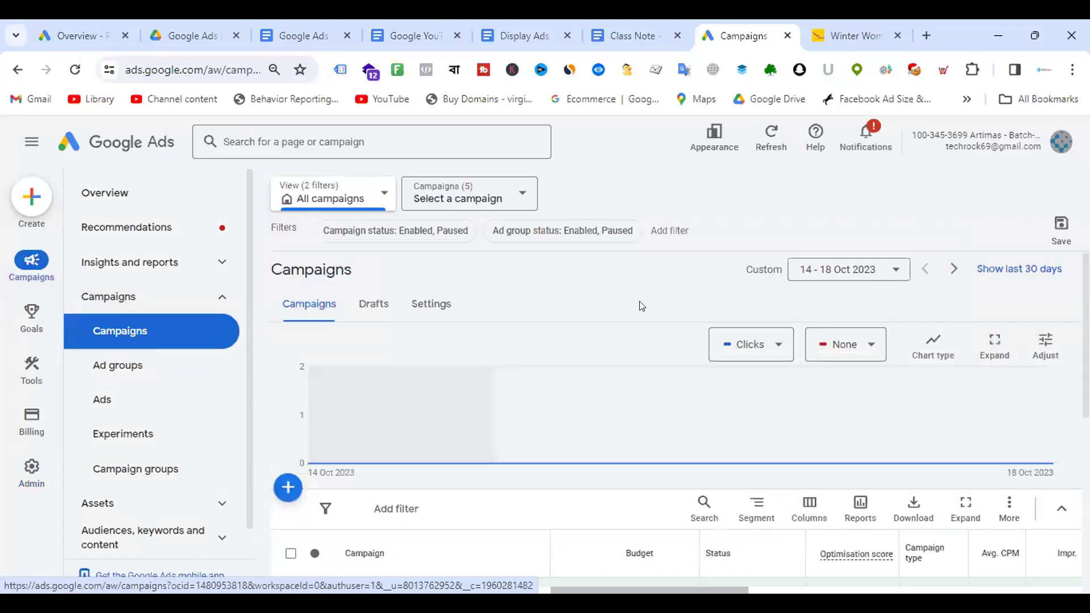
{"action": "scroll", "coordinate": [642, 307], "scroll_direction": "down", "scroll_amount": 4}
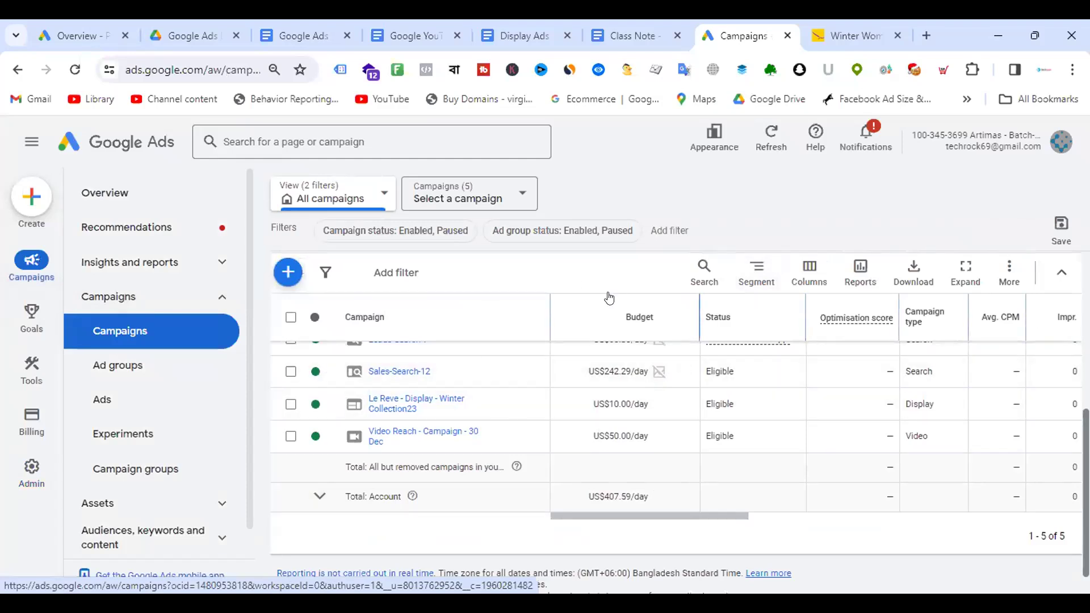
{"action": "left_click", "coordinate": [286, 276]}
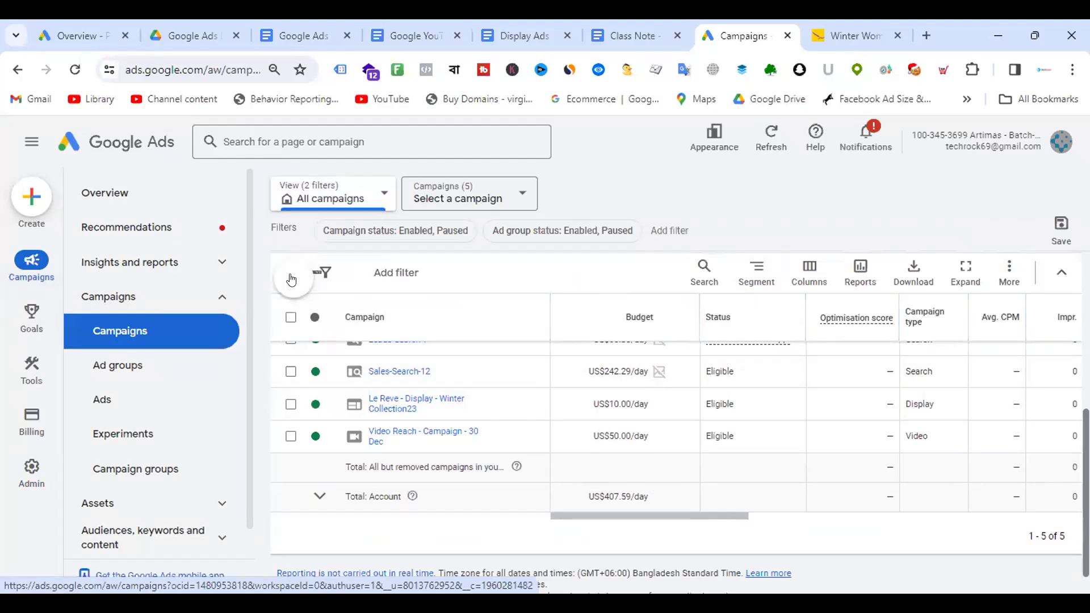
{"action": "left_click", "coordinate": [378, 282]}
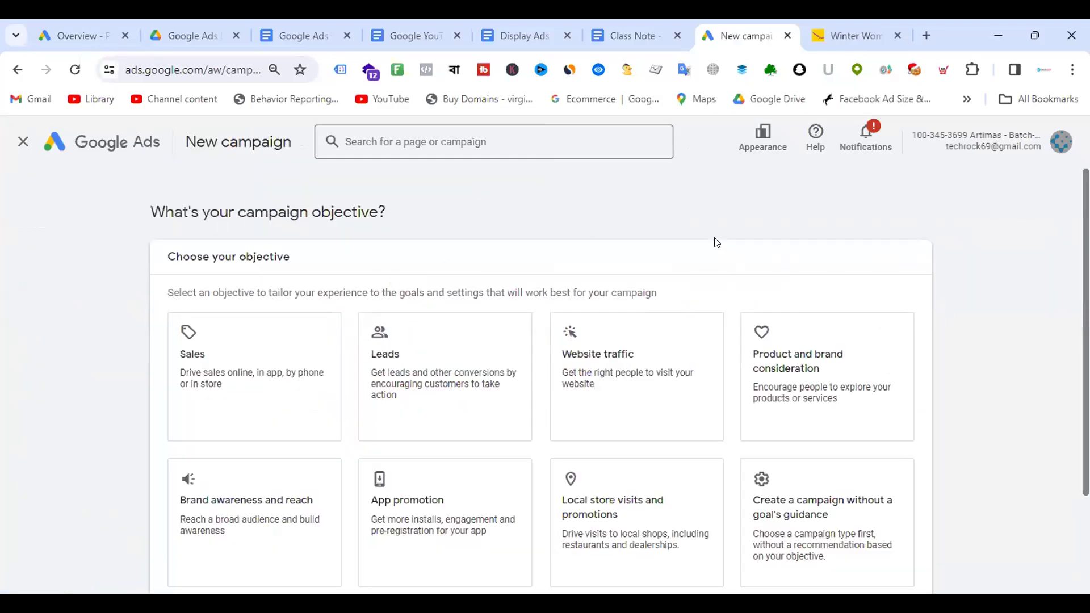
{"action": "left_click", "coordinate": [234, 375]}
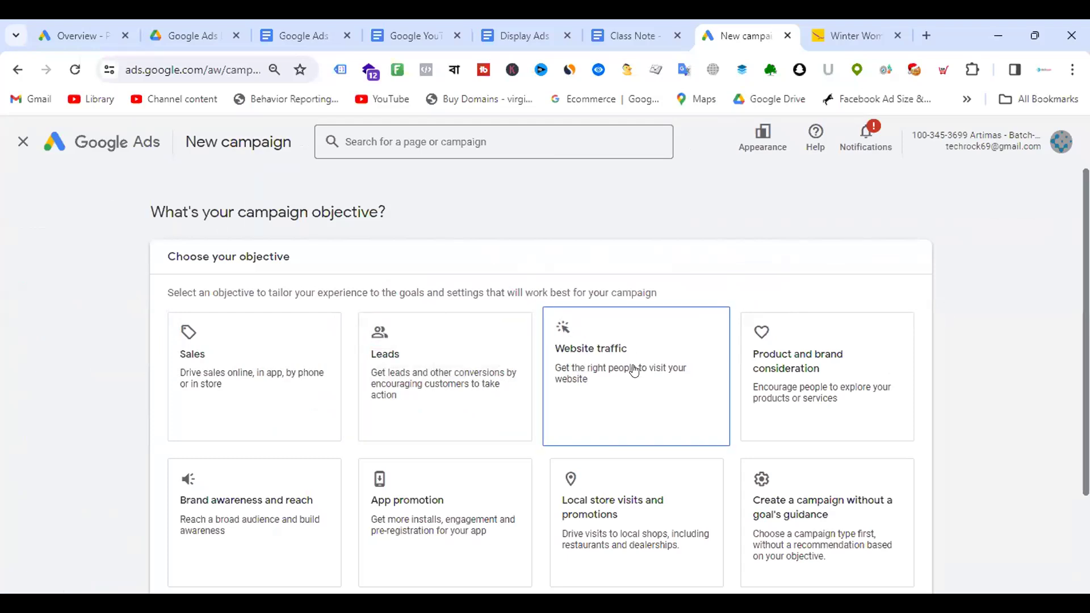
{"action": "scroll", "coordinate": [711, 243], "scroll_direction": "down", "scroll_amount": 1}
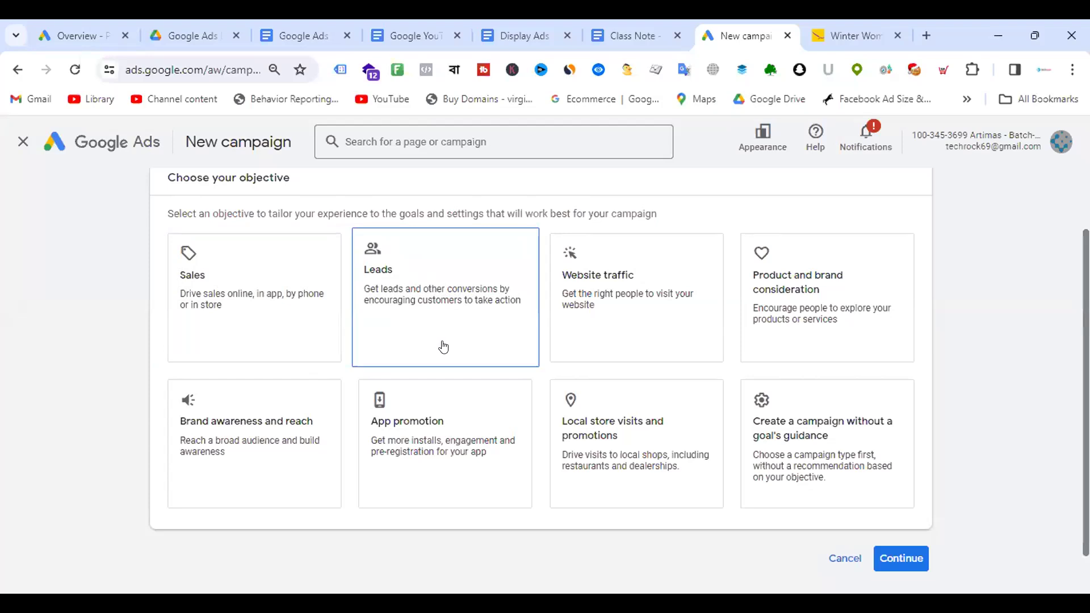
Step: Switch back to the Performance Max document and examine its definition and the illustration of the channels it covers
{"action": "left_click", "coordinate": [300, 35]}
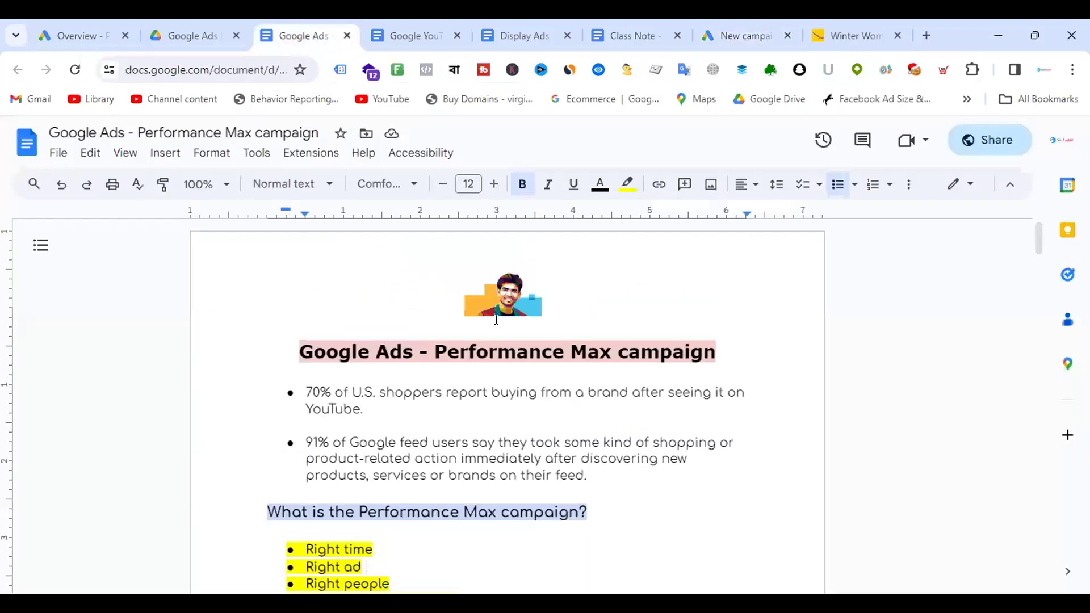
{"action": "scroll", "coordinate": [496, 320], "scroll_direction": "down", "scroll_amount": 3}
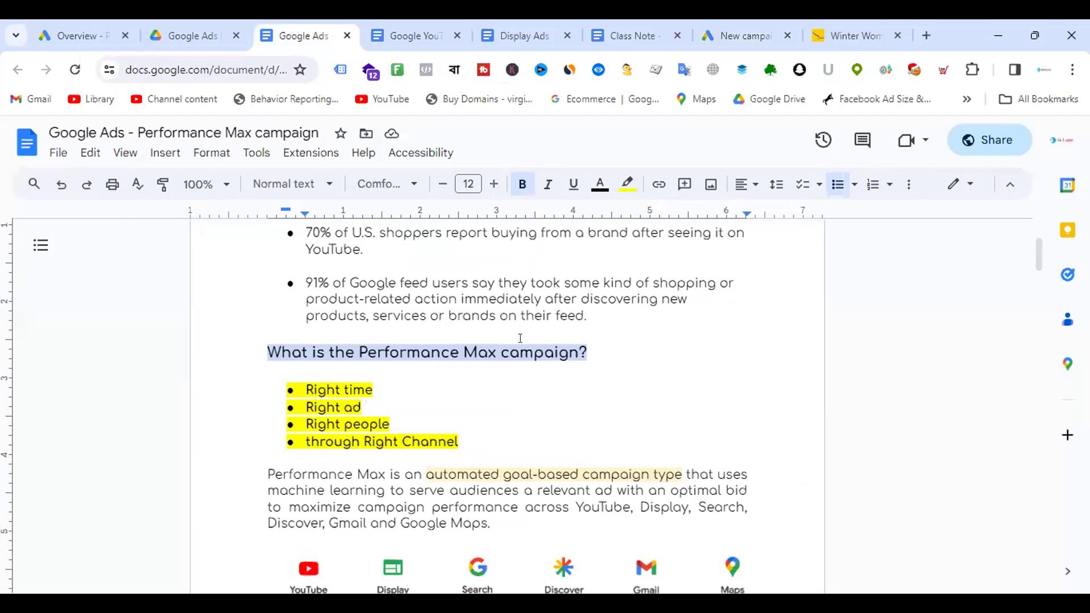
{"action": "scroll", "coordinate": [521, 340], "scroll_direction": "down", "scroll_amount": 1}
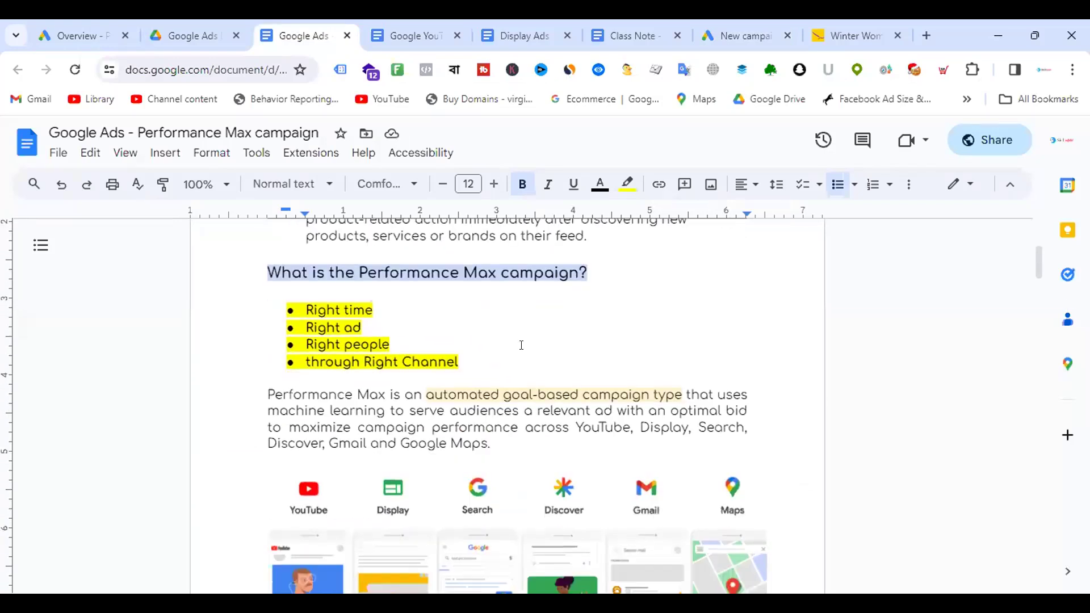
{"action": "scroll", "coordinate": [523, 346], "scroll_direction": "down", "scroll_amount": 3}
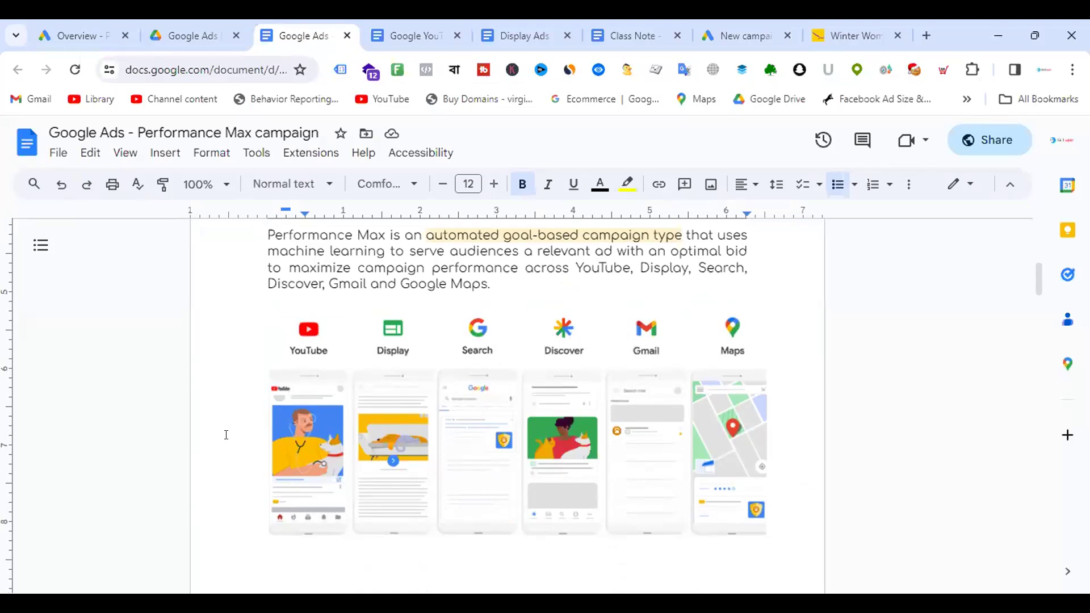
Step: Return to the new Google Ads campaign, choose the Sales objective, and review its conversion goals
{"action": "left_click", "coordinate": [724, 33]}
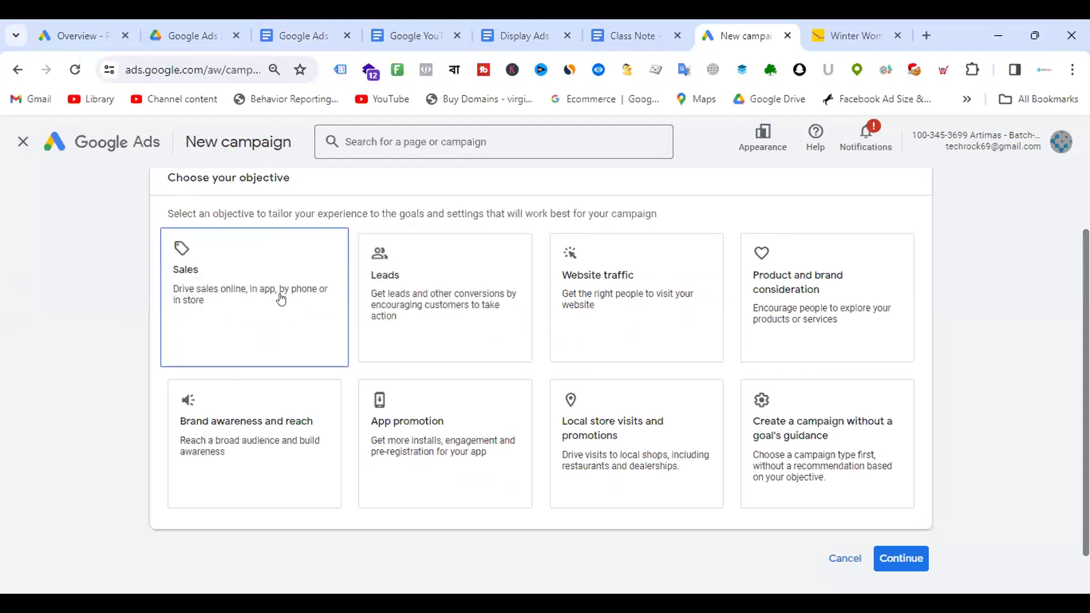
{"action": "left_click", "coordinate": [280, 299]}
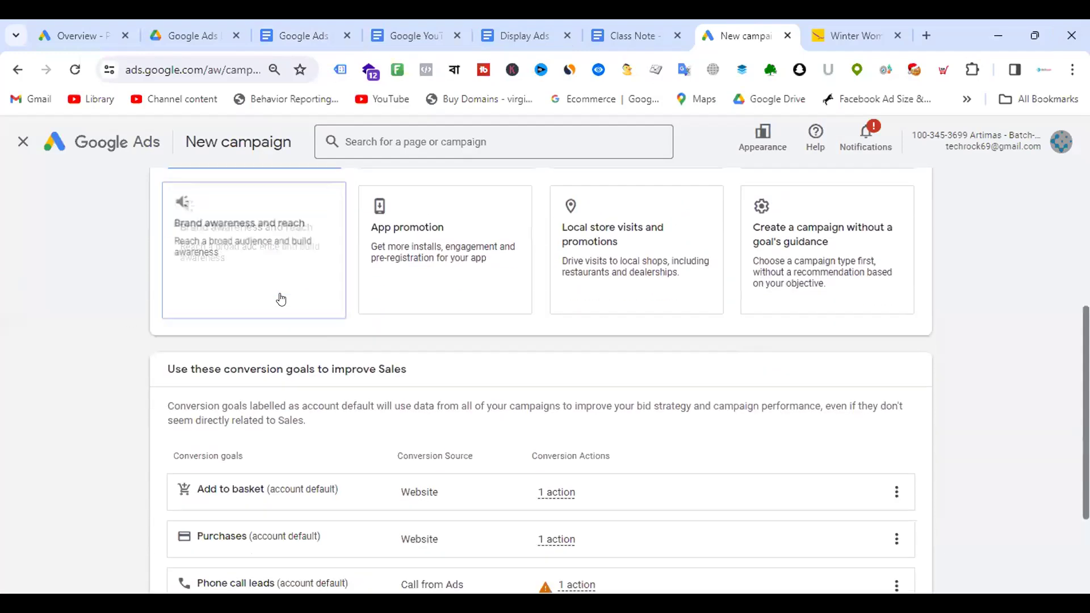
{"action": "scroll", "coordinate": [605, 327], "scroll_direction": "up", "scroll_amount": 2}
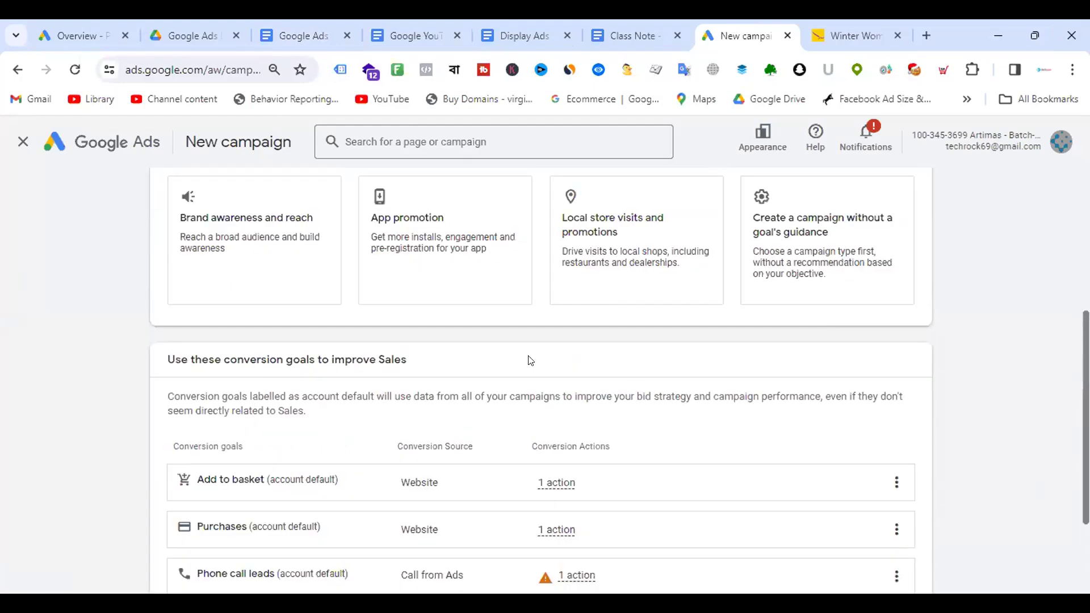
{"action": "scroll", "coordinate": [503, 331], "scroll_direction": "down", "scroll_amount": 2}
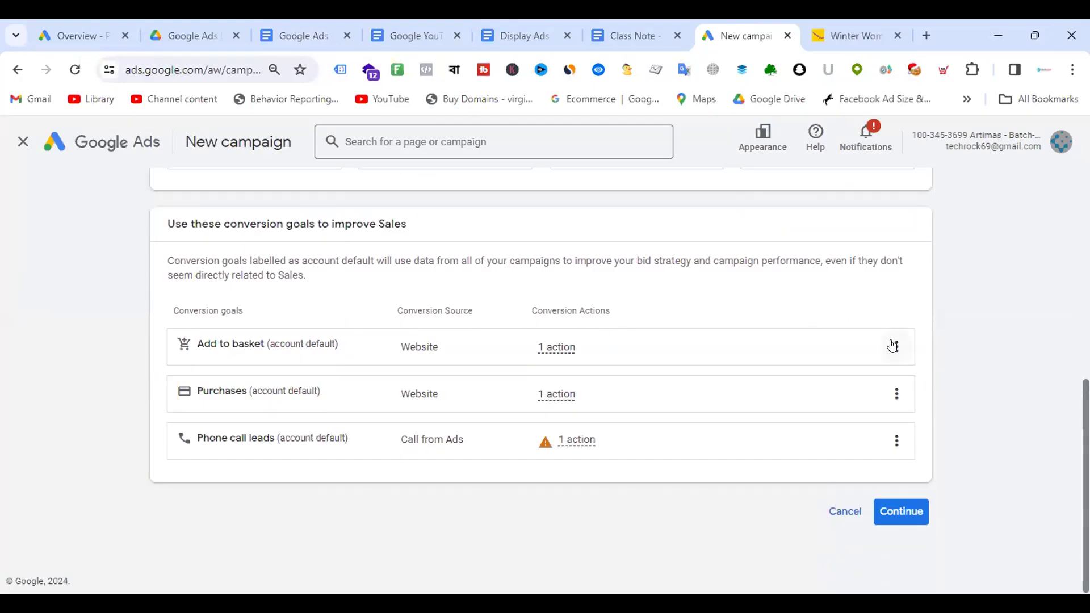
Step: Remove the Add to basket and Phone call leads conversion goals, keeping only Purchases, and continue to the campaign types
{"action": "left_click", "coordinate": [897, 347]}
{"action": "left_click", "coordinate": [933, 359]}
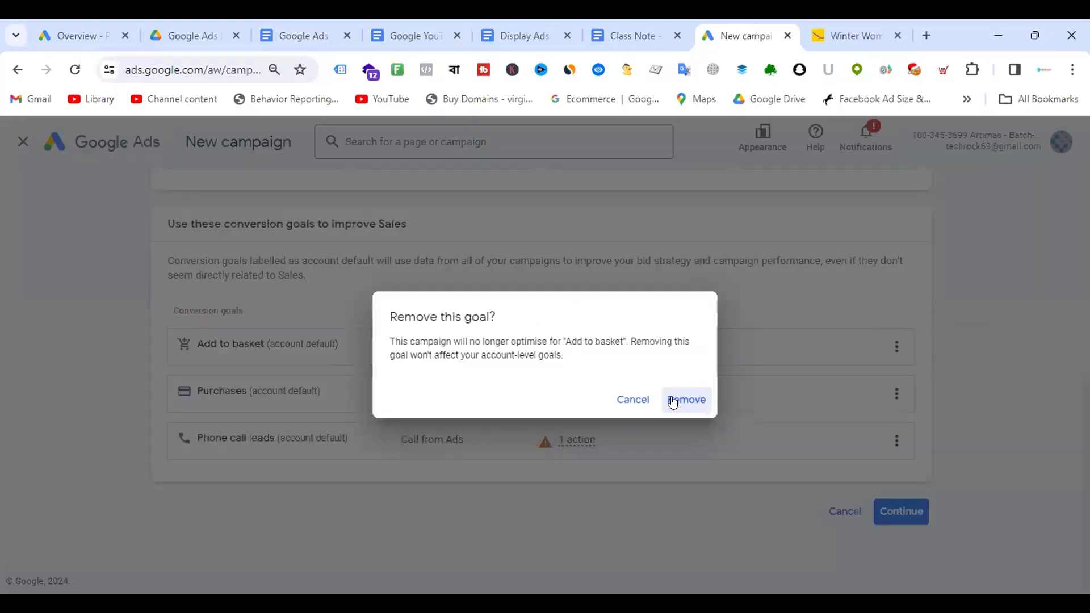
{"action": "left_click", "coordinate": [674, 400]}
{"action": "left_click", "coordinate": [896, 415]}
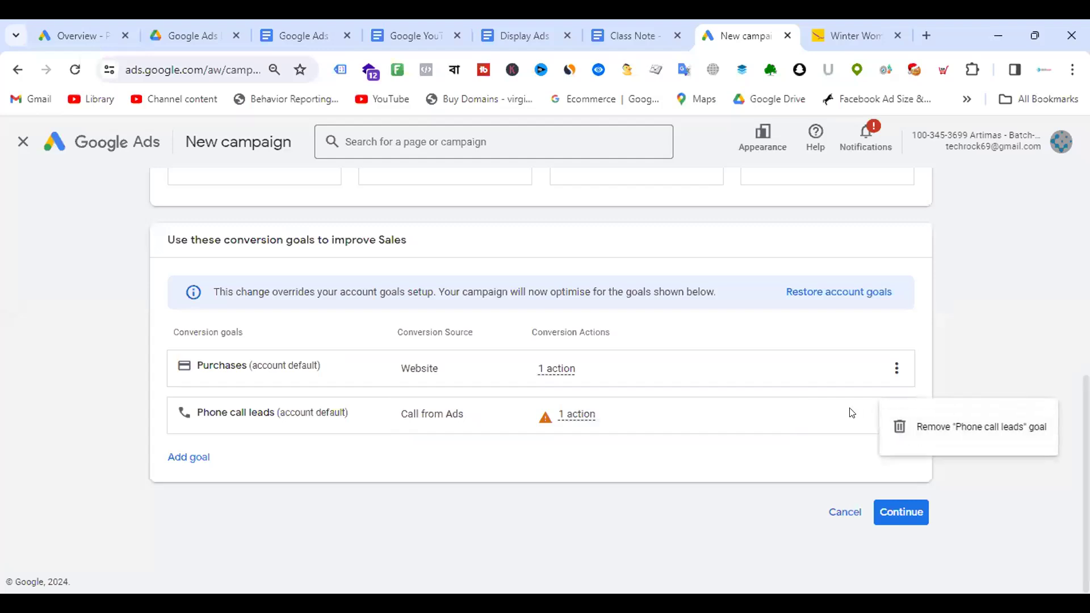
{"action": "left_click", "coordinate": [935, 428]}
{"action": "left_click", "coordinate": [685, 399]}
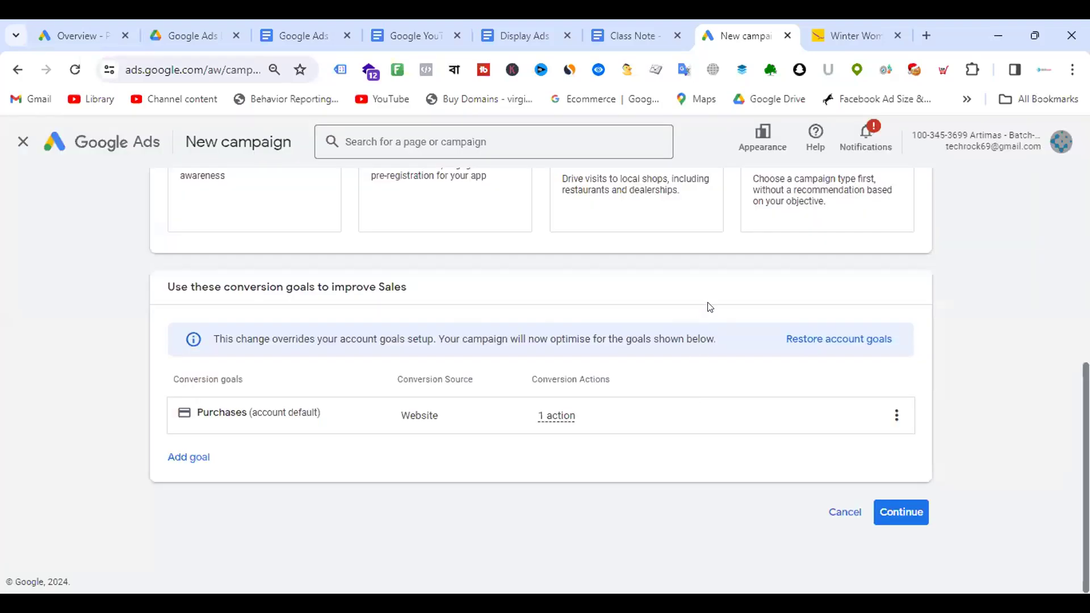
{"action": "left_click", "coordinate": [892, 516]}
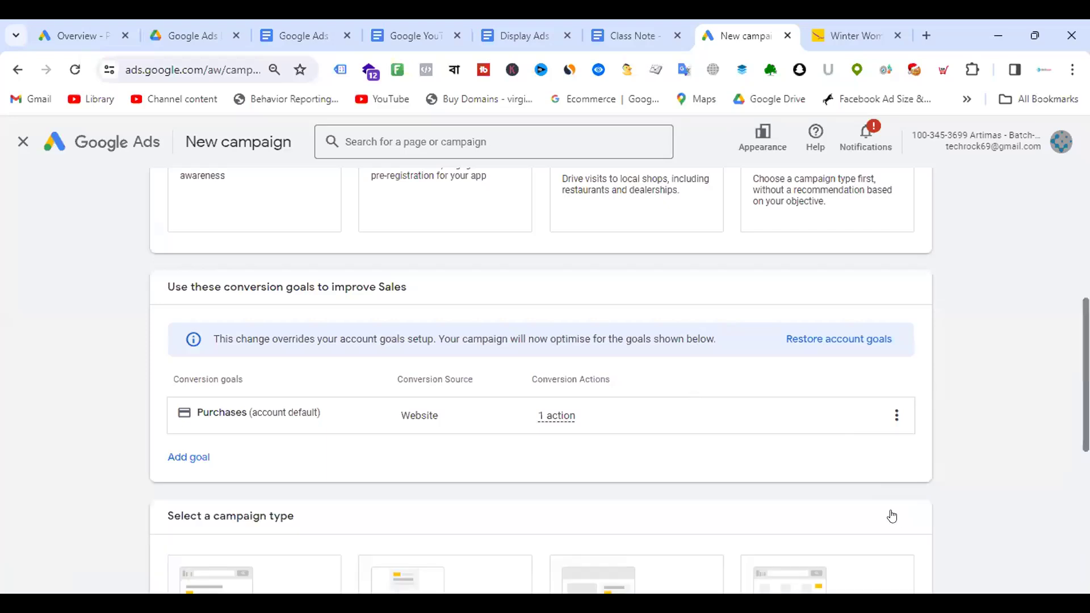
Step: Choose Performance Max as the campaign type, keep the name Sales-Performance Max-1, and continue to the bidding settings
{"action": "left_click", "coordinate": [482, 284]}
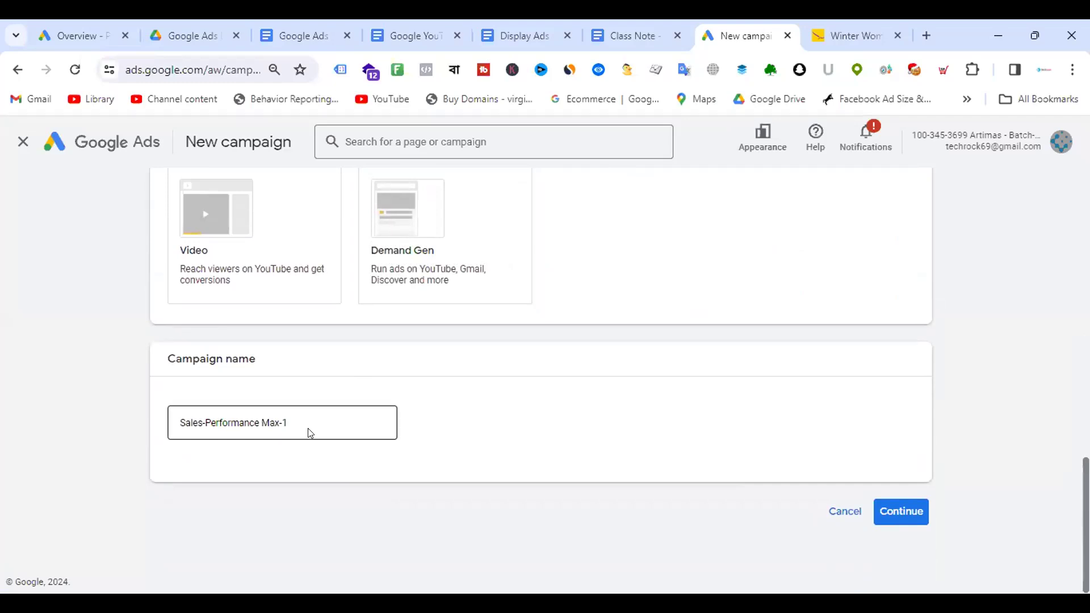
{"action": "left_click", "coordinate": [903, 513]}
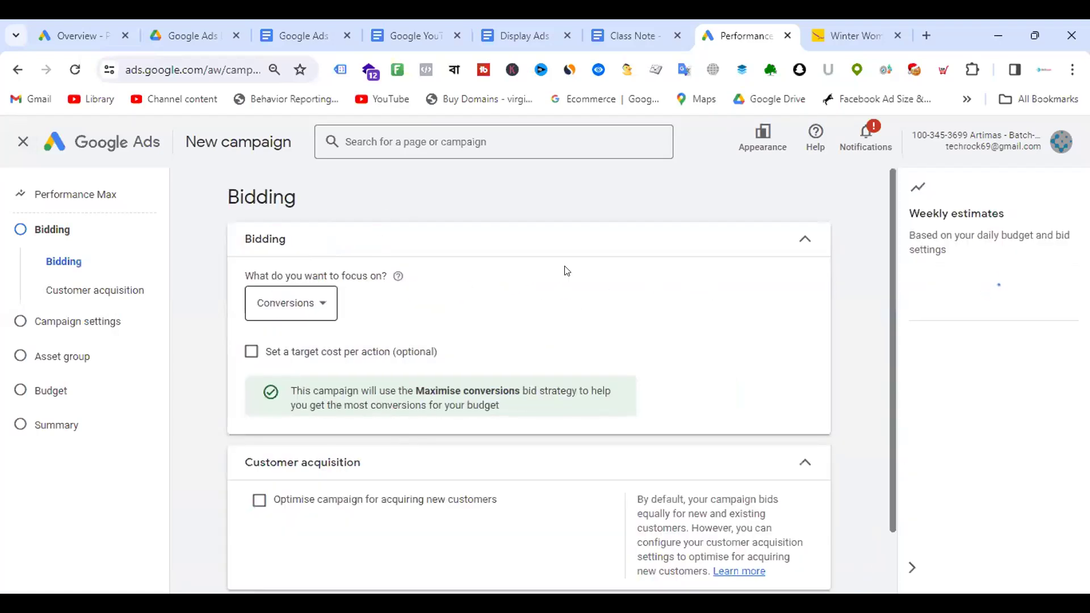
{"action": "scroll", "coordinate": [566, 286], "scroll_direction": "down", "scroll_amount": 2}
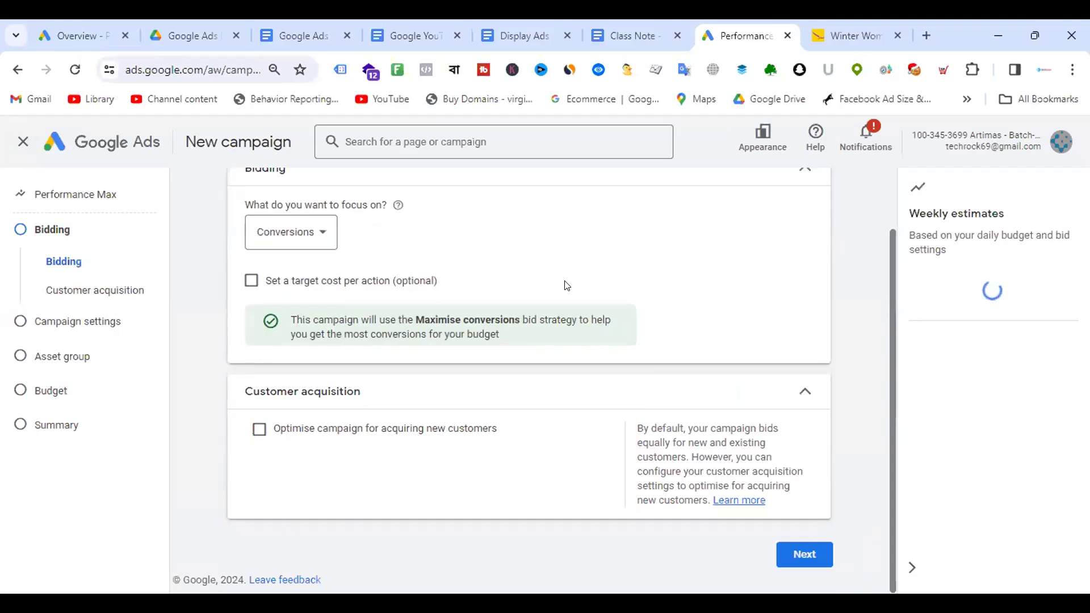
{"action": "scroll", "coordinate": [566, 286], "scroll_direction": "up", "scroll_amount": 2}
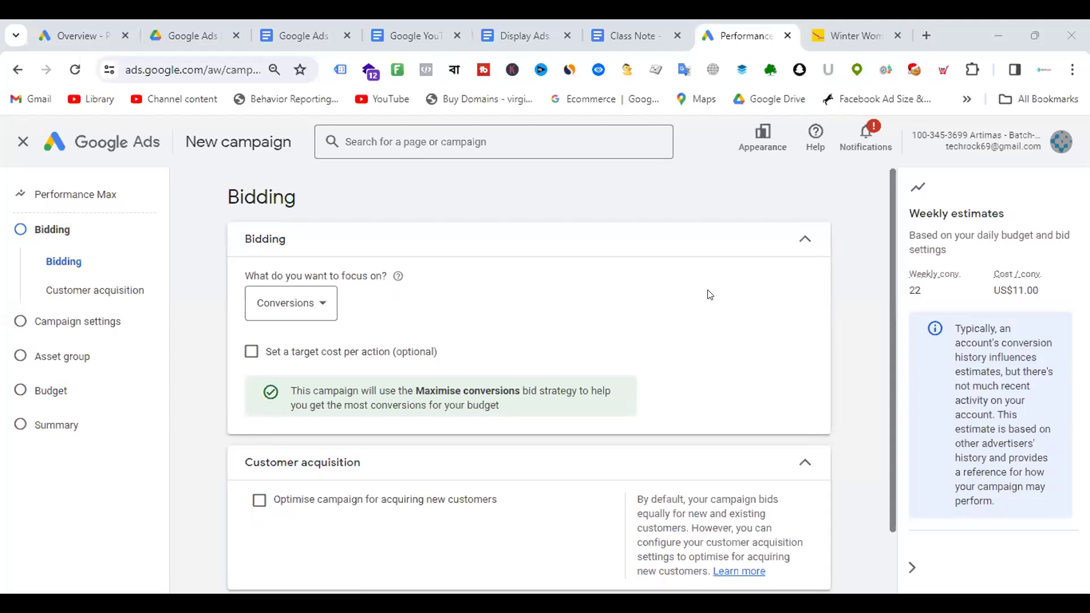
Step: Turn on optimisation for acquiring new customers, examine its bidding options, and turn it off again
{"action": "left_click", "coordinate": [259, 509]}
{"action": "scroll", "coordinate": [520, 408], "scroll_direction": "down", "scroll_amount": 4}
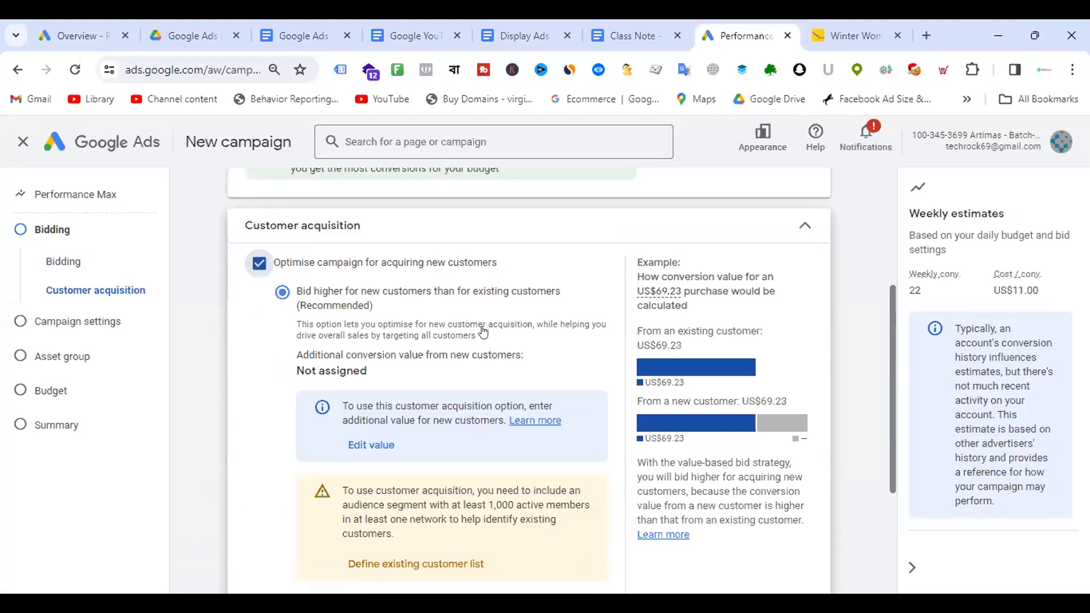
{"action": "scroll", "coordinate": [482, 334], "scroll_direction": "up", "scroll_amount": 3}
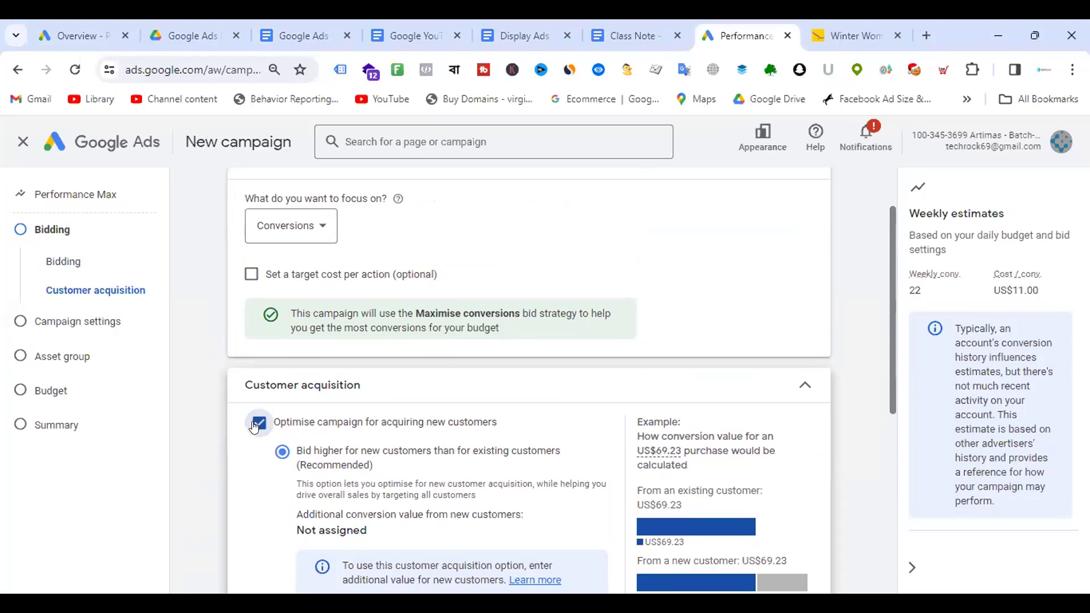
{"action": "scroll", "coordinate": [354, 412], "scroll_direction": "down", "scroll_amount": 3}
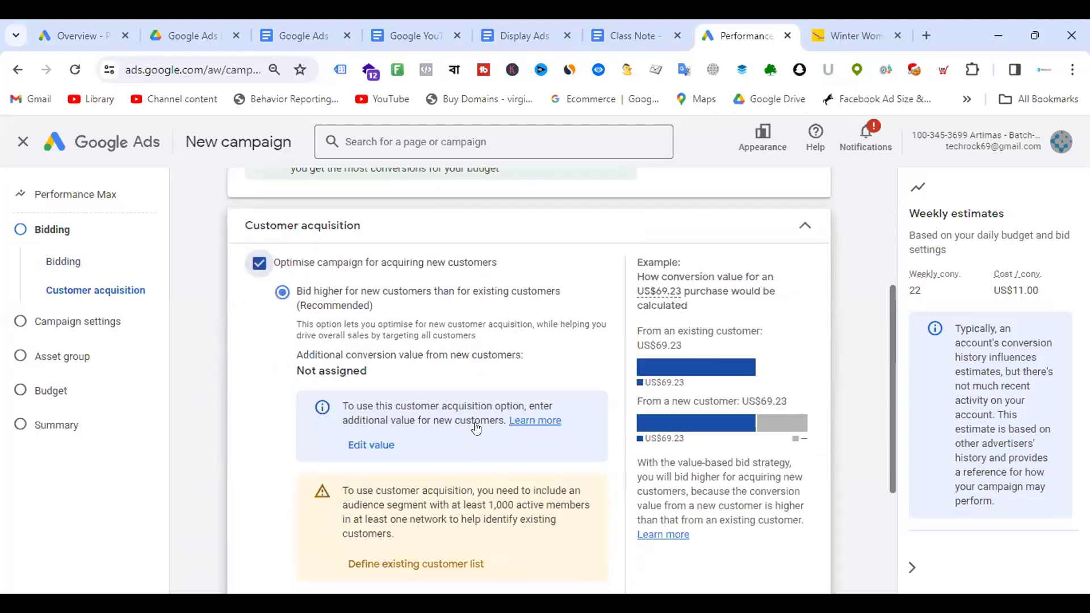
{"action": "left_click", "coordinate": [260, 263]}
{"action": "scroll", "coordinate": [499, 318], "scroll_direction": "up", "scroll_amount": 1}
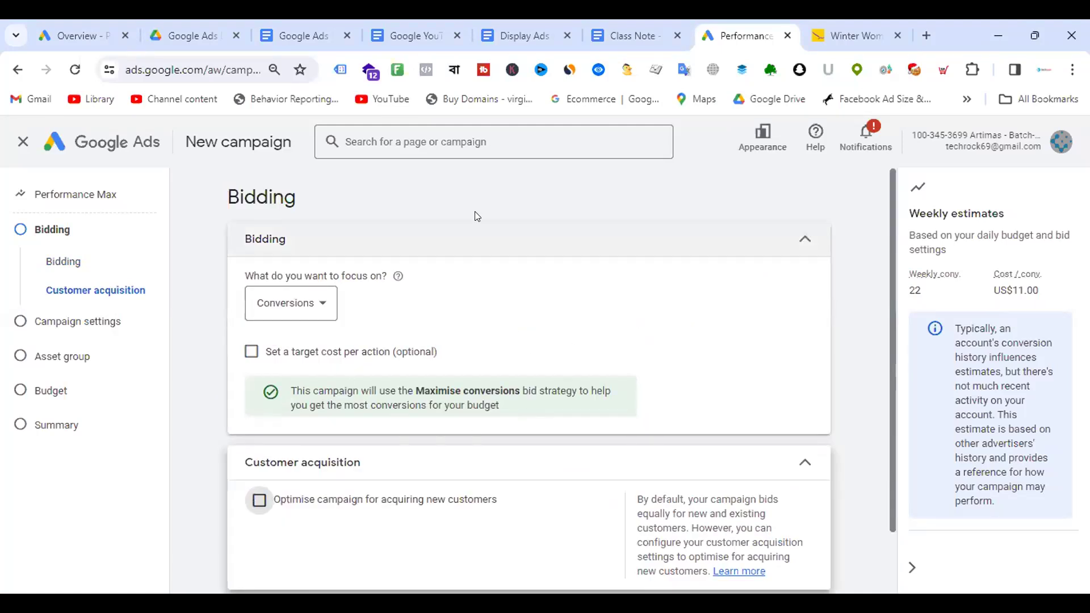
{"action": "scroll", "coordinate": [577, 309], "scroll_direction": "down", "scroll_amount": 1}
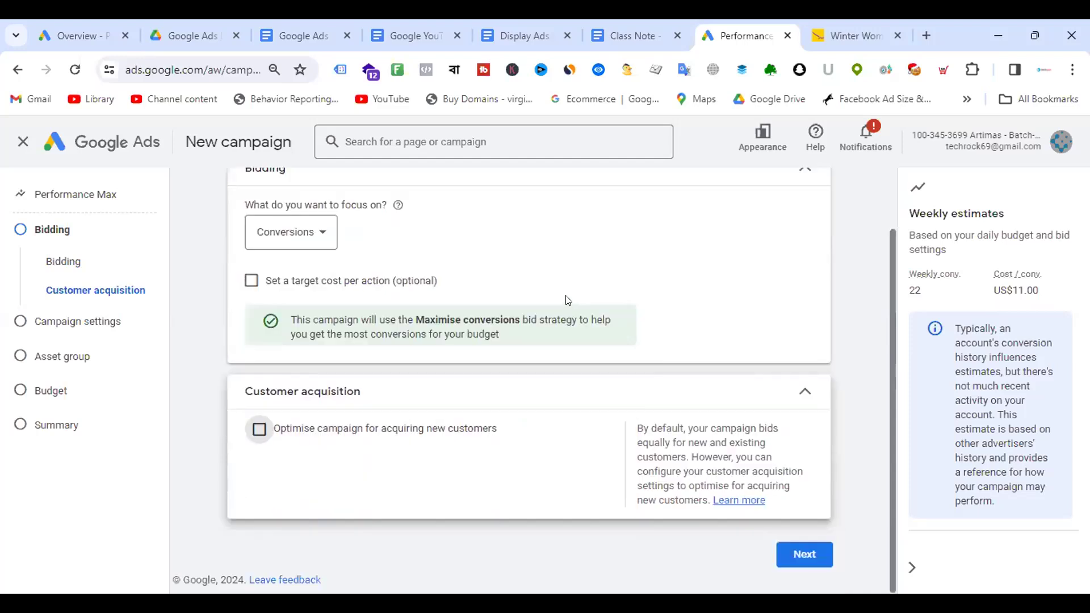
Step: Continue to the campaign settings, target Bangladesh as the location, and expand the additional settings
{"action": "left_click", "coordinate": [813, 556]}
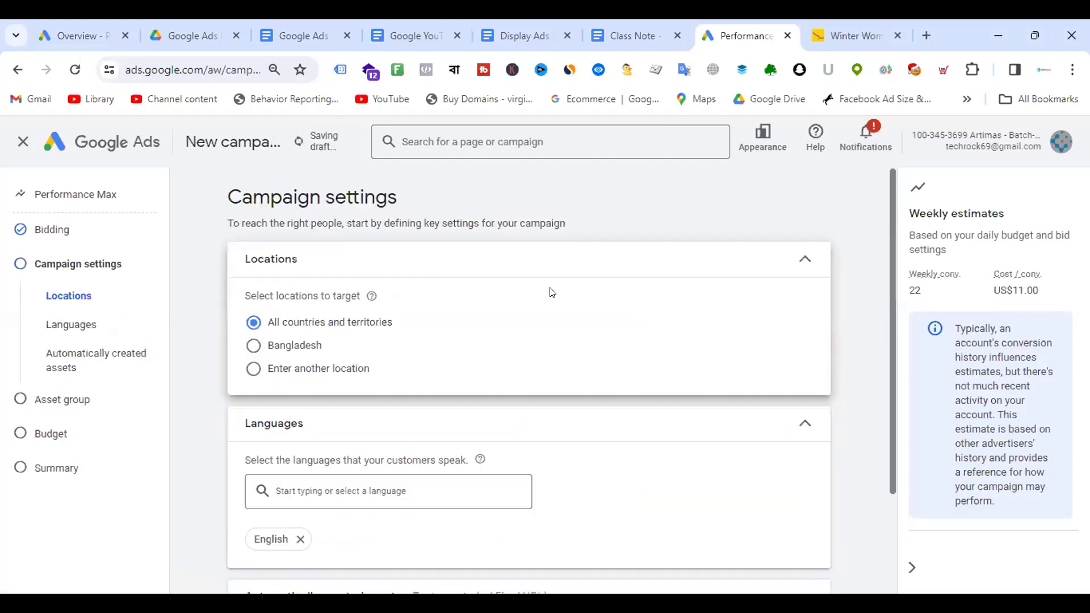
{"action": "scroll", "coordinate": [549, 299], "scroll_direction": "down", "scroll_amount": 2}
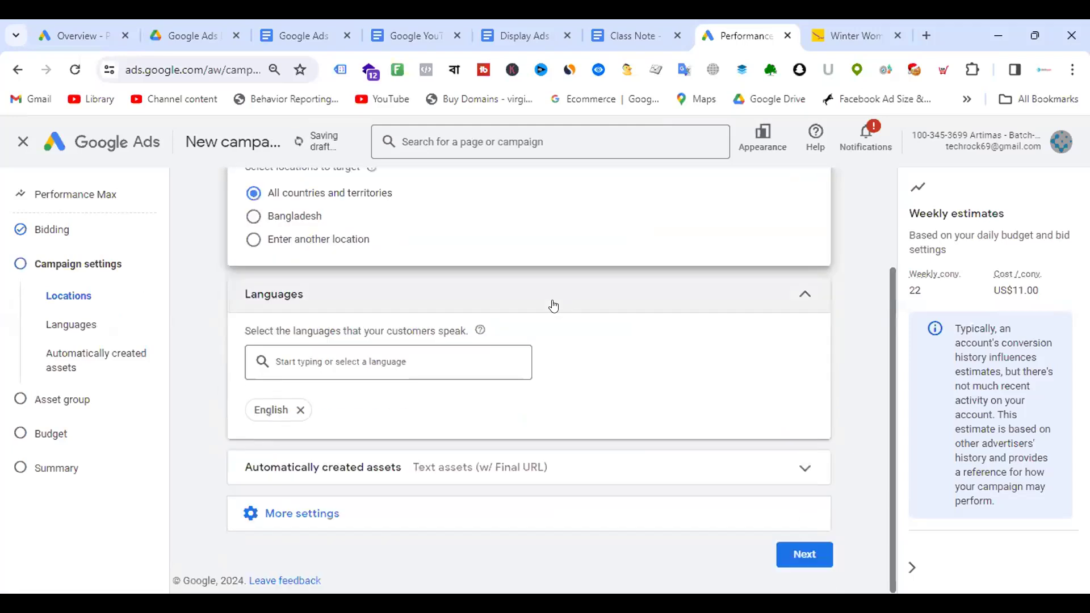
{"action": "left_click", "coordinate": [254, 254]}
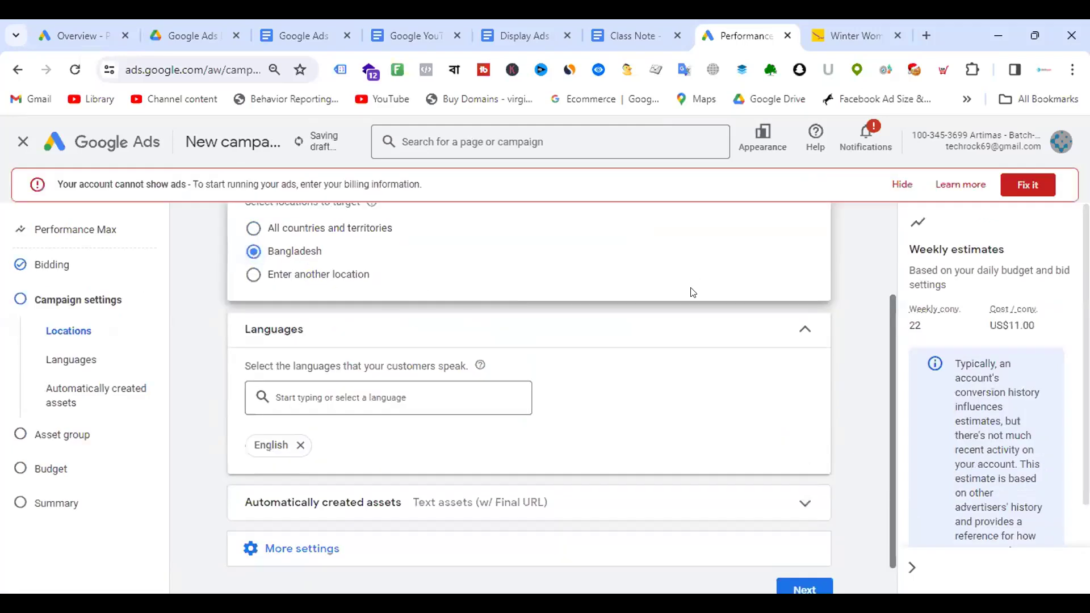
{"action": "scroll", "coordinate": [686, 288], "scroll_direction": "down", "scroll_amount": 1}
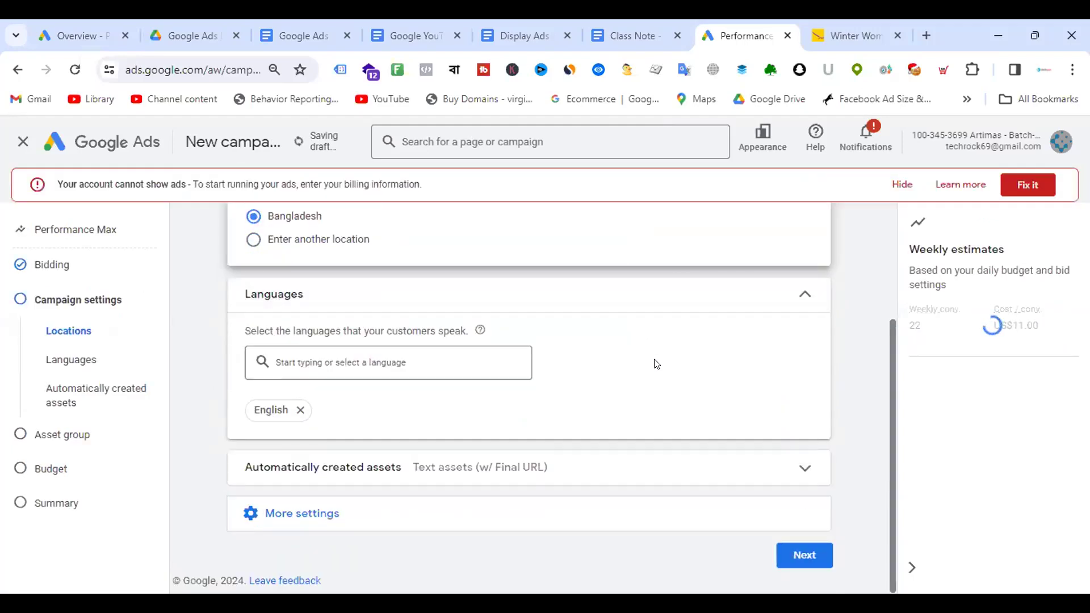
{"action": "left_click", "coordinate": [407, 513]}
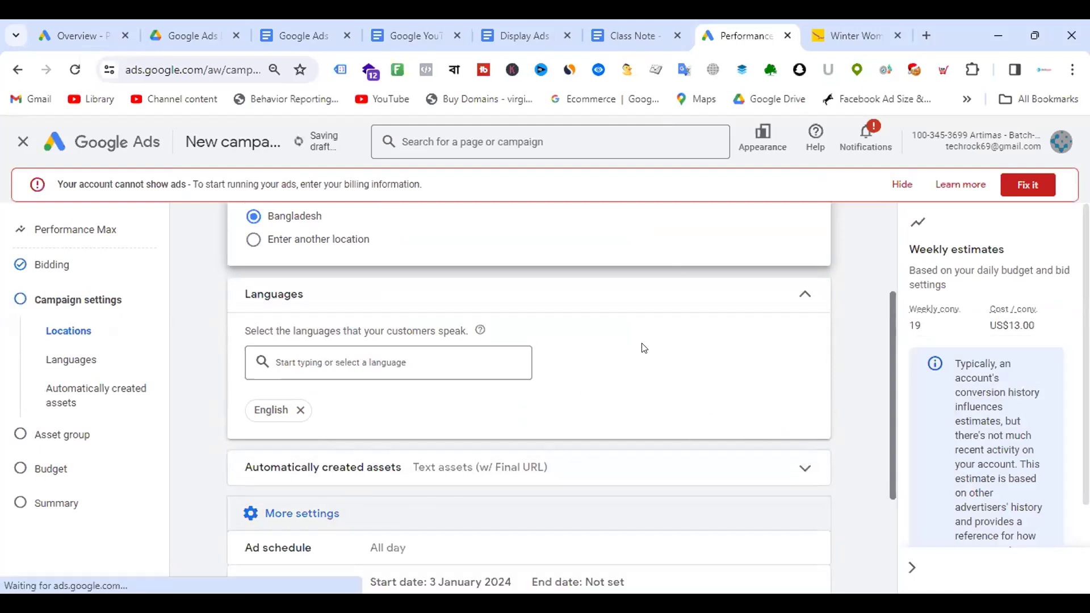
{"action": "scroll", "coordinate": [642, 348], "scroll_direction": "down", "scroll_amount": 3}
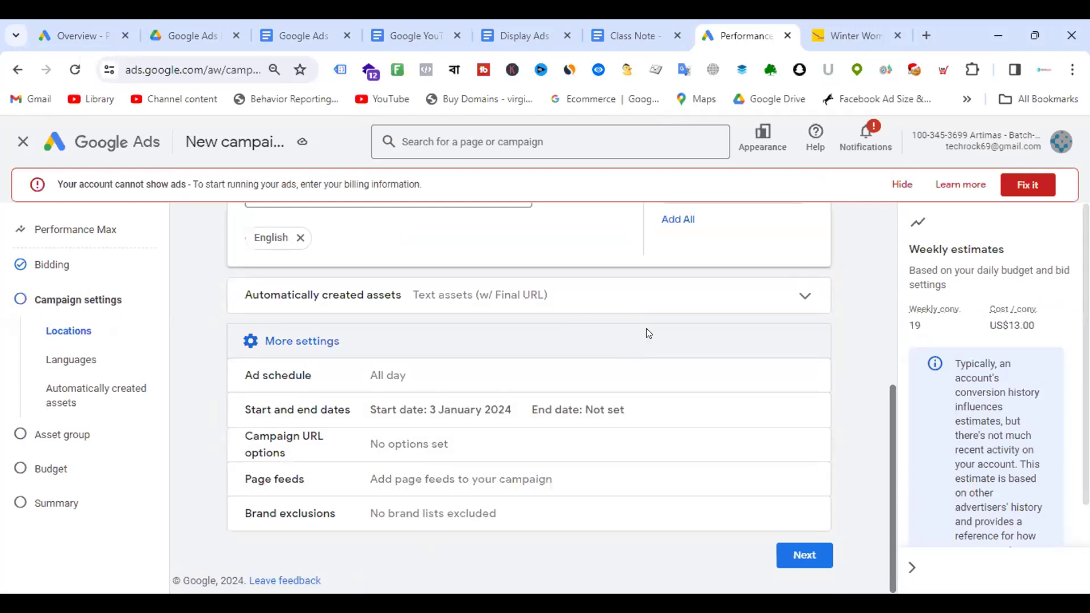
Step: Expand the automatically created assets options, switch Text assets off and on again, and re-enable Final URL
{"action": "left_click", "coordinate": [645, 296]}
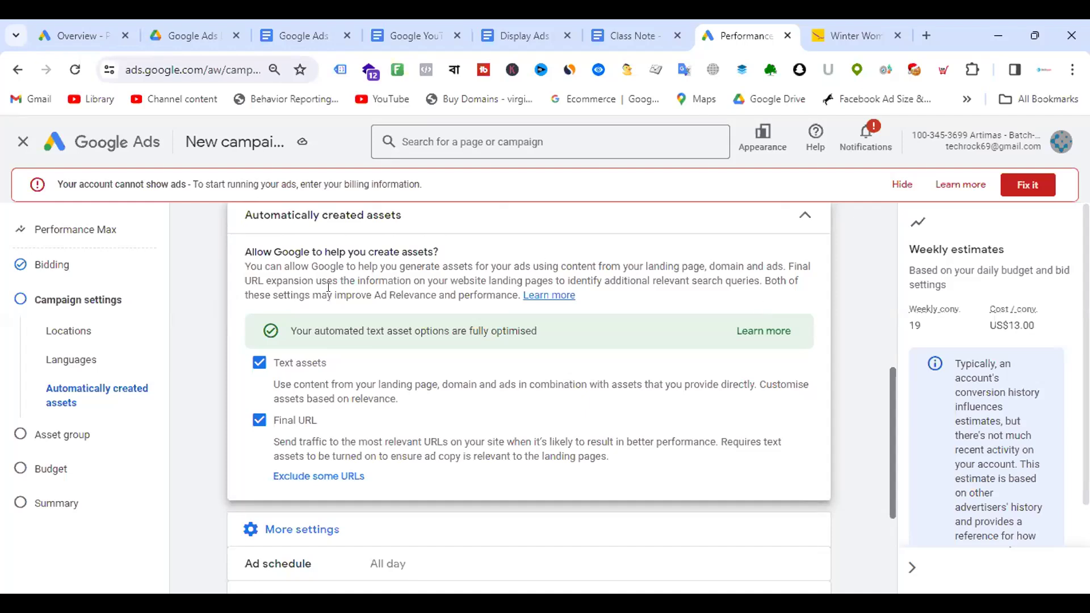
{"action": "left_click", "coordinate": [261, 367]}
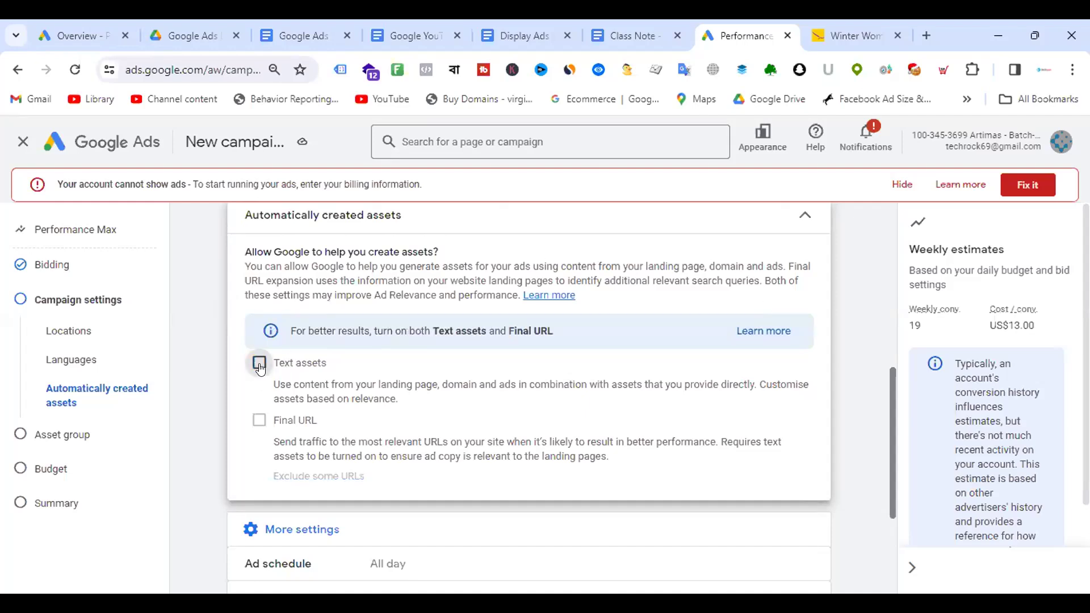
{"action": "left_click", "coordinate": [260, 364]}
{"action": "left_click", "coordinate": [259, 434]}
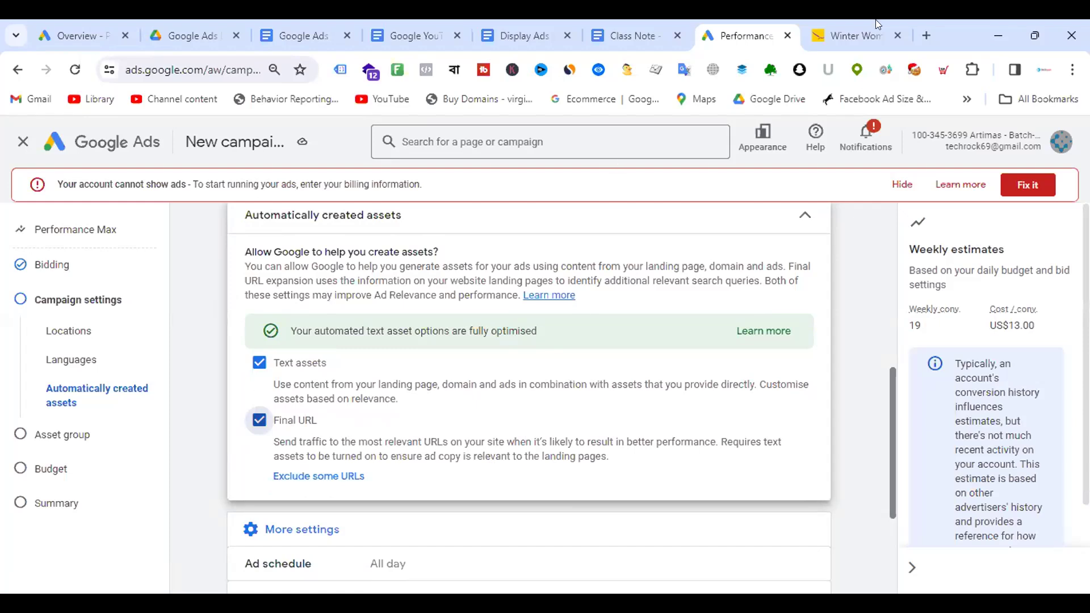
Step: Switch to the Le Reve shop, open a Blazer product page, and examine its content and URL alongside the automatic asset options
{"action": "left_click", "coordinate": [857, 34]}
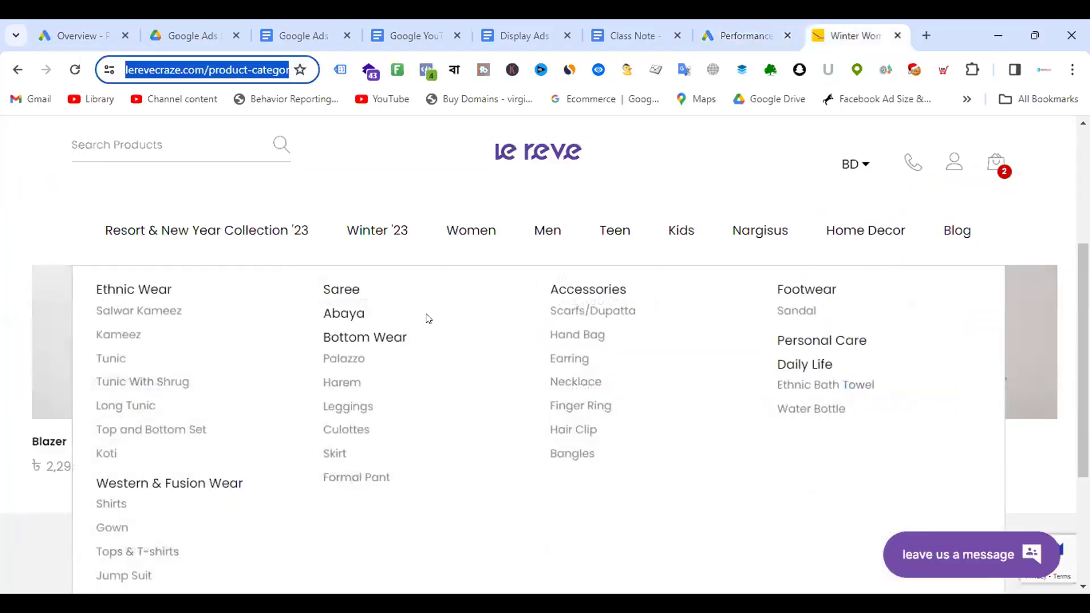
{"action": "left_click", "coordinate": [314, 521]}
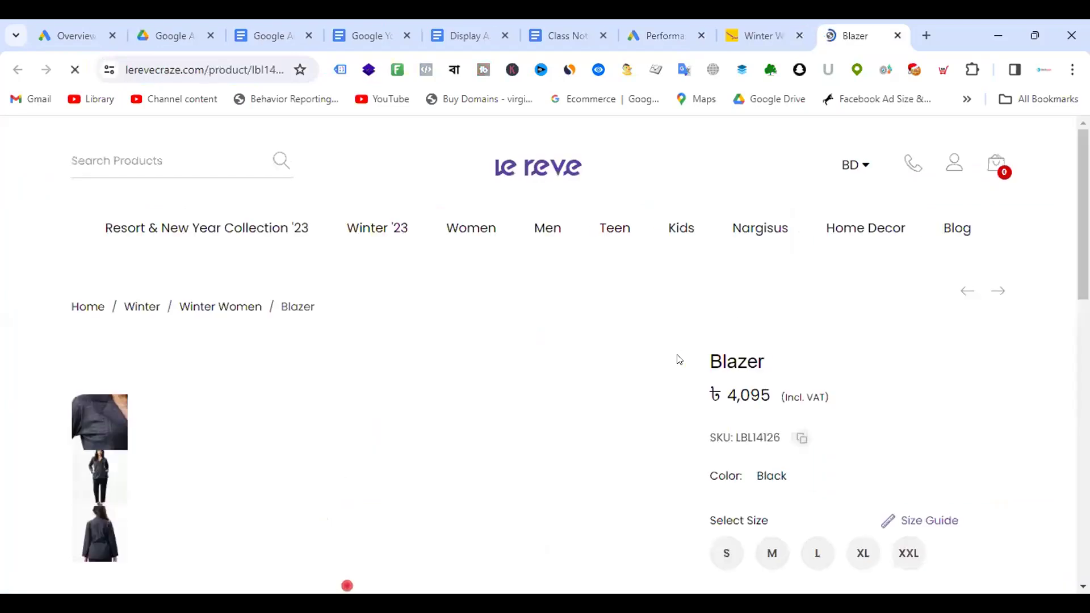
{"action": "scroll", "coordinate": [863, 306], "scroll_direction": "down", "scroll_amount": 5}
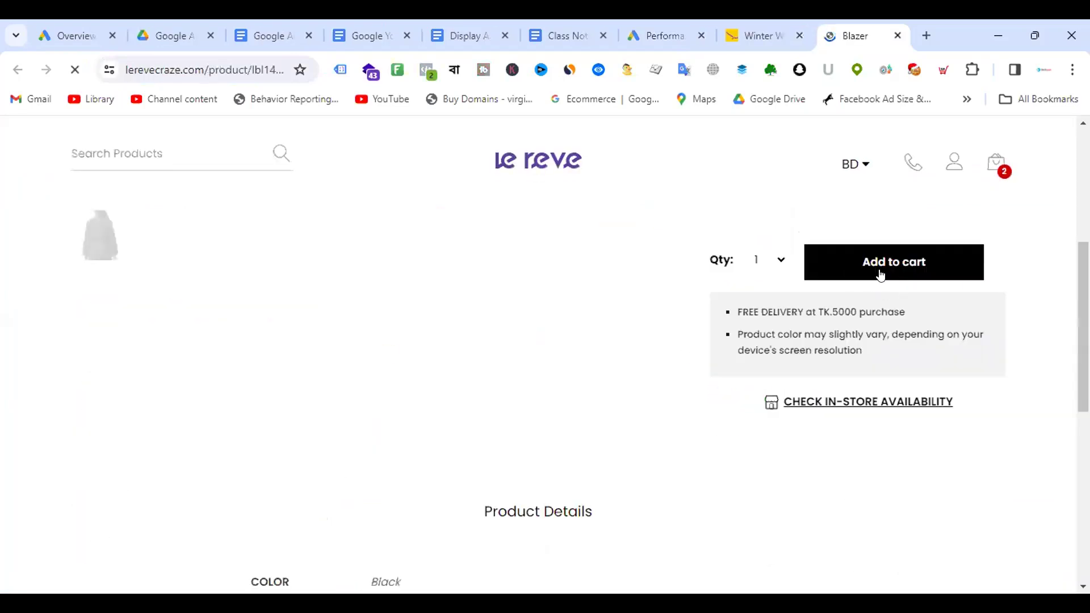
{"action": "scroll", "coordinate": [883, 271], "scroll_direction": "up", "scroll_amount": 5}
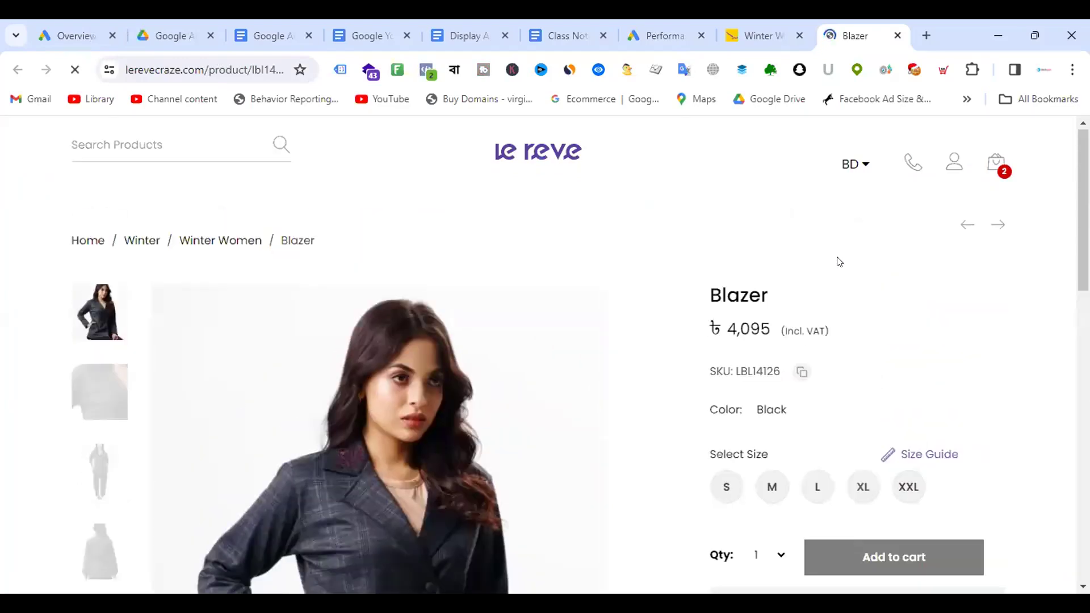
{"action": "scroll", "coordinate": [832, 282], "scroll_direction": "down", "scroll_amount": 5}
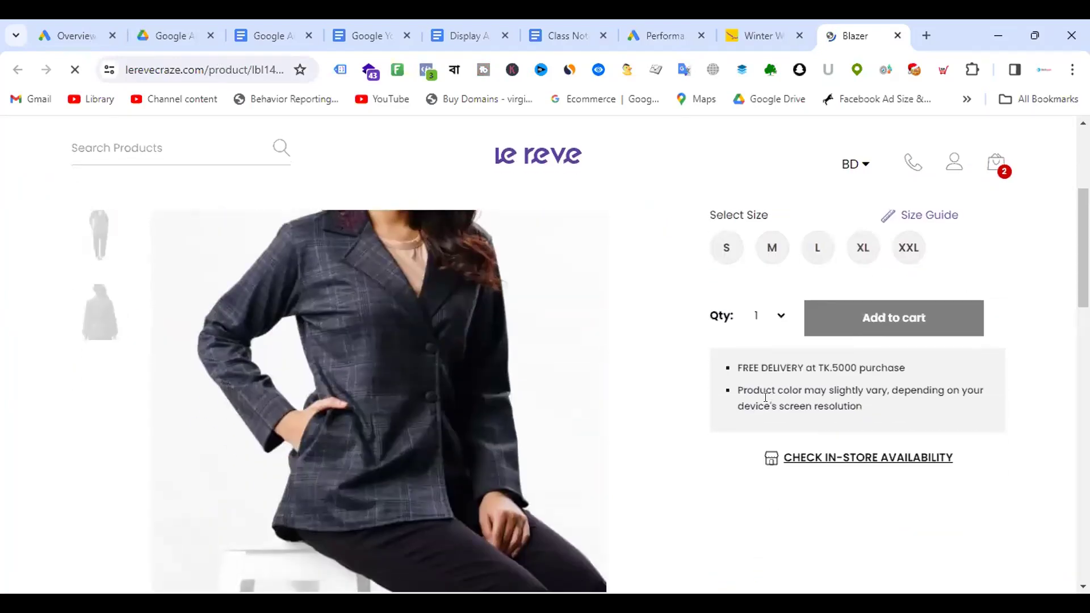
{"action": "scroll", "coordinate": [784, 246], "scroll_direction": "up", "scroll_amount": 3}
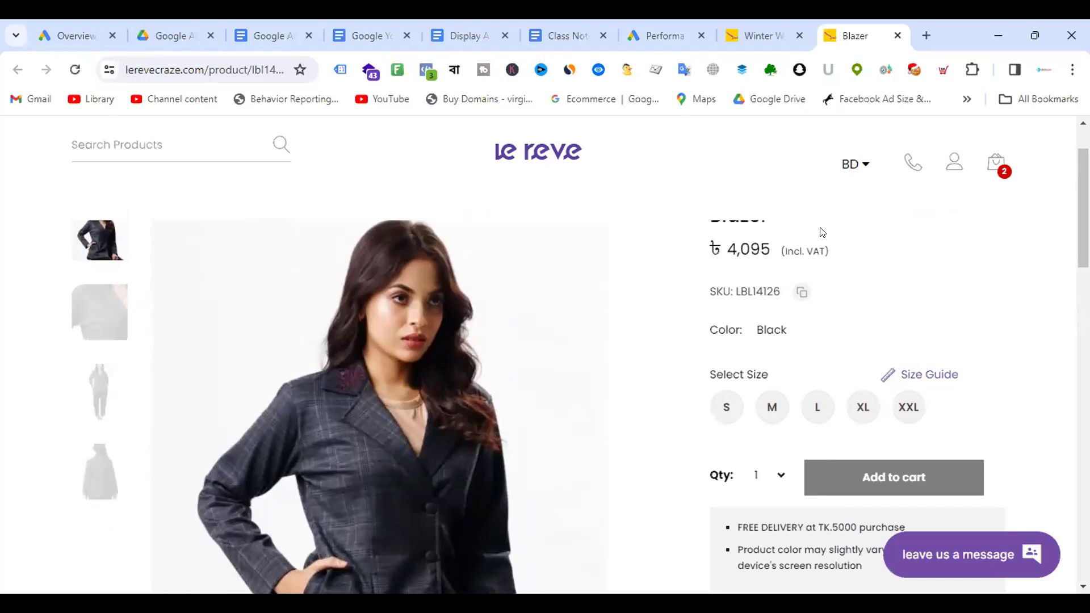
{"action": "mouse_move", "coordinate": [823, 254]}
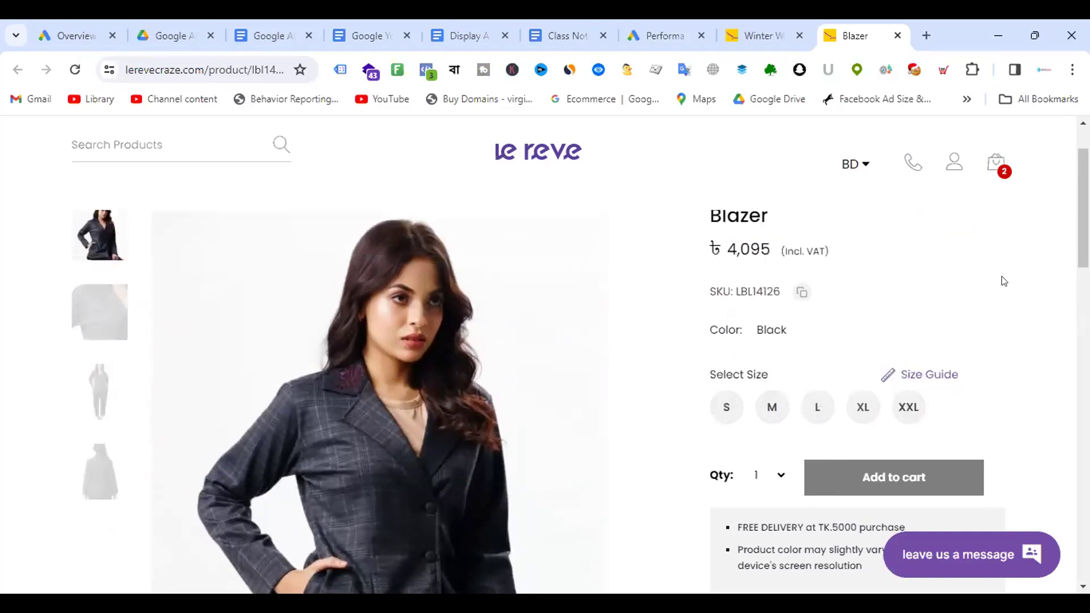
{"action": "key", "text": "ctrl+l"}
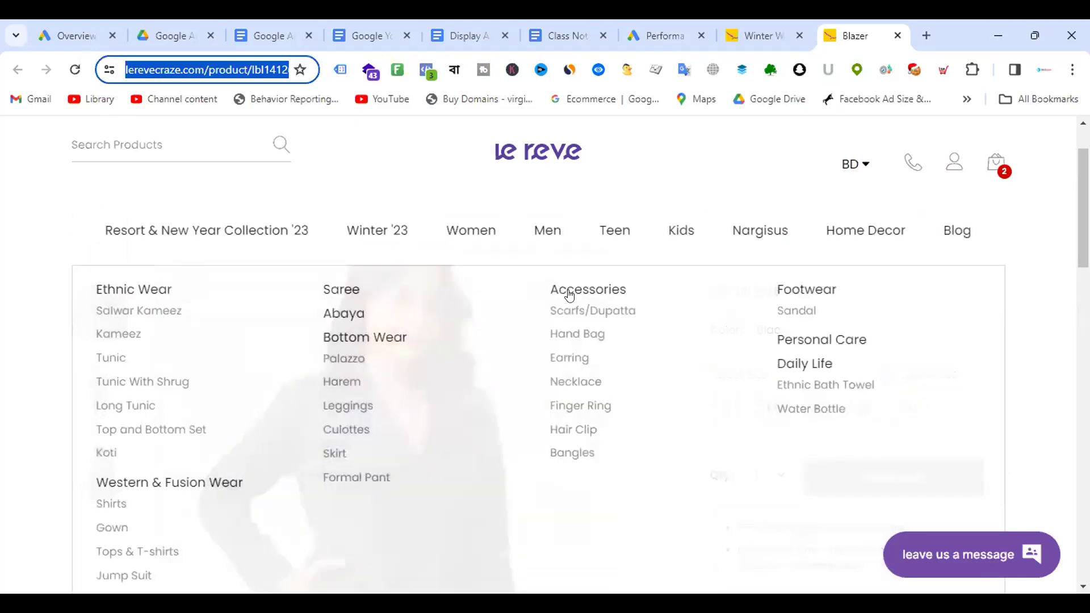
{"action": "left_click", "coordinate": [706, 19]}
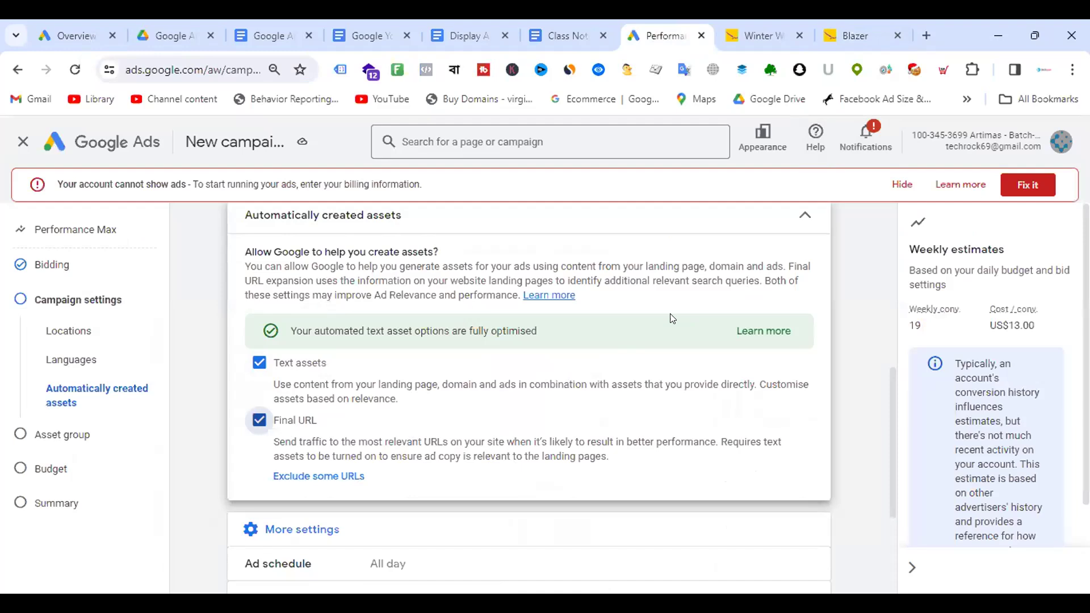
{"action": "left_click", "coordinate": [874, 23]}
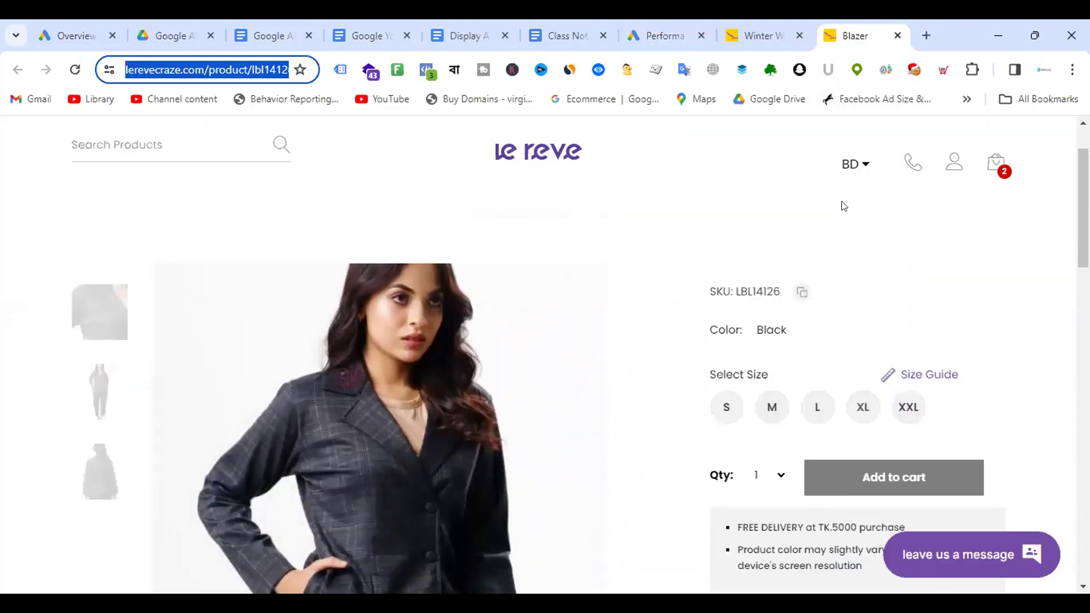
Step: Return to the Google Ads campaign, continue to the asset group stage, and view its Final URL, image and logo fields
{"action": "left_click", "coordinate": [676, 22]}
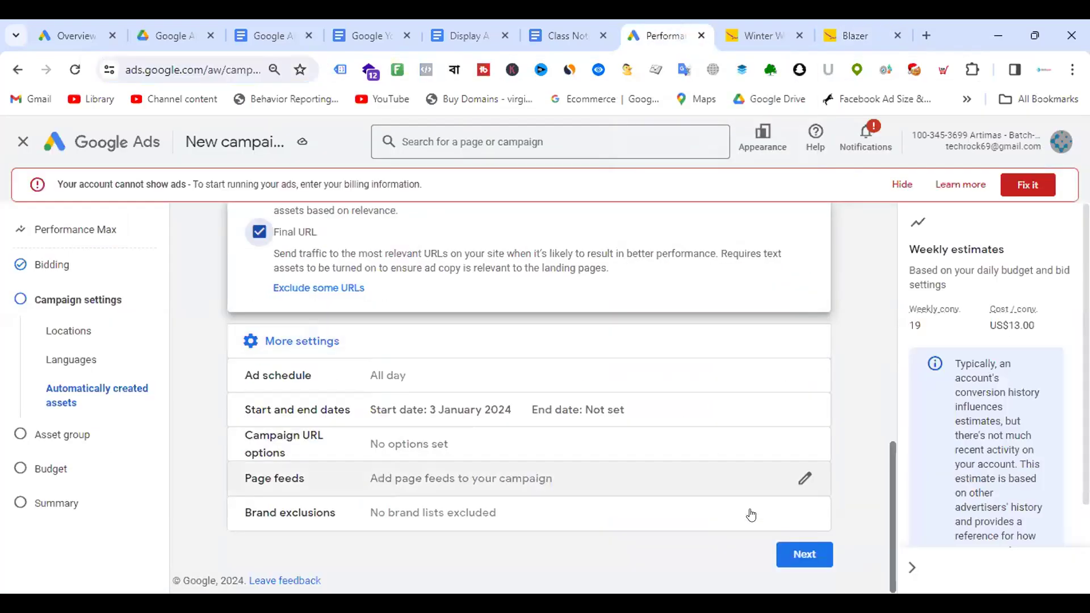
{"action": "left_click", "coordinate": [810, 556]}
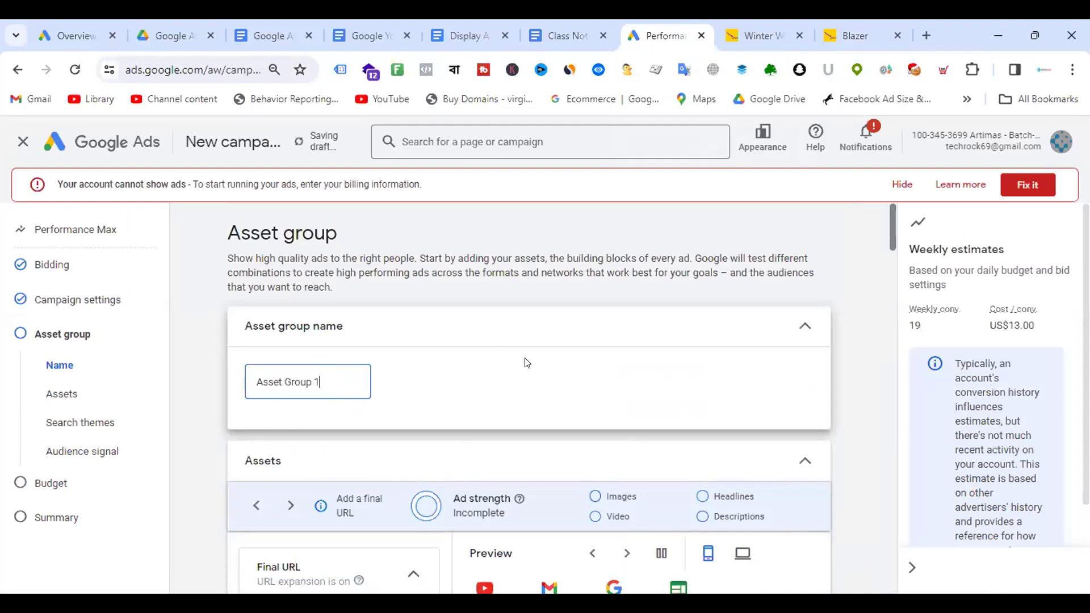
{"action": "scroll", "coordinate": [563, 345], "scroll_direction": "down", "scroll_amount": 5}
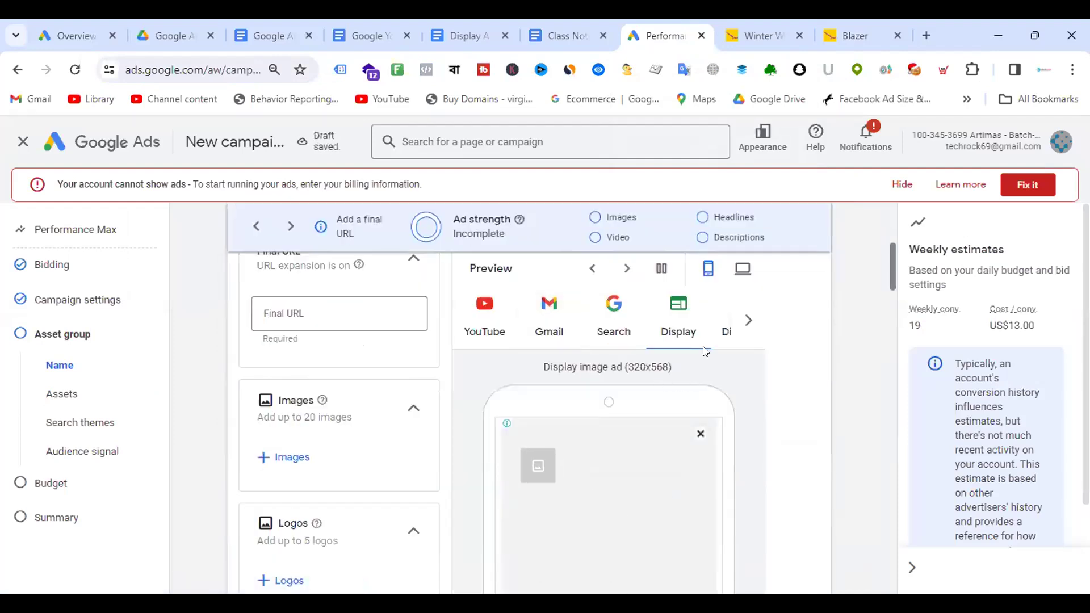
Step: Copy the Le Reve women's winter blazer category link from its browser tab into the asset group's Final URL
{"action": "left_click", "coordinate": [749, 320]}
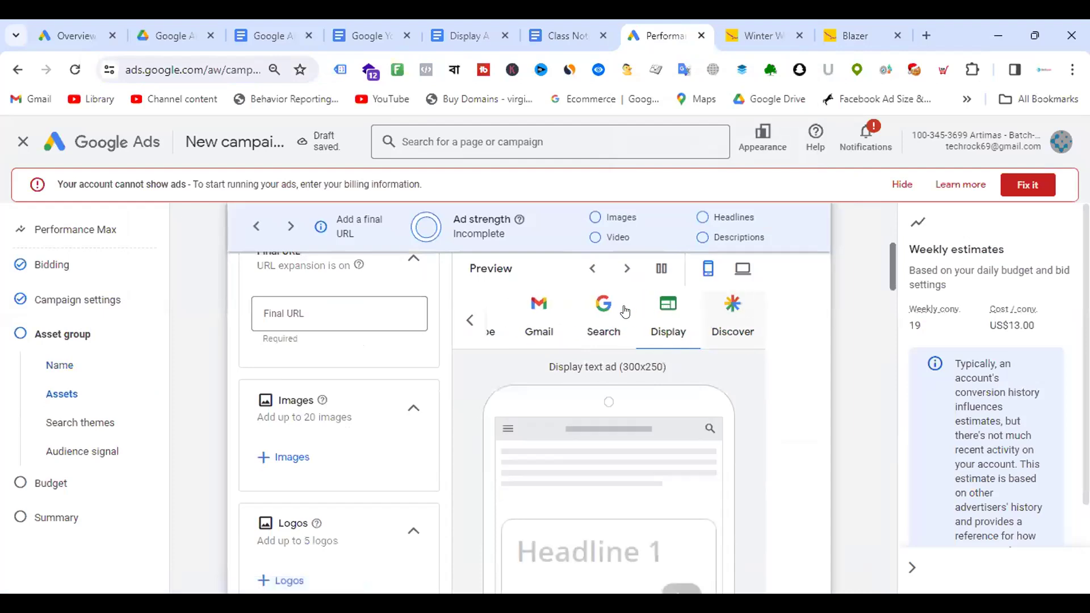
{"action": "scroll", "coordinate": [385, 386], "scroll_direction": "up", "scroll_amount": 2}
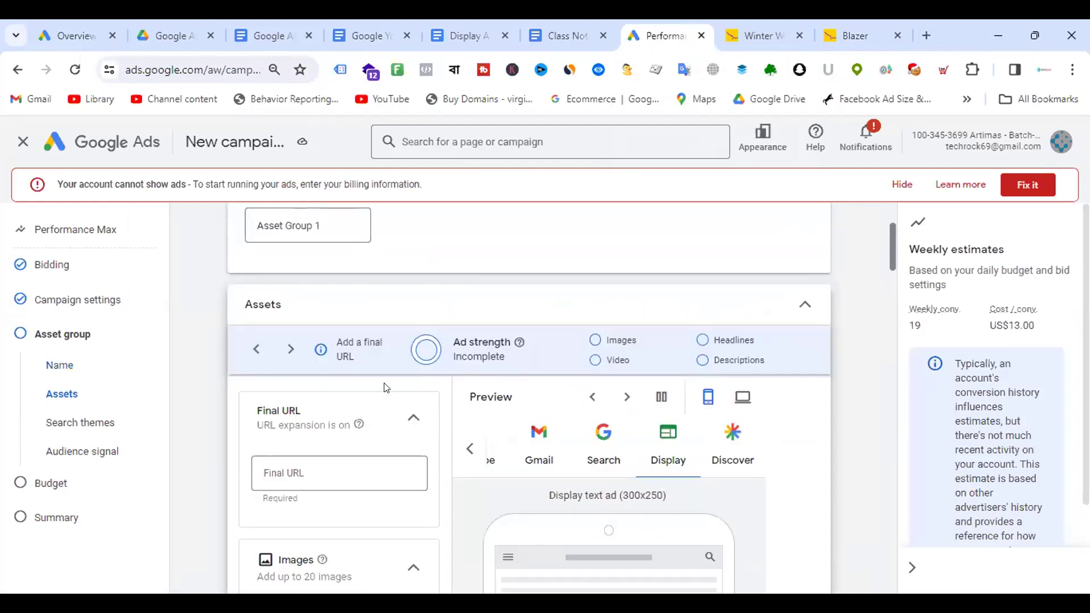
{"action": "left_click", "coordinate": [769, 26]}
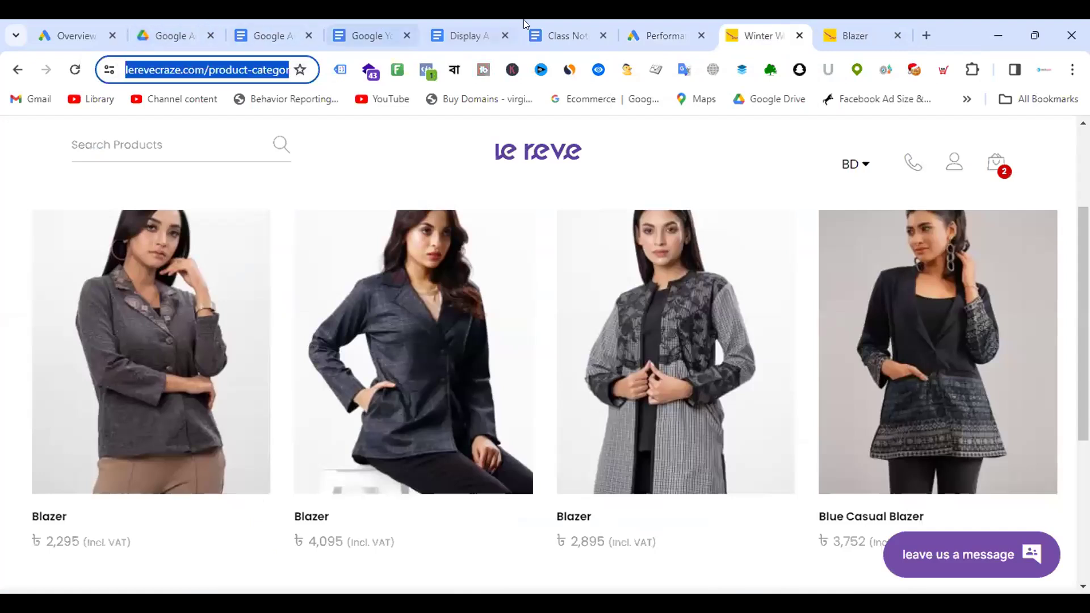
{"action": "left_click", "coordinate": [680, 23]}
{"action": "left_click", "coordinate": [330, 473]}
{"action": "key", "text": "ctrl+v"}
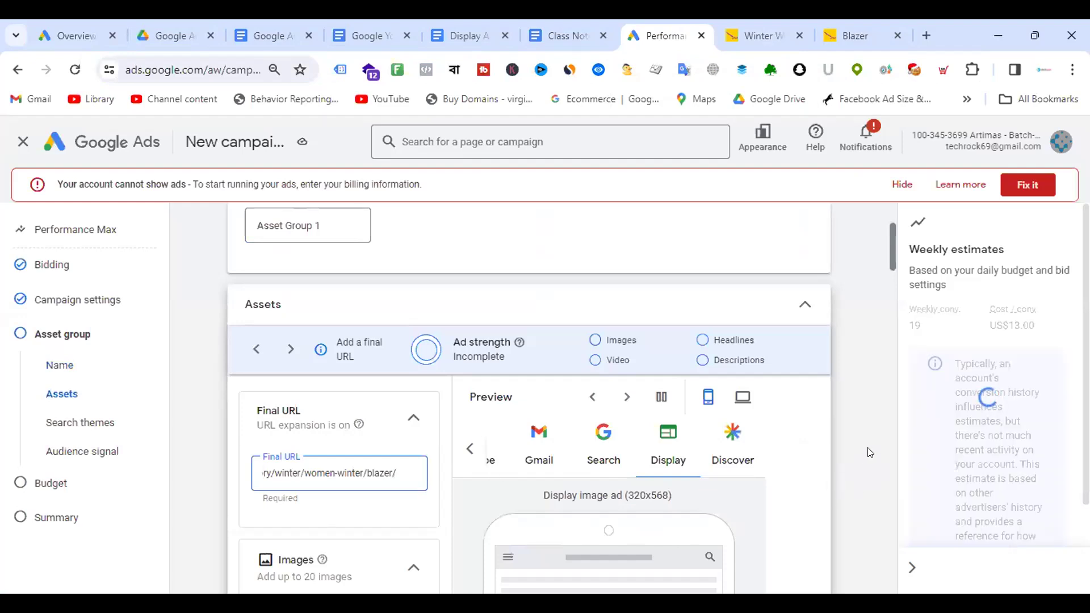
Step: Add the recent-asset image of the woman in the navy cardigan to the asset group's images and save the selection
{"action": "scroll", "coordinate": [426, 322], "scroll_direction": "down", "scroll_amount": 5}
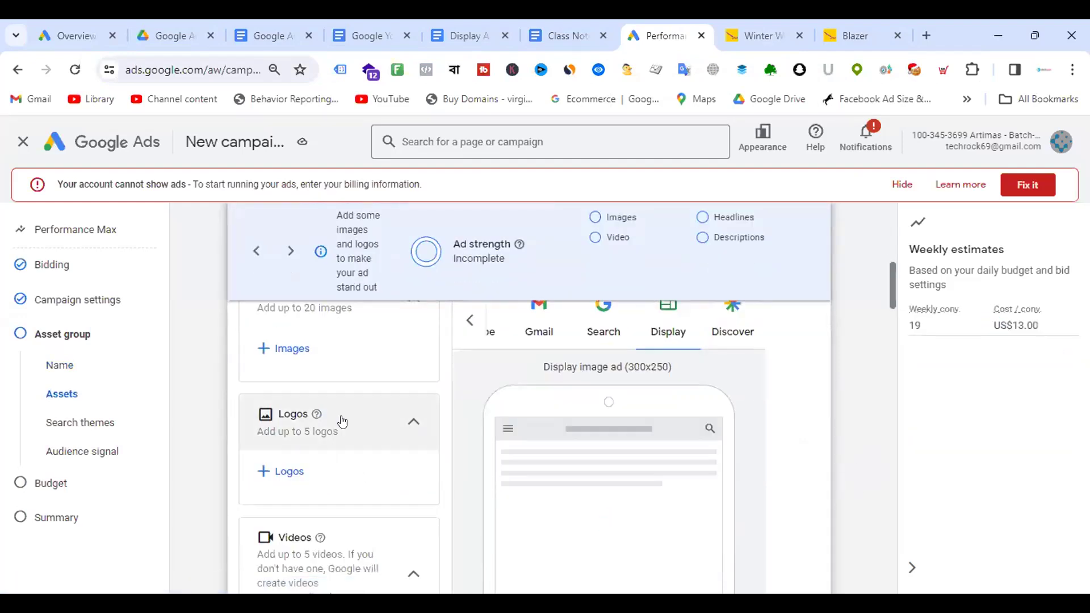
{"action": "scroll", "coordinate": [347, 432], "scroll_direction": "up", "scroll_amount": 1}
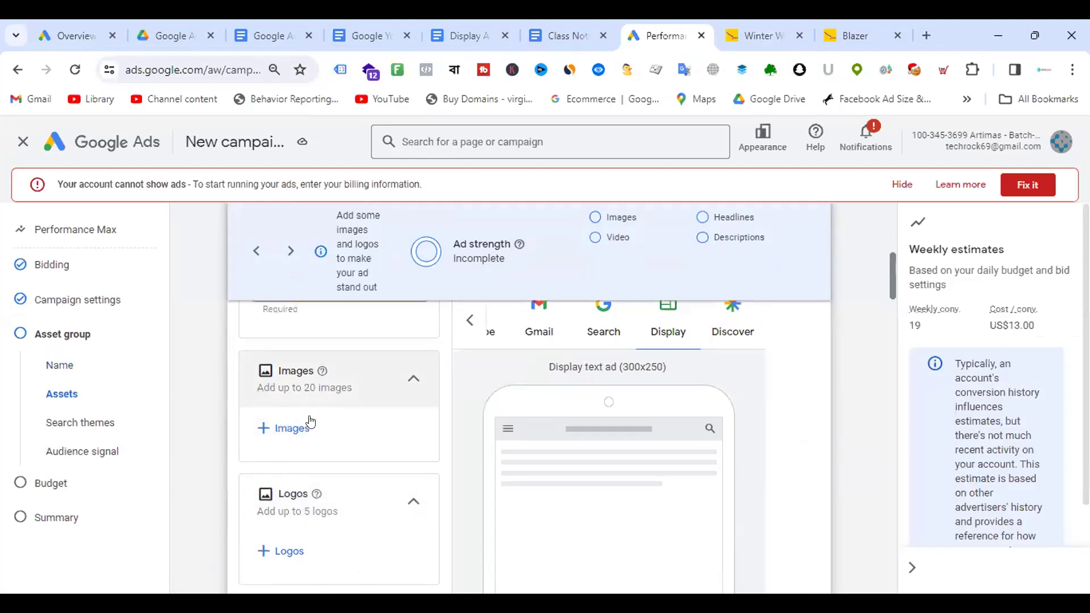
{"action": "left_click", "coordinate": [293, 428]}
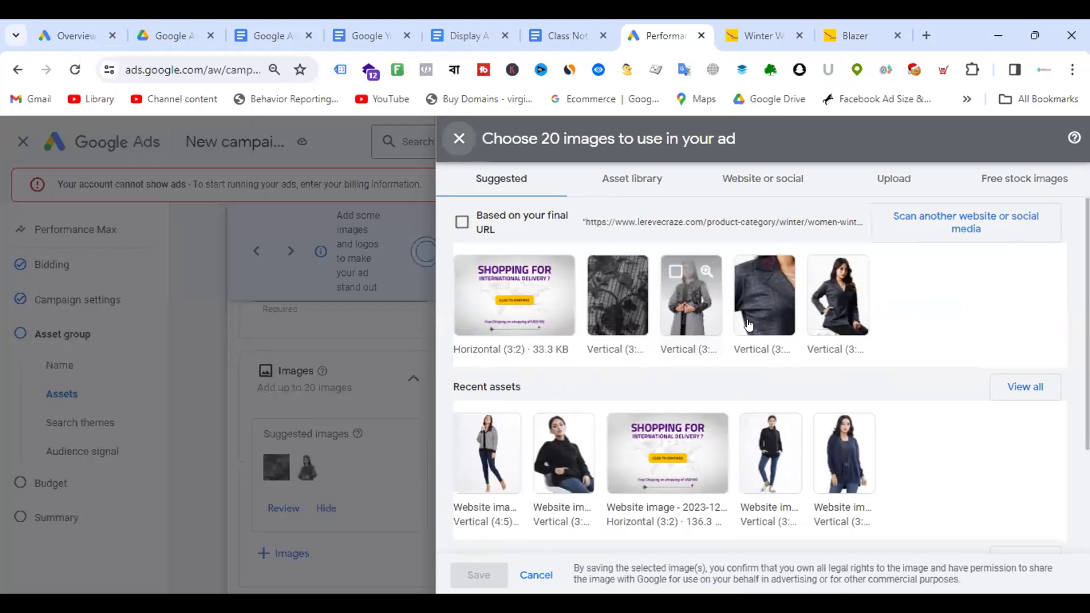
{"action": "left_click", "coordinate": [841, 449]}
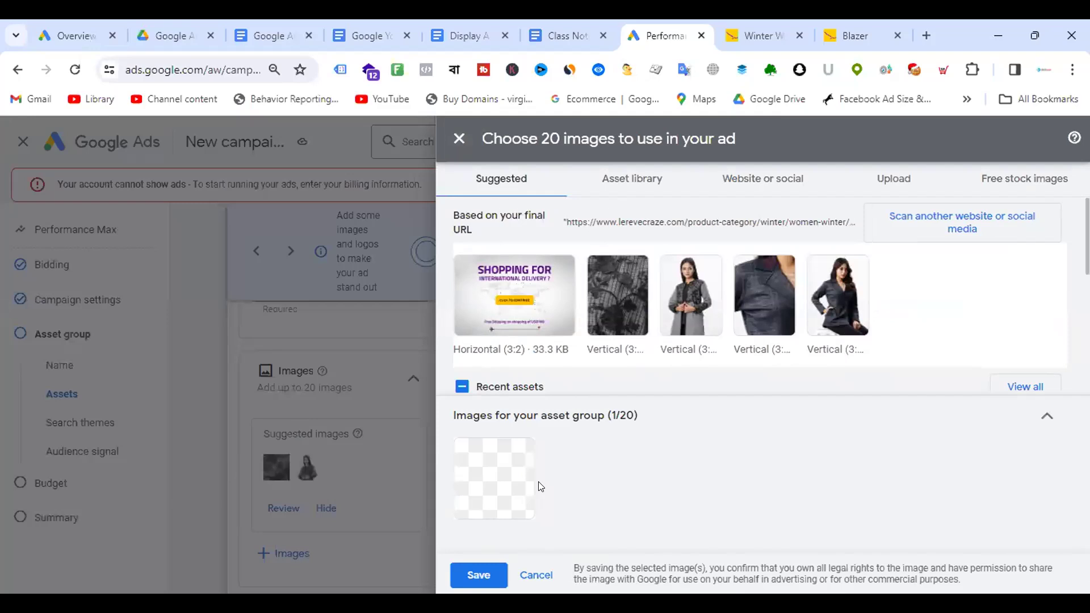
{"action": "left_click", "coordinate": [478, 574]}
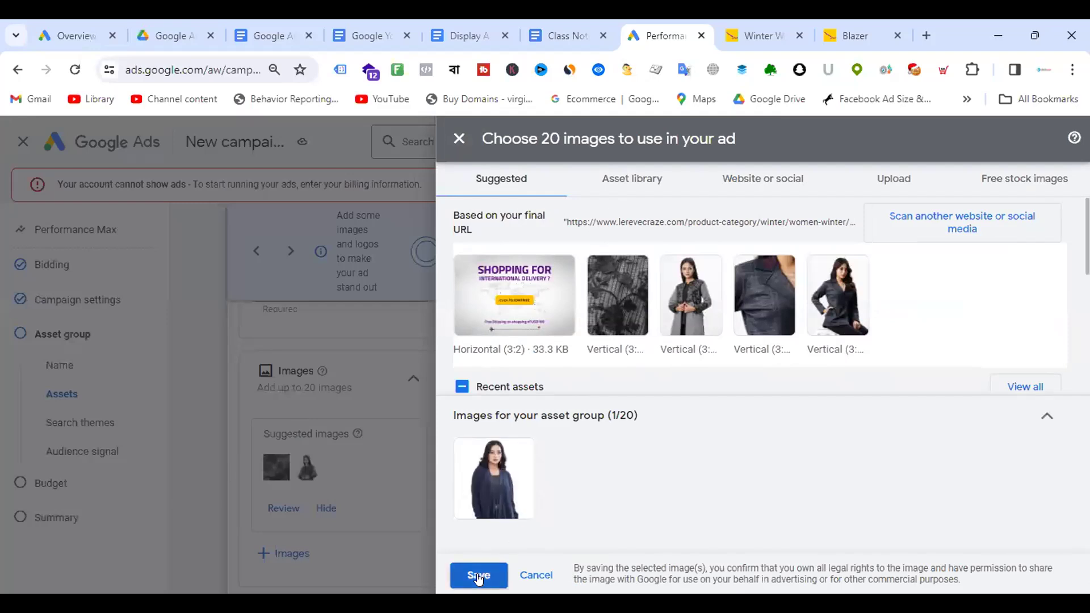
Step: Reopen the asset group's image selection and add the suggested grey patterned blazer image with a 1:1 crop
{"action": "scroll", "coordinate": [363, 397], "scroll_direction": "down", "scroll_amount": 4}
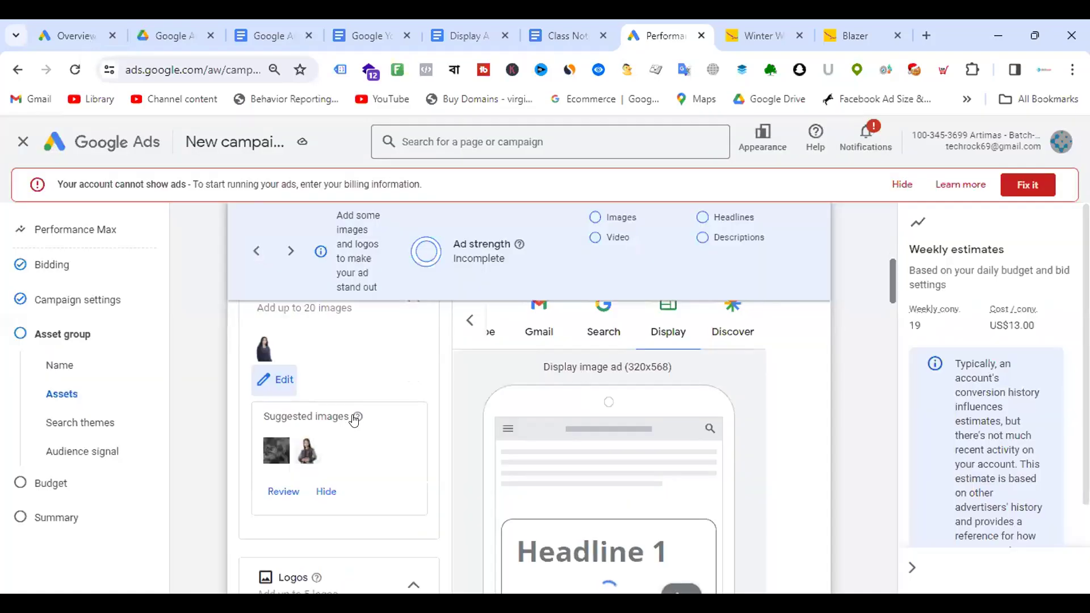
{"action": "scroll", "coordinate": [369, 392], "scroll_direction": "up", "scroll_amount": 4}
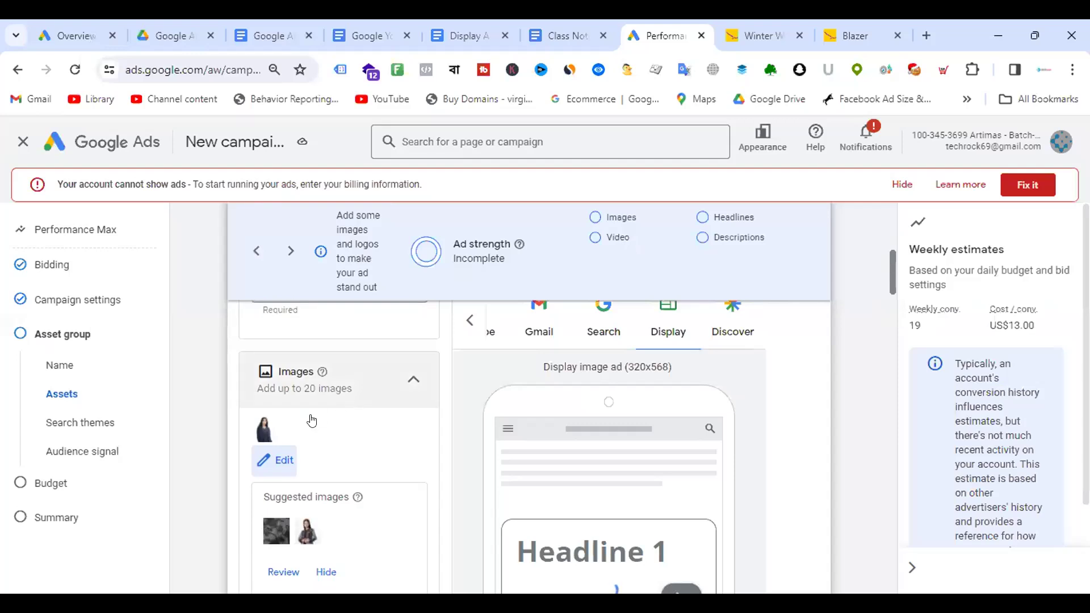
{"action": "left_click", "coordinate": [284, 460]}
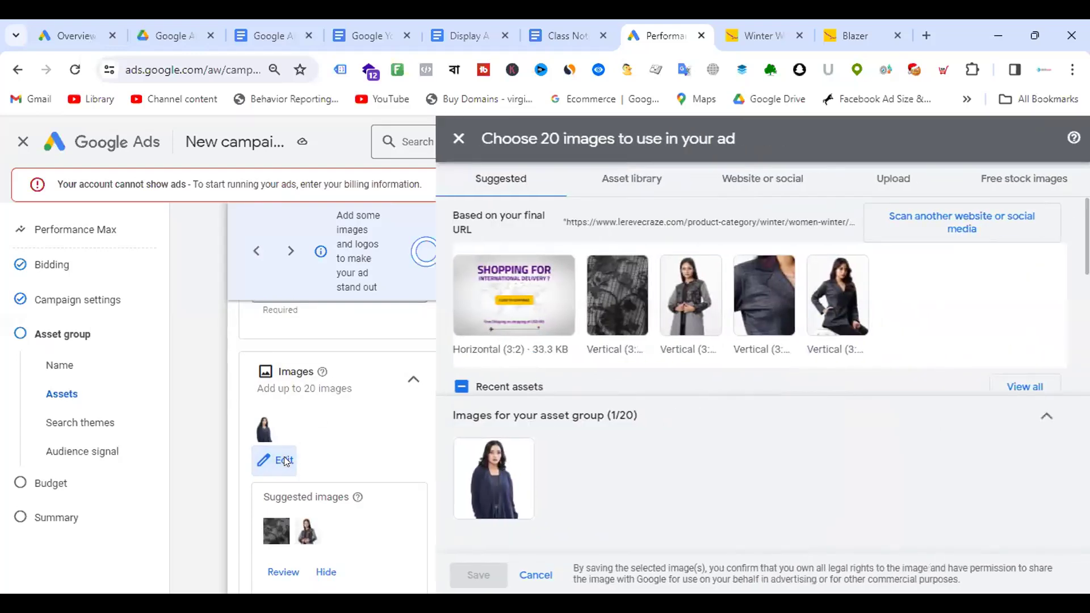
{"action": "left_click", "coordinate": [684, 307]}
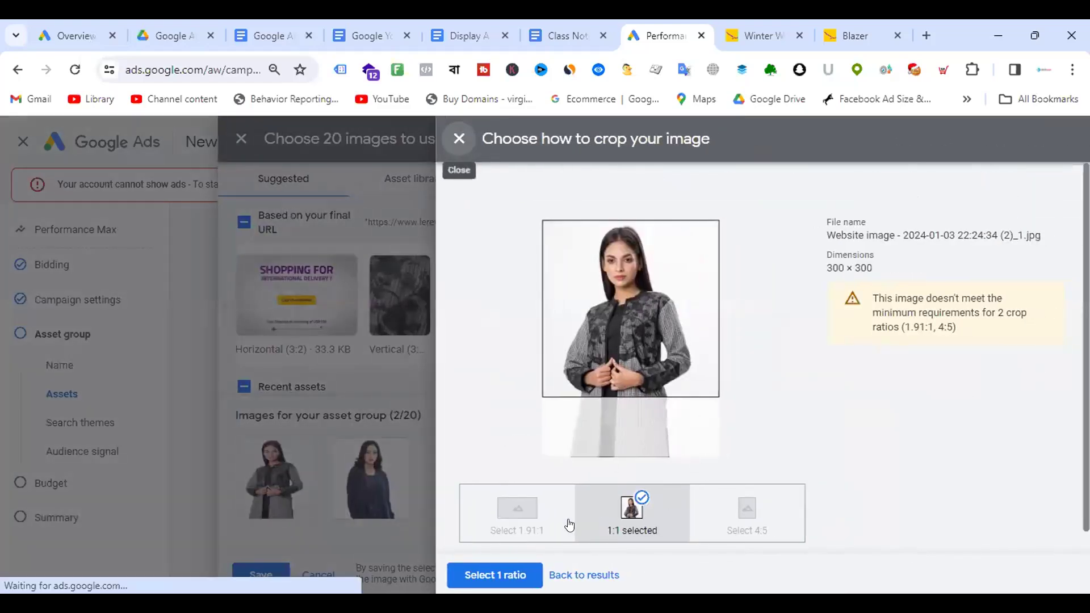
{"action": "left_click_drag", "start_coordinate": [647, 300], "coordinate": [649, 311]}
{"action": "left_click", "coordinate": [495, 575]}
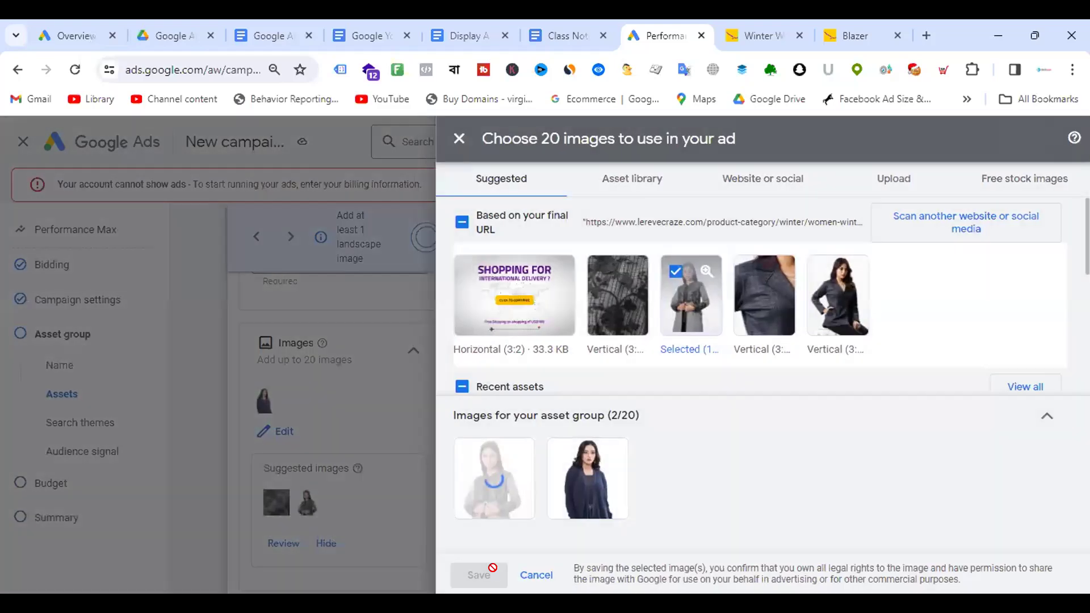
Step: Review the crop of the selected navy cardigan image and confirm its 1:1 ratio
{"action": "left_click", "coordinate": [591, 480]}
{"action": "left_click_drag", "start_coordinate": [638, 372], "coordinate": [700, 417]}
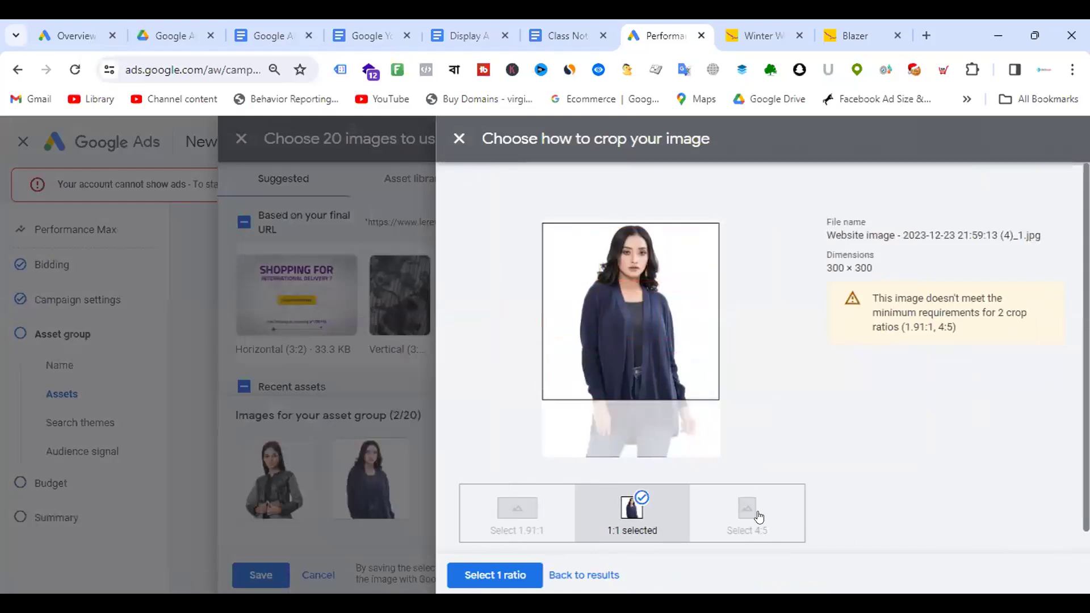
{"action": "left_click", "coordinate": [492, 575]}
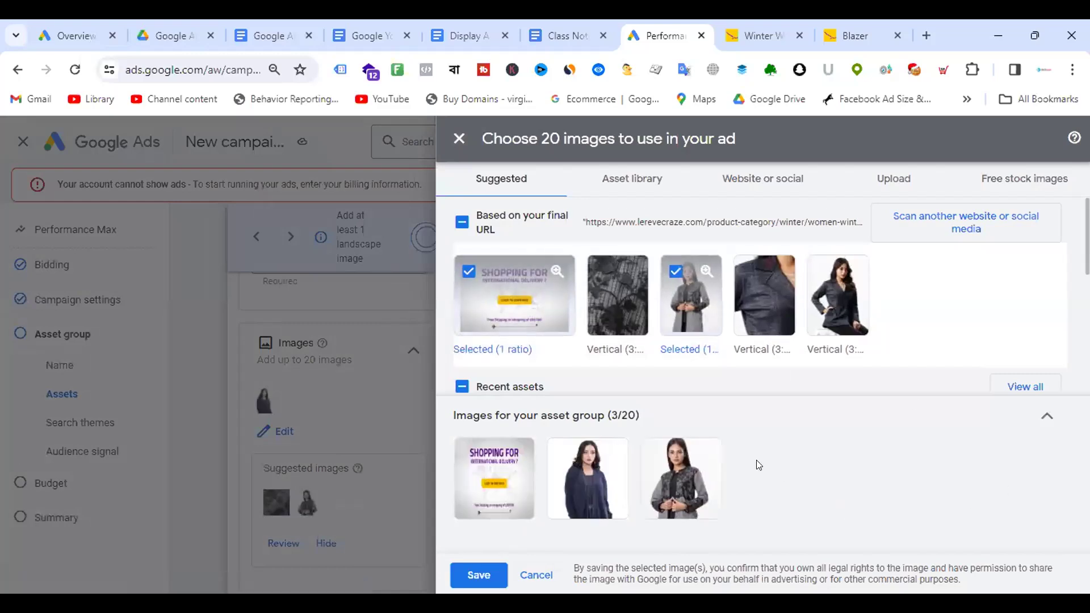
Step: Include the "Shopping for International Delivery" banner in both 1.91:1 and 1:1 crops, and look through the other suggested and free stock images
{"action": "left_click", "coordinate": [513, 483]}
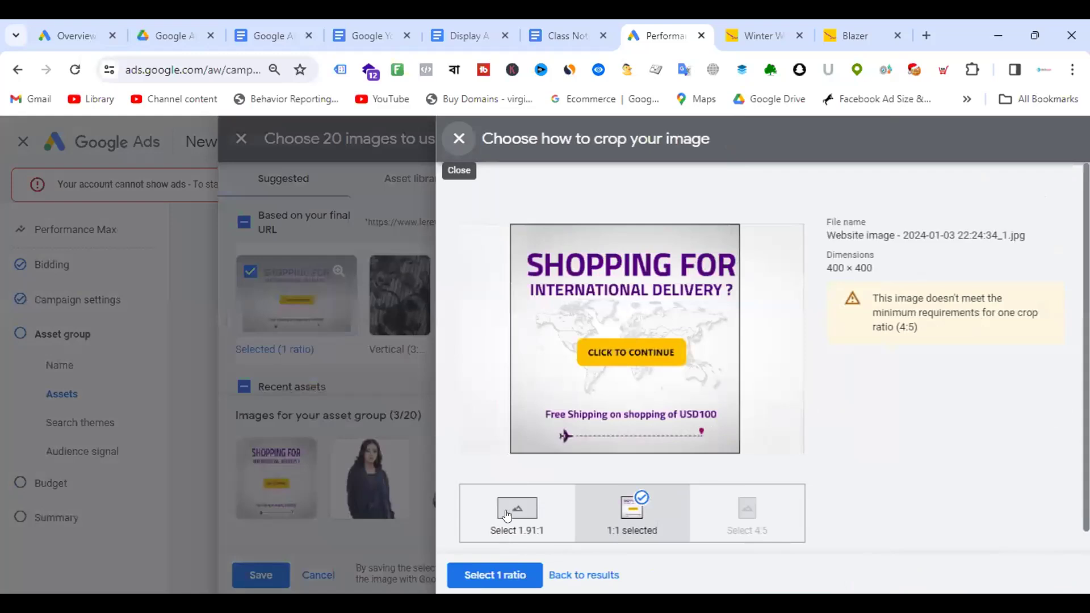
{"action": "left_click", "coordinate": [506, 515]}
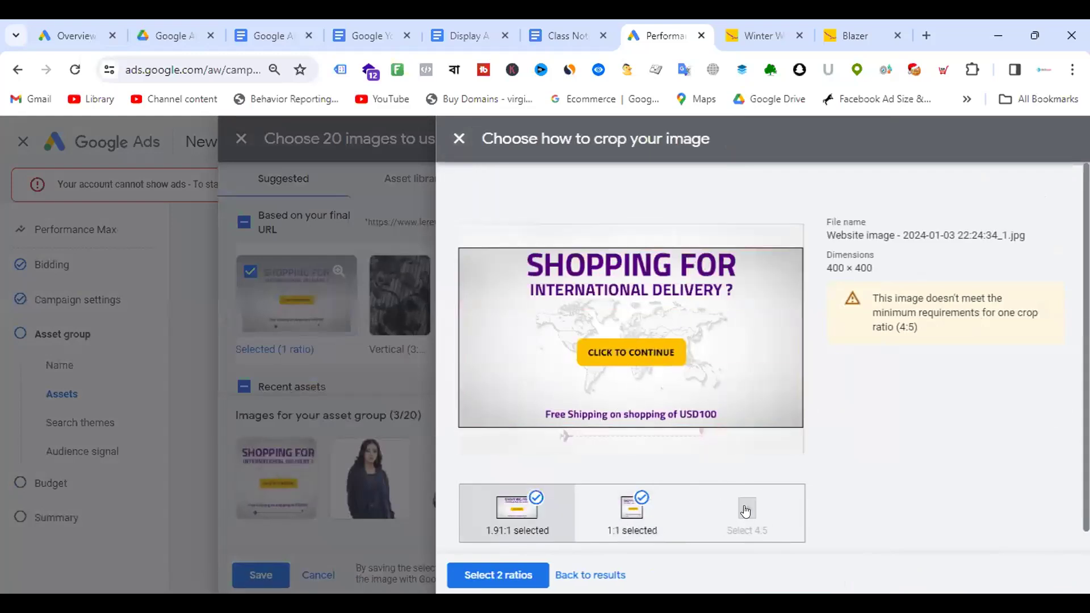
{"action": "left_click", "coordinate": [500, 575]}
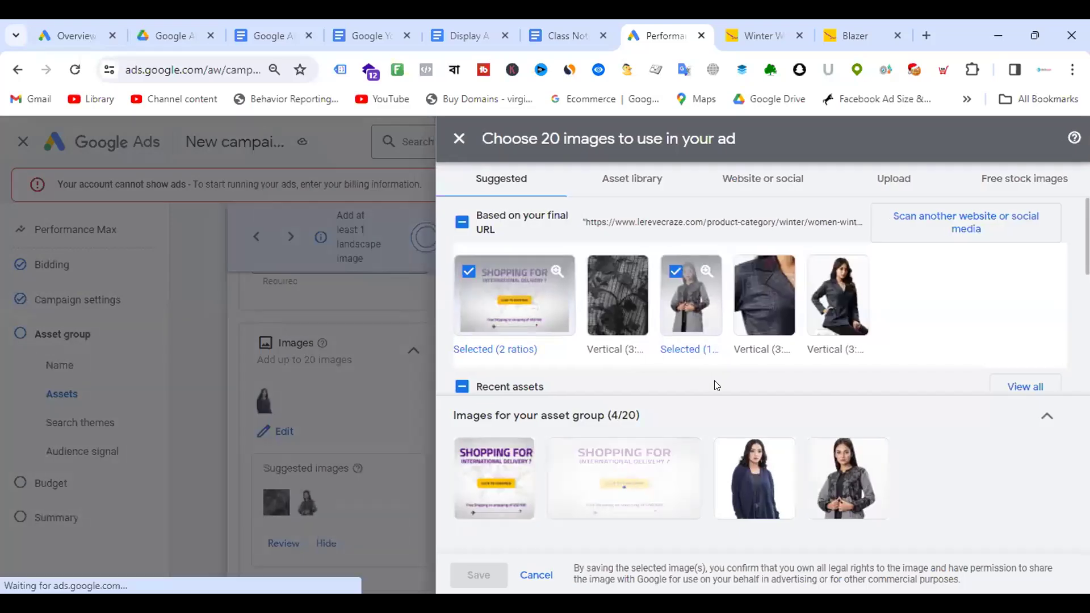
{"action": "scroll", "coordinate": [954, 336], "scroll_direction": "down", "scroll_amount": 3}
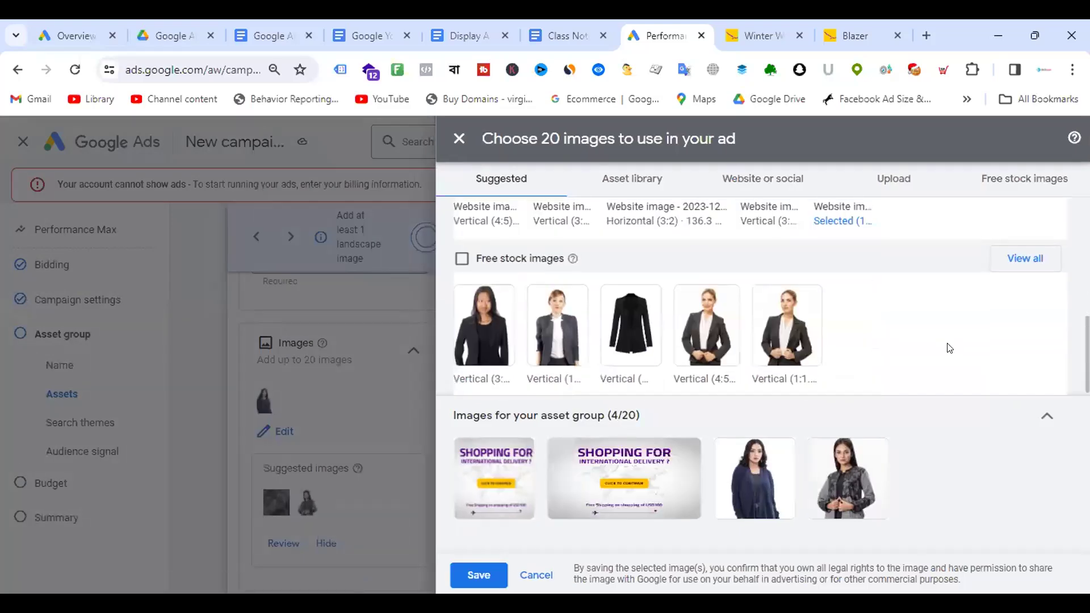
{"action": "scroll", "coordinate": [921, 295], "scroll_direction": "up", "scroll_amount": 3}
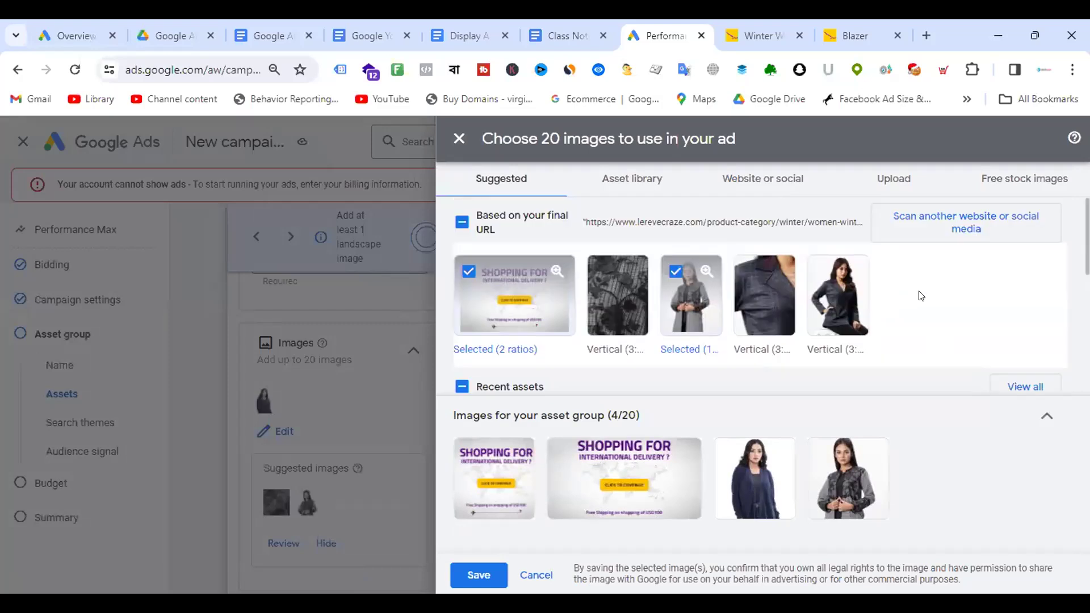
{"action": "left_click", "coordinate": [763, 178]}
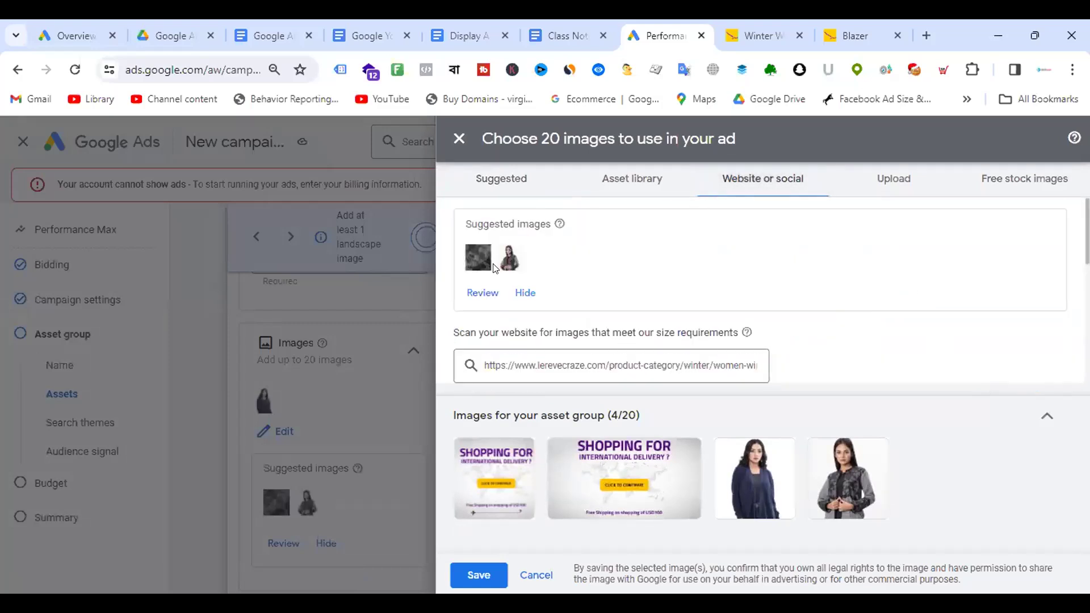
{"action": "left_click", "coordinate": [631, 359]}
{"action": "key", "text": "ctrl+a"}
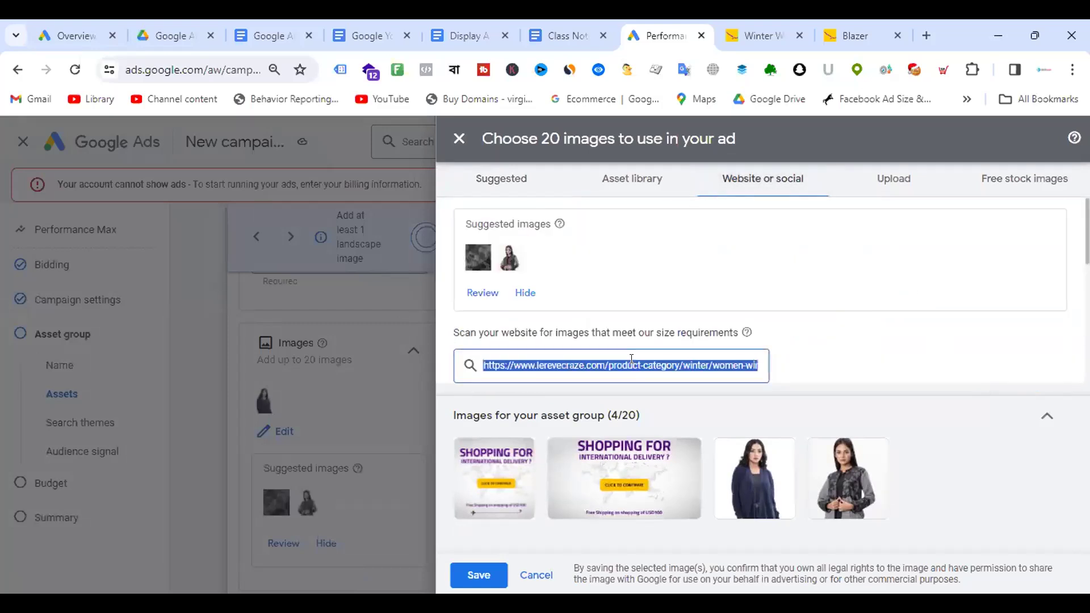
{"action": "key", "text": "ctrl+v"}
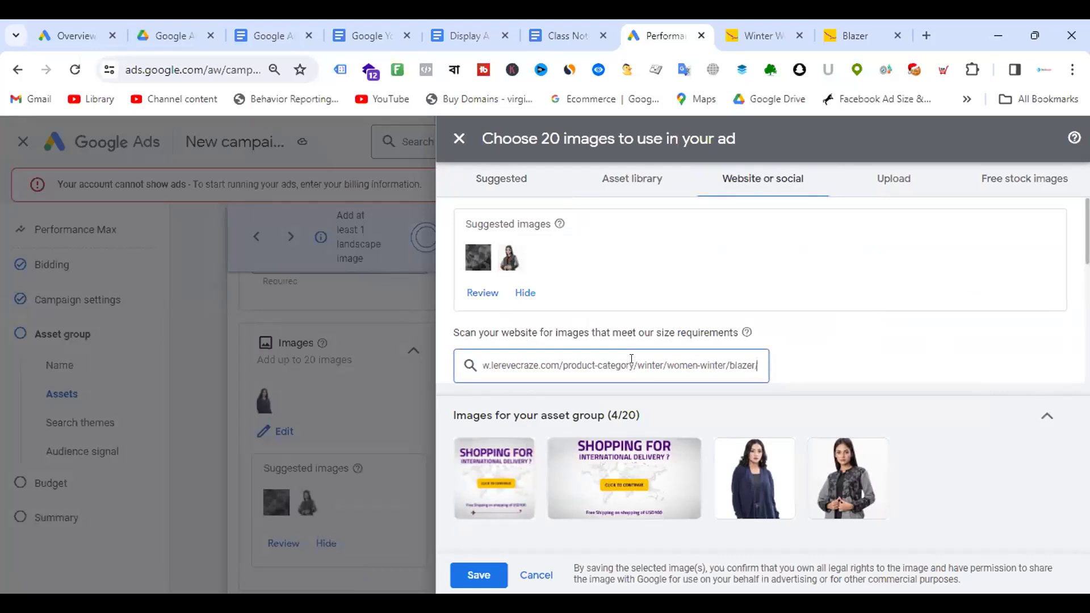
{"action": "key", "text": "Return"}
{"action": "scroll", "coordinate": [823, 341], "scroll_direction": "up", "scroll_amount": 3}
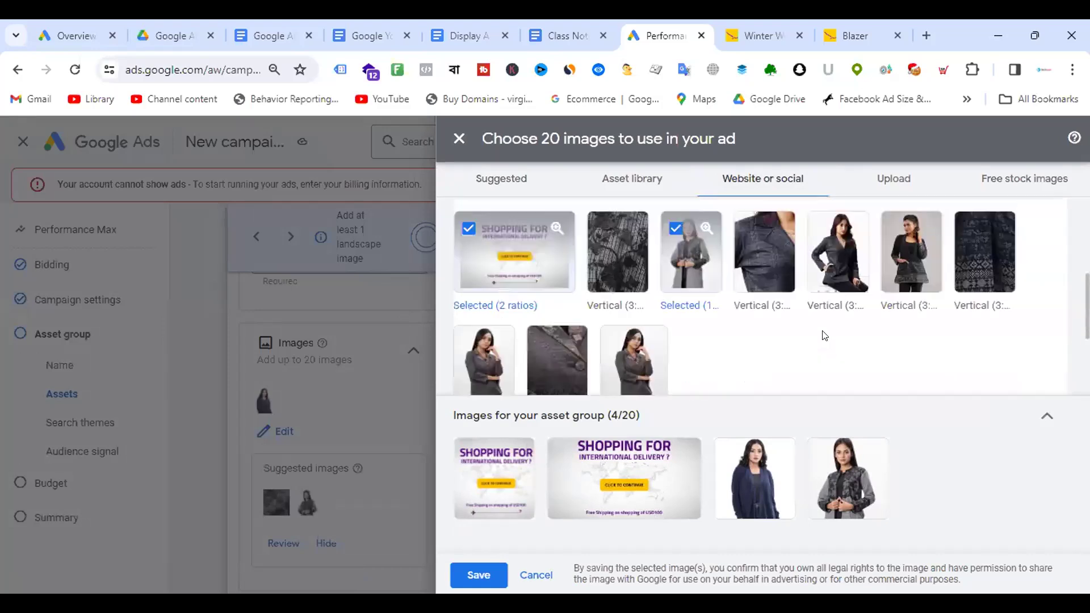
Step: Add the last scanned grey blazer photo in 1.91:1, 1:1 and 4:5 crops, framing the square on the upper body, and save the images
{"action": "left_click", "coordinate": [655, 370]}
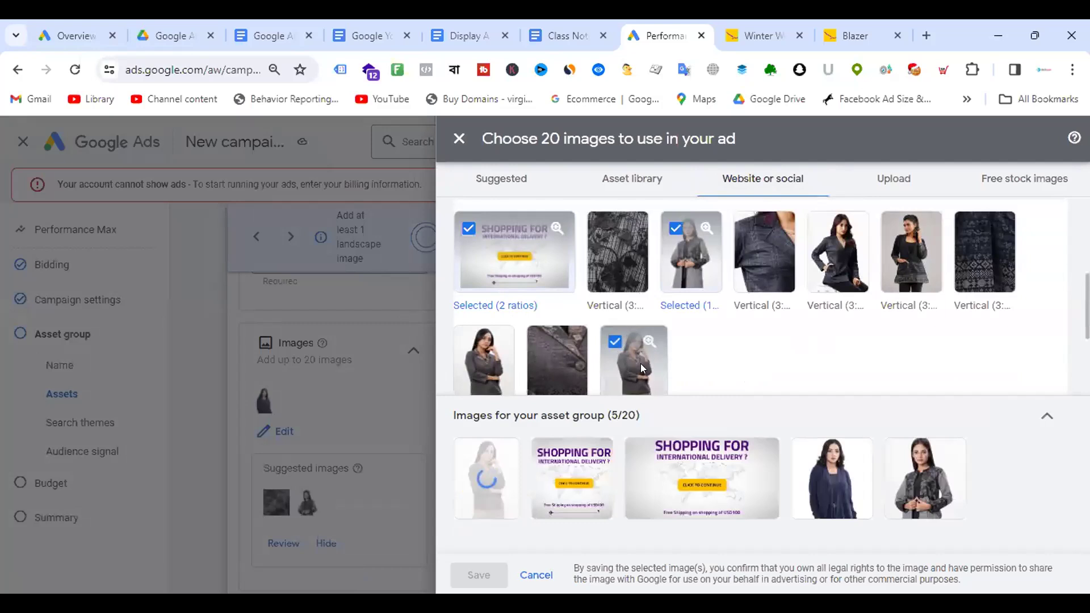
{"action": "left_click", "coordinate": [487, 482]}
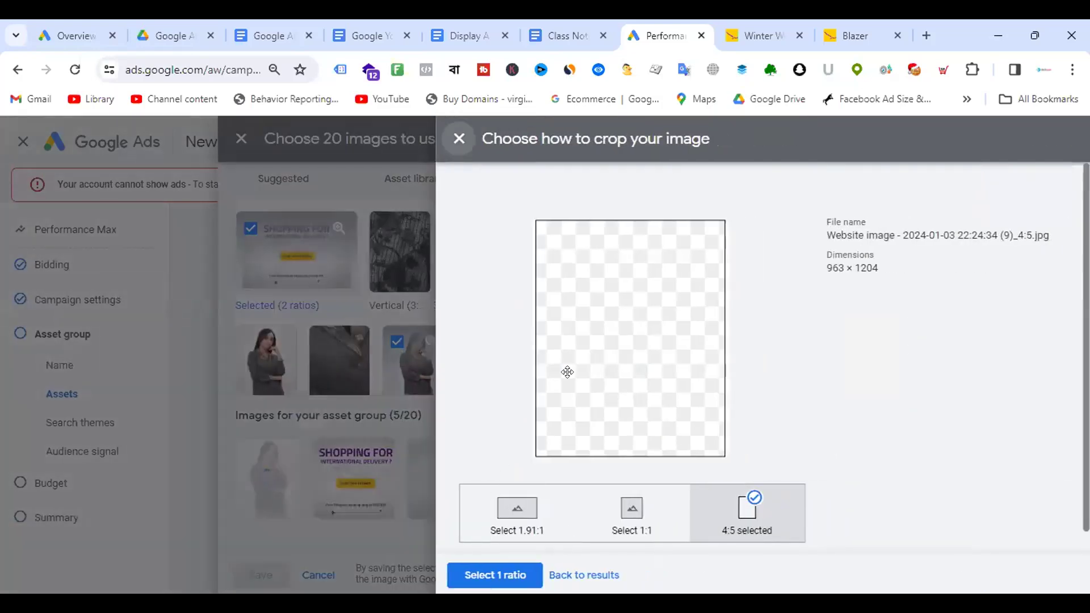
{"action": "left_click", "coordinate": [626, 512]}
{"action": "left_click_drag", "start_coordinate": [633, 378], "coordinate": [624, 280]}
{"action": "left_click", "coordinate": [505, 517]}
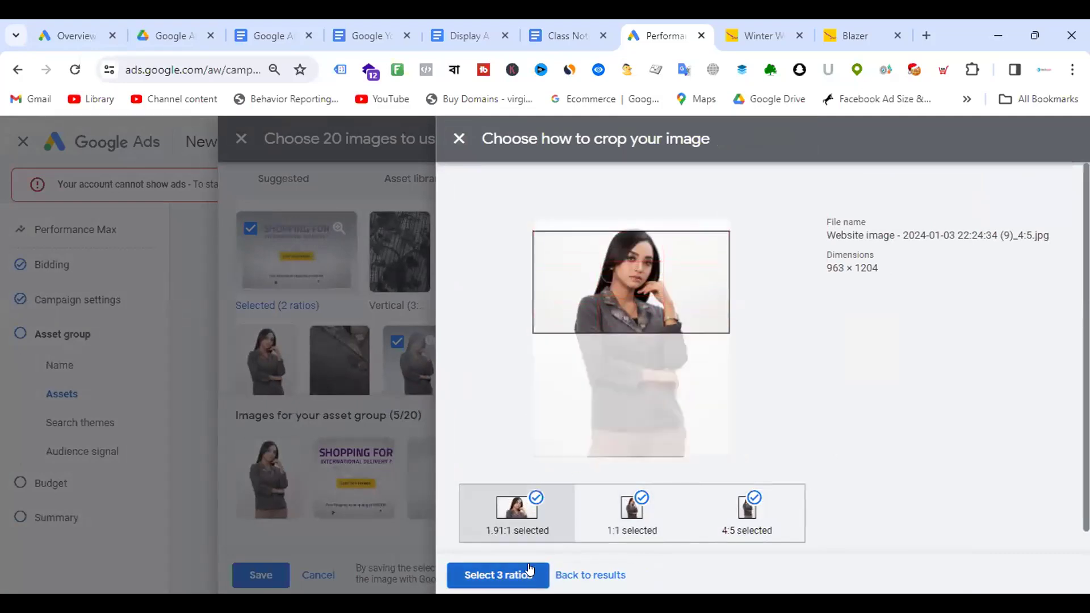
{"action": "left_click", "coordinate": [513, 575]}
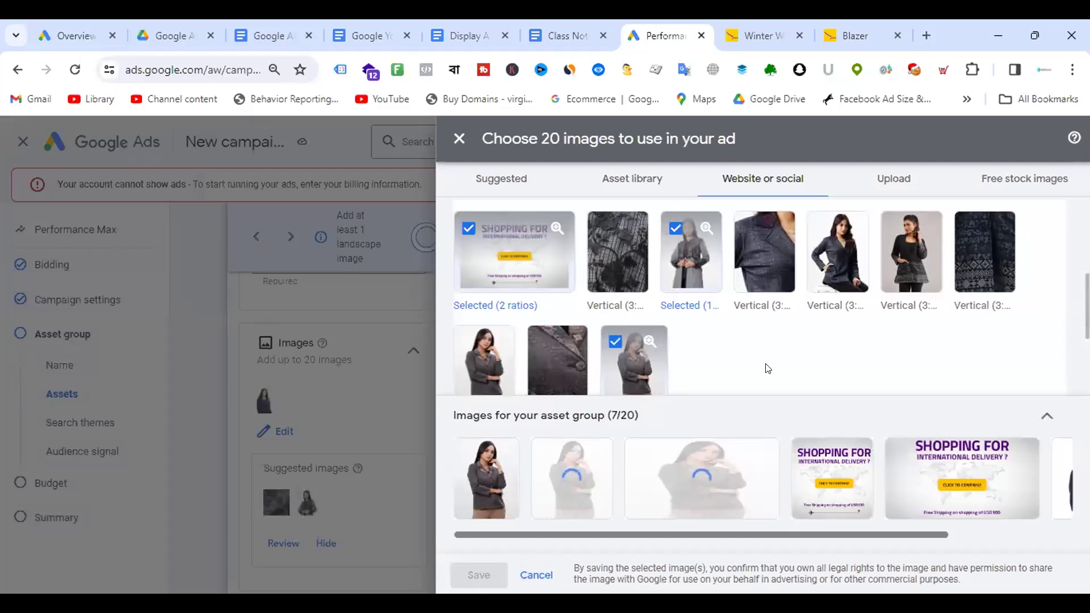
{"action": "left_click", "coordinate": [478, 575]}
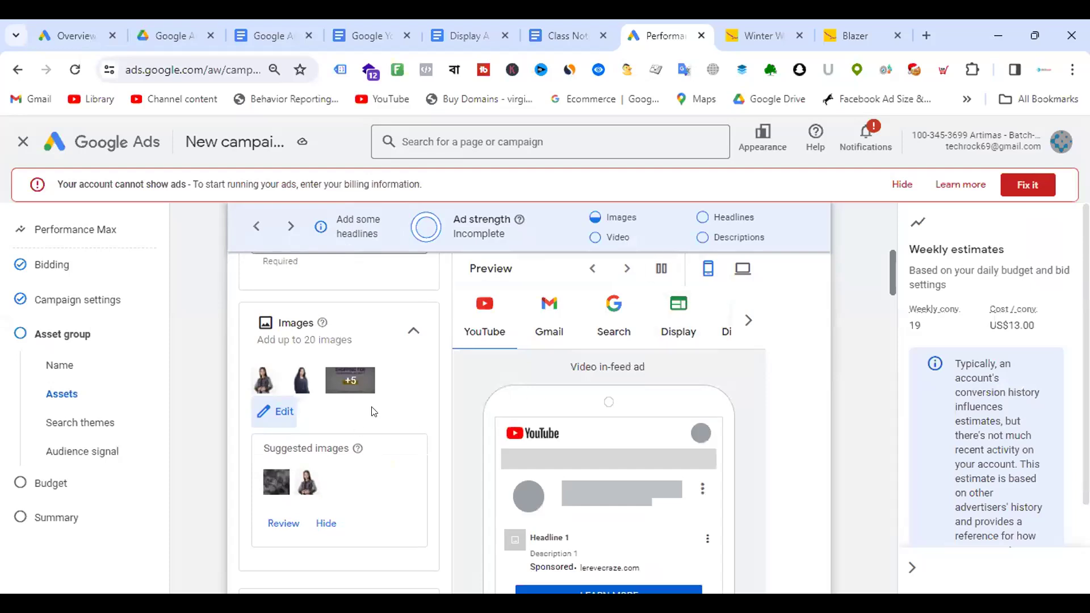
Step: Add the square Le Reve logo from the asset library to the asset group's logos and save it
{"action": "scroll", "coordinate": [372, 411], "scroll_direction": "down", "scroll_amount": 4}
{"action": "left_click", "coordinate": [279, 427]}
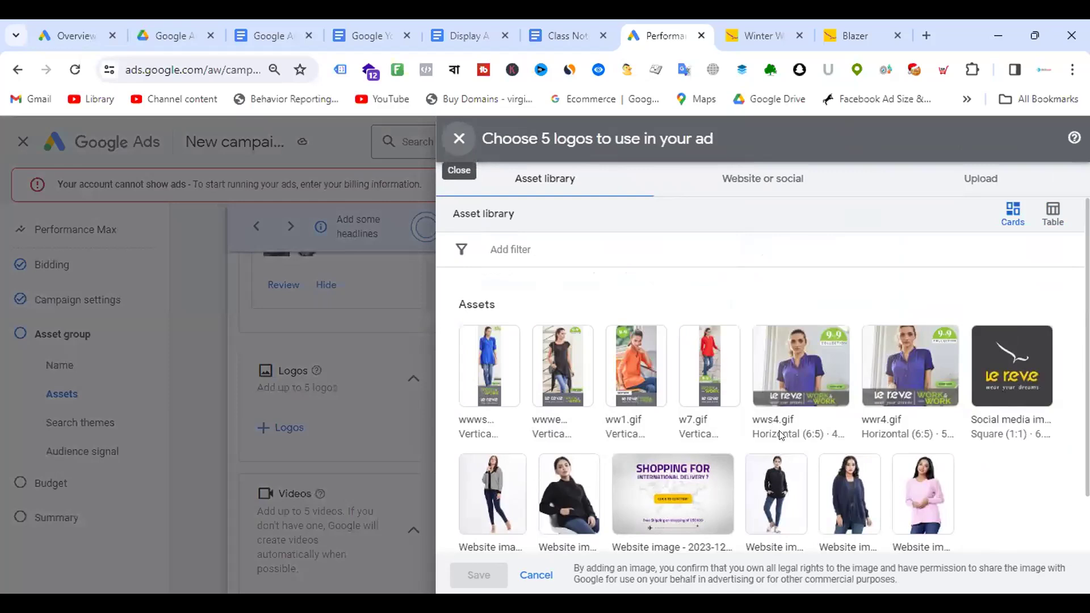
{"action": "scroll", "coordinate": [781, 435], "scroll_direction": "down", "scroll_amount": 2}
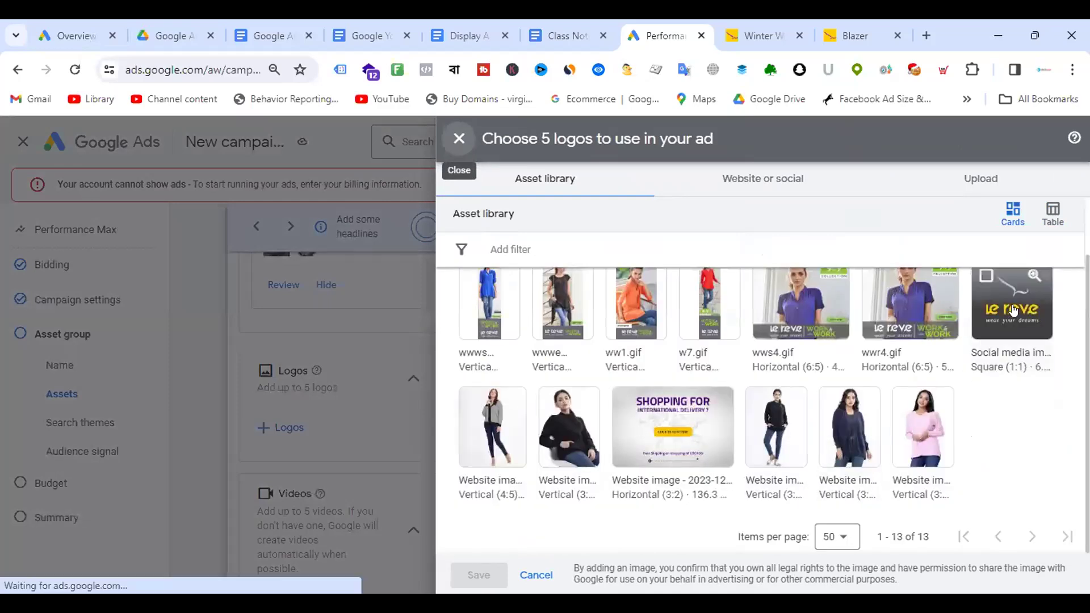
{"action": "left_click", "coordinate": [981, 279]}
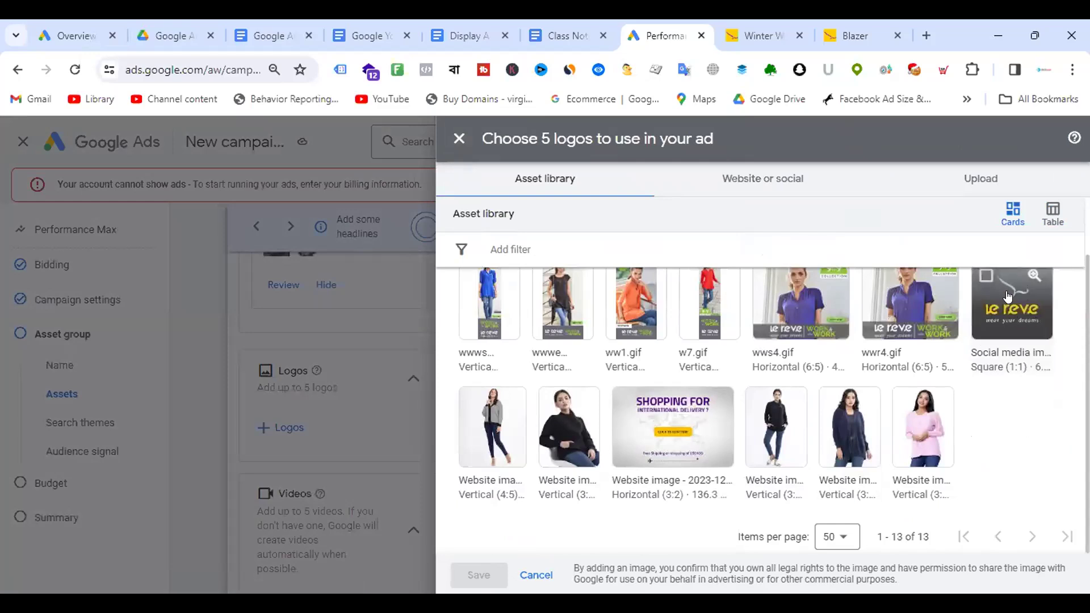
{"action": "left_click", "coordinate": [1007, 297]}
{"action": "left_click", "coordinate": [478, 574]}
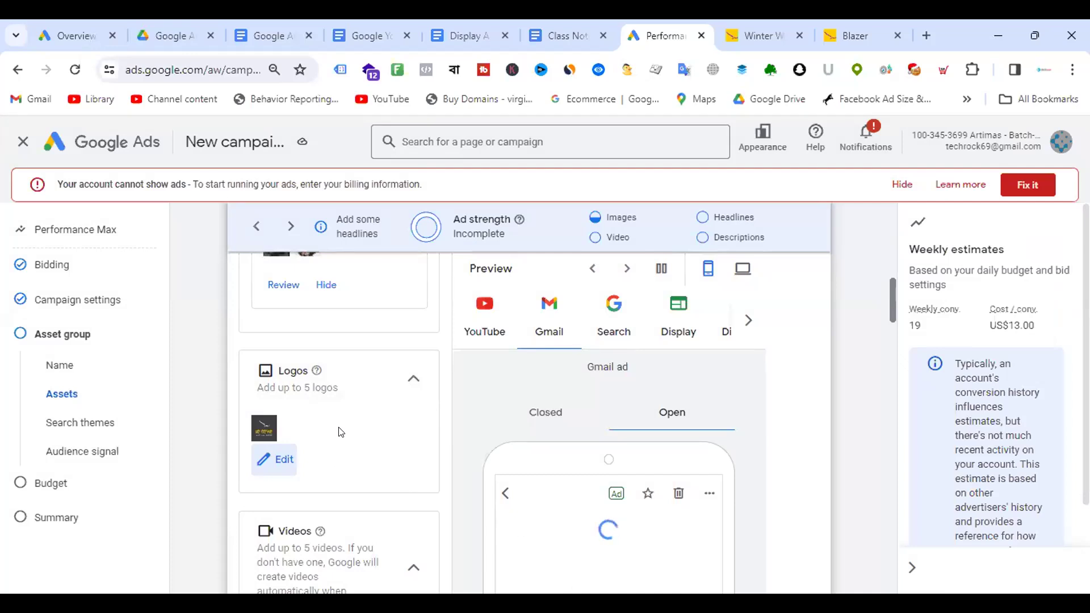
Step: Add the Le Reve Winter 2023 video from the asset library to the asset group and save it
{"action": "scroll", "coordinate": [341, 432], "scroll_direction": "down", "scroll_amount": 4}
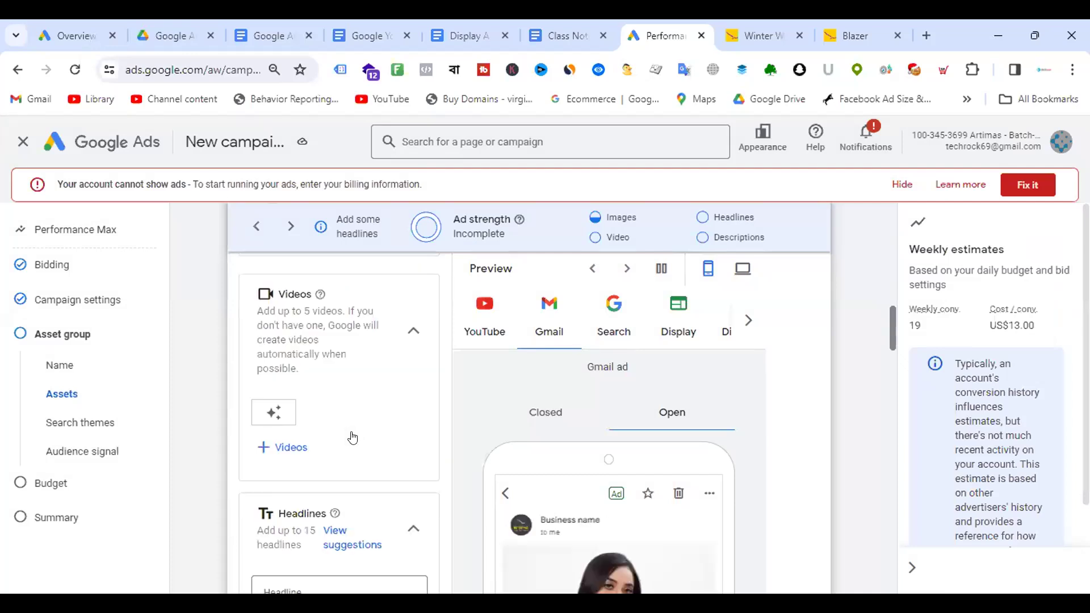
{"action": "scroll", "coordinate": [353, 437], "scroll_direction": "up", "scroll_amount": 5}
{"action": "scroll", "coordinate": [341, 454], "scroll_direction": "down", "scroll_amount": 1}
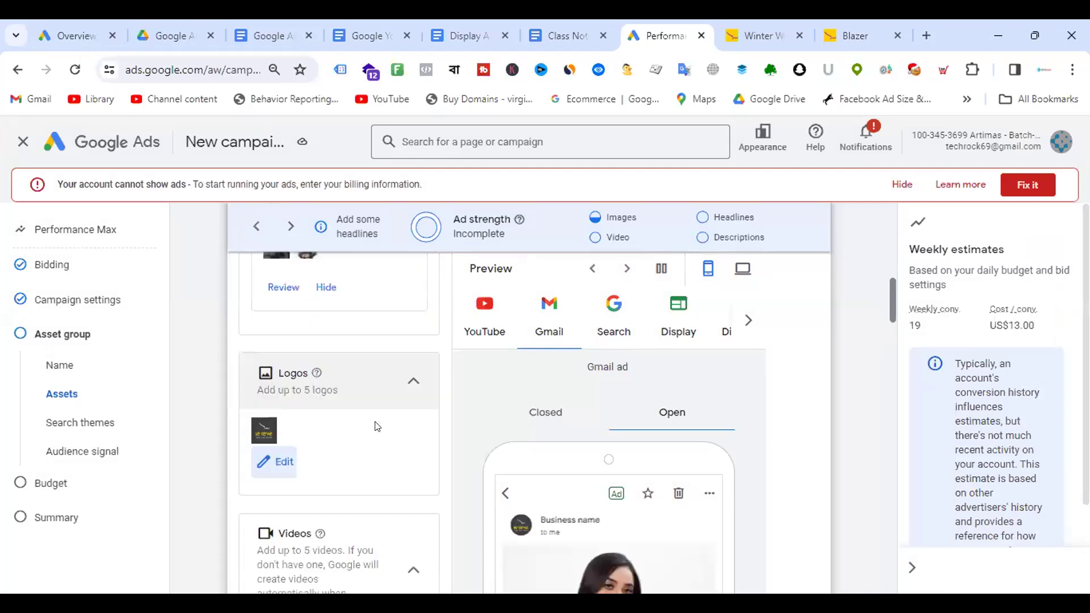
{"action": "scroll", "coordinate": [370, 397], "scroll_direction": "down", "scroll_amount": 5}
{"action": "scroll", "coordinate": [367, 382], "scroll_direction": "up", "scroll_amount": 3}
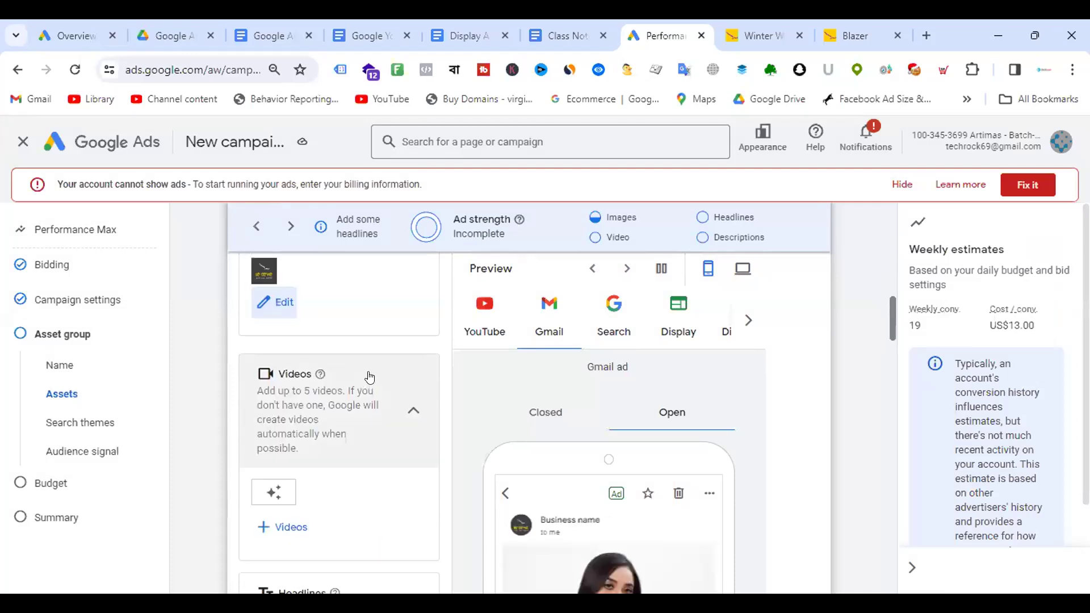
{"action": "scroll", "coordinate": [370, 377], "scroll_direction": "down", "scroll_amount": 1}
{"action": "left_click", "coordinate": [284, 447]}
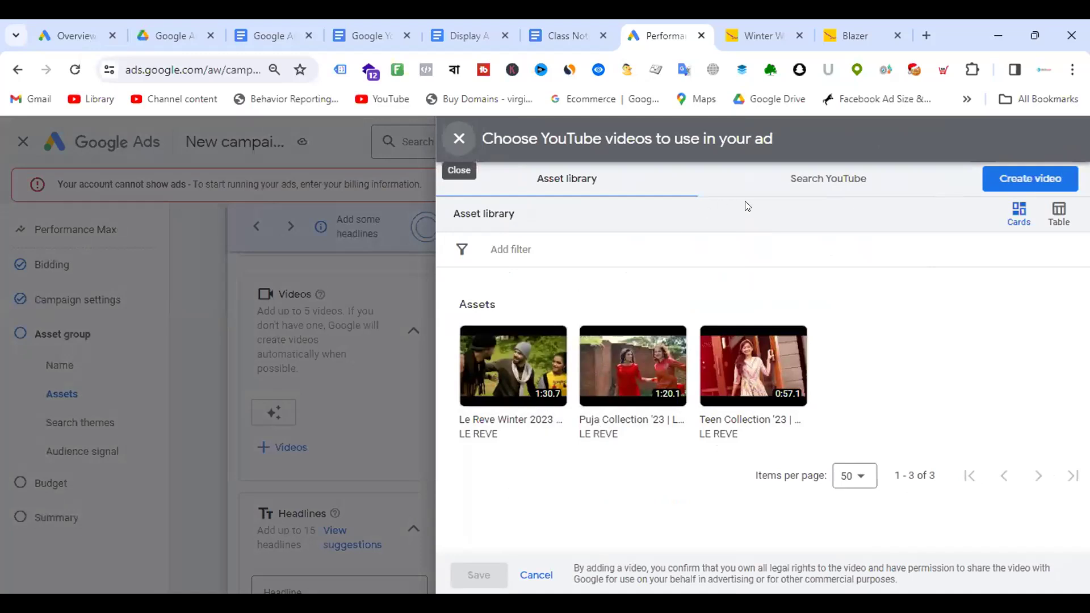
{"action": "mouse_move", "coordinate": [763, 390]}
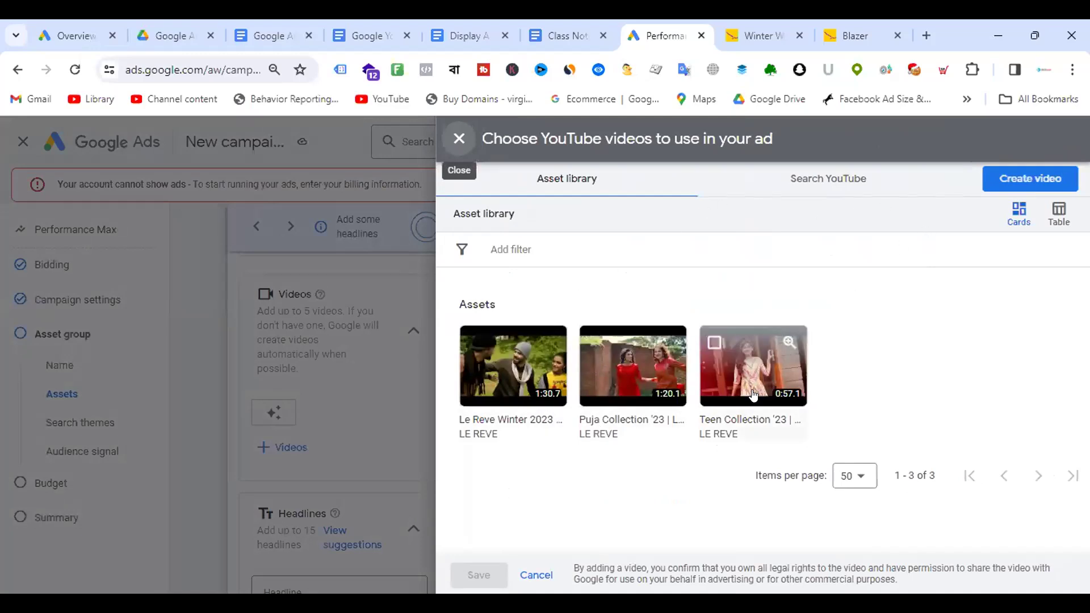
{"action": "left_click", "coordinate": [474, 342]}
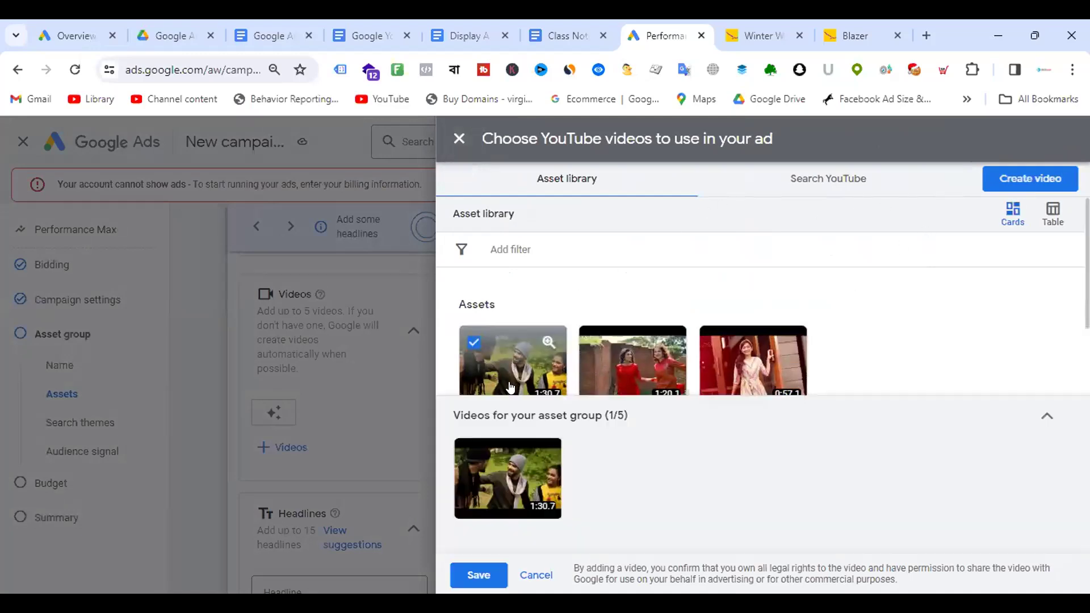
{"action": "left_click", "coordinate": [478, 576]}
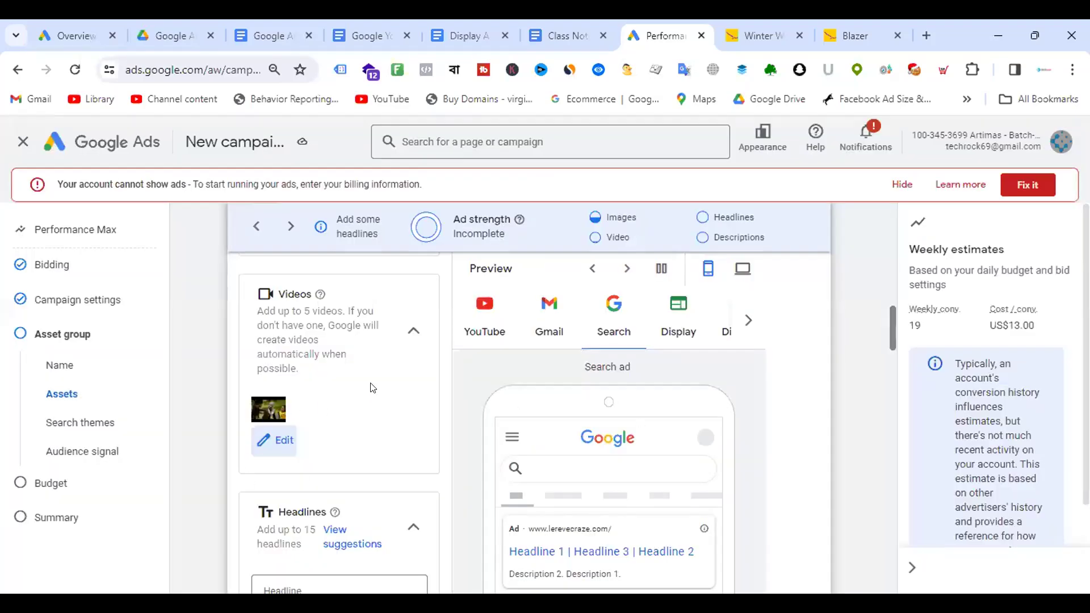
Step: Add the Puja Collection '23 and Teen Collection '23 videos from the asset library to the asset group and save
{"action": "left_click", "coordinate": [281, 445]}
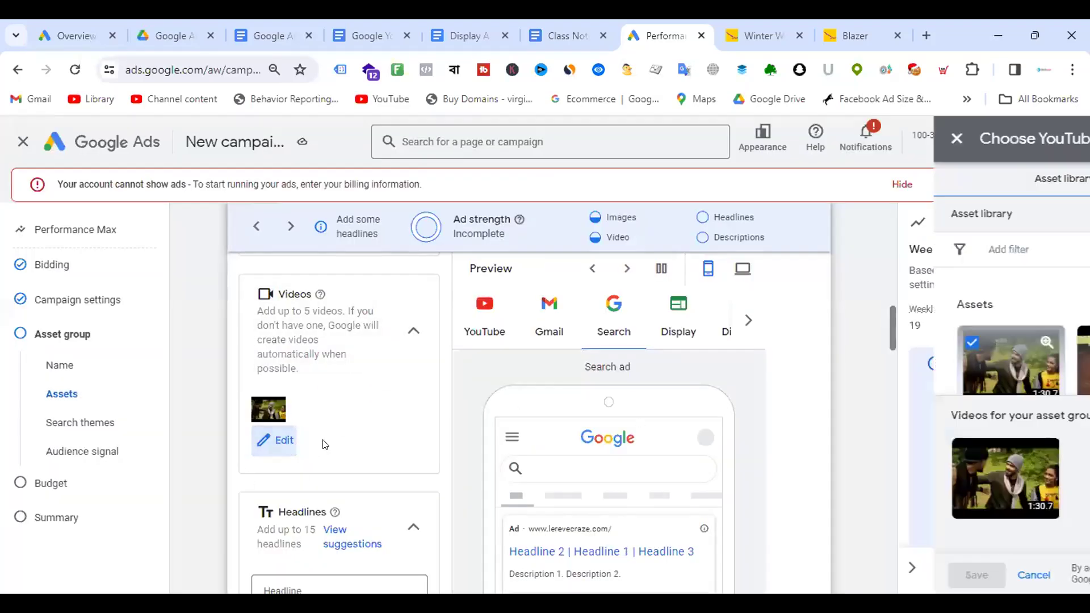
{"action": "left_click", "coordinate": [593, 342]}
{"action": "left_click", "coordinate": [771, 359]}
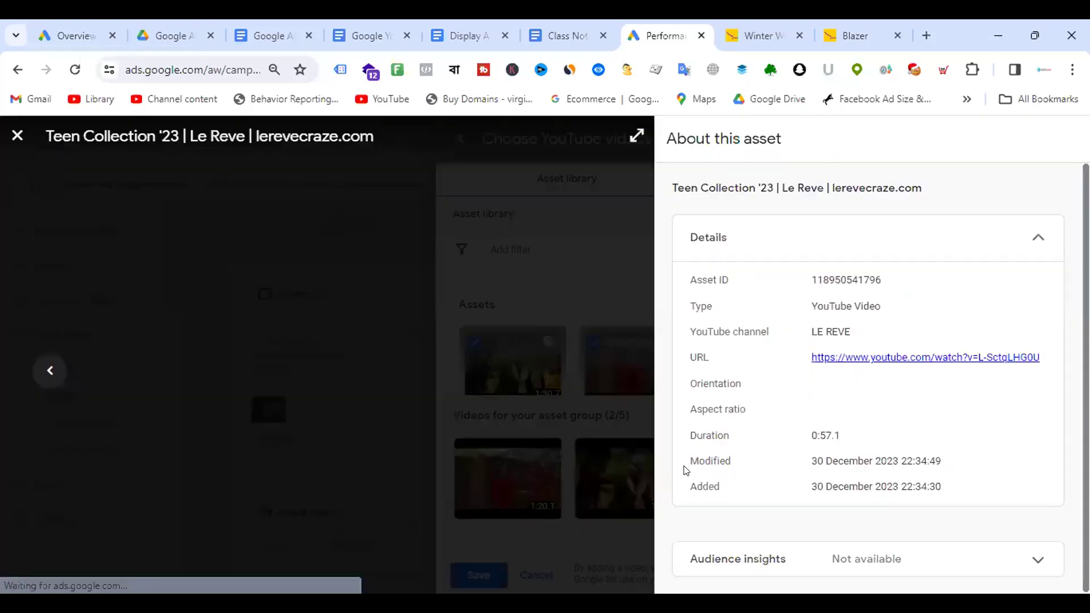
{"action": "left_click", "coordinate": [17, 136]}
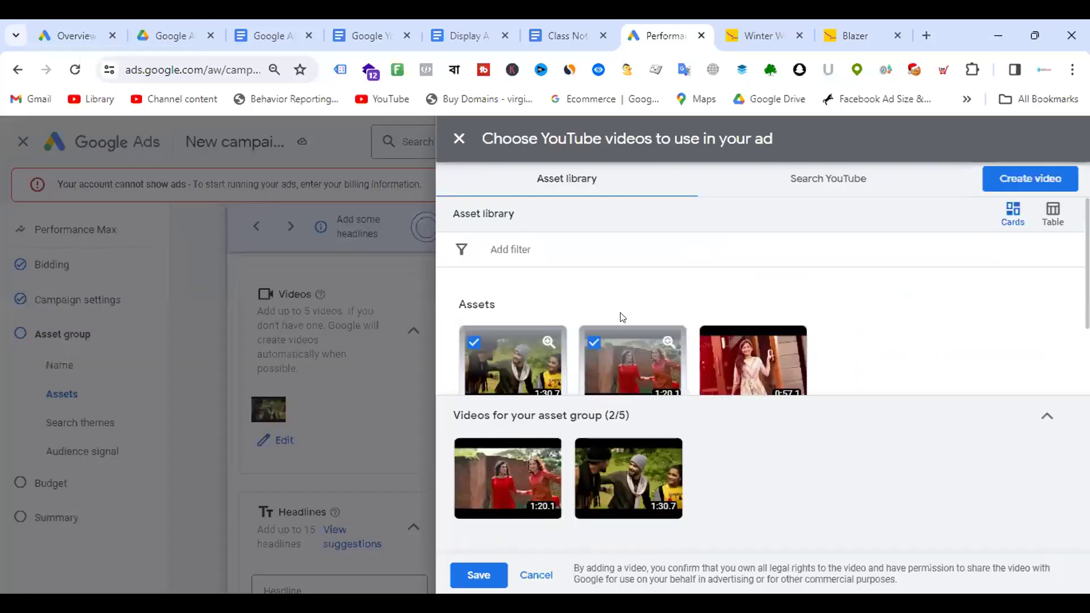
{"action": "left_click", "coordinate": [714, 344]}
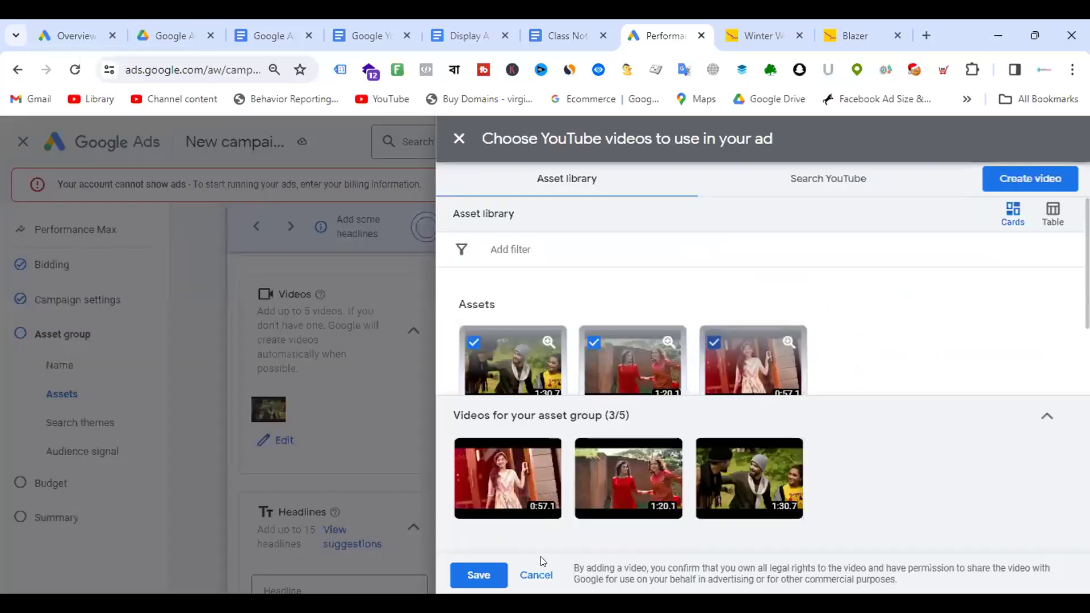
{"action": "left_click", "coordinate": [478, 575]}
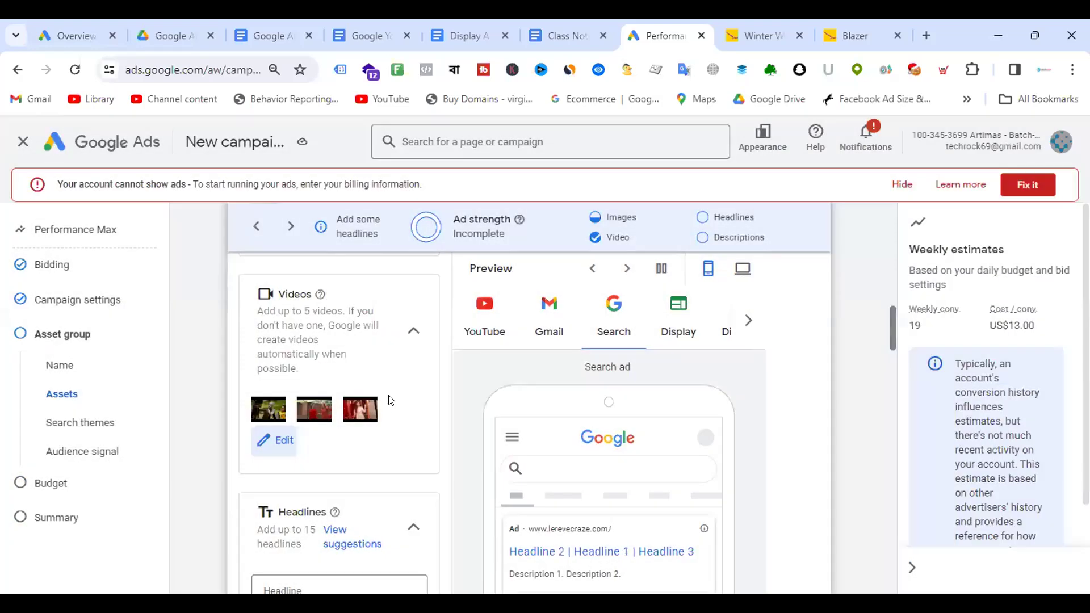
Step: Search YouTube for "le reve wear your drems" to find another video for the asset group
{"action": "left_click", "coordinate": [275, 442]}
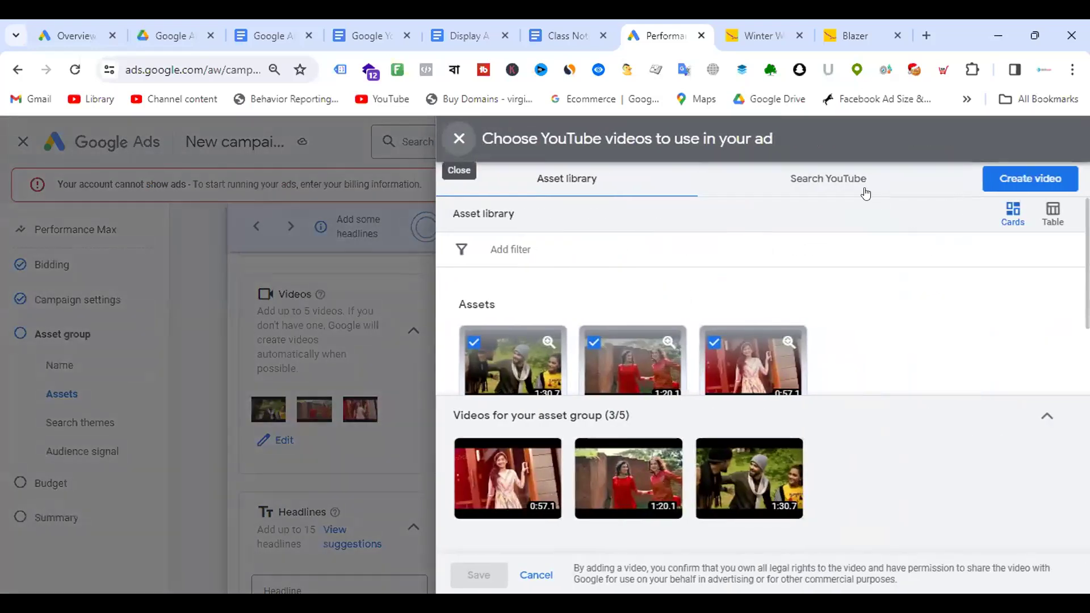
{"action": "left_click", "coordinate": [864, 192]}
{"action": "left_click", "coordinate": [561, 227]}
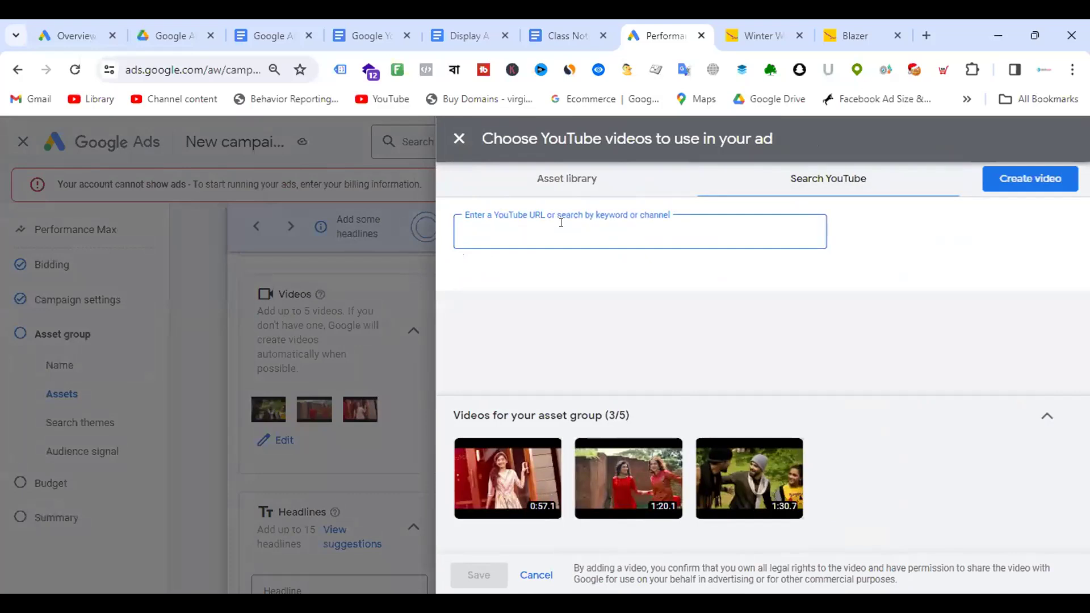
{"action": "type", "text": "le reve"}
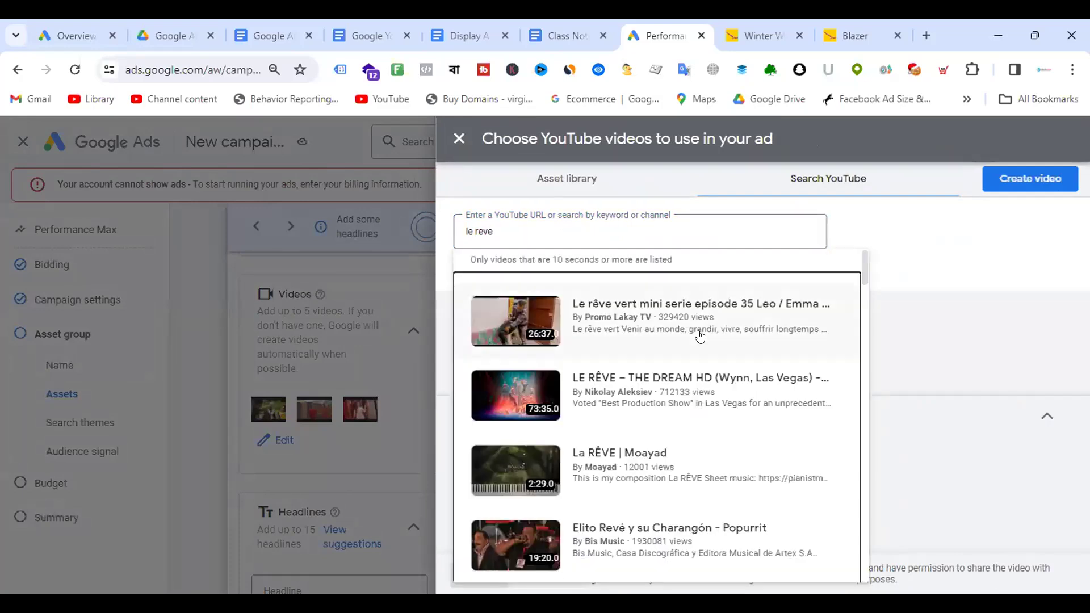
{"action": "left_click", "coordinate": [528, 229]}
{"action": "type", "text": "wa"}
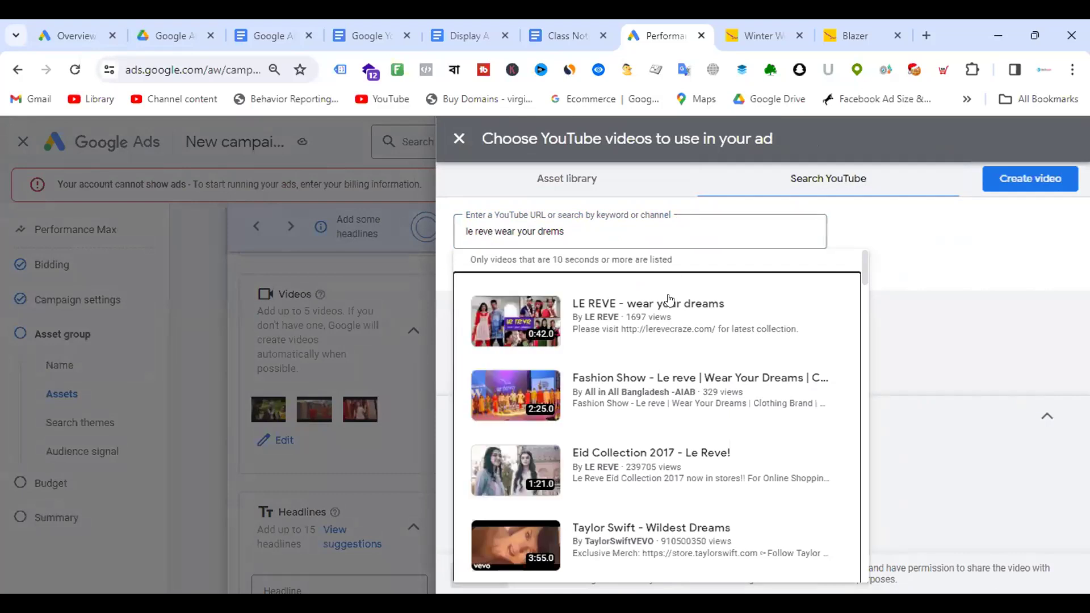
Step: Add the "Le Reve | Fall-Winter 2021 | Fashion Film" video from the search results and save the video selection
{"action": "scroll", "coordinate": [673, 452], "scroll_direction": "down", "scroll_amount": 6}
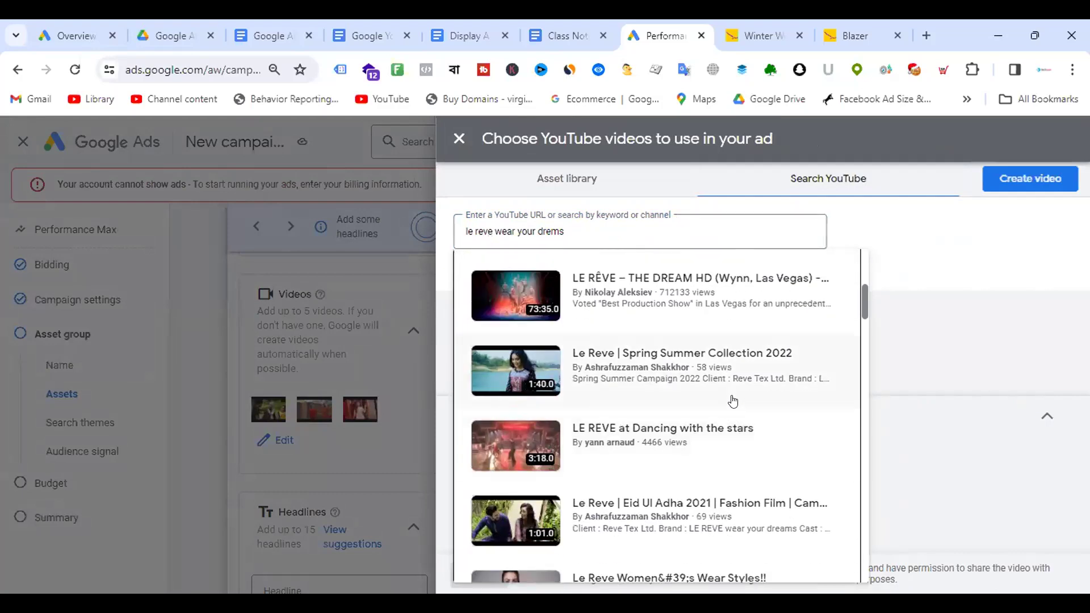
{"action": "scroll", "coordinate": [733, 401], "scroll_direction": "down", "scroll_amount": 4}
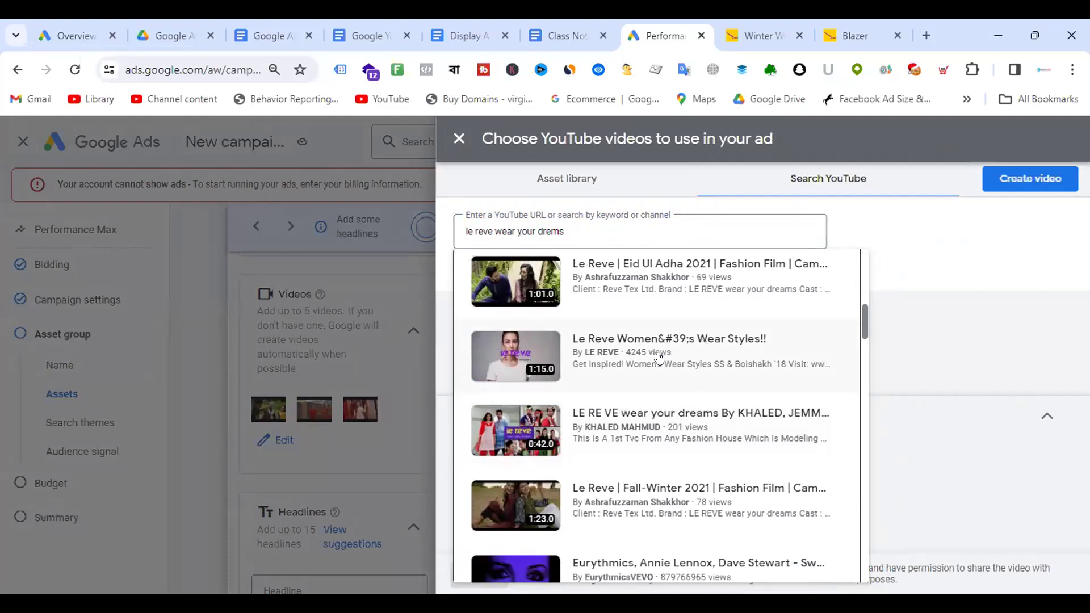
{"action": "scroll", "coordinate": [697, 386], "scroll_direction": "down", "scroll_amount": 1}
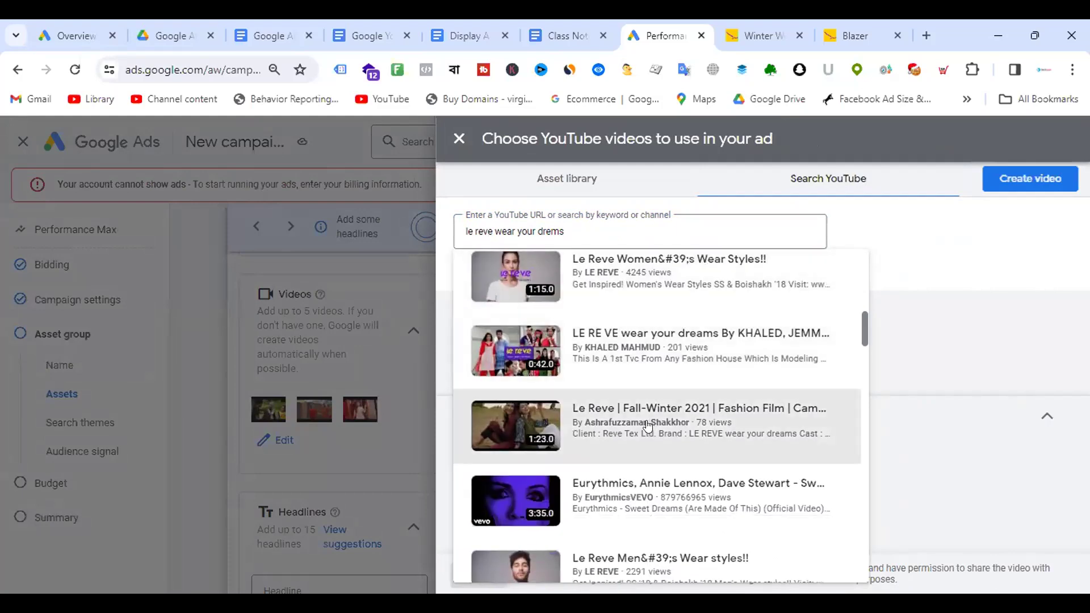
{"action": "left_click", "coordinate": [646, 421]}
{"action": "left_click", "coordinate": [483, 576]}
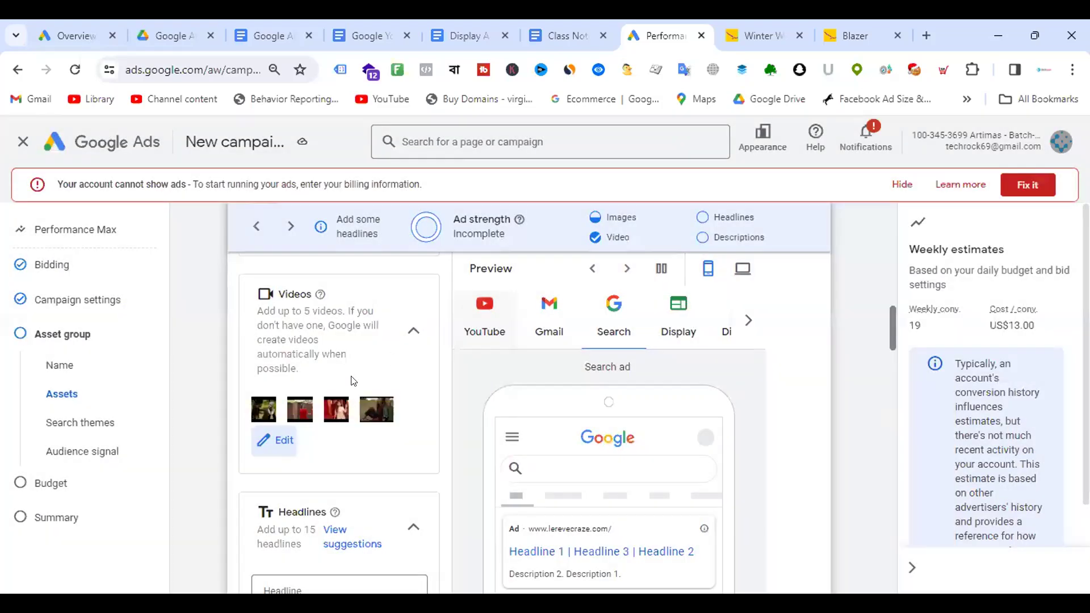
{"action": "scroll", "coordinate": [366, 355], "scroll_direction": "down", "scroll_amount": 4}
{"action": "scroll", "coordinate": [366, 352], "scroll_direction": "down", "scroll_amount": 4}
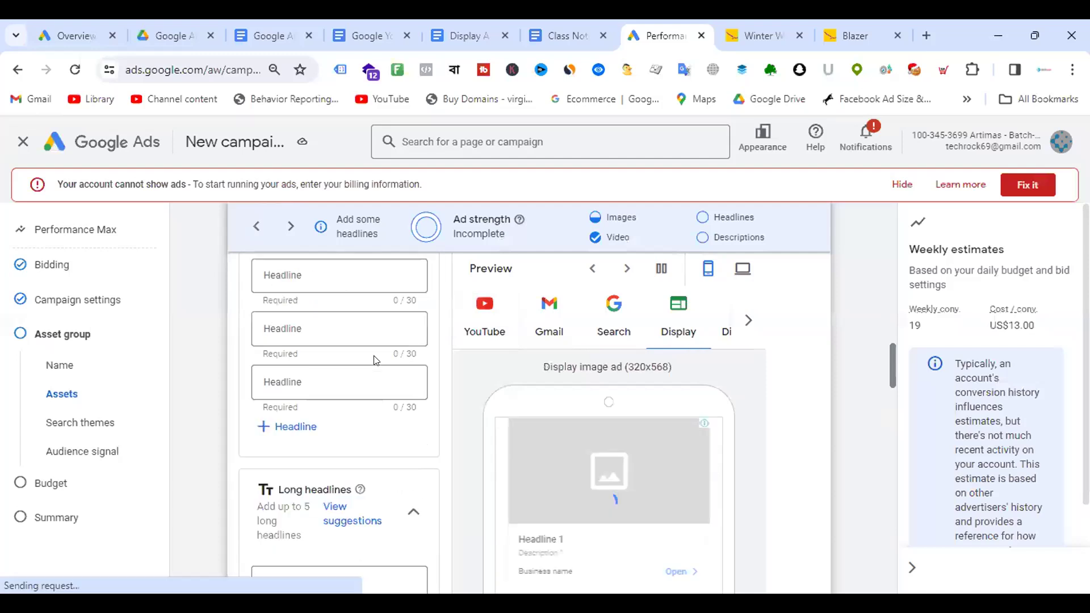
{"action": "scroll", "coordinate": [381, 326], "scroll_direction": "down", "scroll_amount": 12}
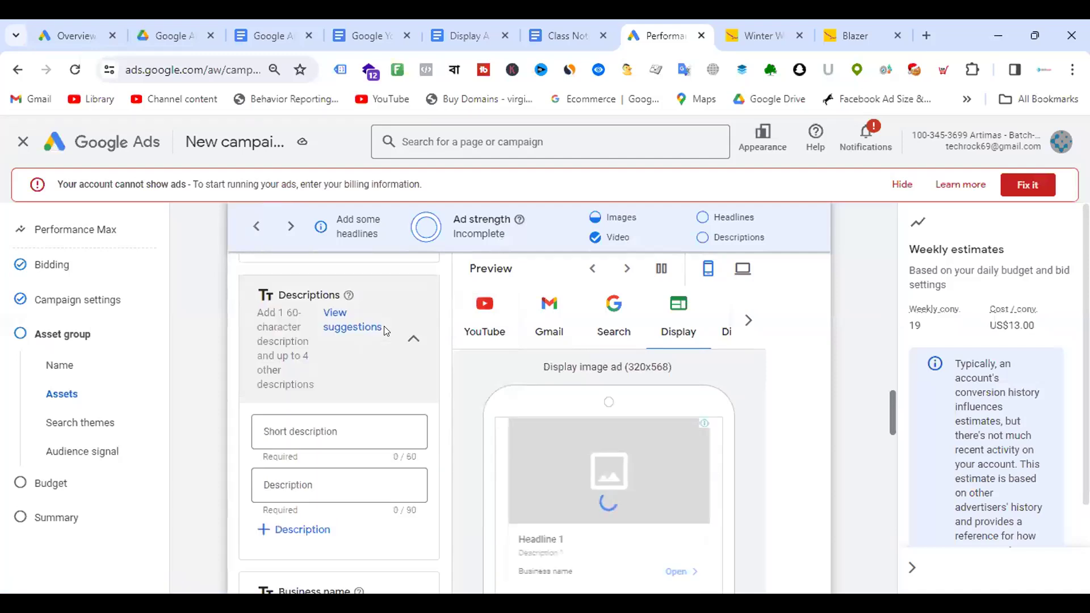
Step: Add the existing Kameez sitelink from the asset library to the campaign and save it
{"action": "scroll", "coordinate": [386, 334], "scroll_direction": "down", "scroll_amount": 1}
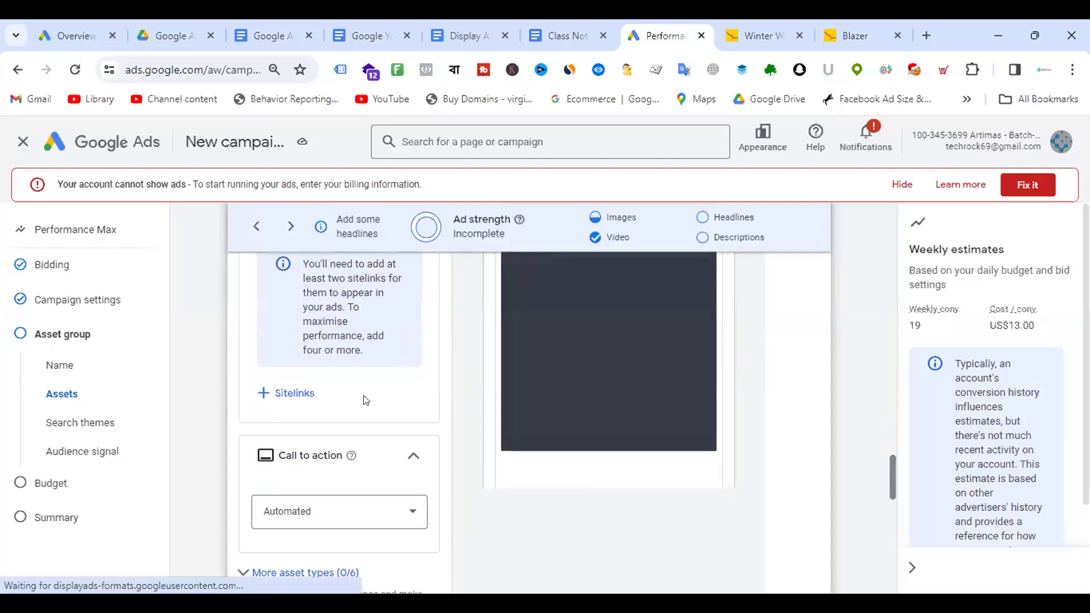
{"action": "scroll", "coordinate": [365, 400], "scroll_direction": "up", "scroll_amount": 4}
{"action": "scroll", "coordinate": [358, 410], "scroll_direction": "down", "scroll_amount": 1}
{"action": "scroll", "coordinate": [358, 410], "scroll_direction": "down", "scroll_amount": 1}
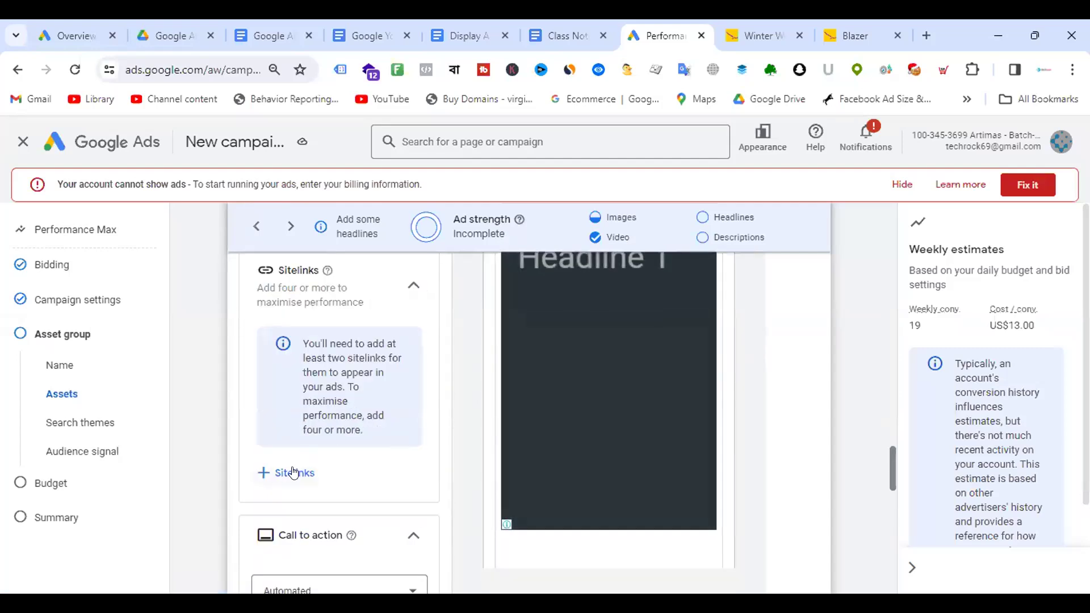
{"action": "left_click", "coordinate": [295, 467]}
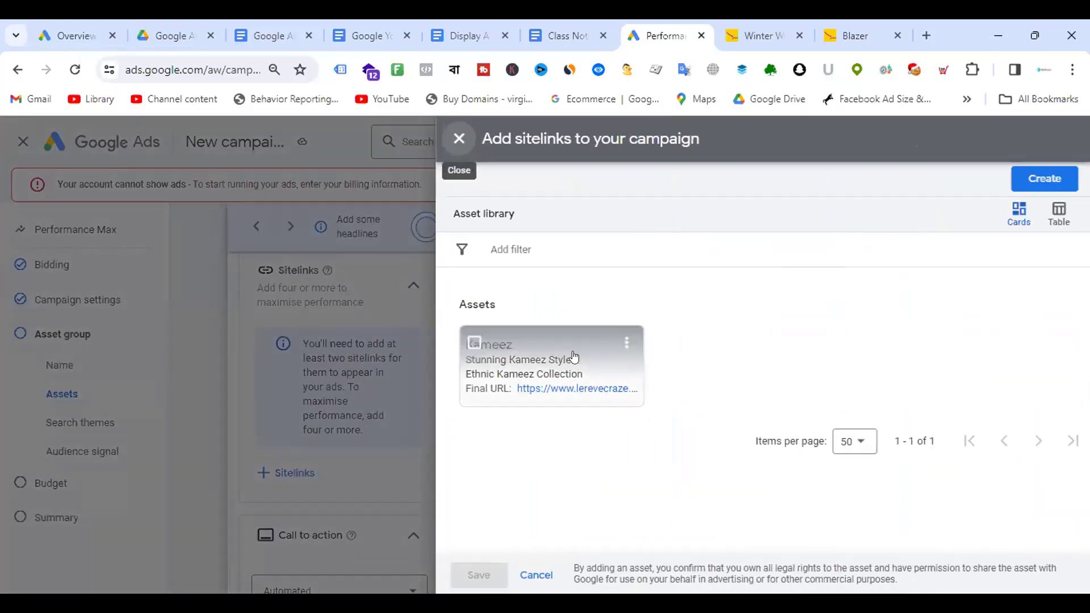
{"action": "left_click", "coordinate": [473, 343]}
{"action": "left_click", "coordinate": [478, 576]}
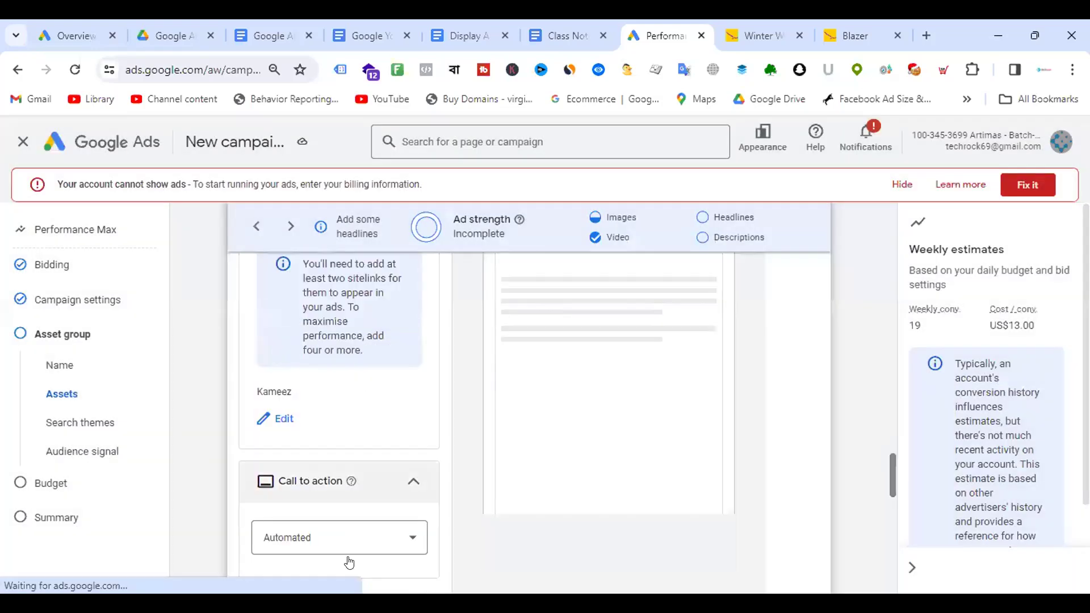
Step: Set the business name of the asset group to "Le Reve"
{"action": "scroll", "coordinate": [348, 407], "scroll_direction": "up", "scroll_amount": 4}
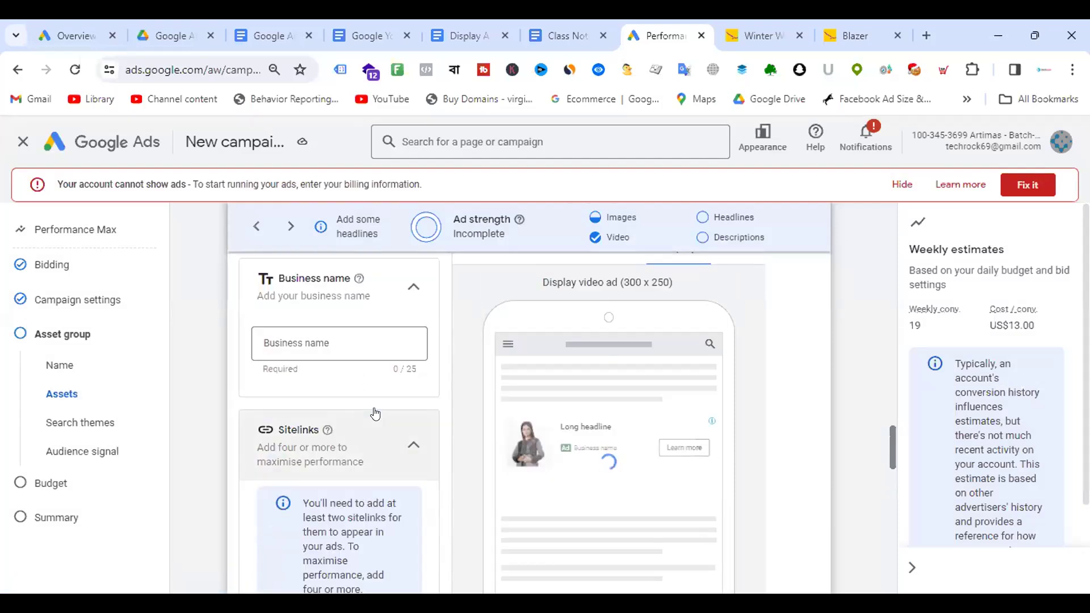
{"action": "scroll", "coordinate": [374, 407], "scroll_direction": "up", "scroll_amount": 2}
{"action": "left_click", "coordinate": [328, 421]}
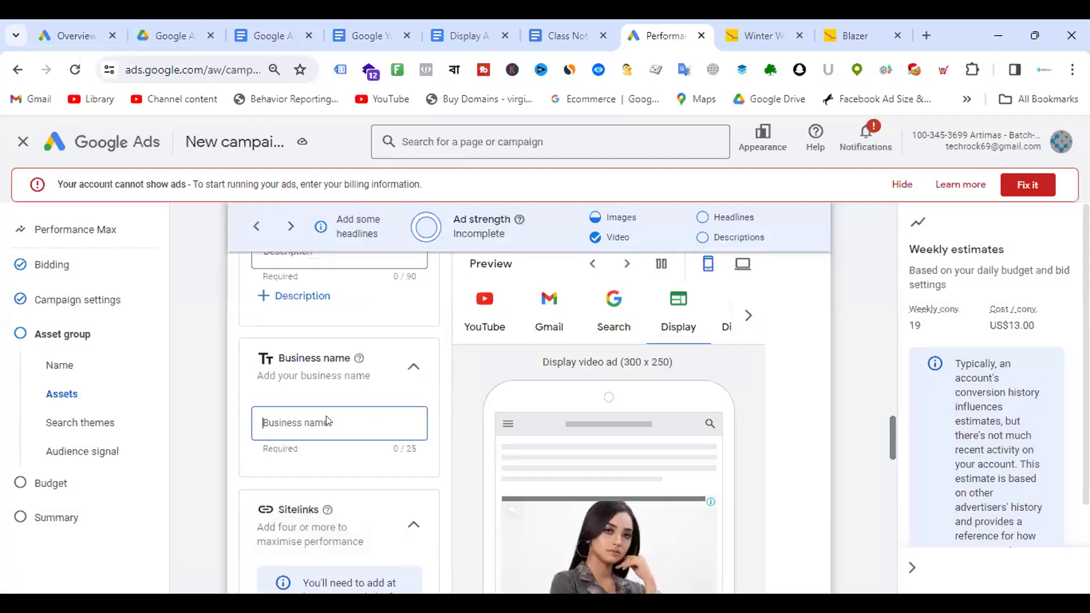
{"action": "type", "text": "Le Ree"}
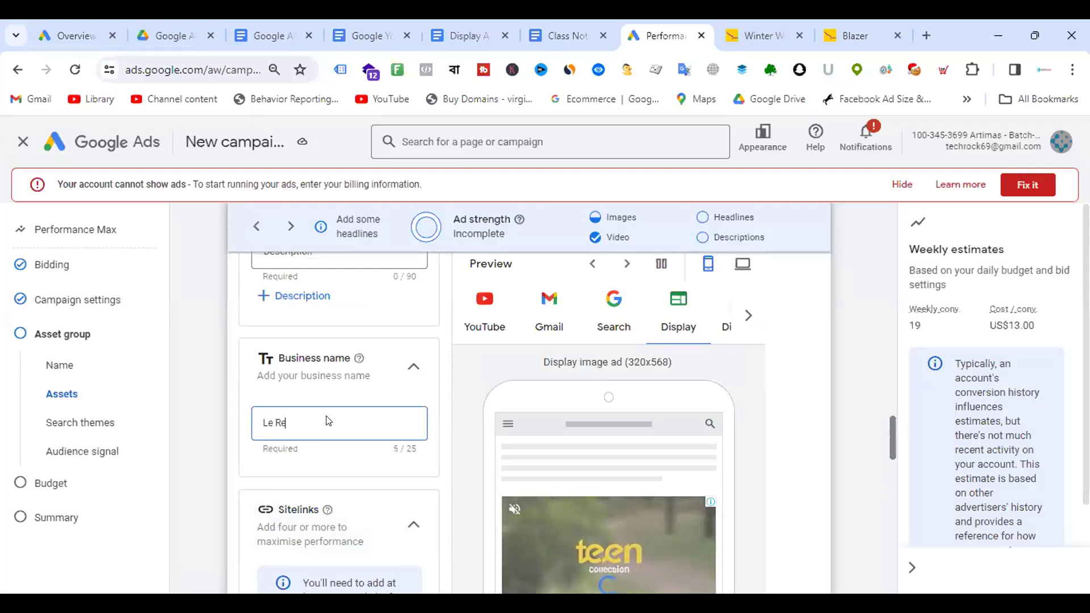
{"action": "key", "text": "BackSpace"}
{"action": "type", "text": "ve"}
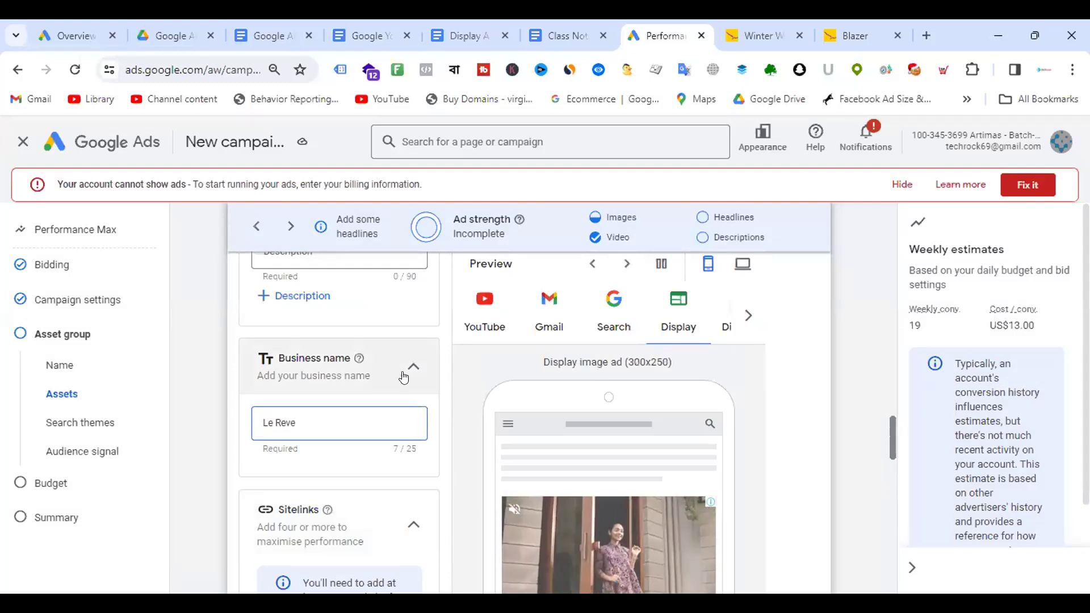
Step: Fill the short description with the suggested text "Le Reve is the best fashion brand in Bangladesh"
{"action": "scroll", "coordinate": [405, 372], "scroll_direction": "up", "scroll_amount": 4}
{"action": "scroll", "coordinate": [405, 373], "scroll_direction": "up", "scroll_amount": 7}
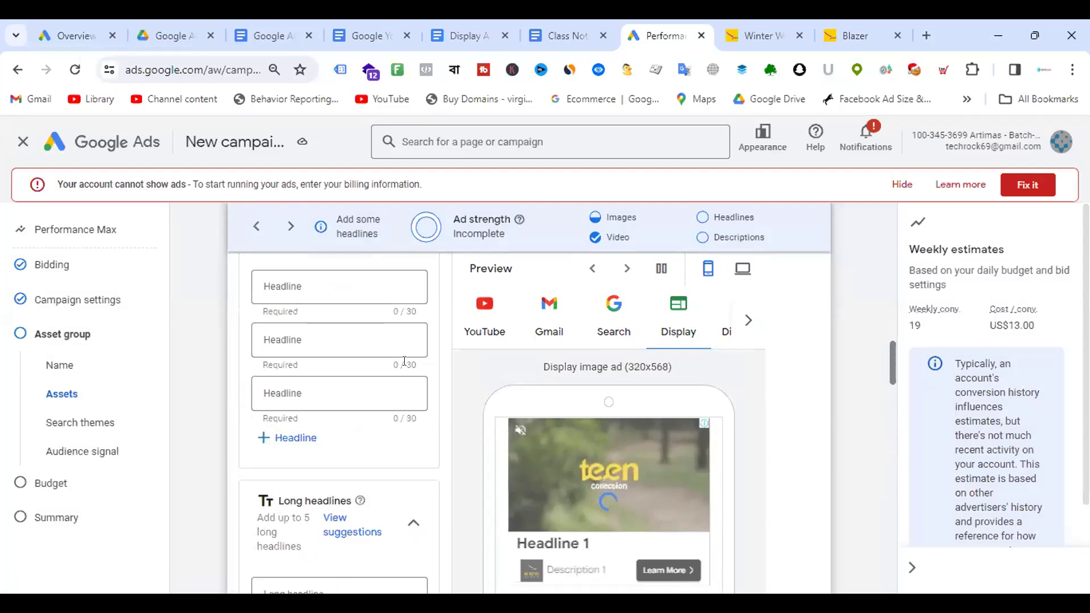
{"action": "scroll", "coordinate": [383, 383], "scroll_direction": "up", "scroll_amount": 6}
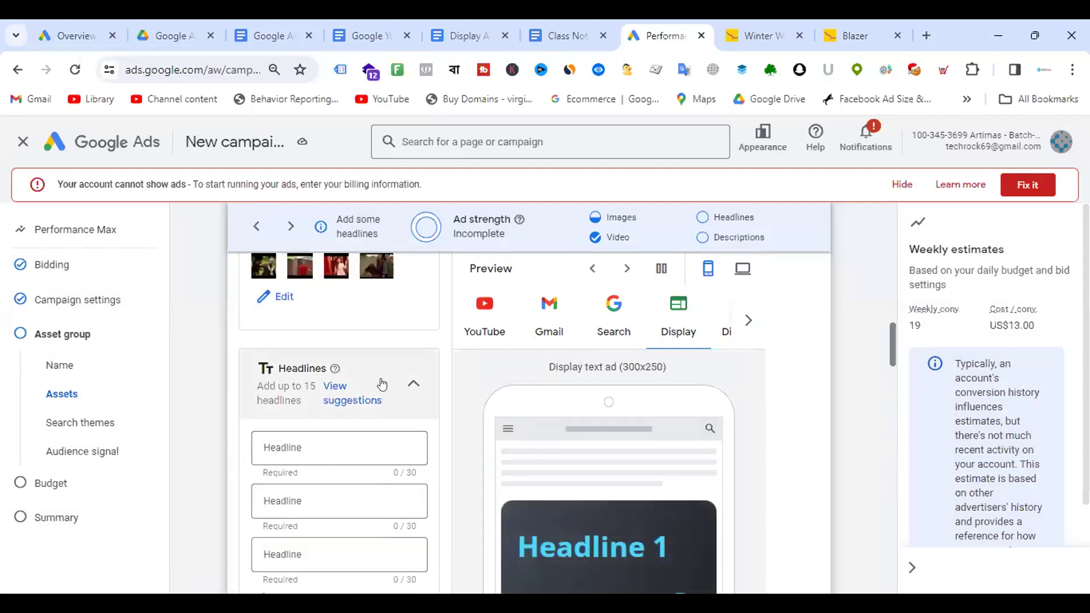
{"action": "scroll", "coordinate": [381, 385], "scroll_direction": "up", "scroll_amount": 8}
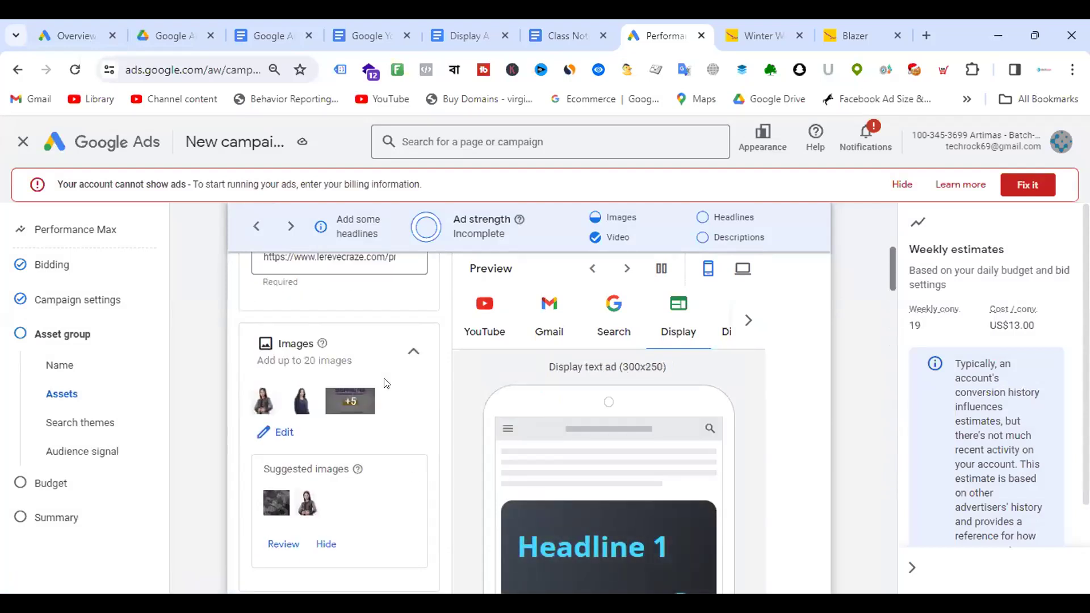
{"action": "scroll", "coordinate": [384, 378], "scroll_direction": "down", "scroll_amount": 6}
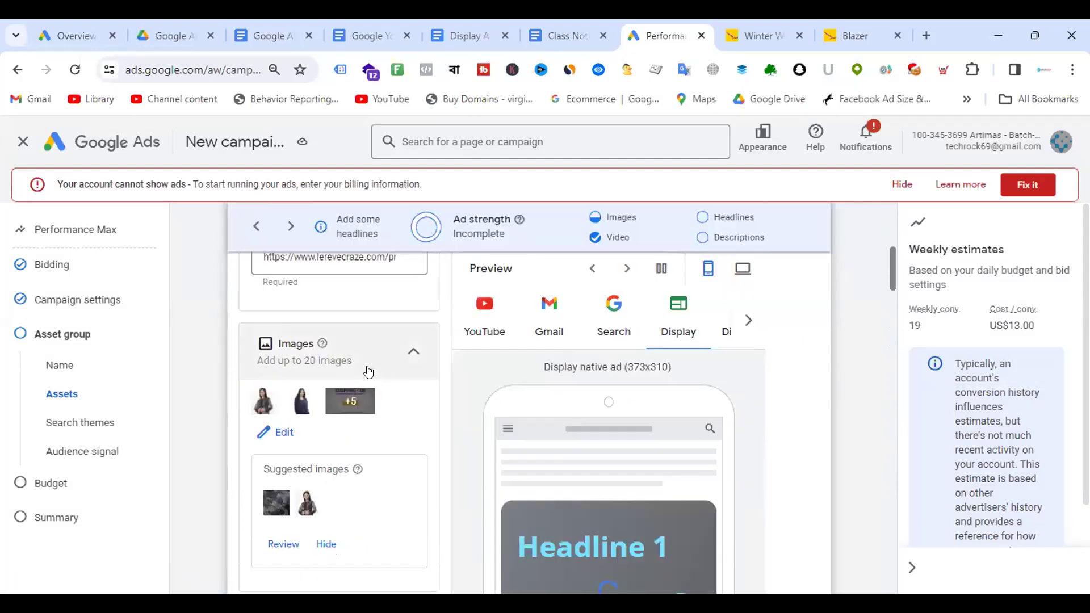
{"action": "scroll", "coordinate": [403, 339], "scroll_direction": "down", "scroll_amount": 6}
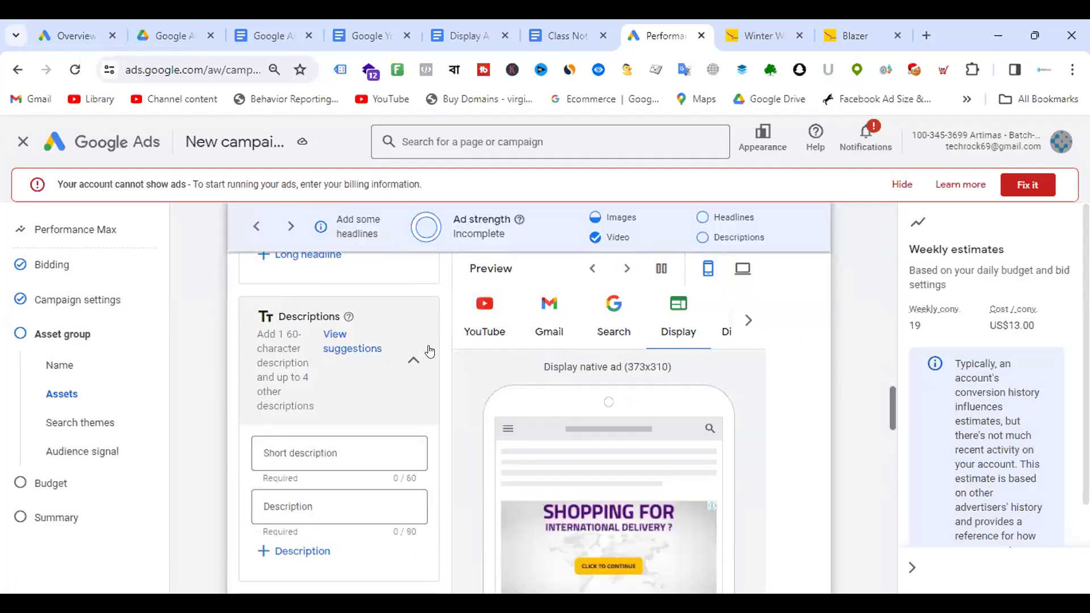
{"action": "scroll", "coordinate": [395, 365], "scroll_direction": "down", "scroll_amount": 1}
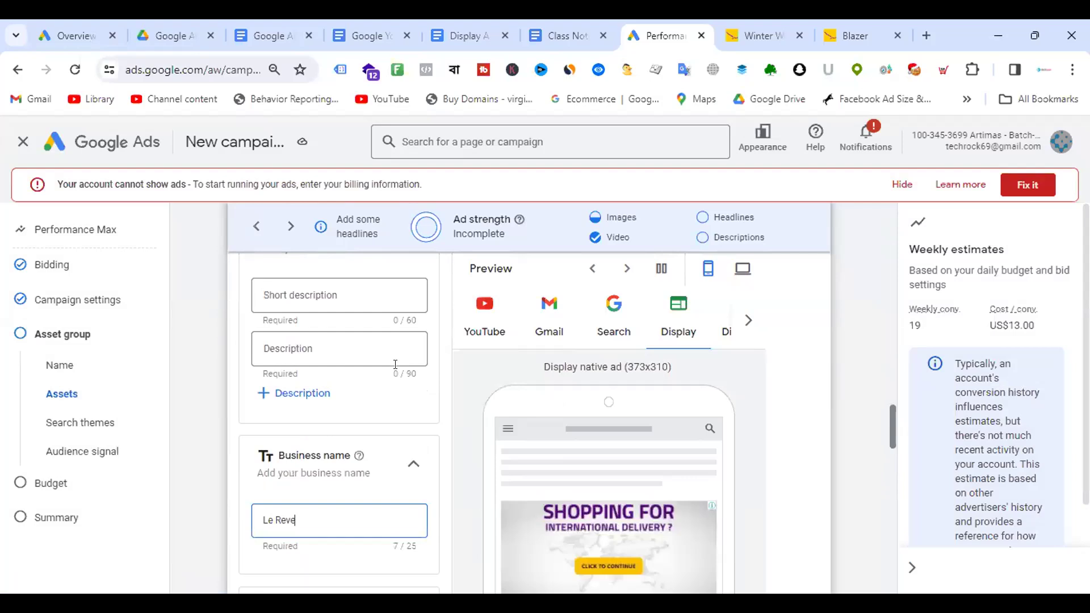
{"action": "scroll", "coordinate": [395, 369], "scroll_direction": "up", "scroll_amount": 2}
{"action": "scroll", "coordinate": [390, 373], "scroll_direction": "down", "scroll_amount": 1}
{"action": "left_click", "coordinate": [345, 372]}
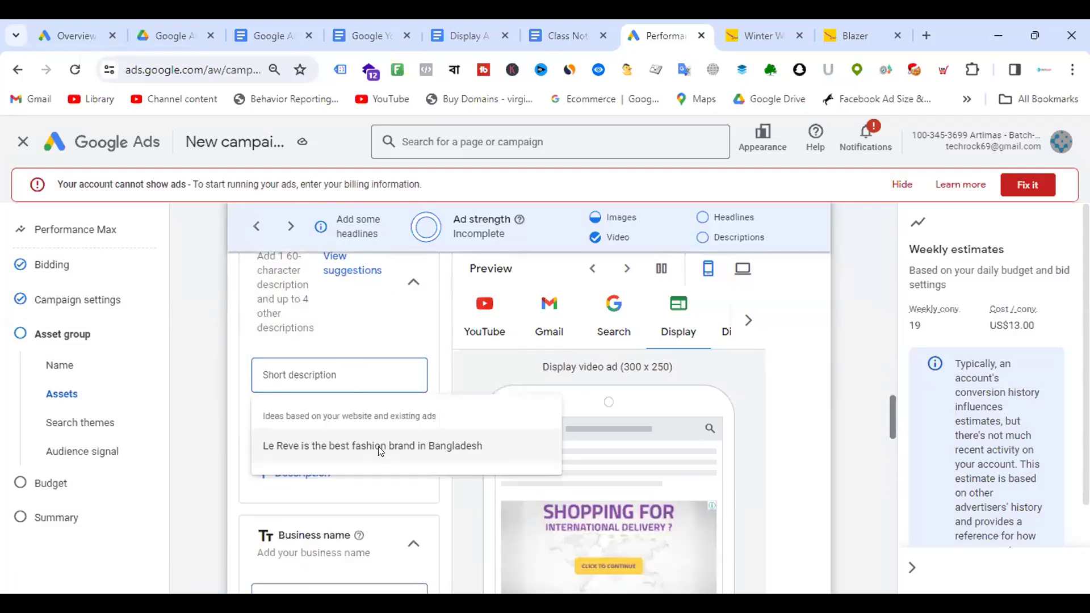
{"action": "left_click", "coordinate": [380, 446]}
{"action": "left_click", "coordinate": [312, 424]}
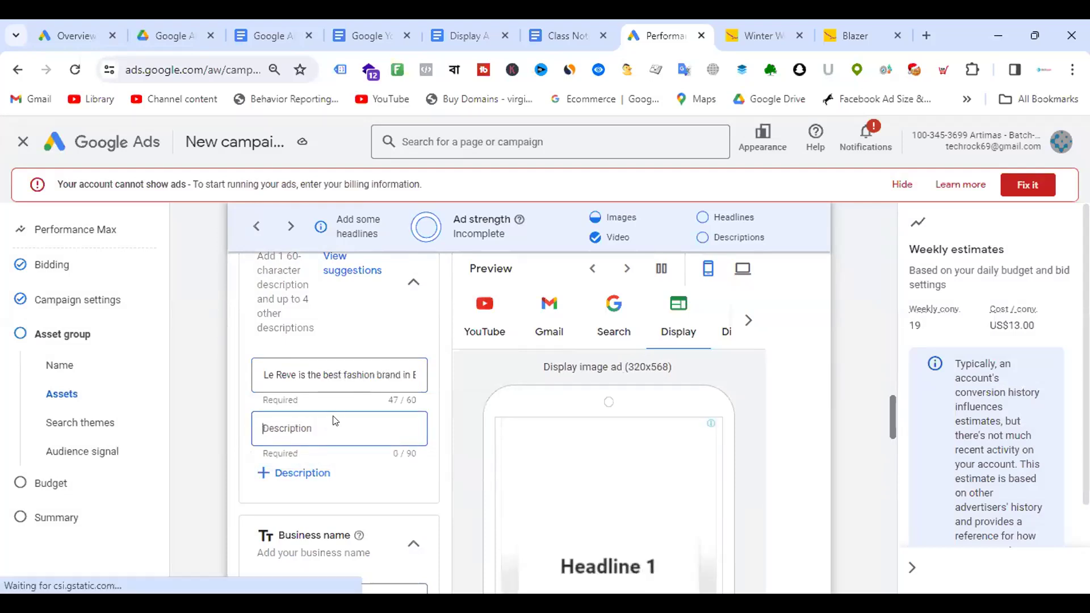
Step: Set the asset group's call to action to "Shop now"
{"action": "scroll", "coordinate": [341, 397], "scroll_direction": "down", "scroll_amount": 5}
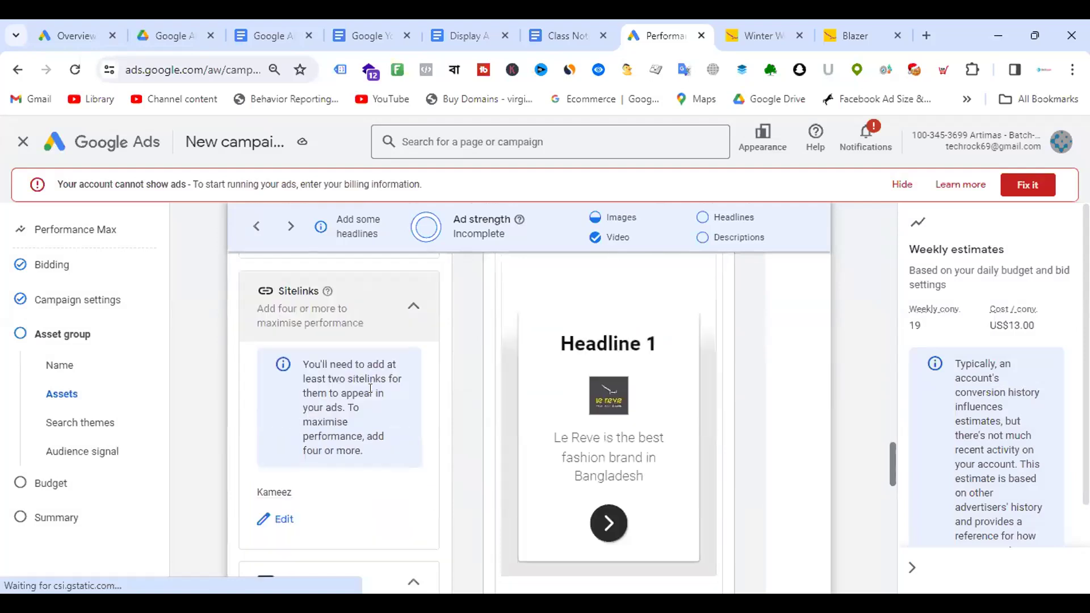
{"action": "scroll", "coordinate": [370, 388], "scroll_direction": "down", "scroll_amount": 4}
{"action": "left_click", "coordinate": [366, 401]}
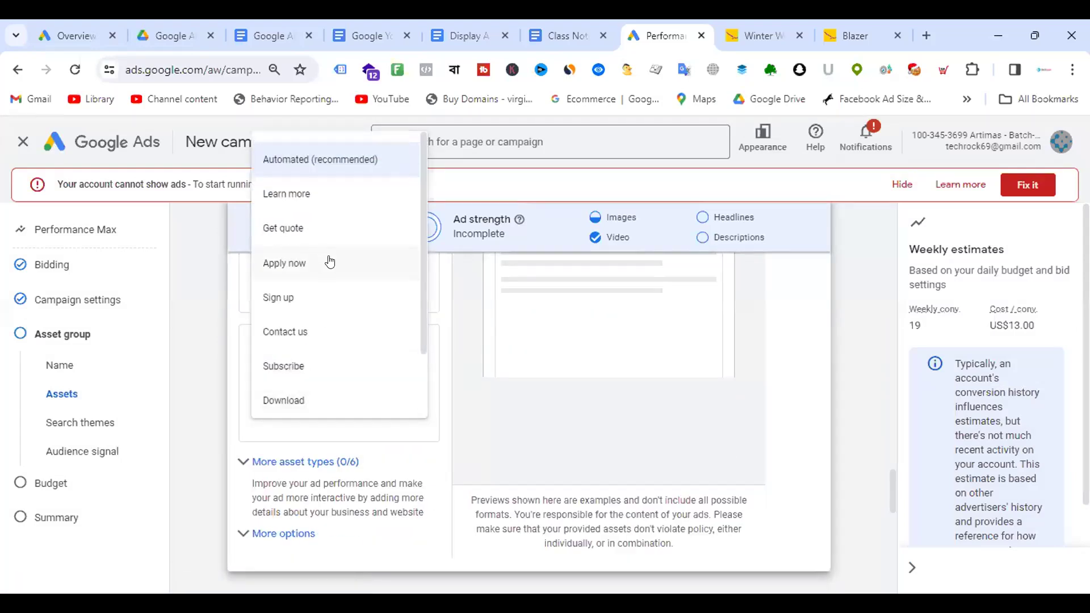
{"action": "scroll", "coordinate": [335, 273], "scroll_direction": "down", "scroll_amount": 2}
{"action": "left_click", "coordinate": [317, 386]}
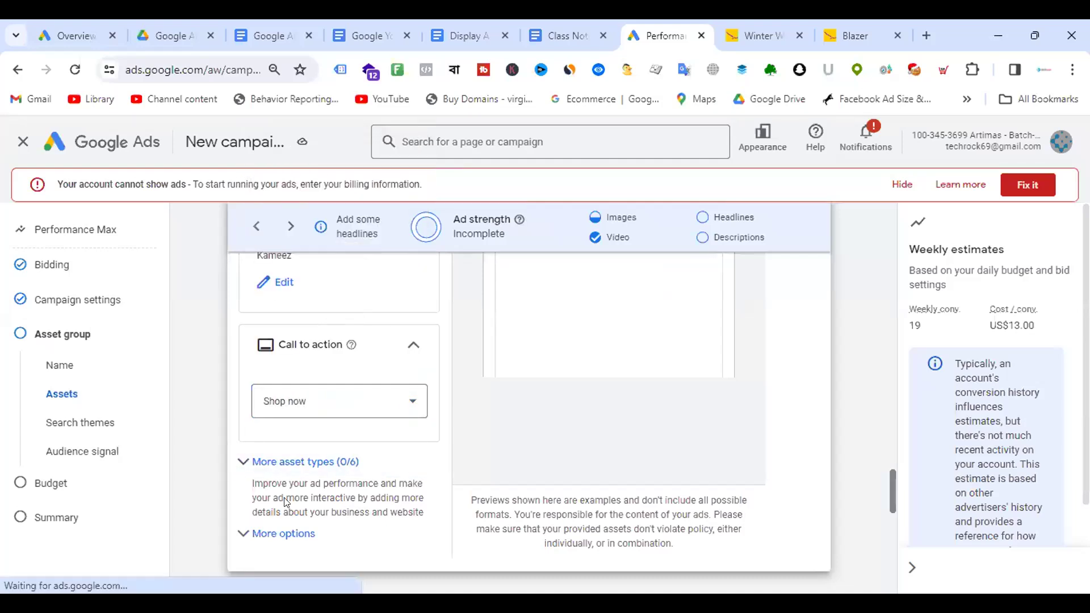
Step: Examine the mobile ad previews for YouTube, Gmail and Search
{"action": "scroll", "coordinate": [386, 427], "scroll_direction": "up", "scroll_amount": 3}
{"action": "scroll", "coordinate": [666, 389], "scroll_direction": "up", "scroll_amount": 5}
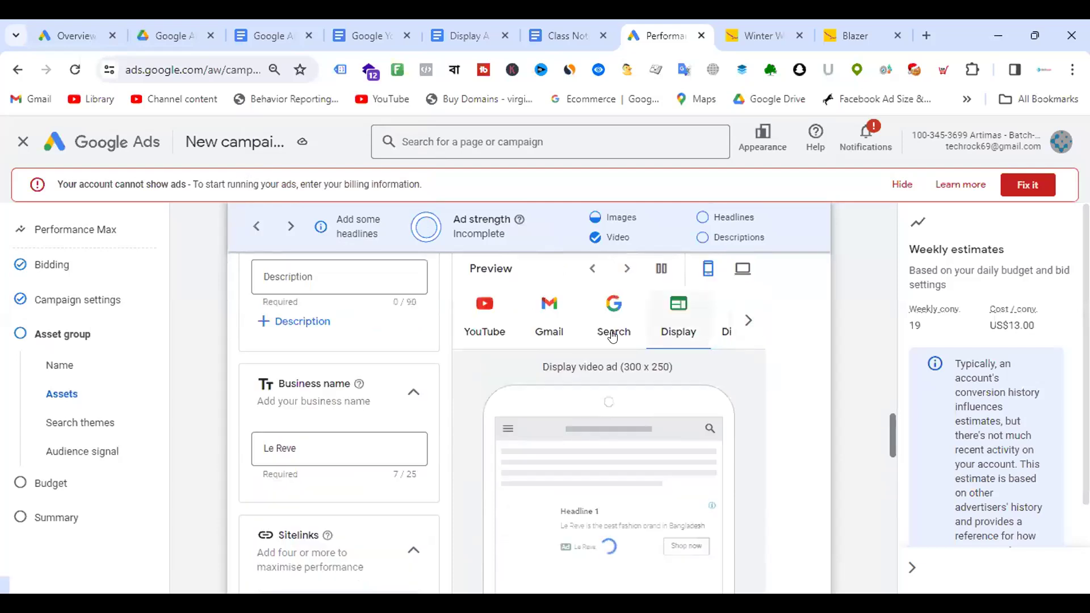
{"action": "left_click", "coordinate": [482, 319]}
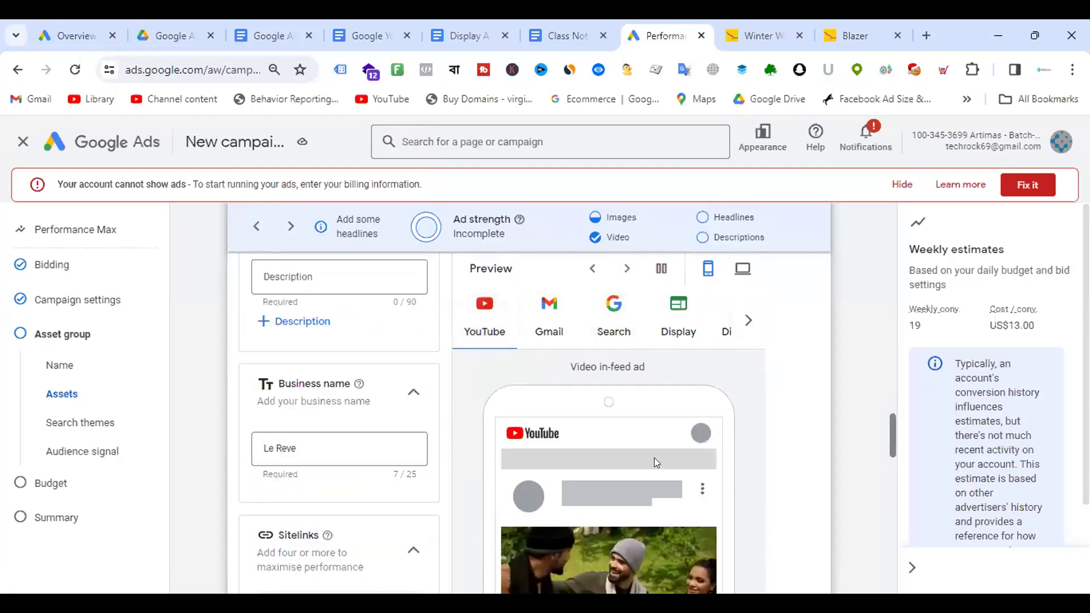
{"action": "scroll", "coordinate": [654, 457], "scroll_direction": "down", "scroll_amount": 4}
{"action": "scroll", "coordinate": [684, 419], "scroll_direction": "up", "scroll_amount": 4}
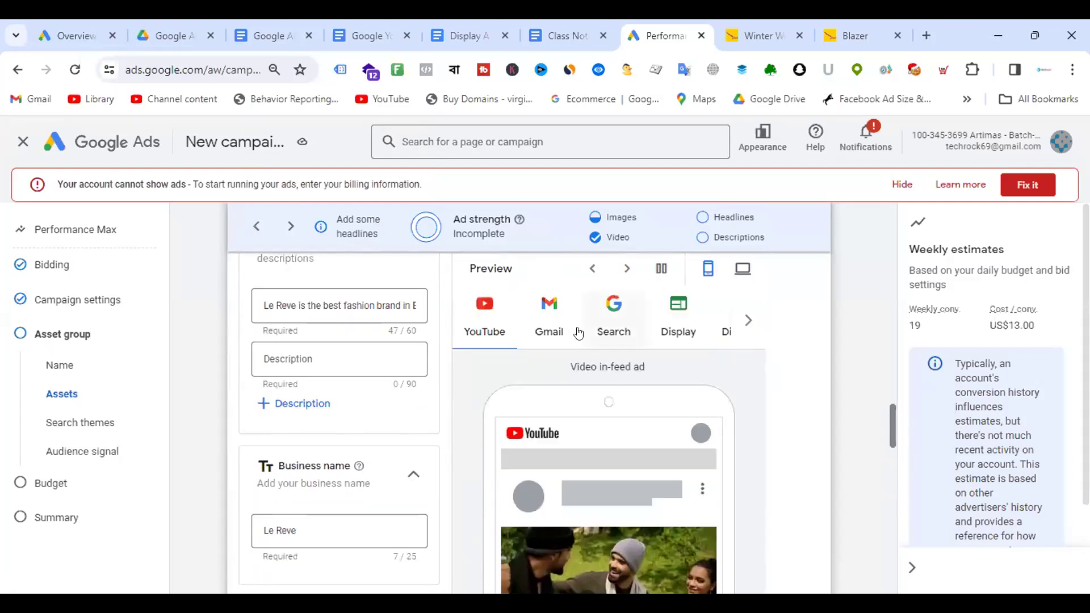
{"action": "left_click", "coordinate": [554, 321]}
{"action": "scroll", "coordinate": [665, 397], "scroll_direction": "down", "scroll_amount": 4}
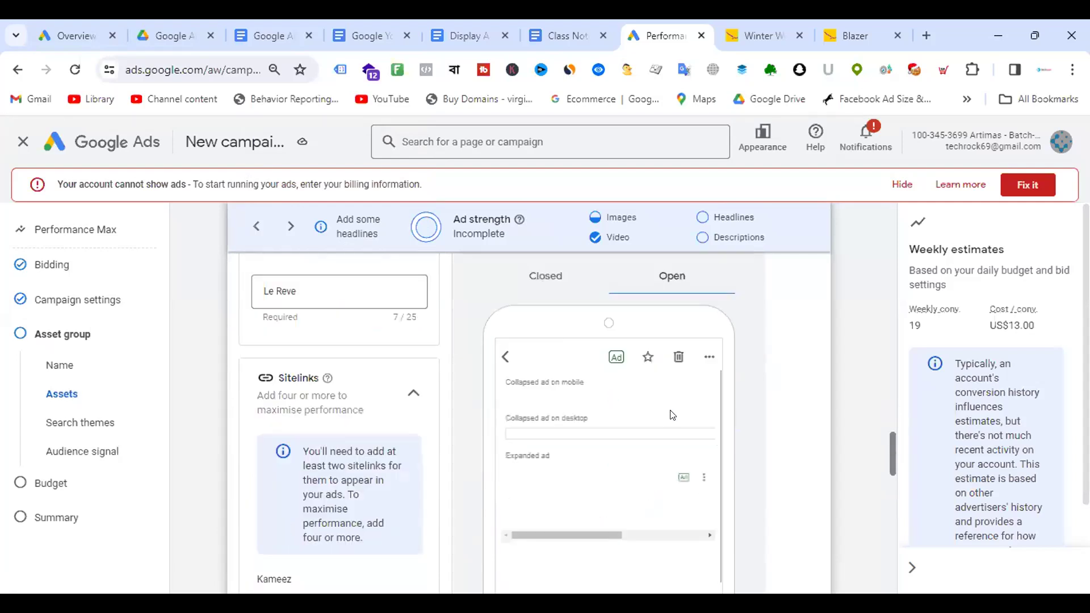
{"action": "scroll", "coordinate": [673, 423], "scroll_direction": "up", "scroll_amount": 4}
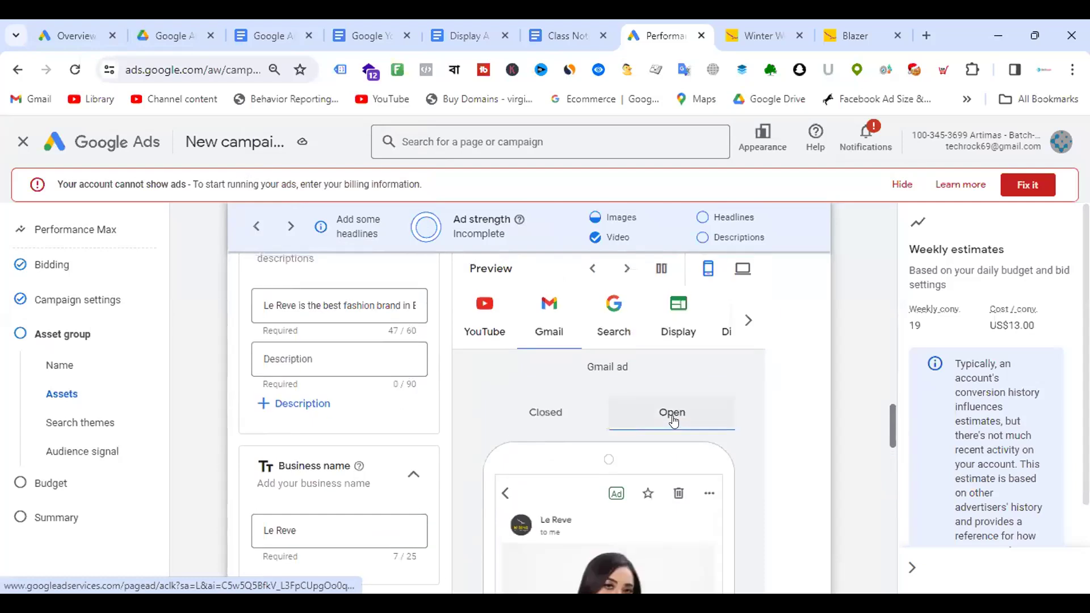
{"action": "left_click", "coordinate": [613, 319]}
{"action": "scroll", "coordinate": [612, 408], "scroll_direction": "down", "scroll_amount": 4}
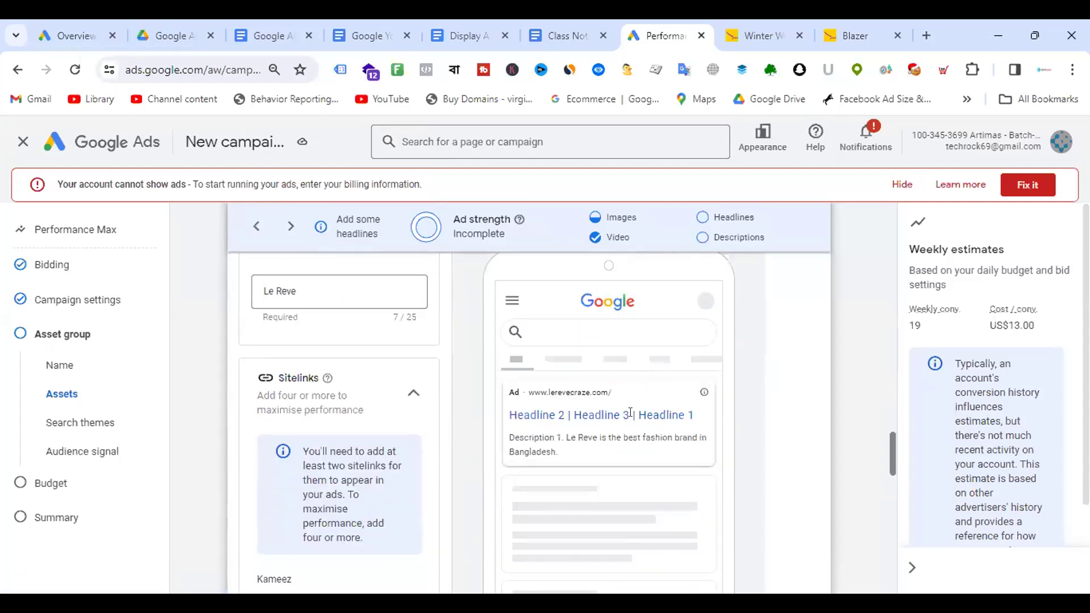
{"action": "scroll", "coordinate": [619, 380], "scroll_direction": "up", "scroll_amount": 4}
Step: Examine the mobile ad previews for Display and Discover
{"action": "left_click", "coordinate": [671, 311]}
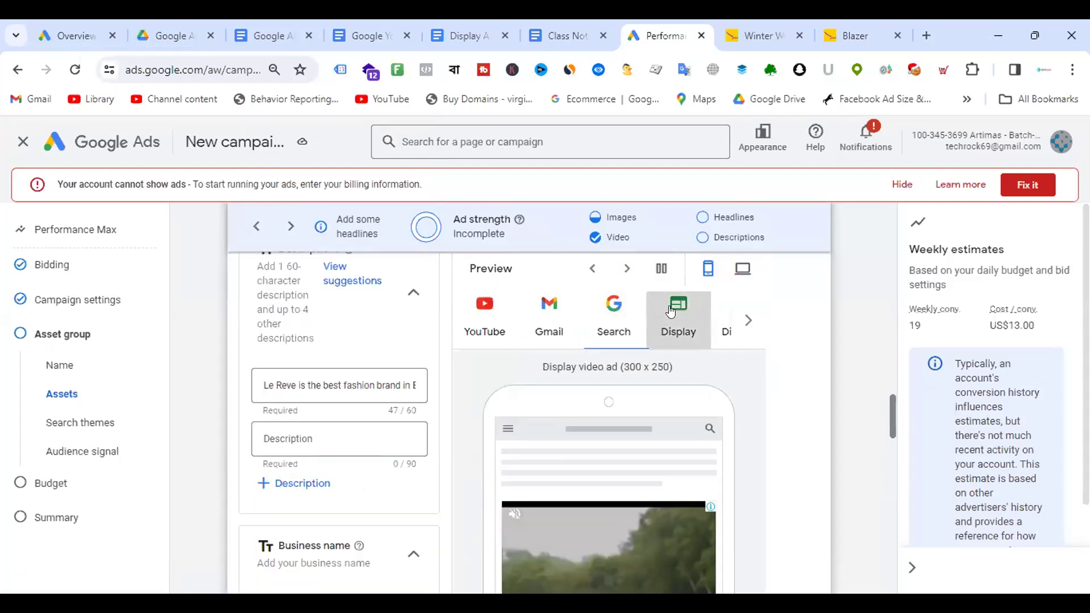
{"action": "scroll", "coordinate": [680, 397], "scroll_direction": "down", "scroll_amount": 5}
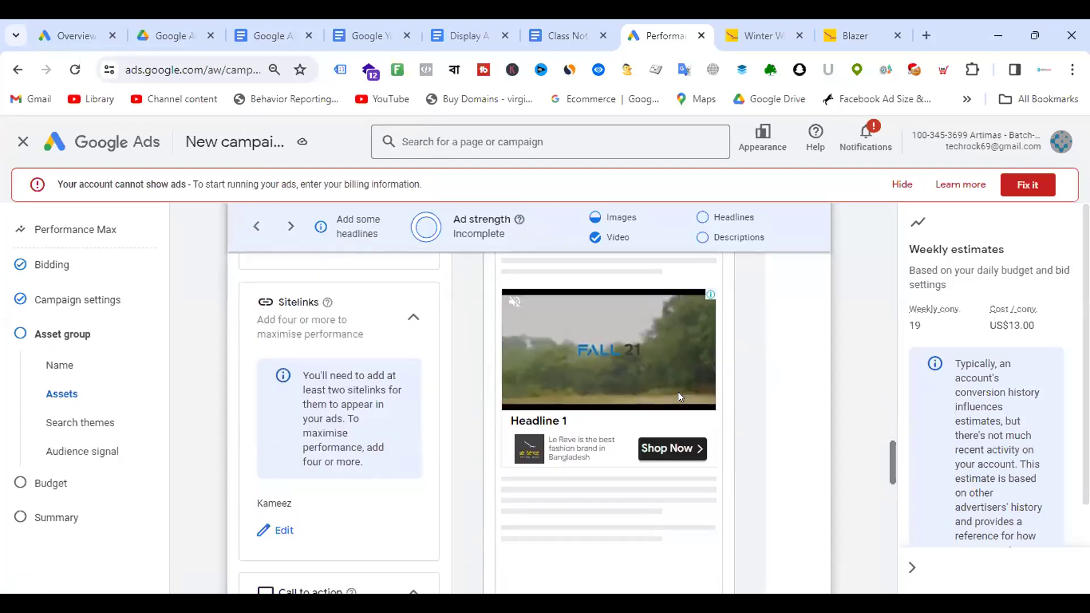
{"action": "scroll", "coordinate": [673, 370], "scroll_direction": "up", "scroll_amount": 4}
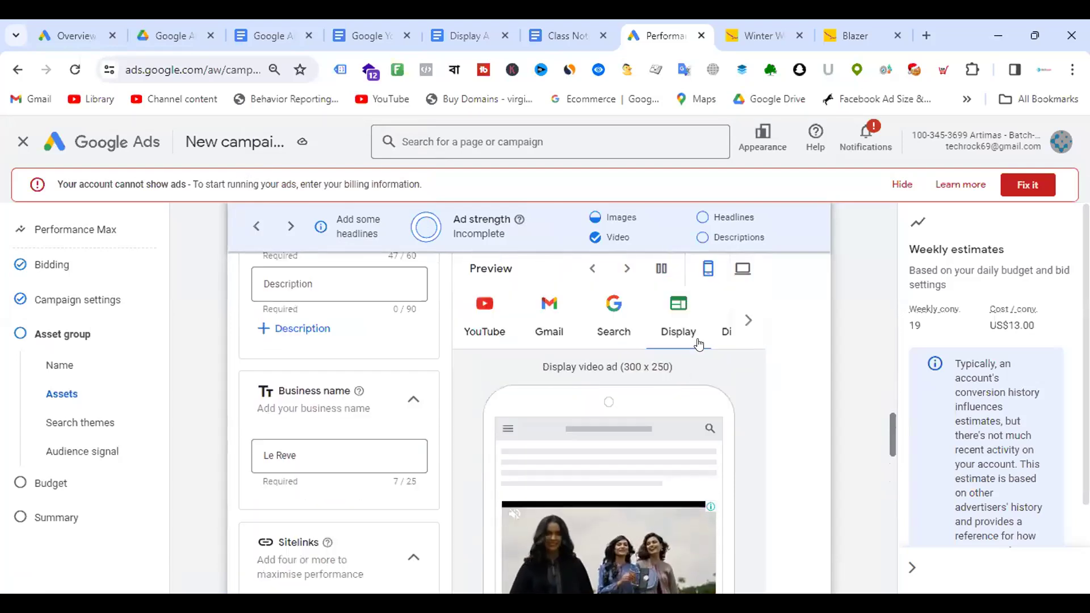
{"action": "left_click", "coordinate": [747, 320]}
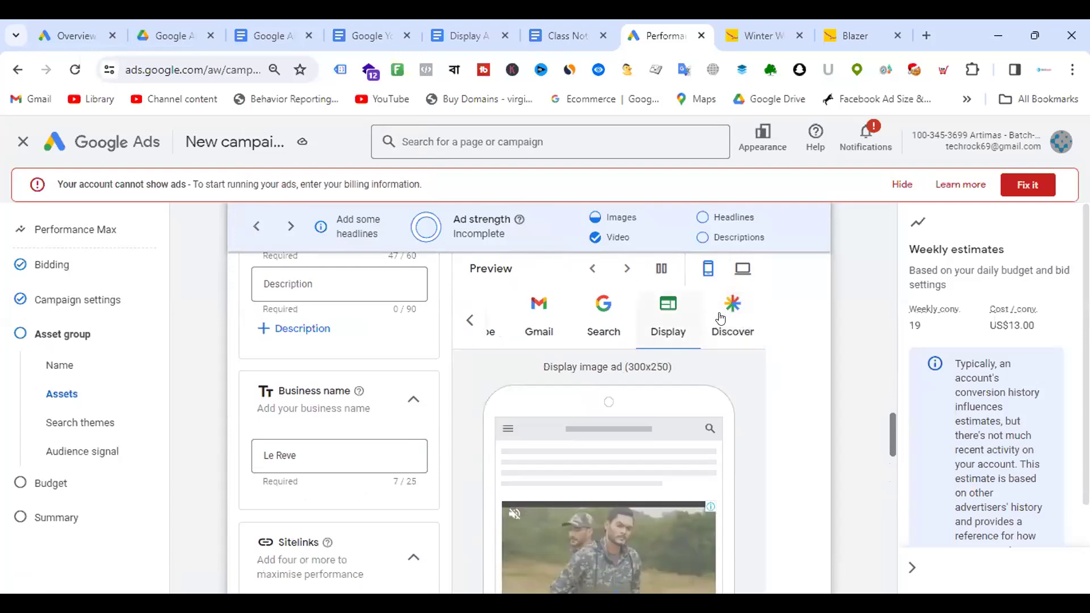
{"action": "left_click", "coordinate": [727, 318]}
{"action": "scroll", "coordinate": [661, 397], "scroll_direction": "down", "scroll_amount": 5}
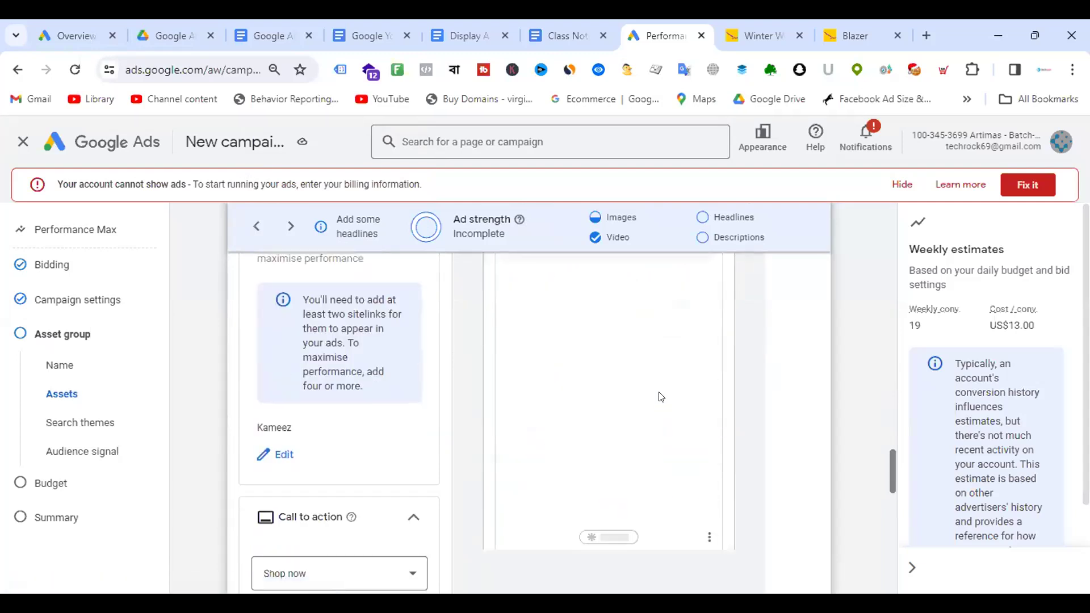
{"action": "scroll", "coordinate": [662, 397], "scroll_direction": "up", "scroll_amount": 4}
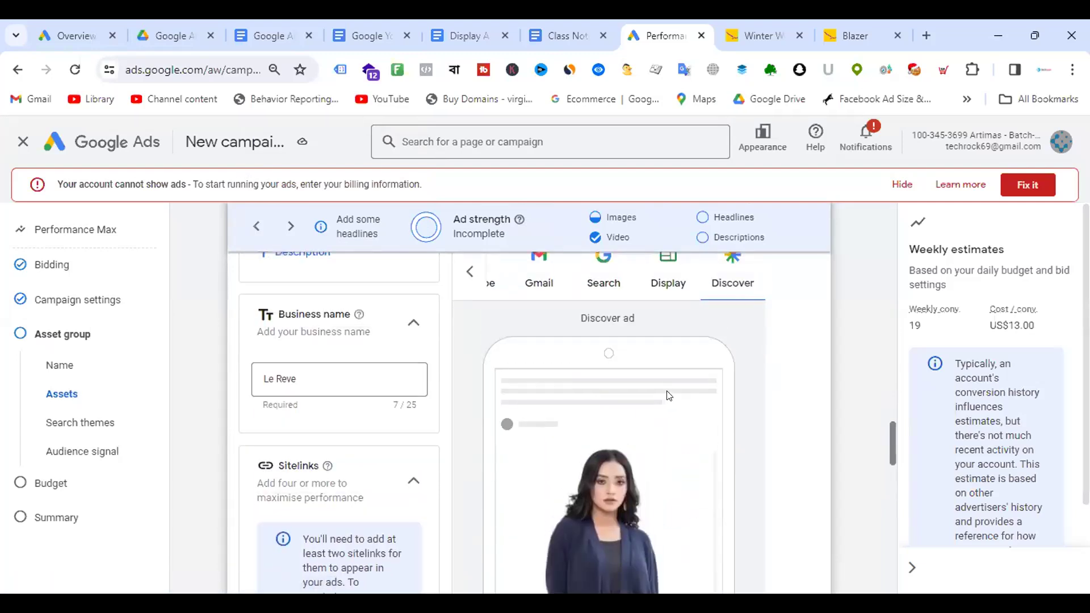
{"action": "scroll", "coordinate": [397, 371], "scroll_direction": "down", "scroll_amount": 5}
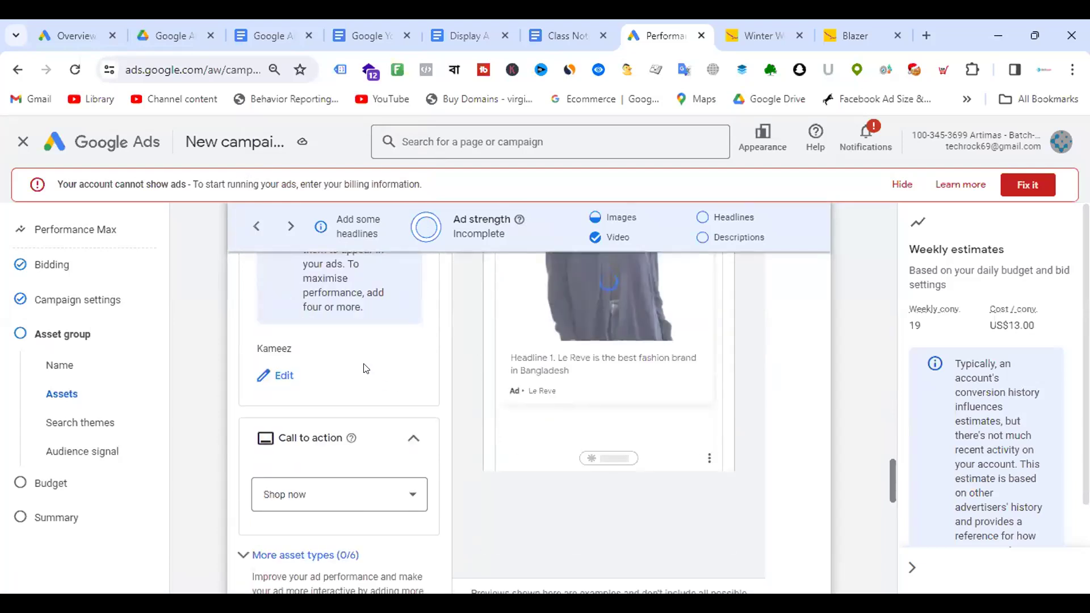
Step: Add the search themes "le reve winter collection", "winter dress" and "fashion" to the asset group's signals
{"action": "scroll", "coordinate": [366, 369], "scroll_direction": "down", "scroll_amount": 8}
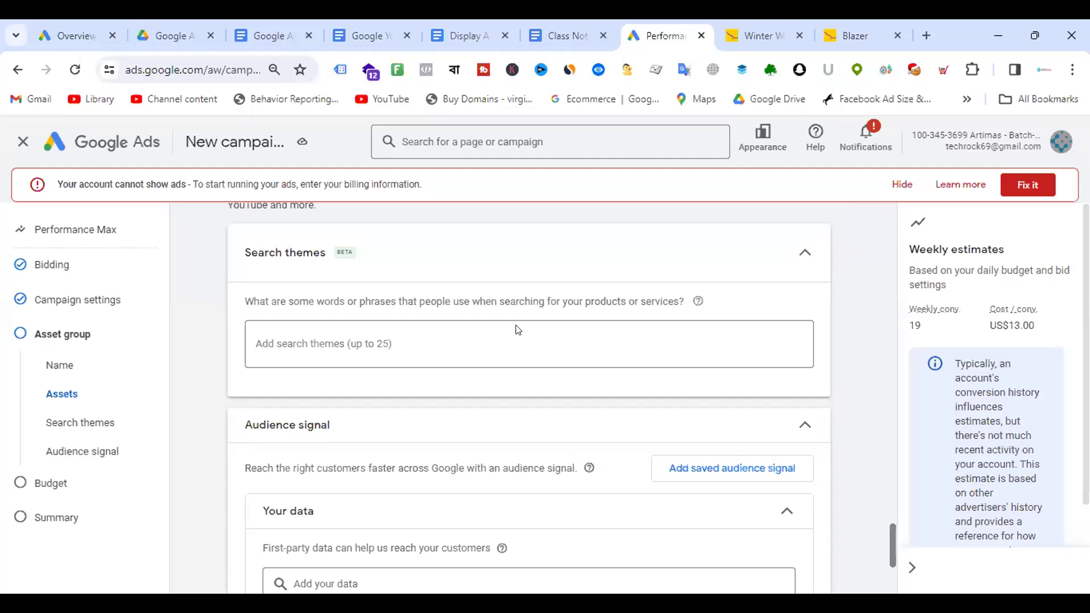
{"action": "left_click", "coordinate": [414, 337]}
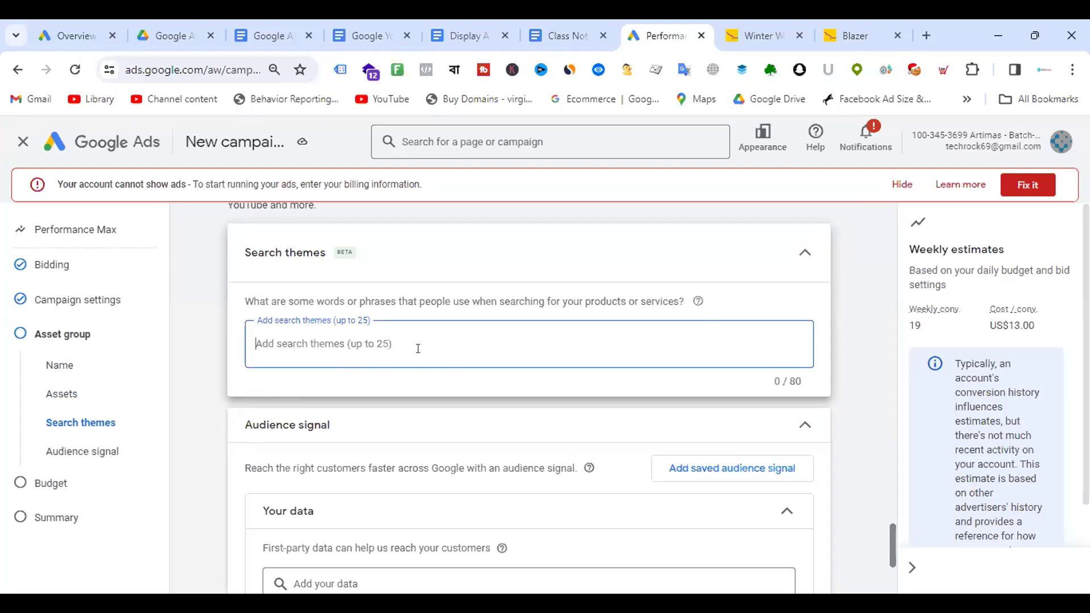
{"action": "type", "text": "le re"}
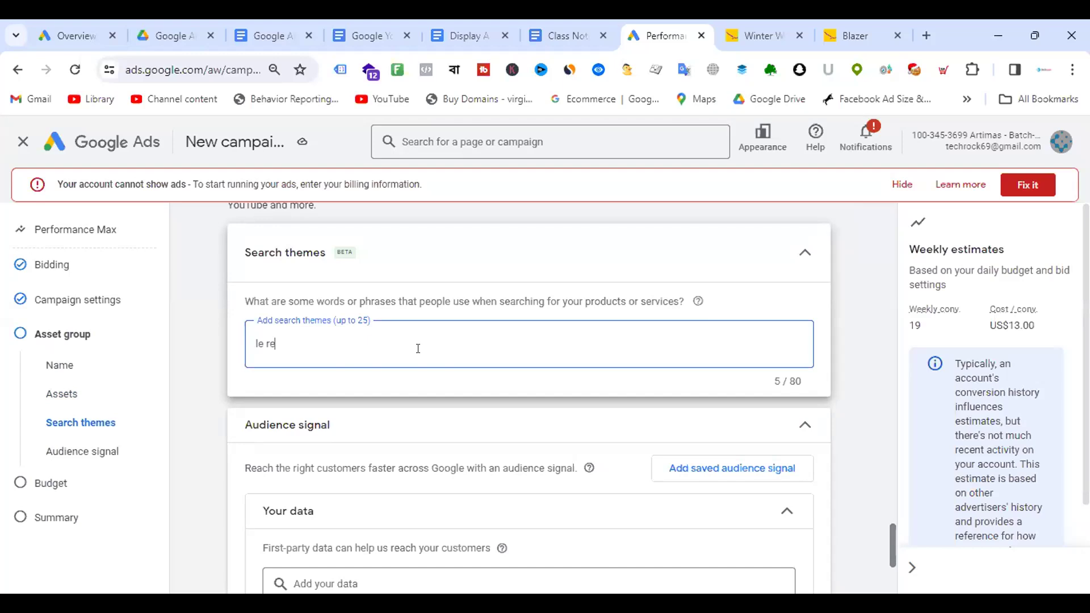
{"action": "type", "text": "ve winter collection"}
{"action": "key", "text": "Return"}
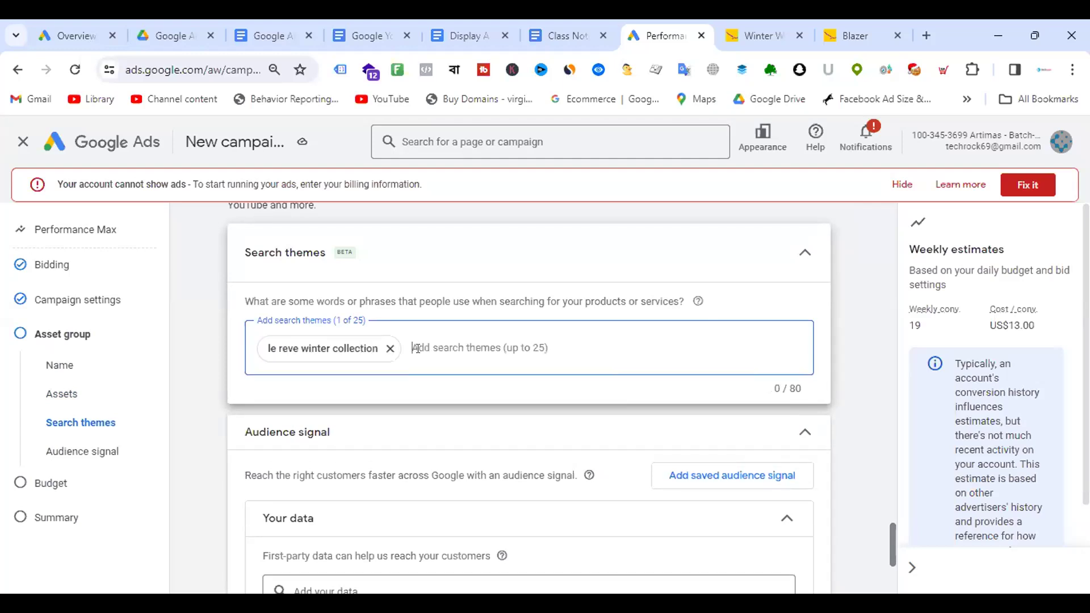
{"action": "type", "text": "w"}
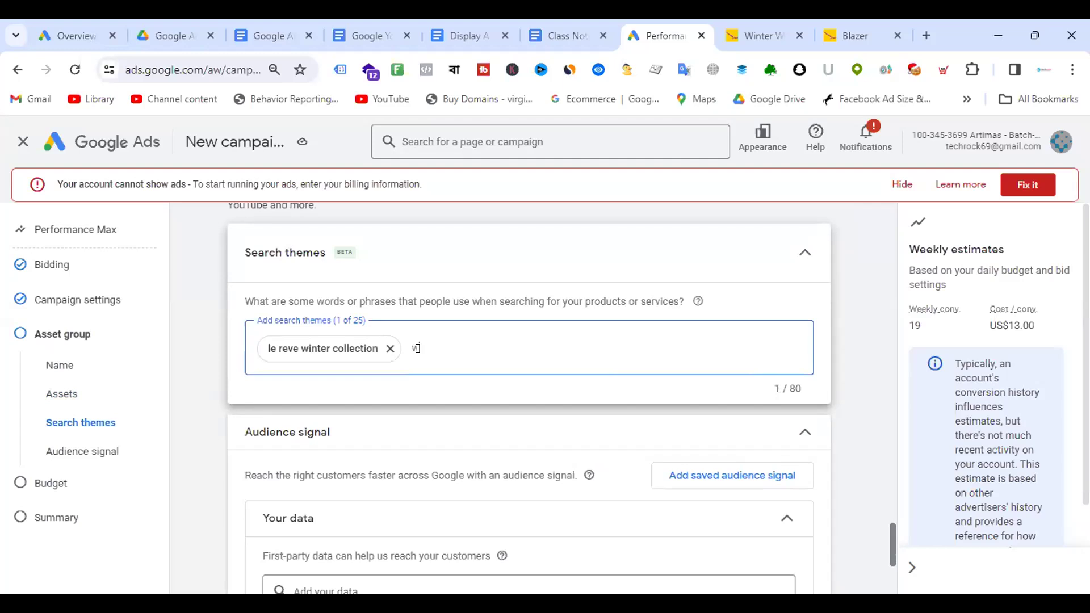
{"action": "type", "text": "inter dress"}
{"action": "key", "text": "Return"}
{"action": "mouse_move", "coordinate": [418, 356]}
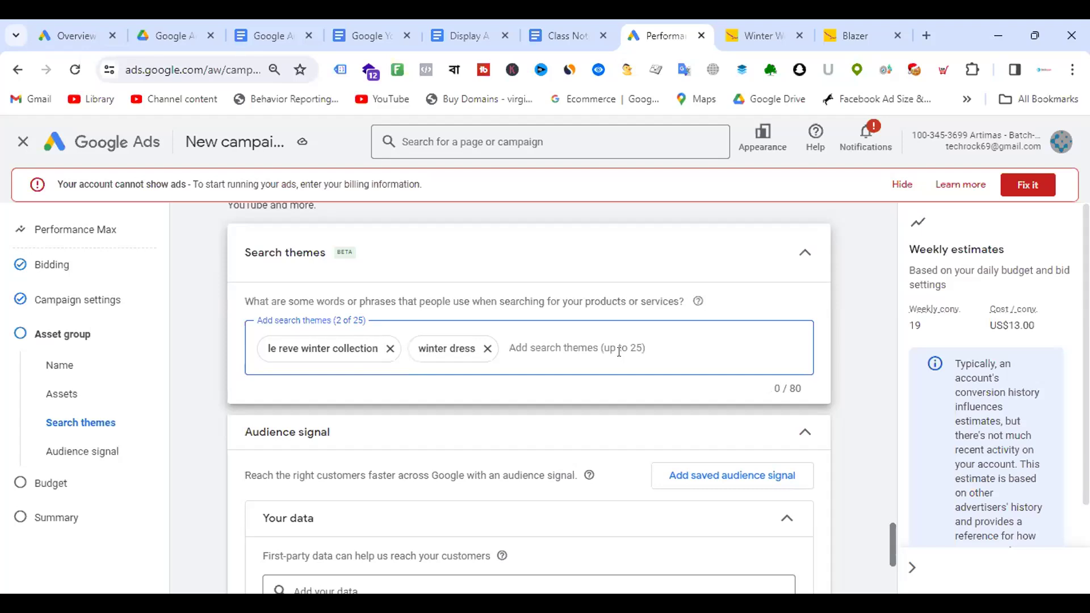
{"action": "type", "text": "fashion"}
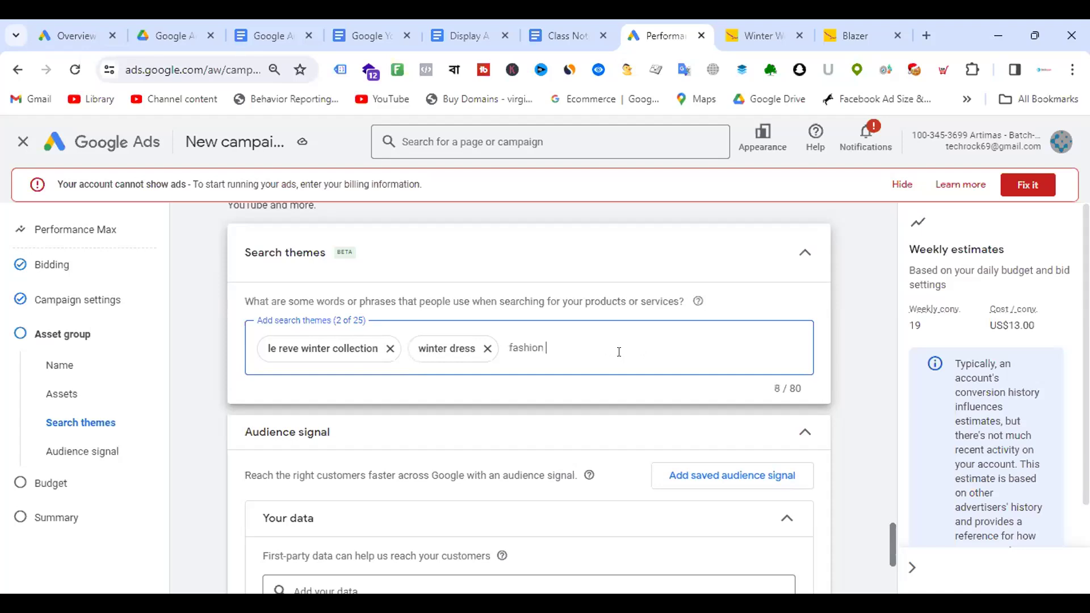
{"action": "key", "text": "Return"}
Step: Examine the search themes and audience signal sections of the asset group
{"action": "scroll", "coordinate": [619, 351], "scroll_direction": "down", "scroll_amount": 4}
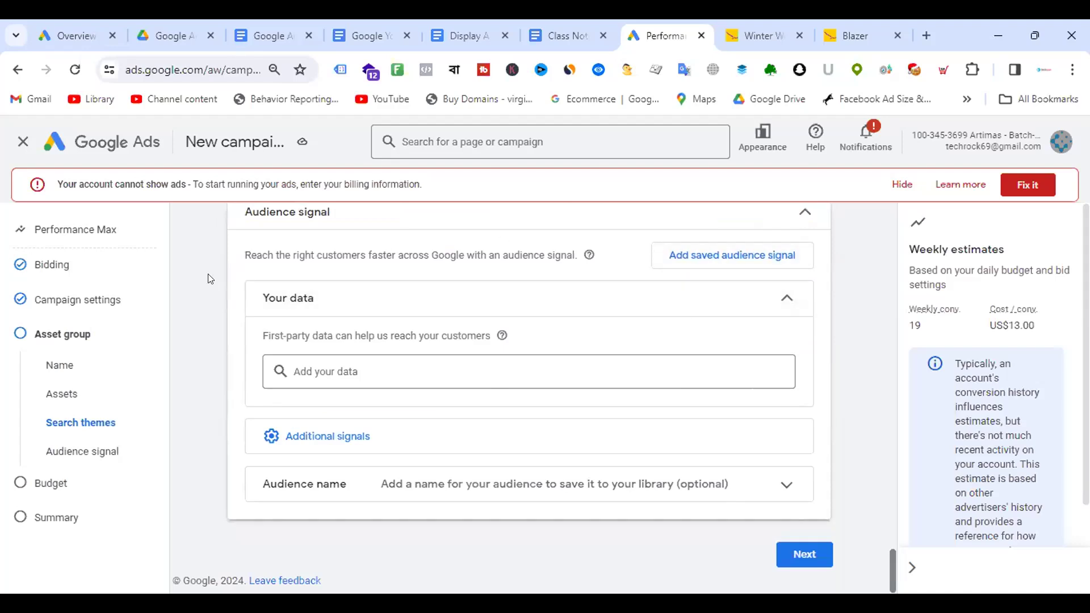
{"action": "scroll", "coordinate": [478, 364], "scroll_direction": "up", "scroll_amount": 3}
{"action": "scroll", "coordinate": [477, 360], "scroll_direction": "down", "scroll_amount": 3}
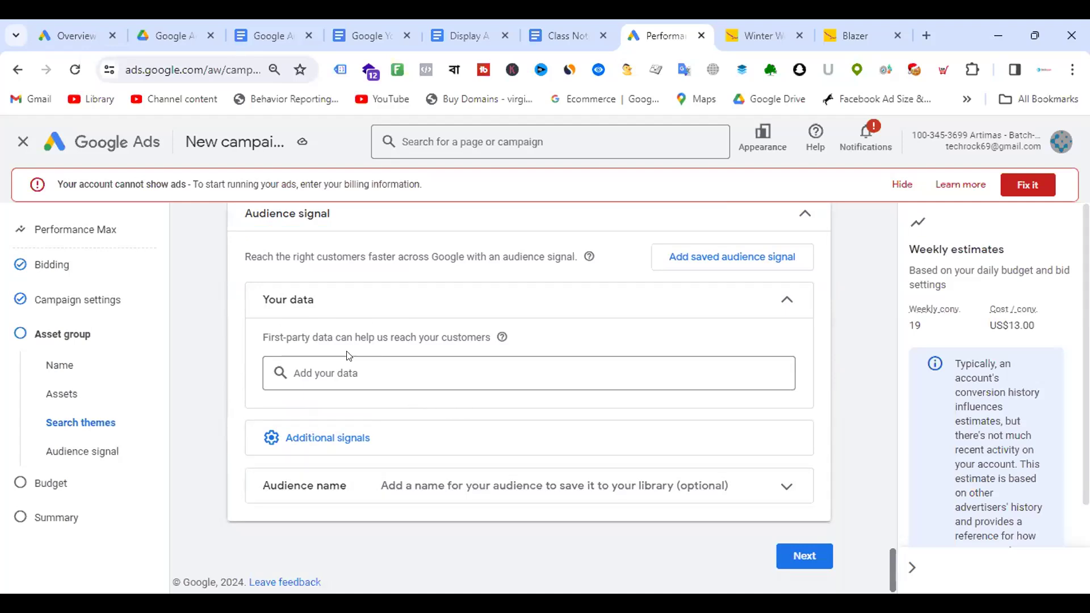
{"action": "scroll", "coordinate": [733, 338], "scroll_direction": "up", "scroll_amount": 5}
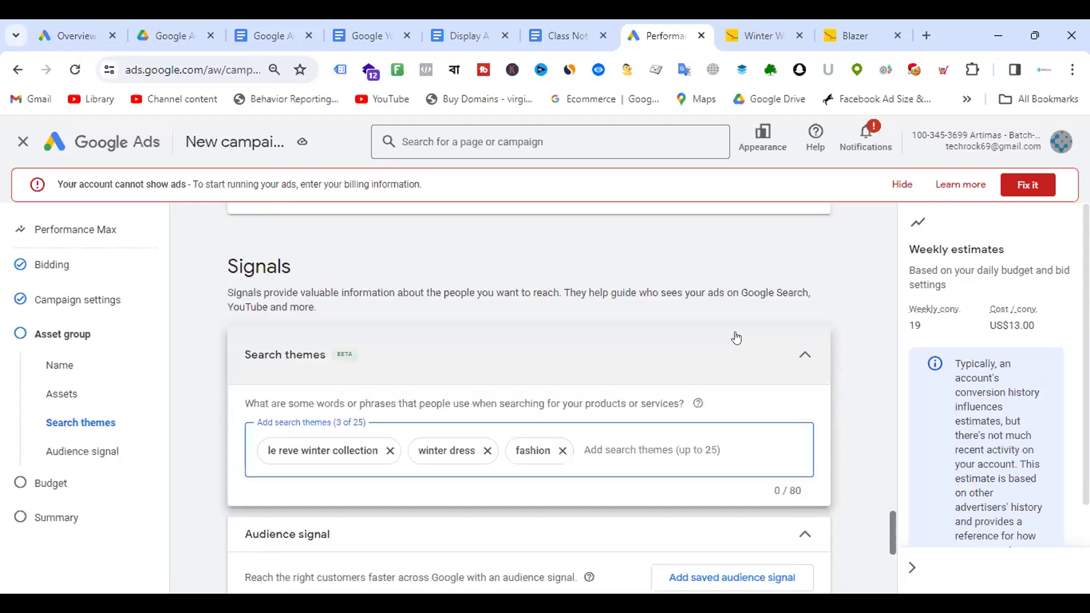
{"action": "scroll", "coordinate": [610, 352], "scroll_direction": "down", "scroll_amount": 5}
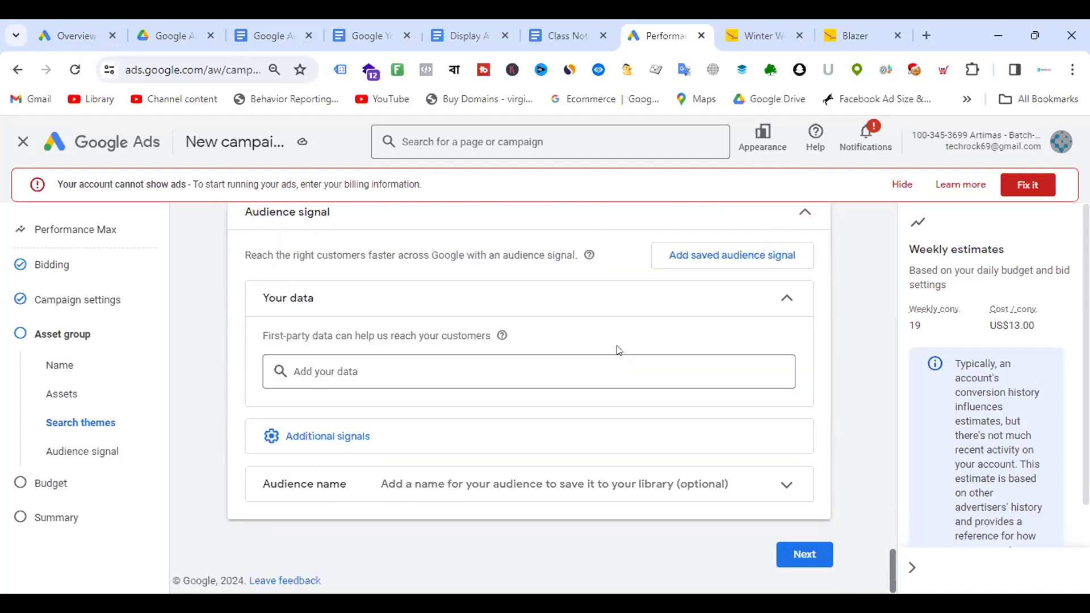
{"action": "scroll", "coordinate": [616, 348], "scroll_direction": "up", "scroll_amount": 3}
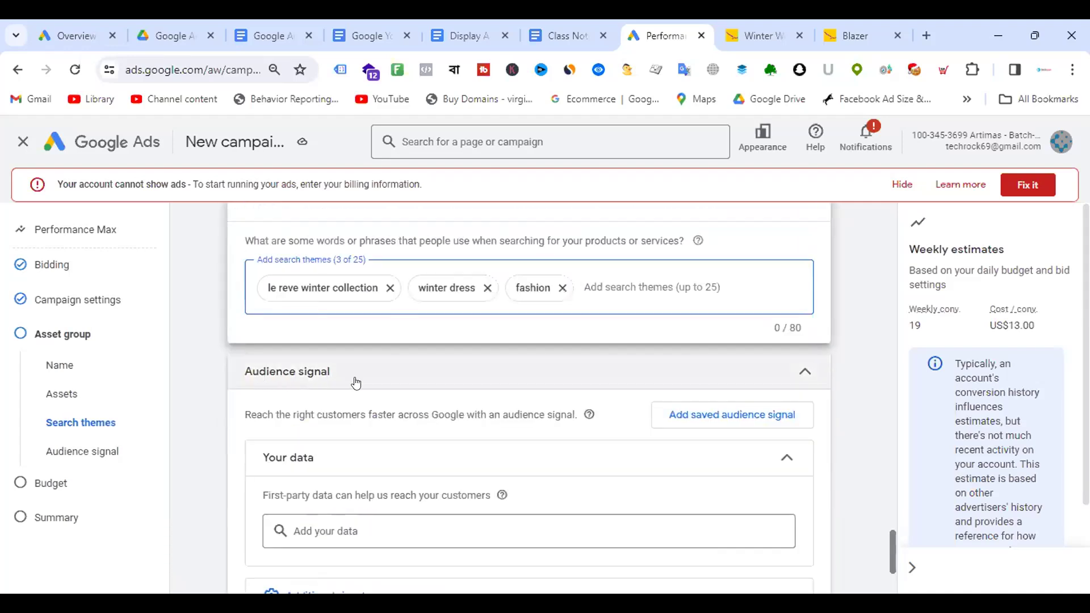
{"action": "scroll", "coordinate": [501, 350], "scroll_direction": "down", "scroll_amount": 2}
{"action": "left_click_drag", "start_coordinate": [235, 299], "coordinate": [392, 298]}
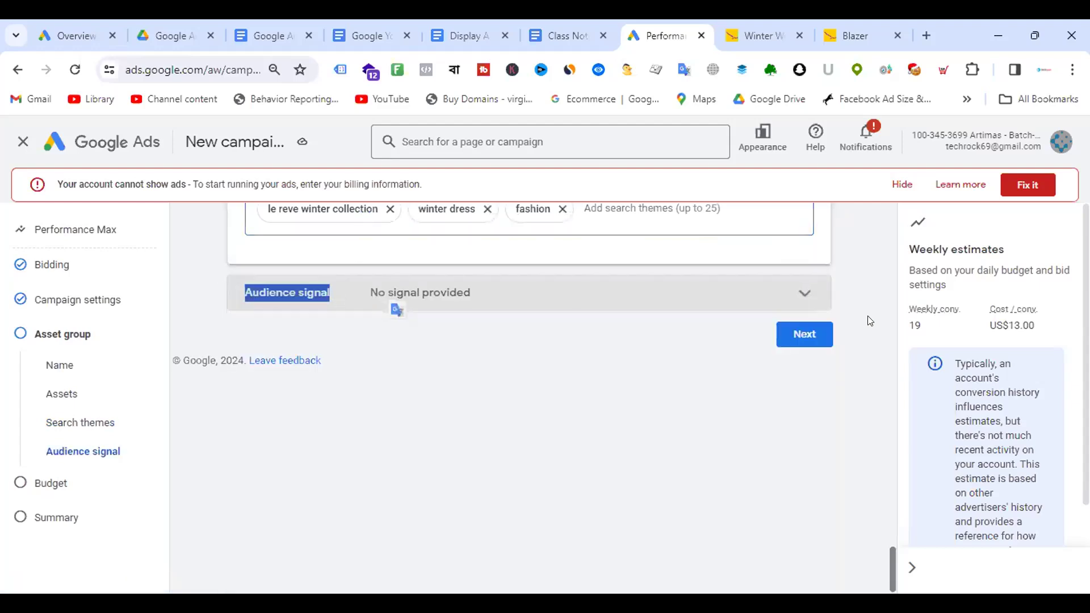
{"action": "left_click", "coordinate": [418, 296]}
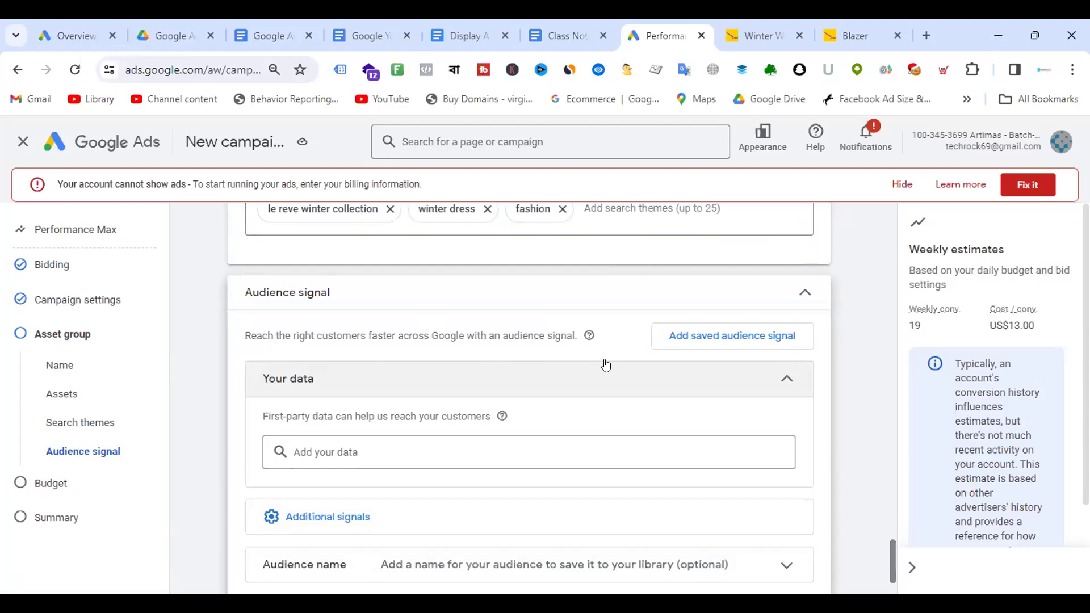
Step: Add the website visitor segments "Artimas - All Purchasers", "Artimas - Product page - visitors" and "Artimas - Web - All visitors" to the audience signal's own data
{"action": "left_click", "coordinate": [406, 457]}
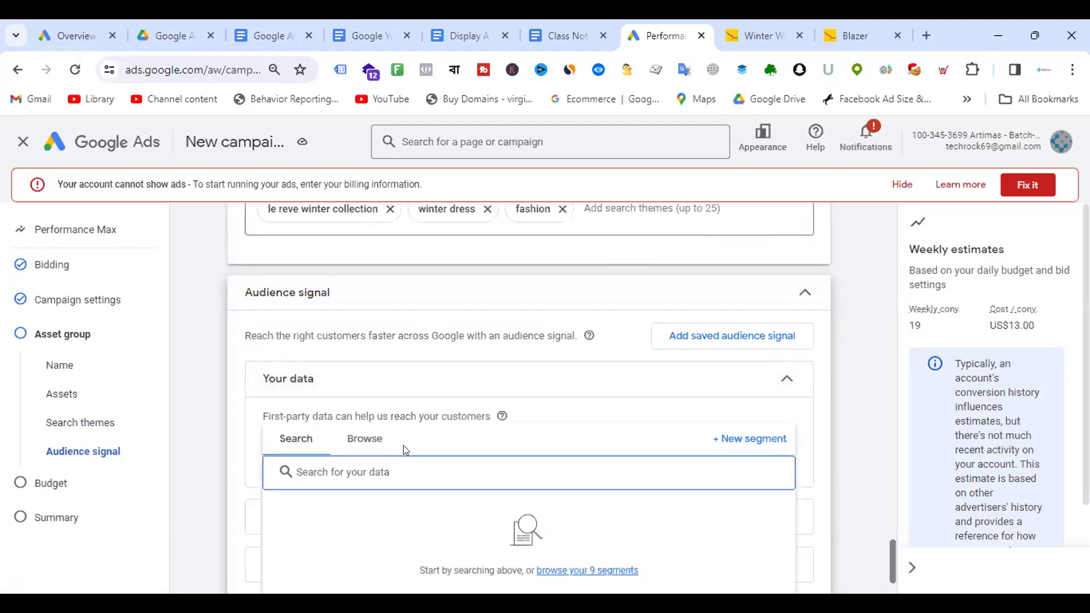
{"action": "left_click", "coordinate": [374, 439]}
{"action": "scroll", "coordinate": [516, 438], "scroll_direction": "down", "scroll_amount": 2}
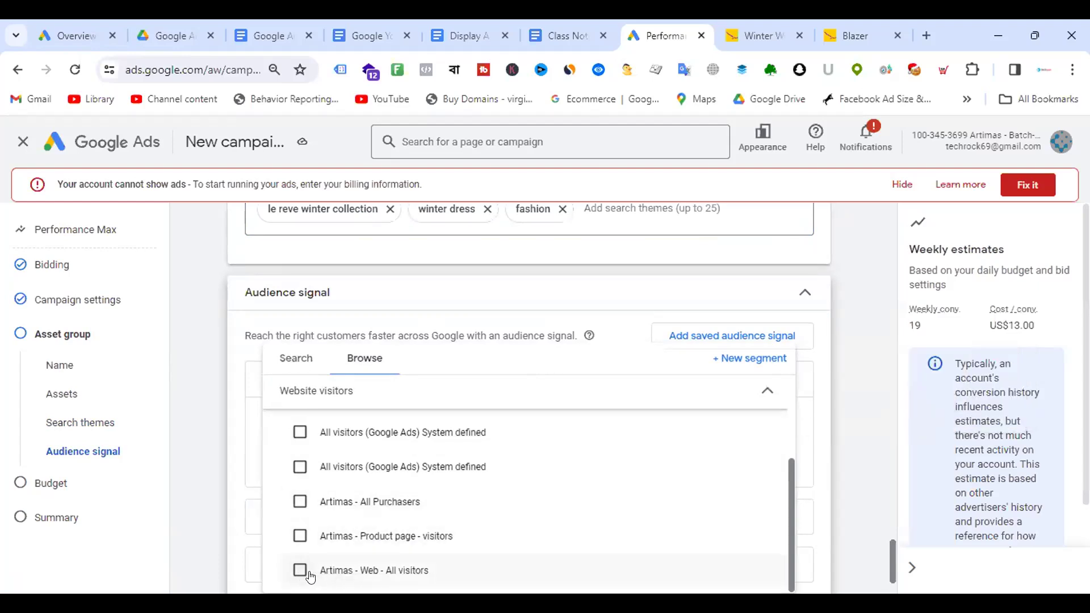
{"action": "left_click", "coordinate": [300, 501]}
{"action": "left_click", "coordinate": [300, 536]}
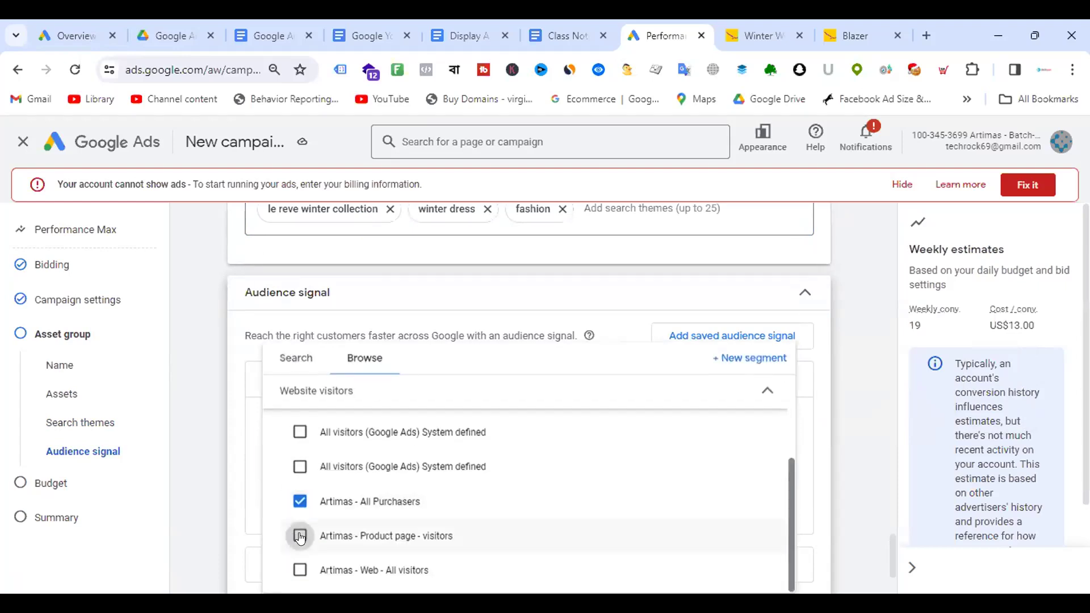
{"action": "left_click", "coordinate": [299, 570]}
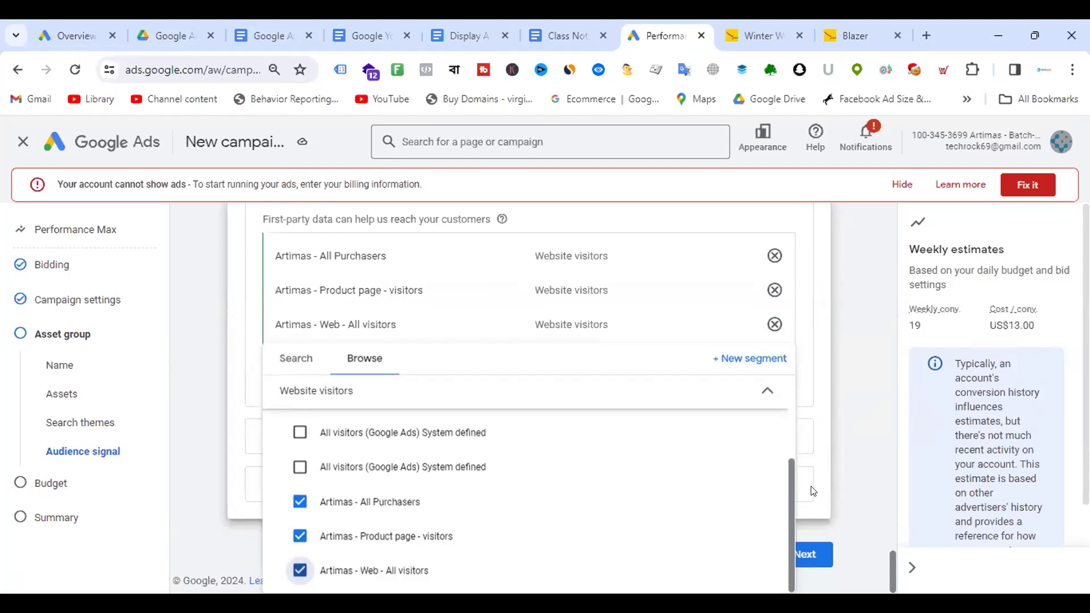
{"action": "left_click", "coordinate": [871, 396]}
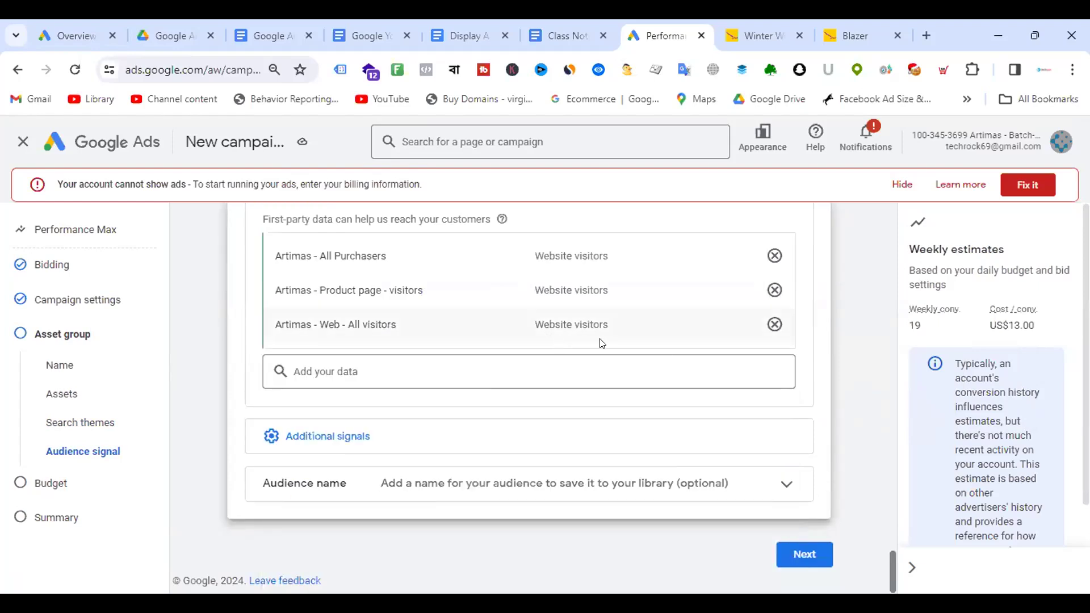
Step: Remove the "Artimas - Web - All visitors" segment from the audience signal's own data
{"action": "scroll", "coordinate": [602, 343], "scroll_direction": "up", "scroll_amount": 1}
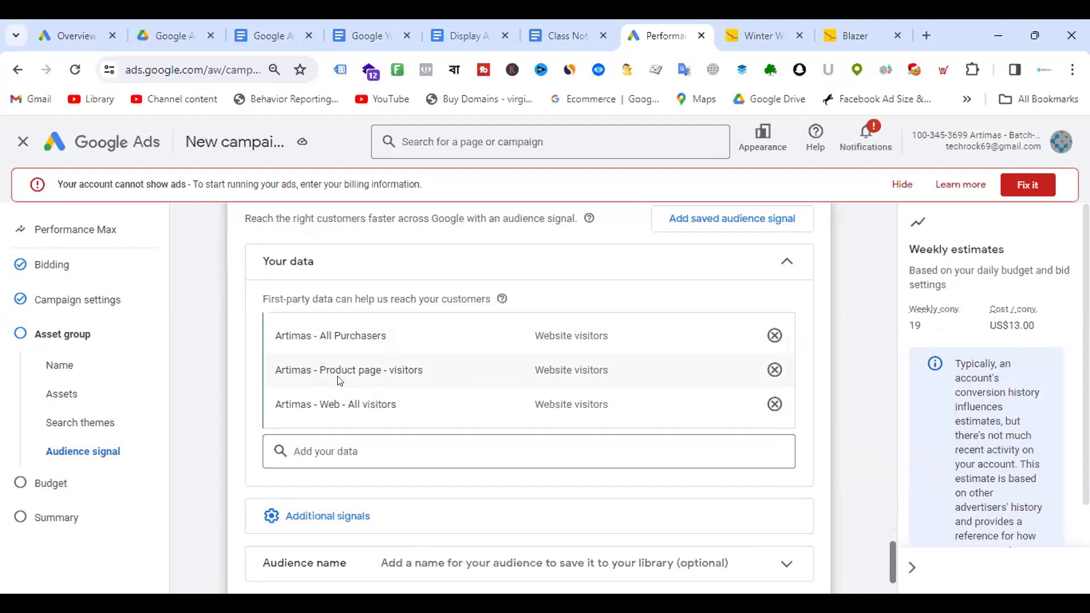
{"action": "mouse_move", "coordinate": [604, 369]}
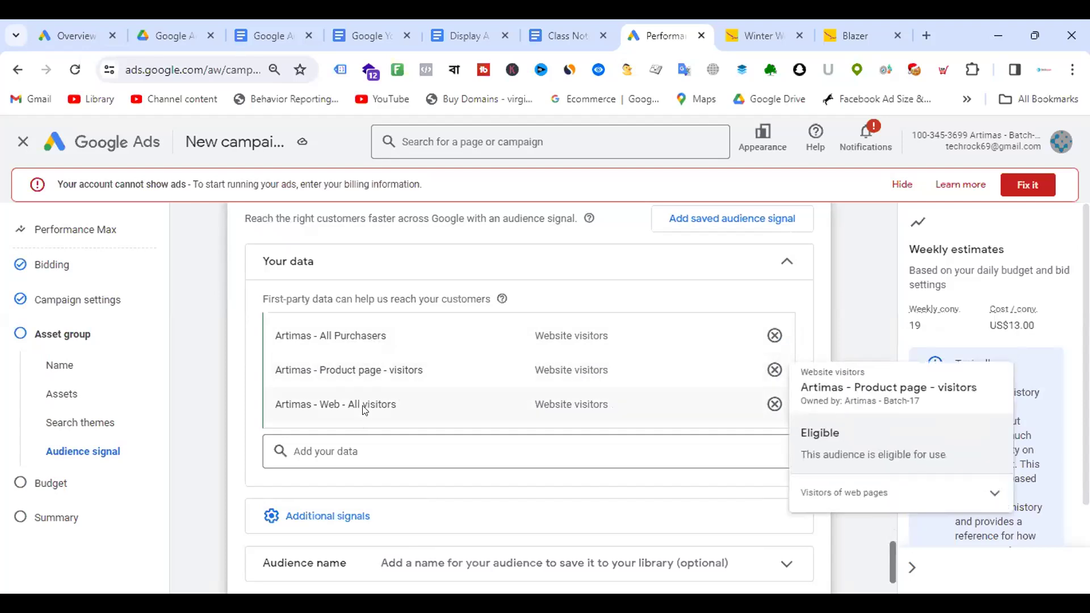
{"action": "mouse_move", "coordinate": [364, 408]}
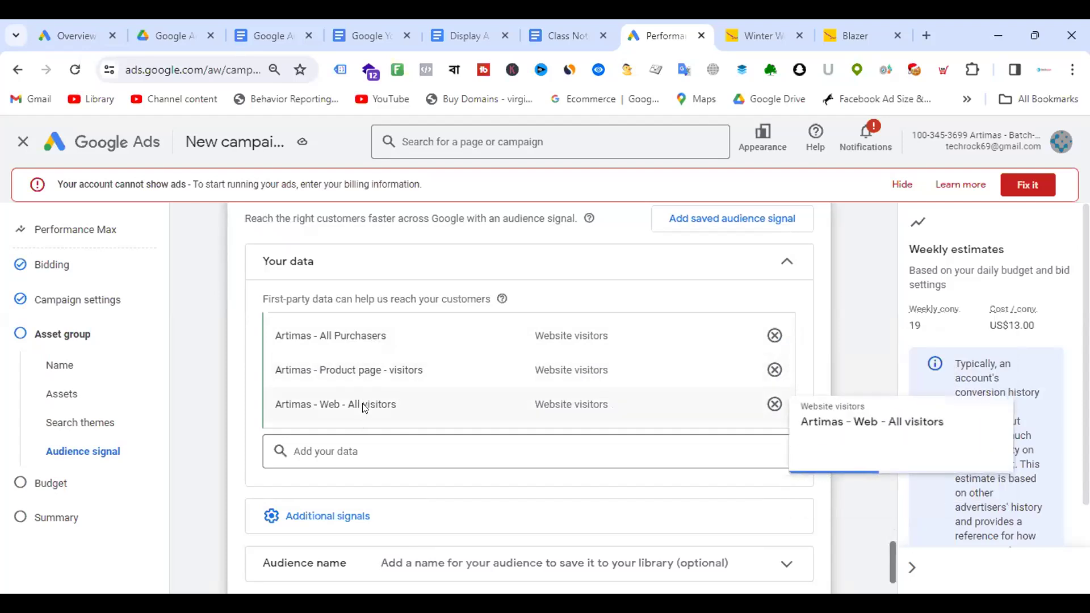
{"action": "left_click", "coordinate": [774, 405]}
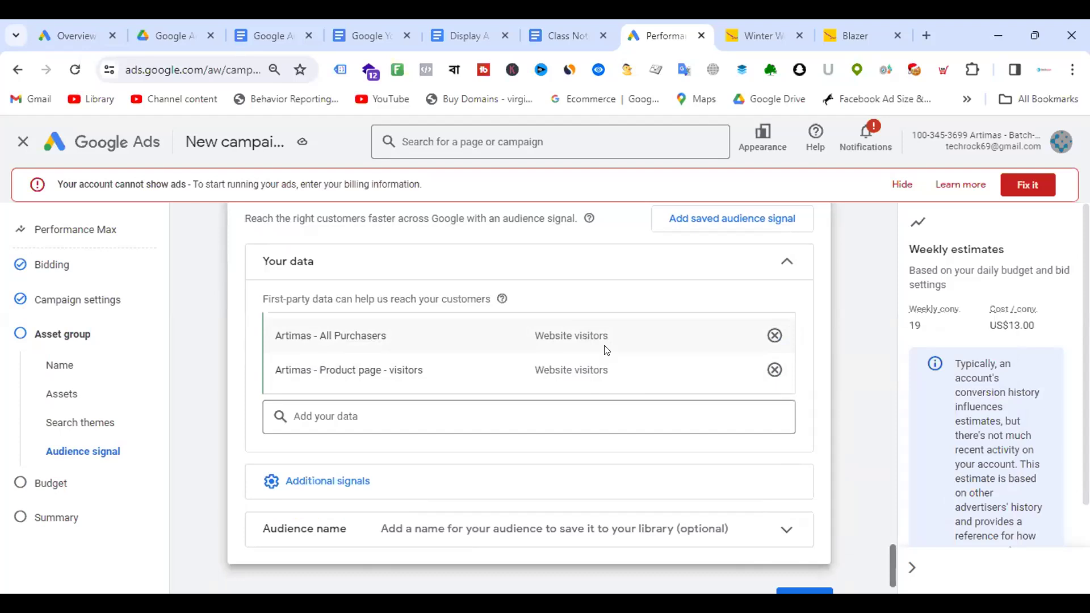
{"action": "left_click", "coordinate": [275, 26]}
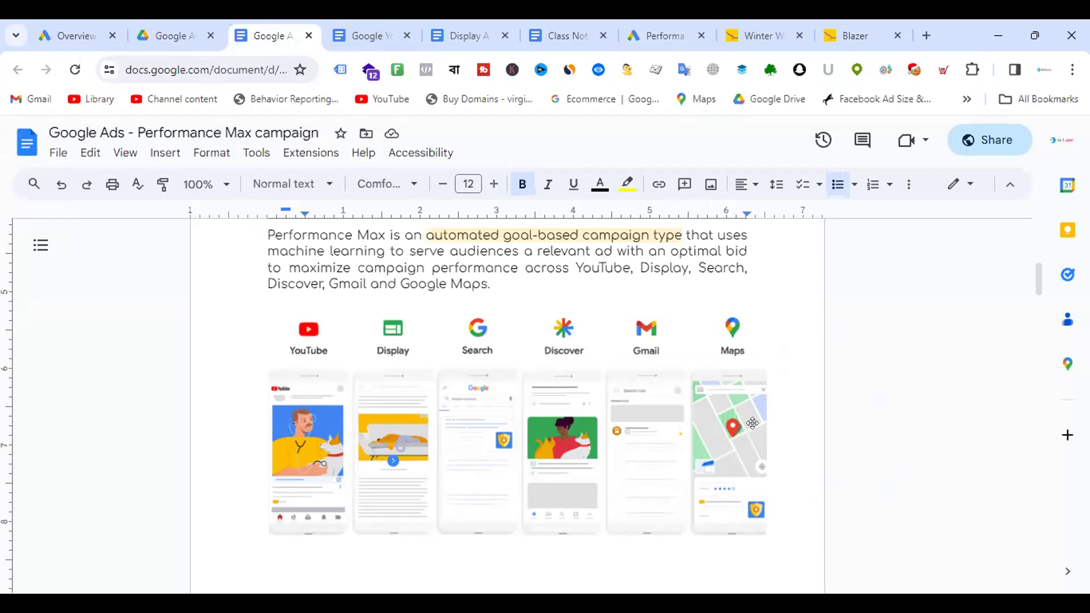
{"action": "left_click", "coordinate": [667, 35]}
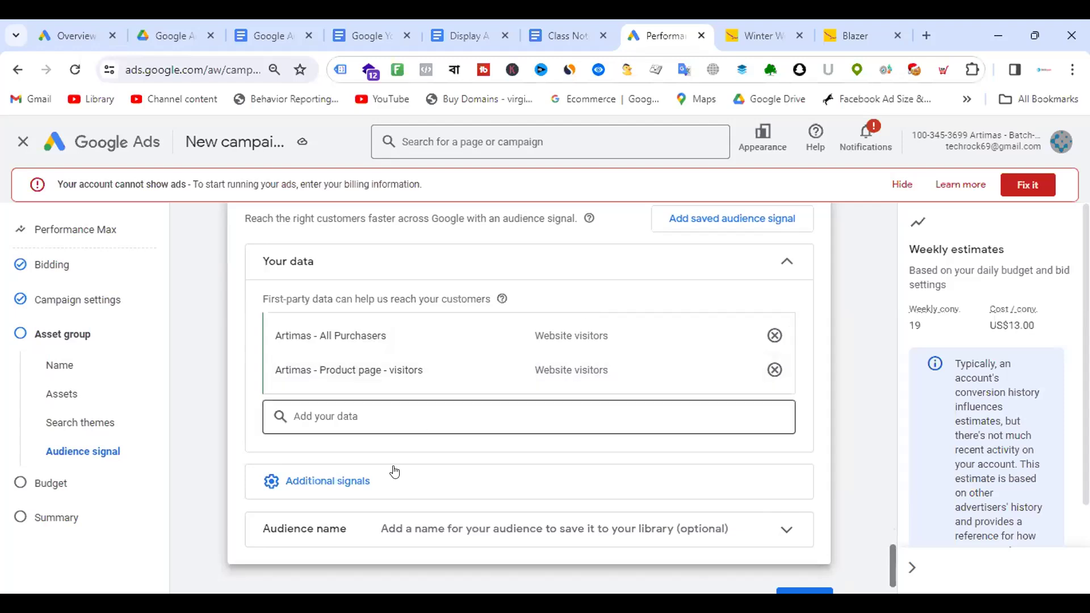
Step: Add demographics to the audience signal, excluding the Unknown gender and setting the upper age limit to 34
{"action": "left_click", "coordinate": [343, 474]}
{"action": "scroll", "coordinate": [531, 318], "scroll_direction": "down", "scroll_amount": 2}
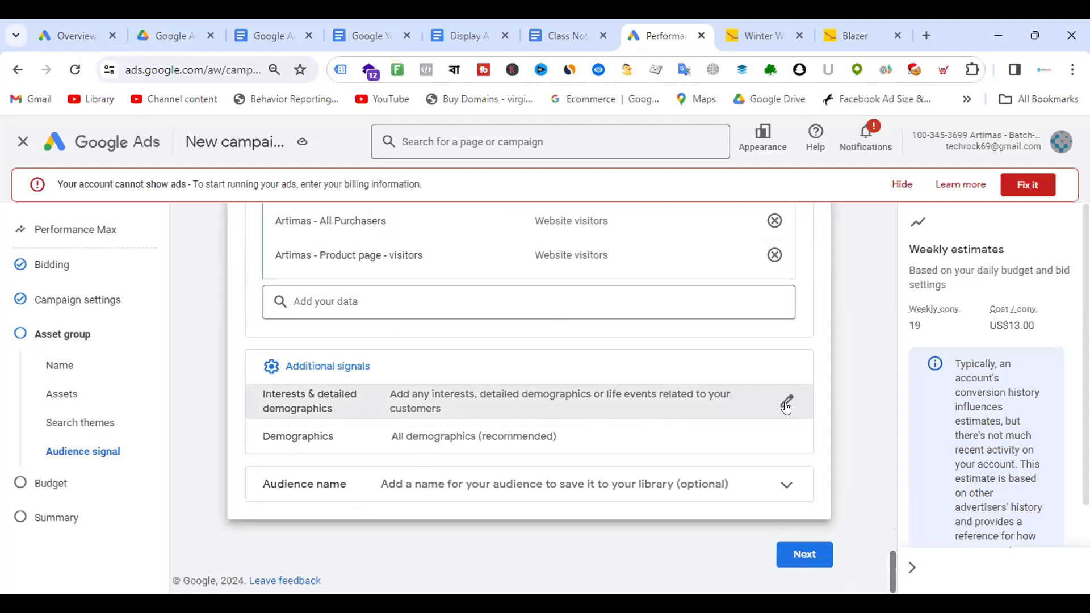
{"action": "left_click", "coordinate": [785, 437]}
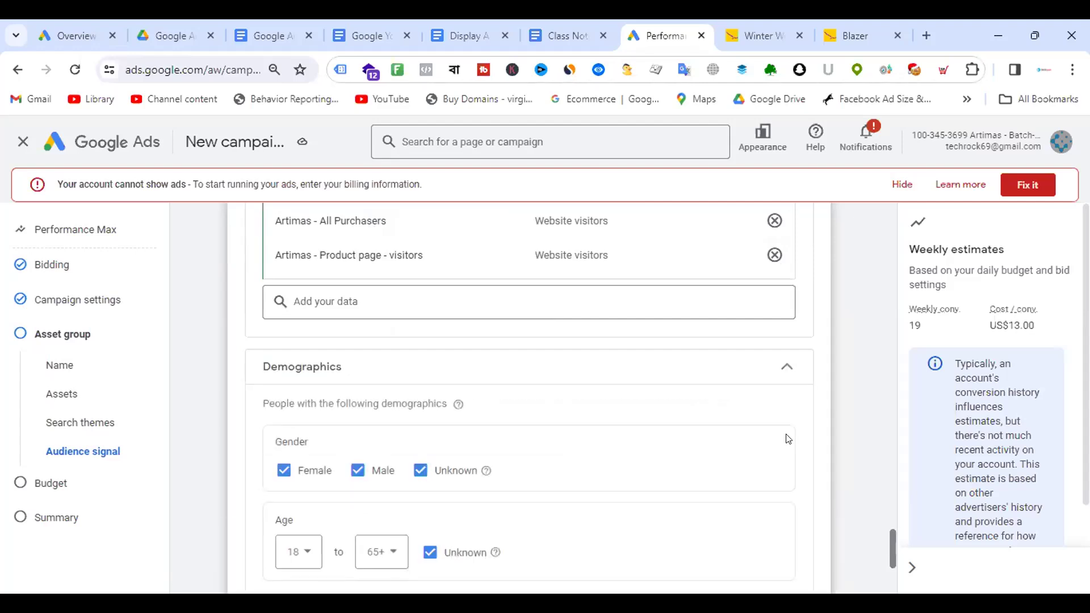
{"action": "scroll", "coordinate": [569, 383], "scroll_direction": "down", "scroll_amount": 4}
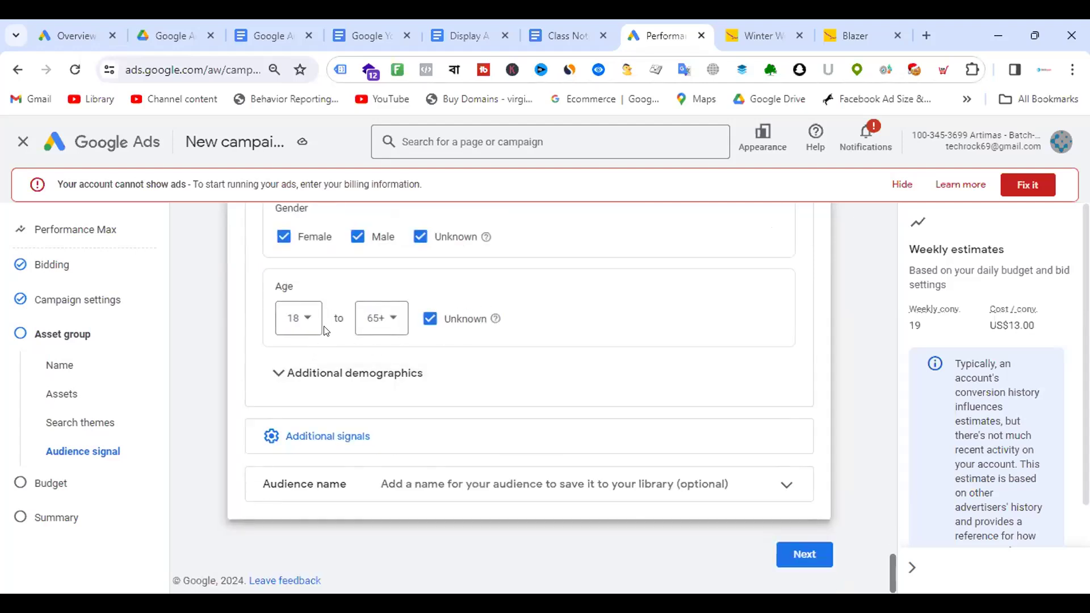
{"action": "scroll", "coordinate": [516, 333], "scroll_direction": "up", "scroll_amount": 1}
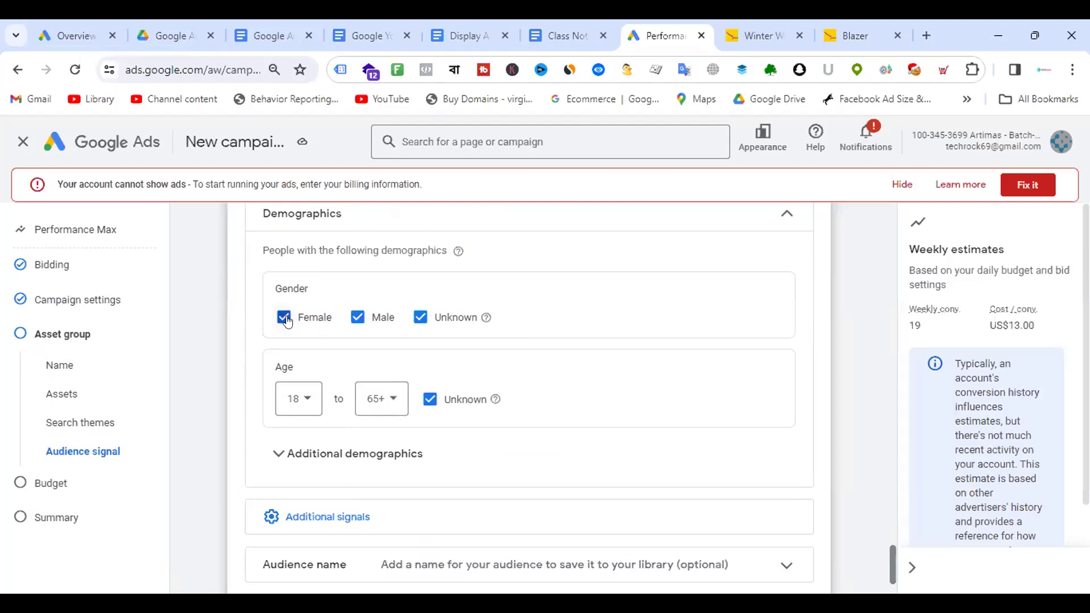
{"action": "left_click", "coordinate": [420, 317]}
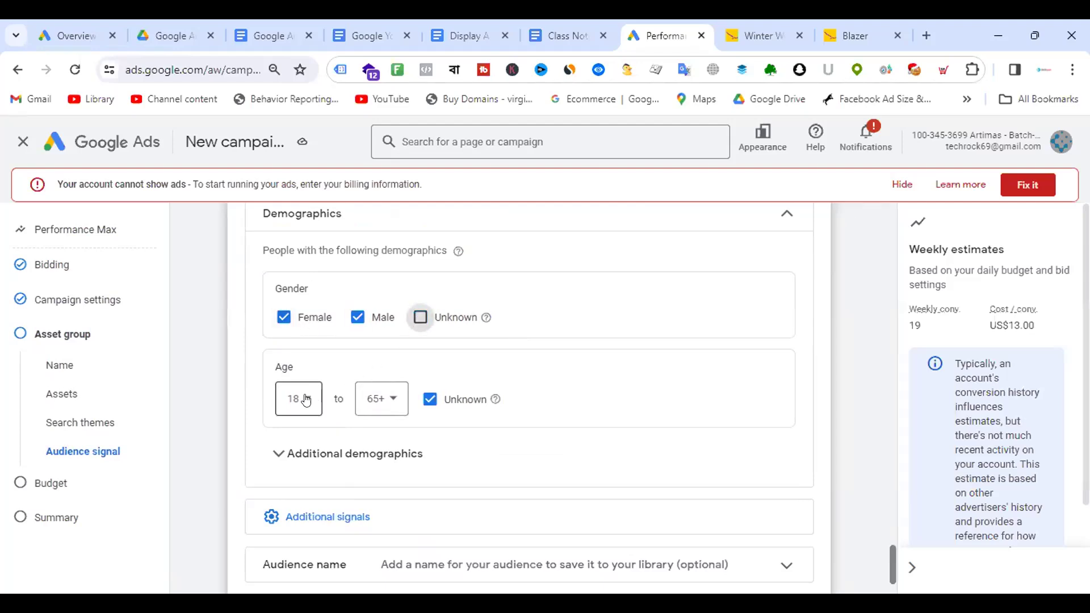
{"action": "left_click", "coordinate": [389, 399]}
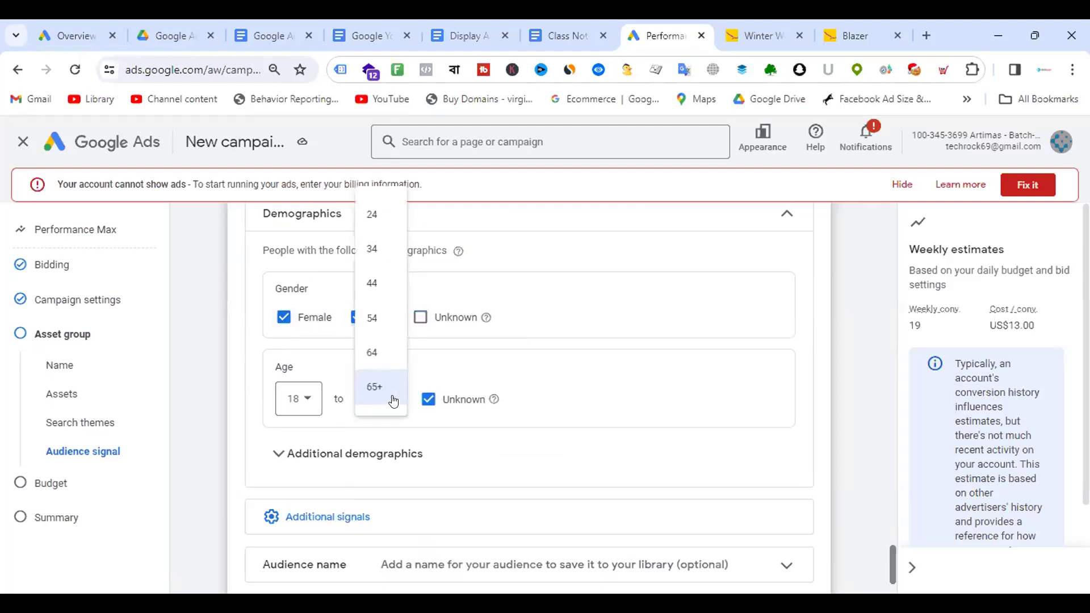
{"action": "left_click", "coordinate": [373, 250]}
{"action": "scroll", "coordinate": [631, 336], "scroll_direction": "down", "scroll_amount": 2}
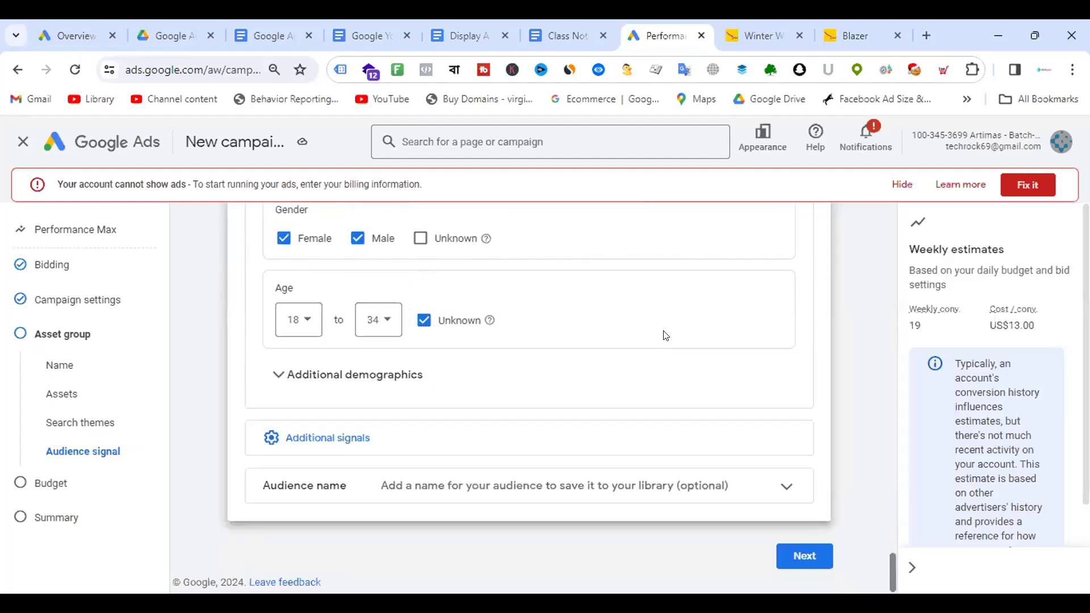
Step: Open the interests and detailed demographics of the audience signal for editing
{"action": "left_click", "coordinate": [348, 437]}
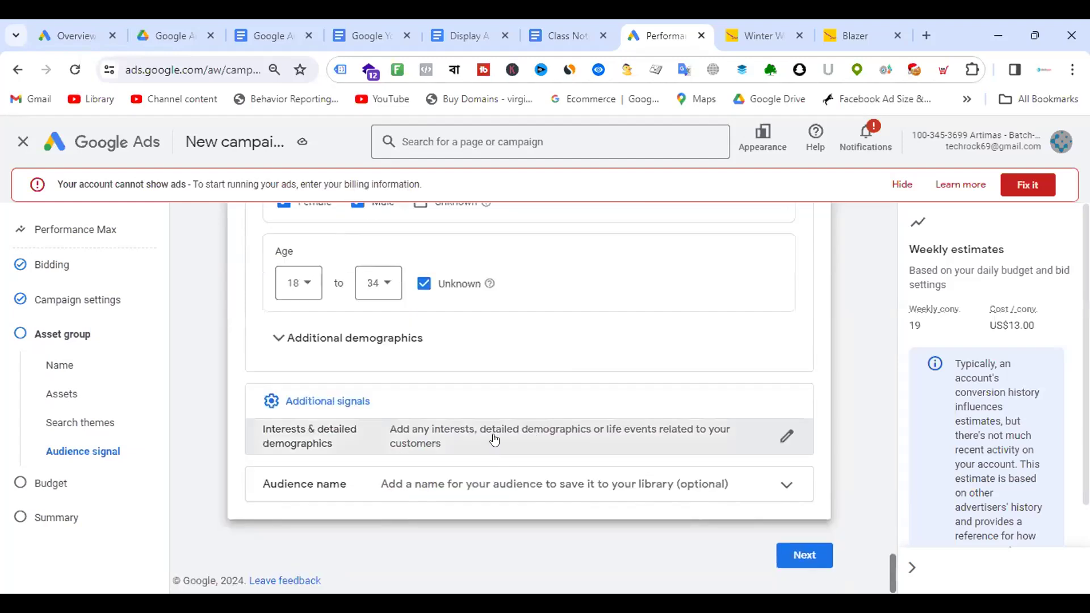
{"action": "left_click", "coordinate": [787, 436]}
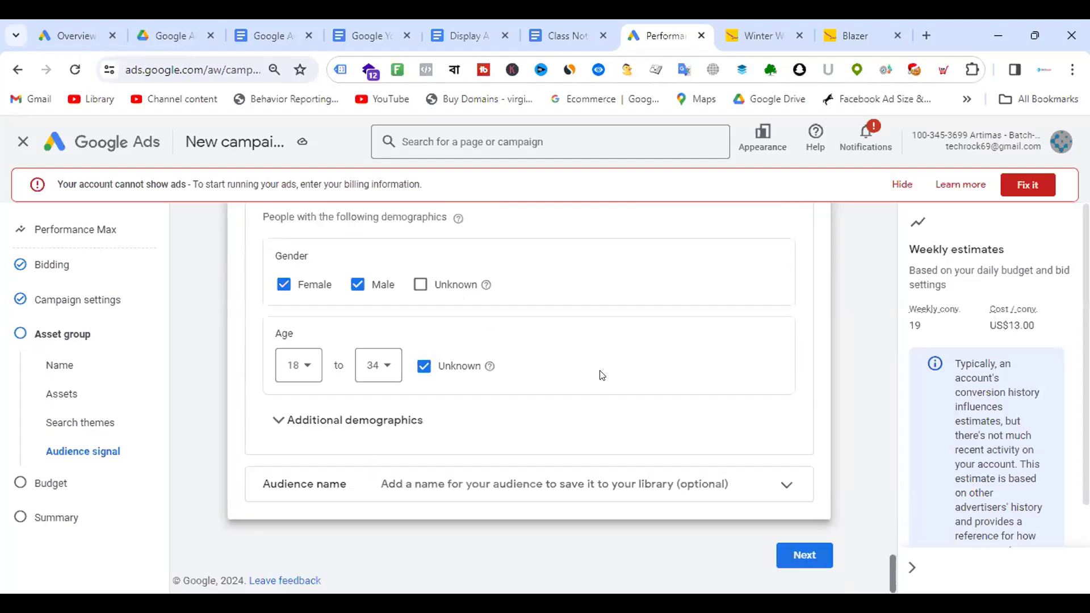
Step: Name the audience signal "Pmax audience" and continue to the campaign budget
{"action": "left_click", "coordinate": [583, 484]}
{"action": "scroll", "coordinate": [550, 390], "scroll_direction": "down", "scroll_amount": 2}
{"action": "left_click", "coordinate": [376, 452]}
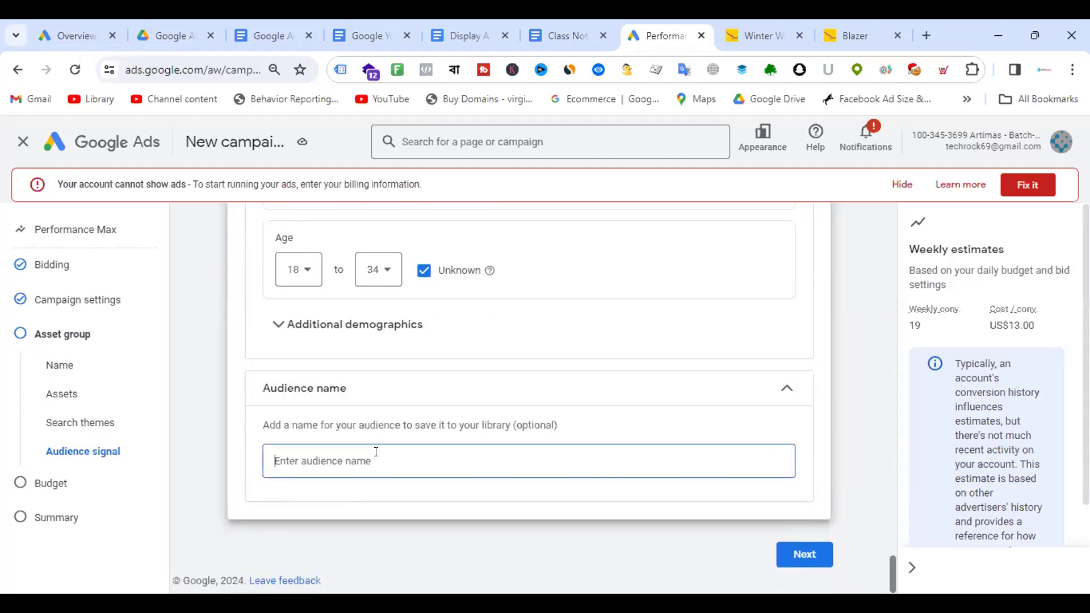
{"action": "type", "text": "Pmax audience"}
{"action": "left_click", "coordinate": [804, 555]}
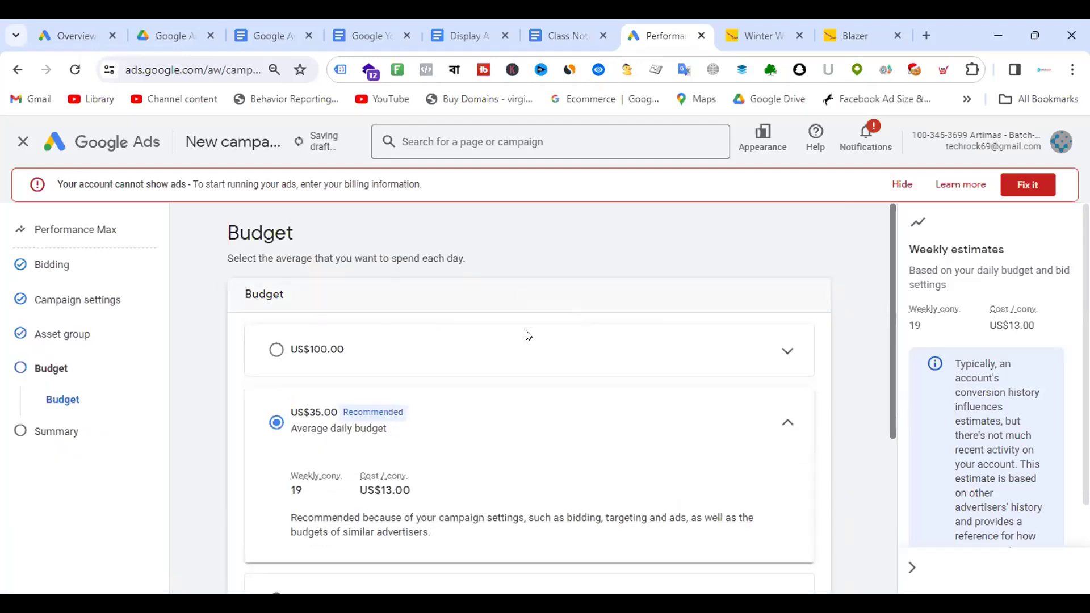
Step: Review the budget options, keep the recommended US$35.00 average daily budget and continue to the campaign summary
{"action": "scroll", "coordinate": [528, 334], "scroll_direction": "down", "scroll_amount": 4}
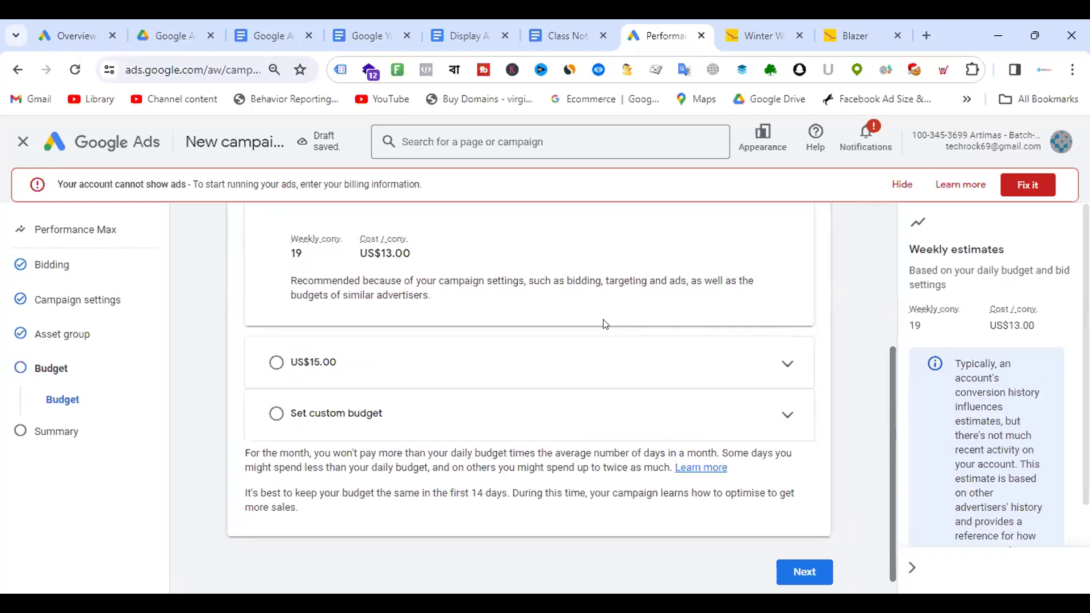
{"action": "scroll", "coordinate": [605, 323], "scroll_direction": "up", "scroll_amount": 4}
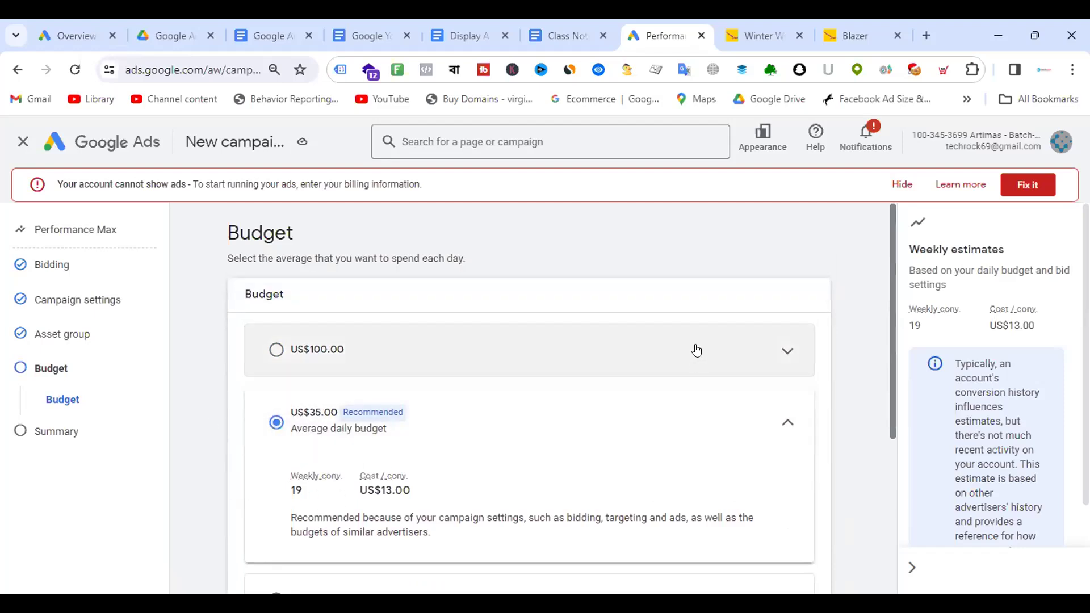
{"action": "scroll", "coordinate": [660, 350], "scroll_direction": "down", "scroll_amount": 4}
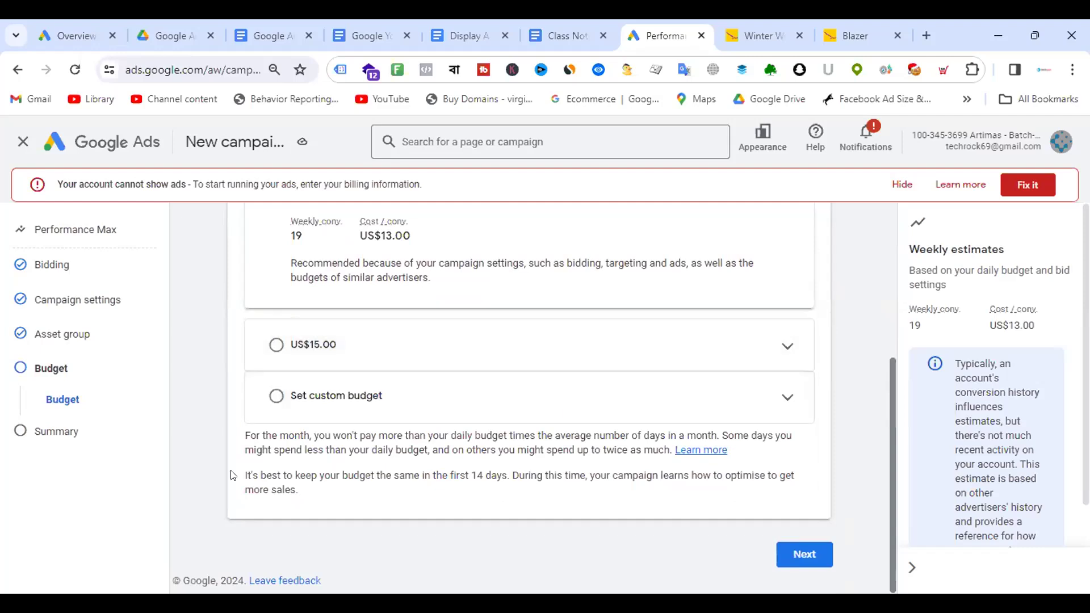
{"action": "left_click", "coordinate": [805, 564]}
{"action": "left_click", "coordinate": [820, 554]}
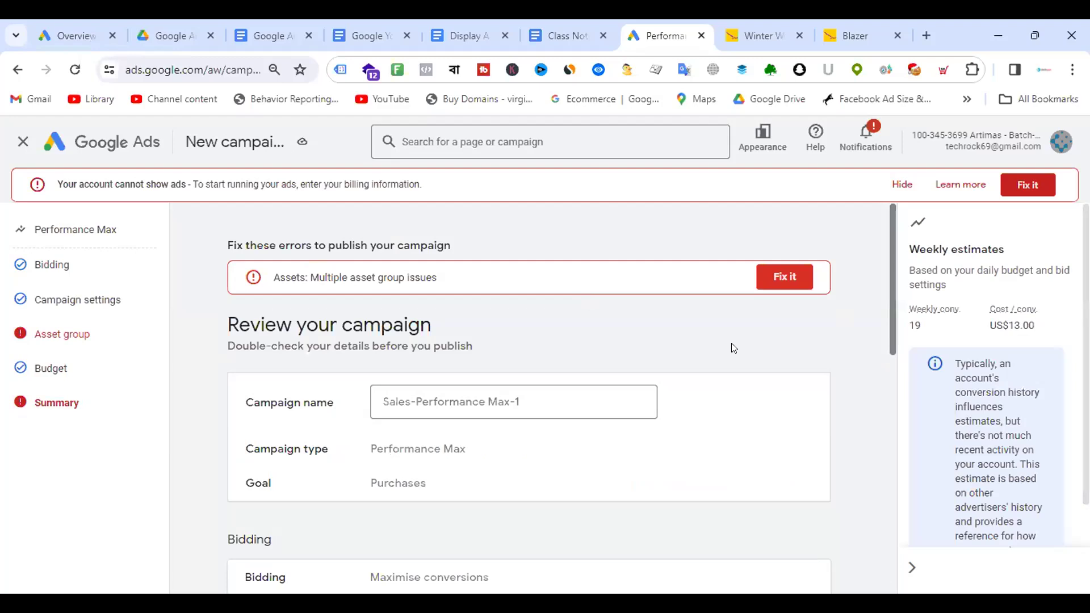
Step: Review the campaign summary and open the asset group issues for fixing
{"action": "scroll", "coordinate": [653, 305], "scroll_direction": "down", "scroll_amount": 5}
{"action": "scroll", "coordinate": [644, 309], "scroll_direction": "down", "scroll_amount": 5}
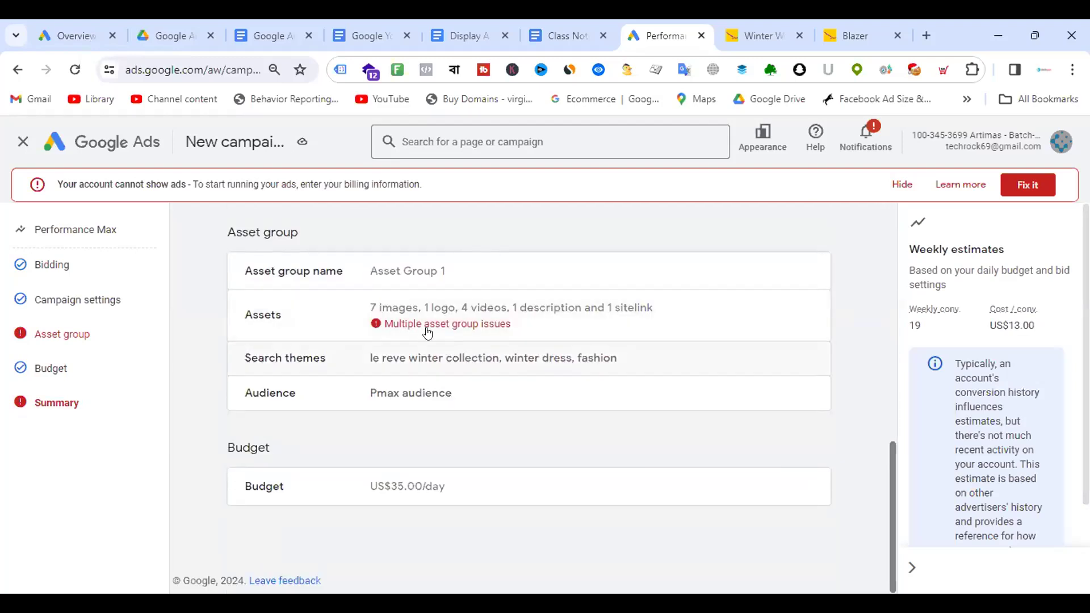
{"action": "scroll", "coordinate": [724, 325], "scroll_direction": "up", "scroll_amount": 10}
{"action": "scroll", "coordinate": [722, 324], "scroll_direction": "up", "scroll_amount": 2}
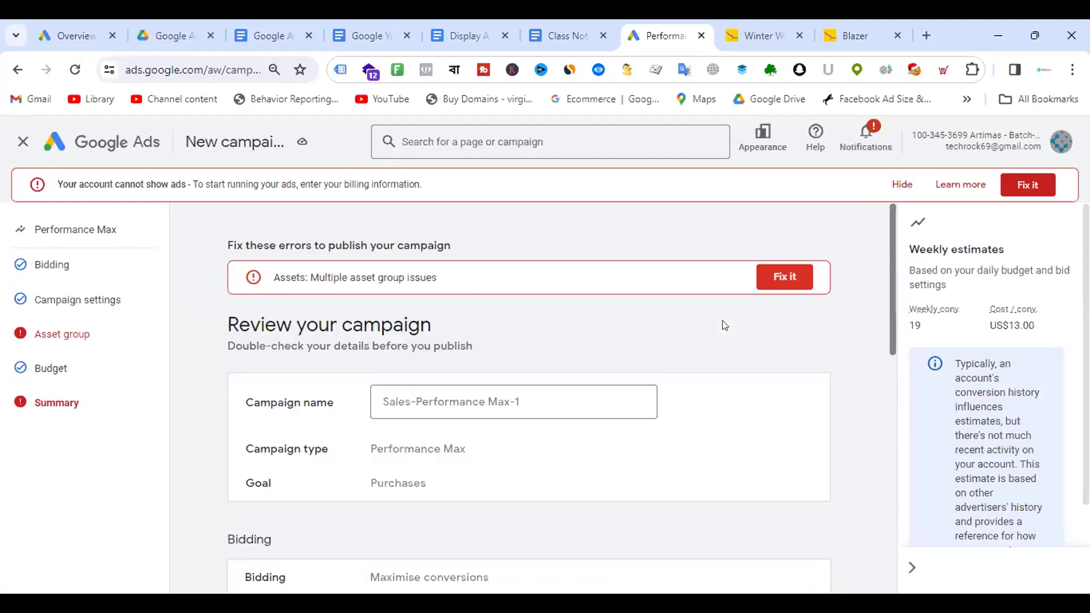
{"action": "left_click", "coordinate": [775, 280]}
Step: Add the suggested headline "Women Winter Blazer" and a second headline "Blazer" to the asset group
{"action": "scroll", "coordinate": [373, 356], "scroll_direction": "down", "scroll_amount": 6}
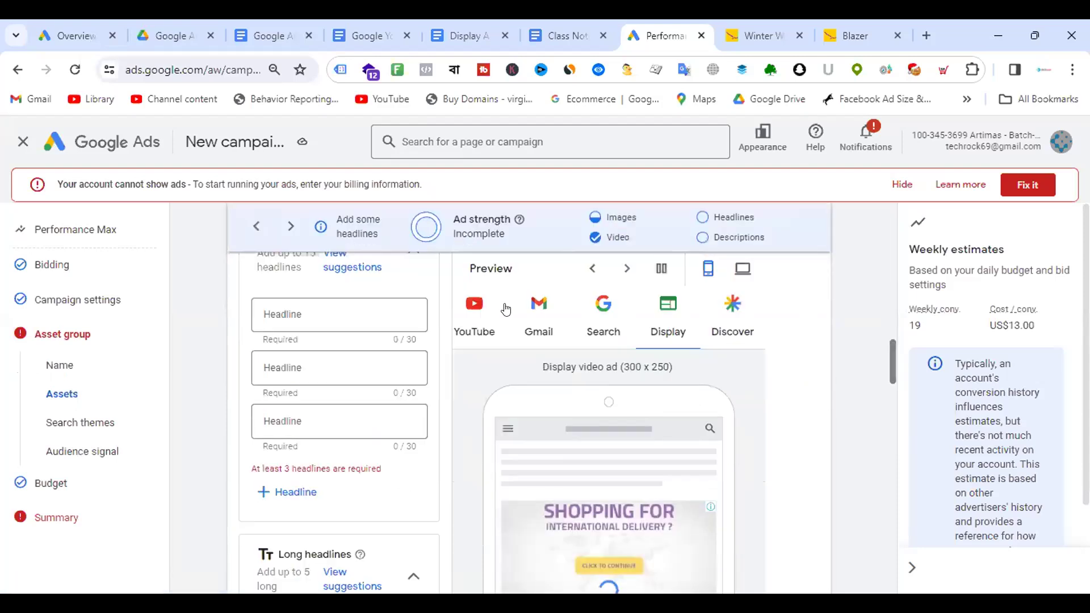
{"action": "scroll", "coordinate": [374, 356], "scroll_direction": "down", "scroll_amount": 3}
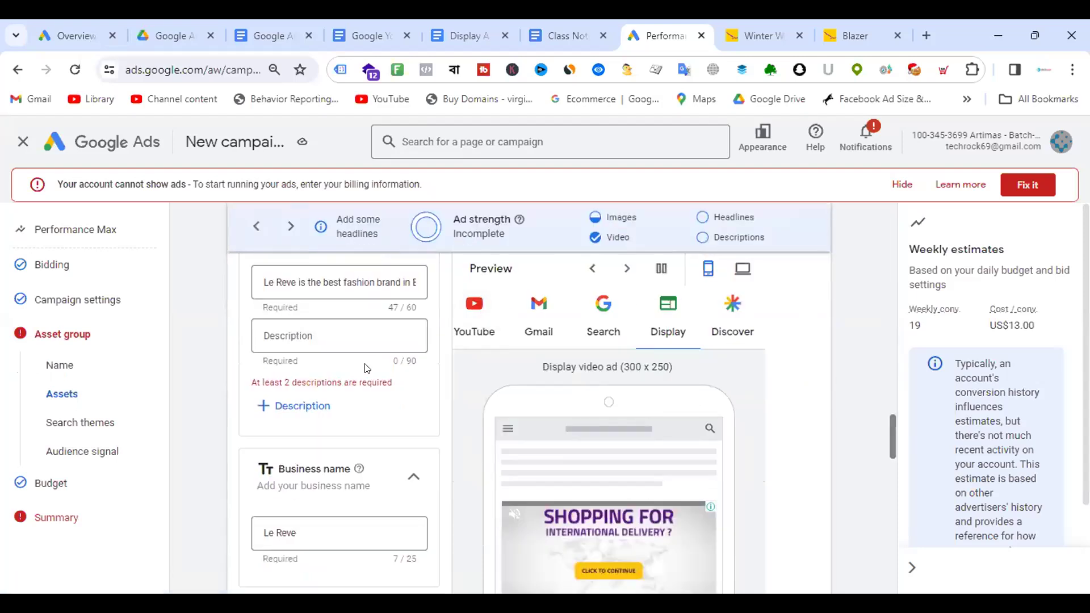
{"action": "scroll", "coordinate": [363, 361], "scroll_direction": "up", "scroll_amount": 8}
{"action": "scroll", "coordinate": [363, 352], "scroll_direction": "up", "scroll_amount": 3}
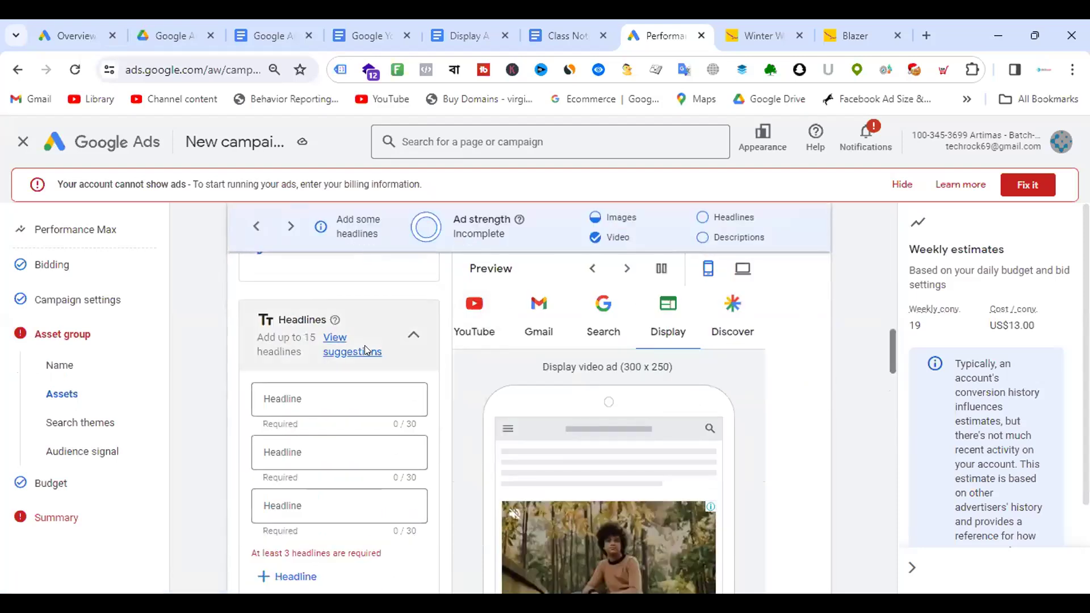
{"action": "left_click", "coordinate": [304, 474]}
{"action": "type", "text": "Le Re"}
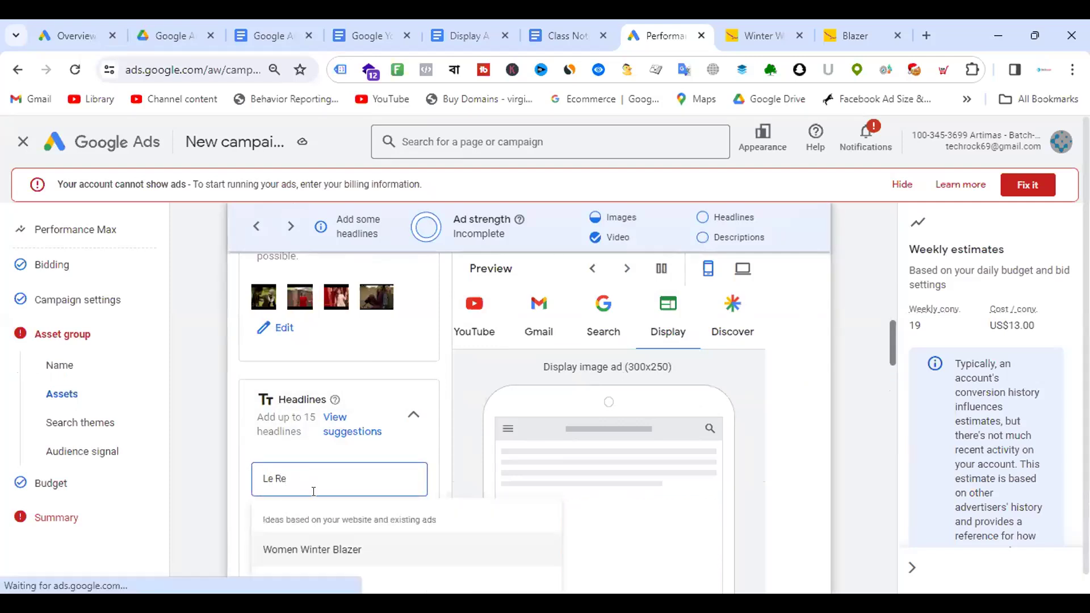
{"action": "left_click", "coordinate": [339, 544]}
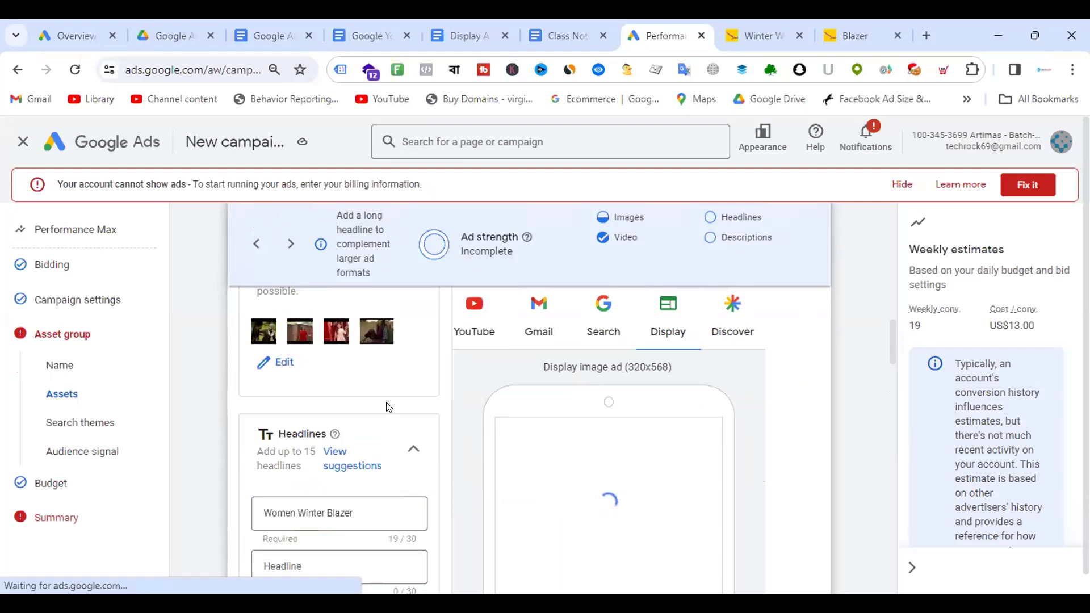
{"action": "scroll", "coordinate": [384, 408], "scroll_direction": "down", "scroll_amount": 4}
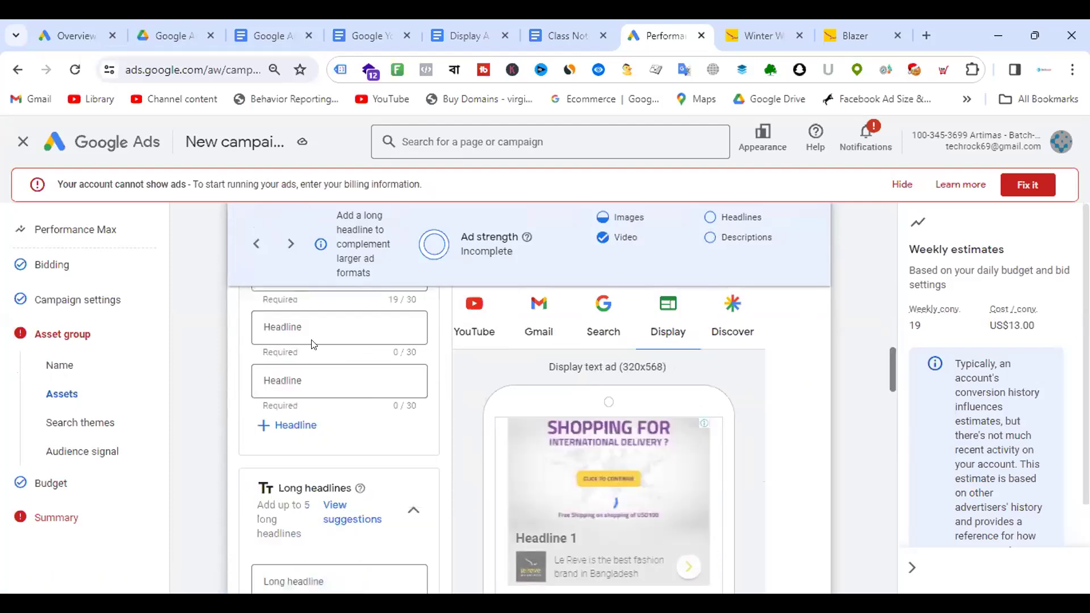
{"action": "left_click", "coordinate": [311, 324]}
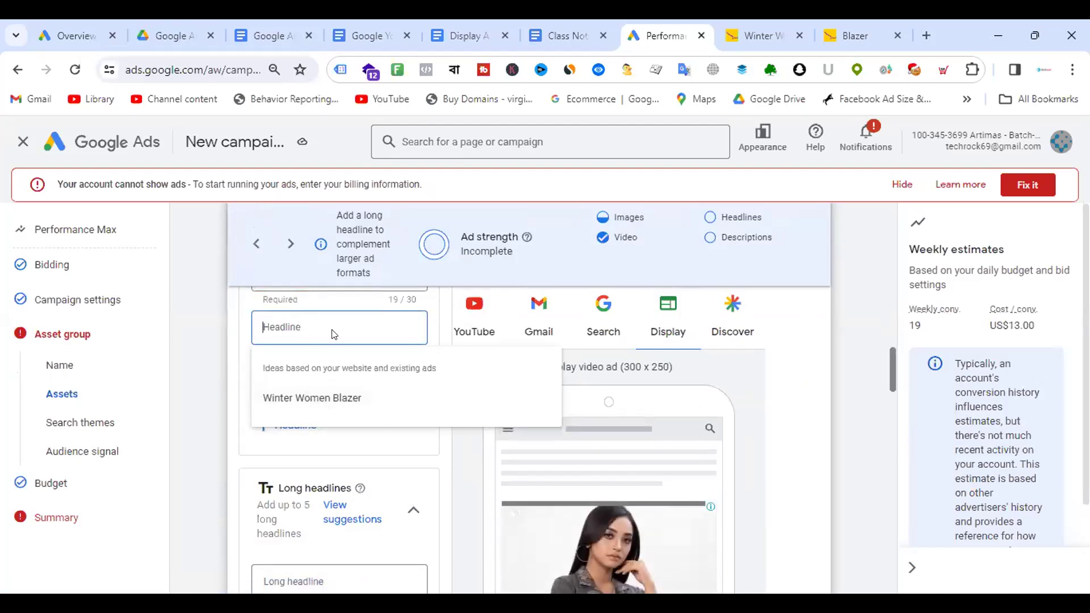
{"action": "type", "text": "Blazer"}
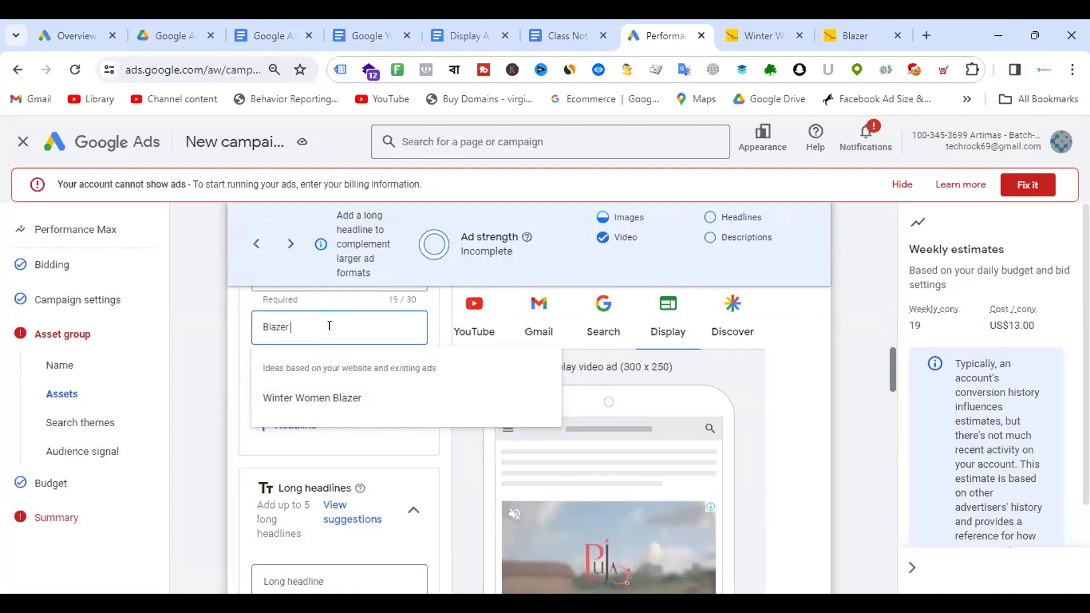
{"action": "key", "text": "Escape"}
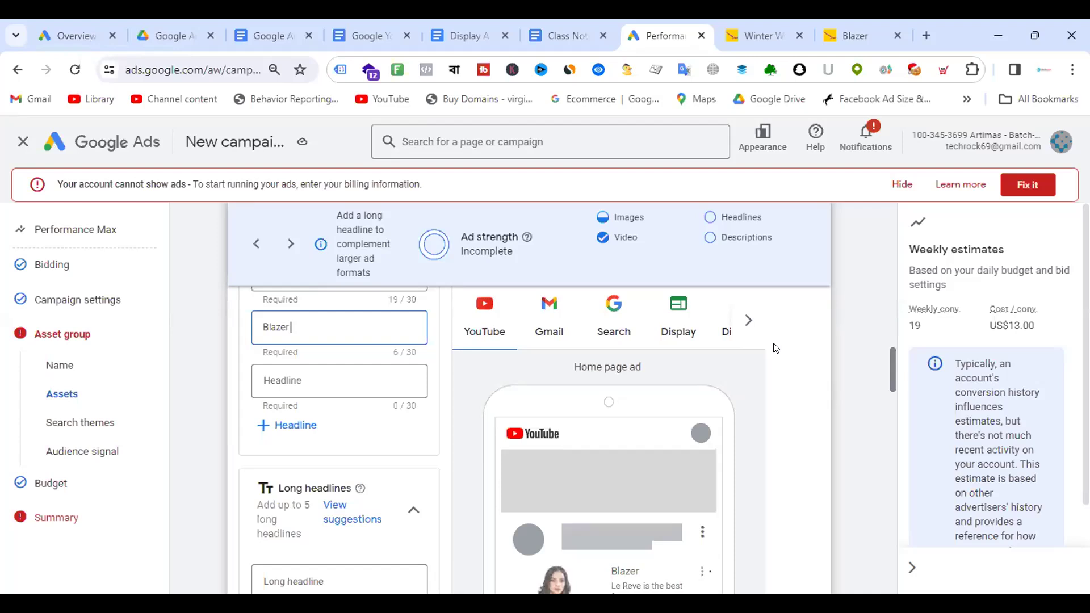
Step: Examine the asset group's long headlines, descriptions, sitelinks, images, logos and videos for missing entries
{"action": "scroll", "coordinate": [361, 355], "scroll_direction": "down", "scroll_amount": 5}
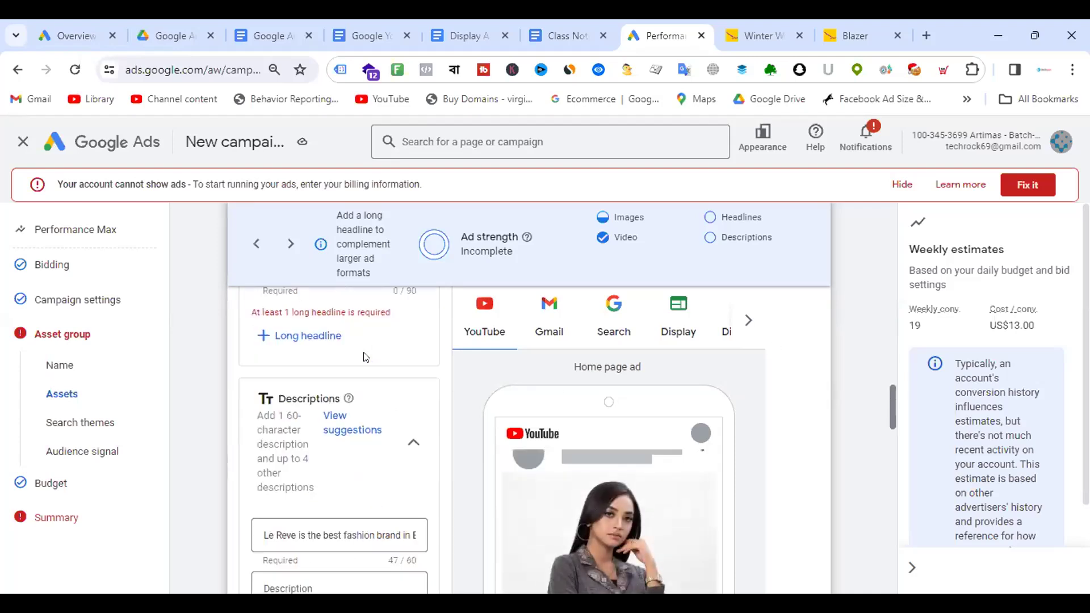
{"action": "scroll", "coordinate": [364, 357], "scroll_direction": "down", "scroll_amount": 5}
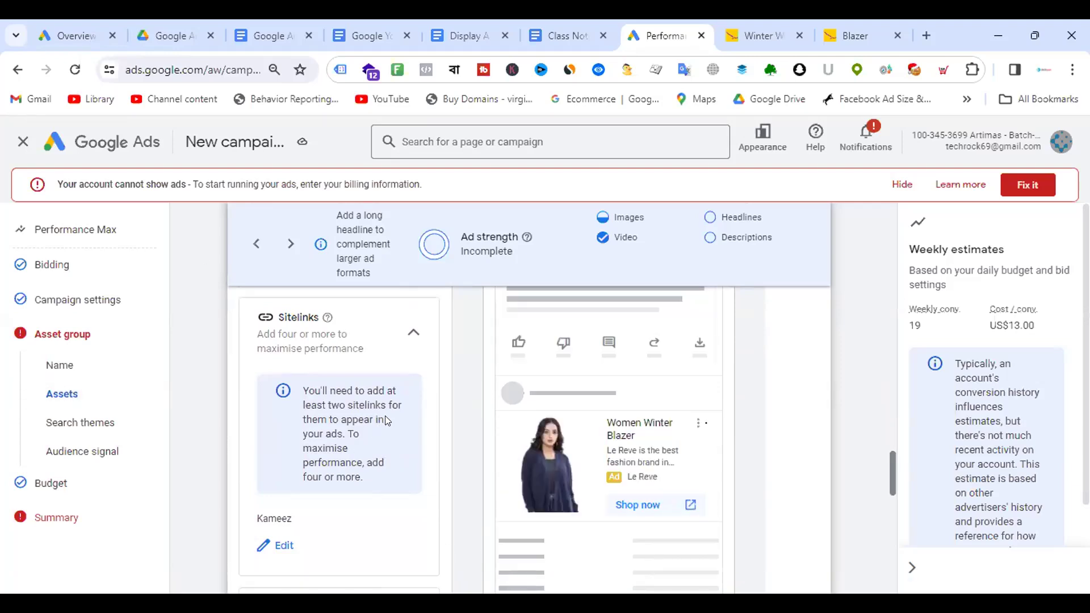
{"action": "scroll", "coordinate": [678, 406], "scroll_direction": "down", "scroll_amount": 5}
{"action": "scroll", "coordinate": [681, 402], "scroll_direction": "up", "scroll_amount": 10}
{"action": "scroll", "coordinate": [681, 402], "scroll_direction": "up", "scroll_amount": 4}
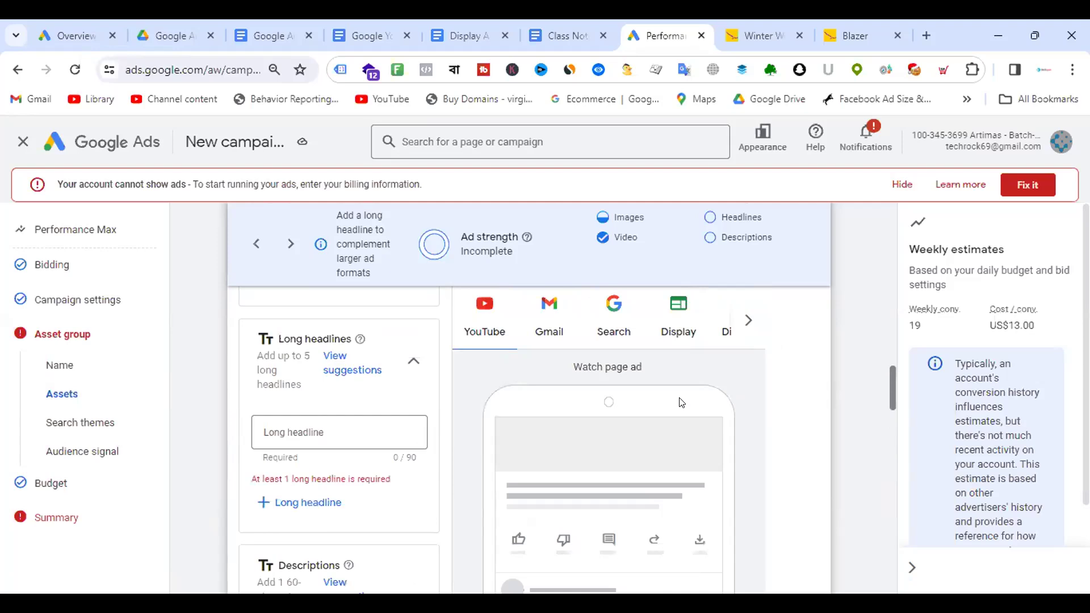
{"action": "scroll", "coordinate": [389, 335], "scroll_direction": "up", "scroll_amount": 5}
{"action": "scroll", "coordinate": [390, 335], "scroll_direction": "up", "scroll_amount": 3}
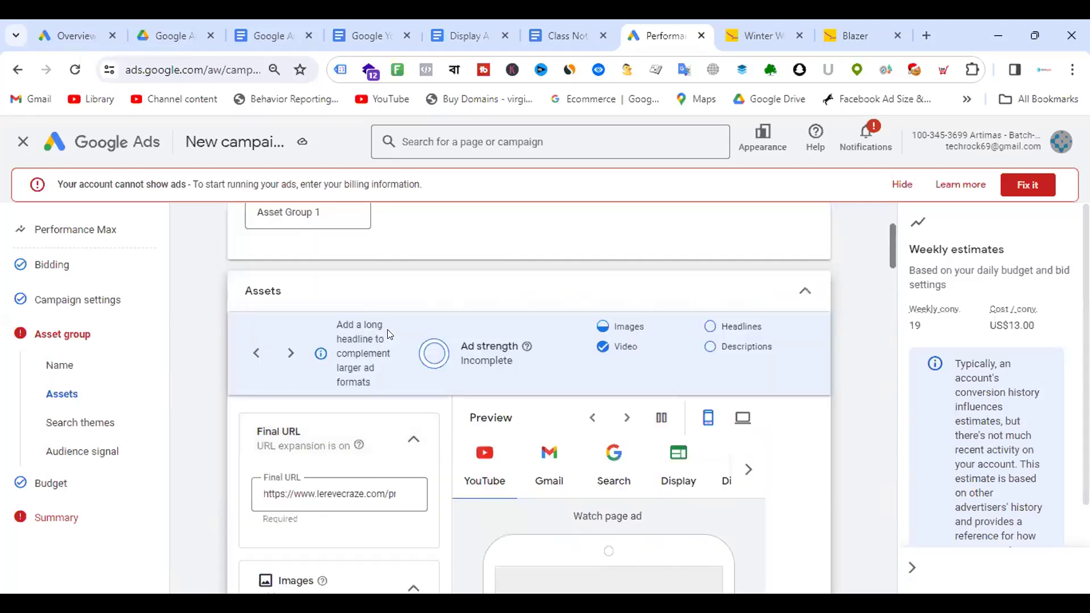
{"action": "scroll", "coordinate": [391, 335], "scroll_direction": "down", "scroll_amount": 4}
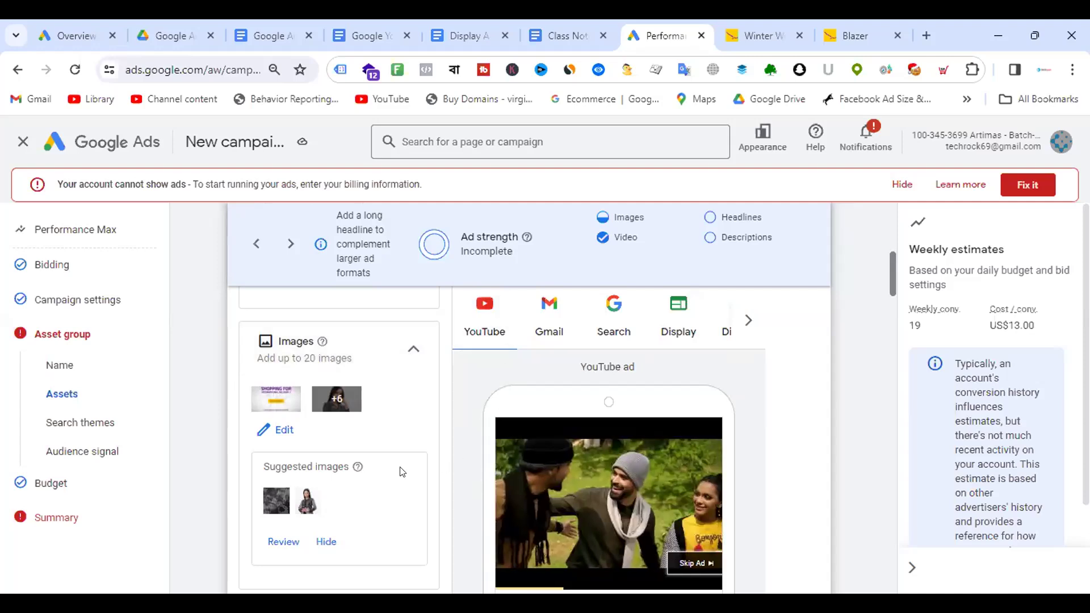
{"action": "scroll", "coordinate": [401, 387], "scroll_direction": "down", "scroll_amount": 10}
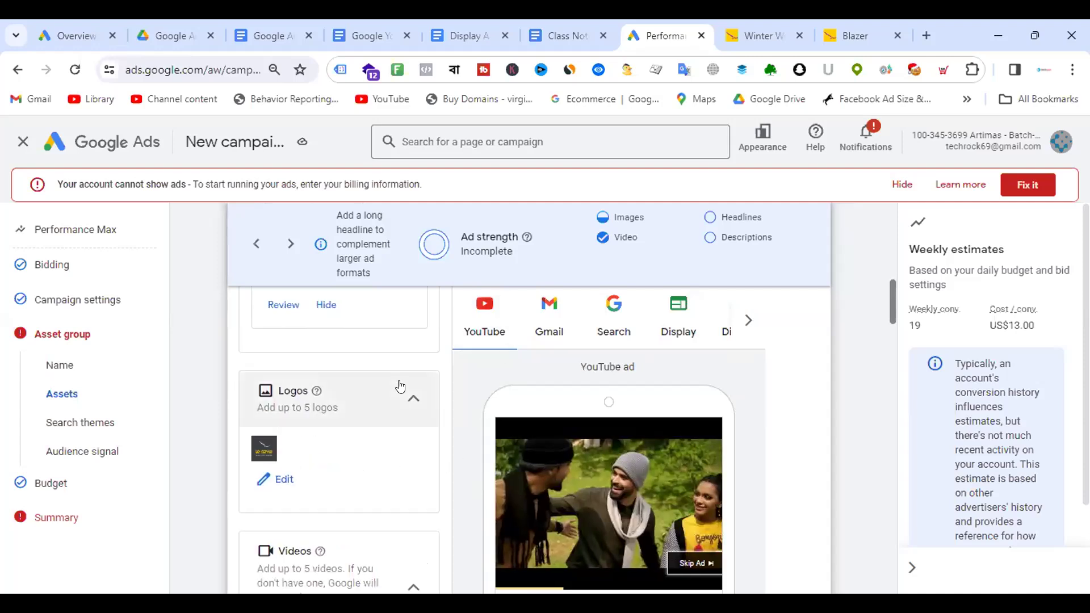
{"action": "scroll", "coordinate": [402, 387], "scroll_direction": "down", "scroll_amount": 5}
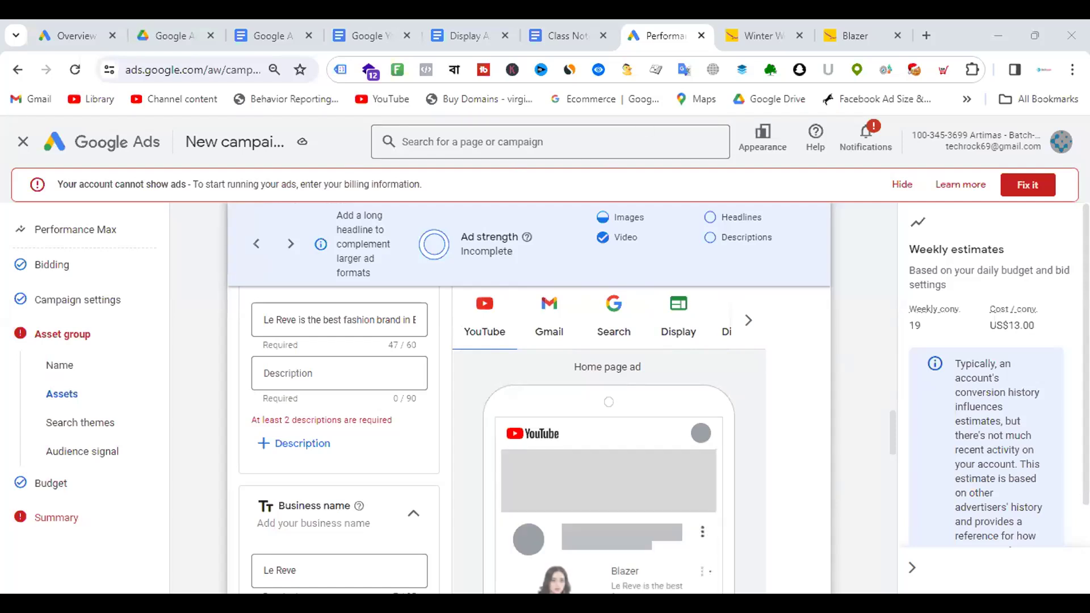
Step: Close the Performance Max campaign draft, discarding the unsaved changes on the asset group page
{"action": "left_click", "coordinate": [79, 24]}
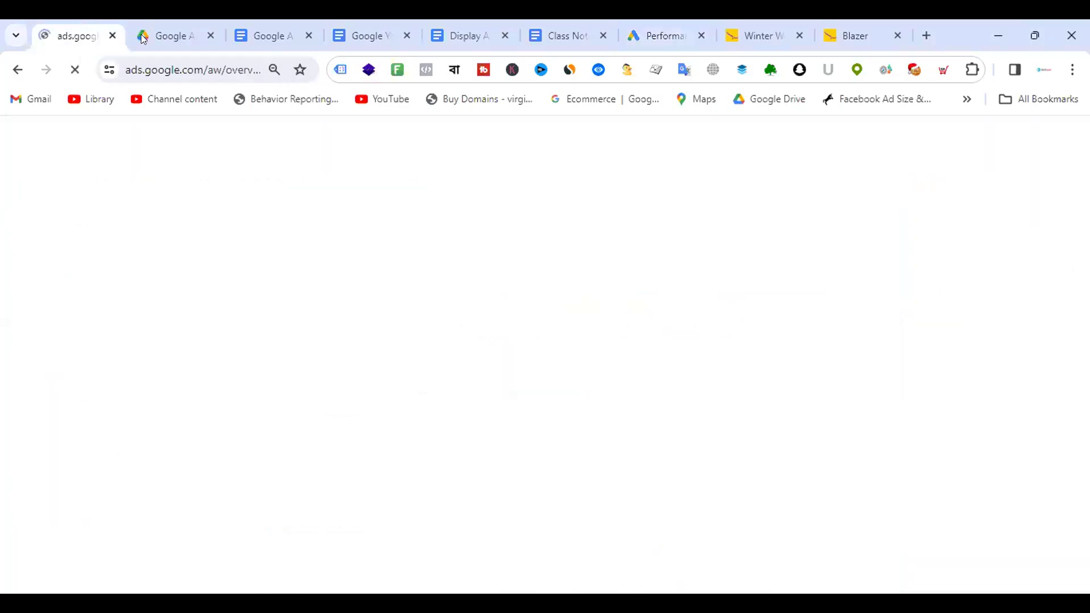
{"action": "left_click", "coordinate": [669, 24]}
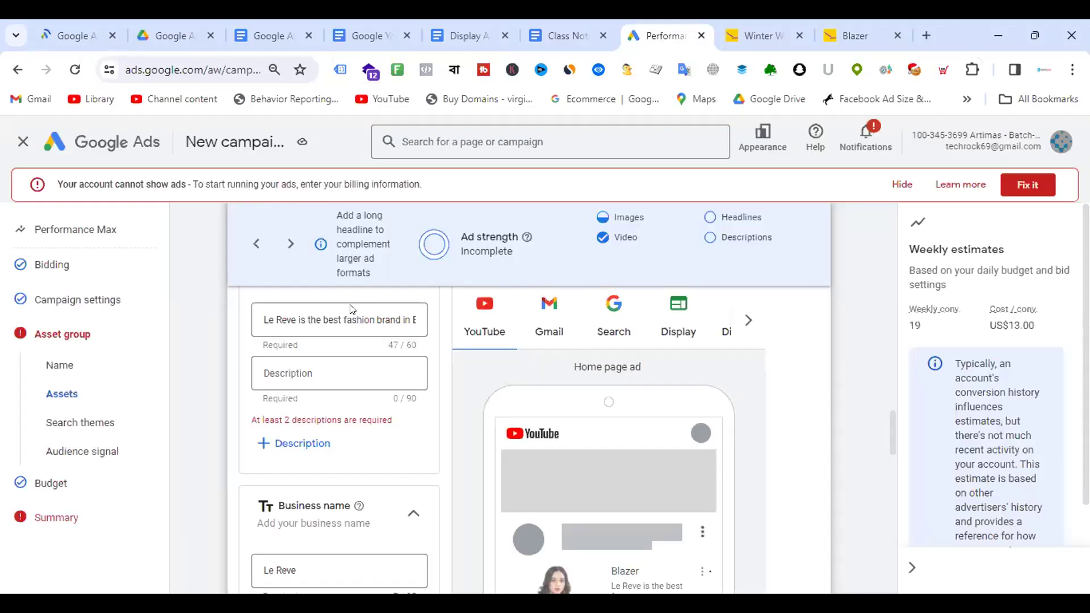
{"action": "left_click", "coordinate": [25, 142]}
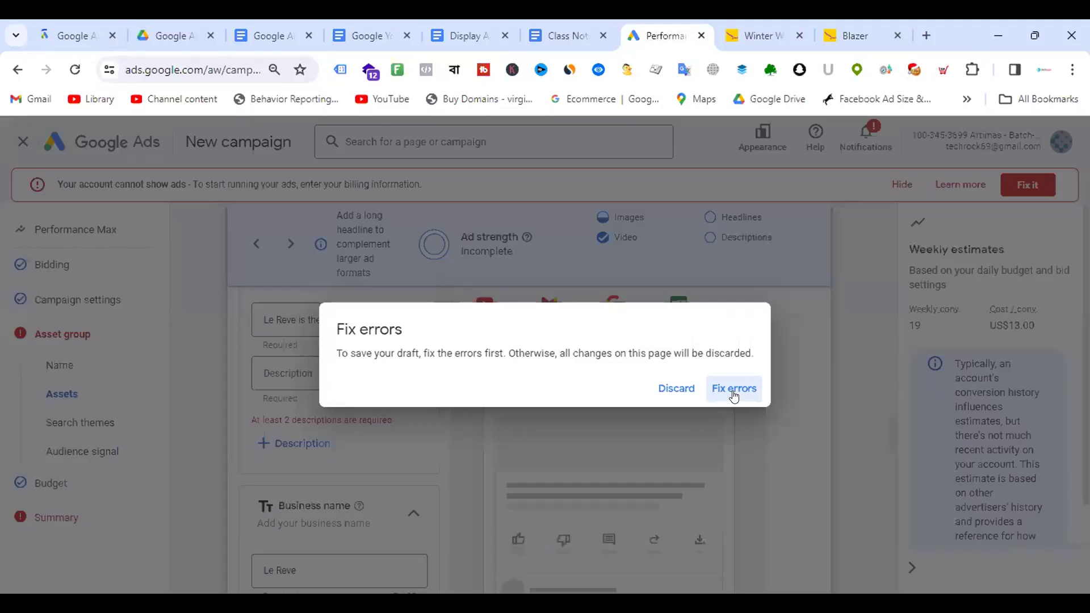
{"action": "left_click", "coordinate": [677, 389]}
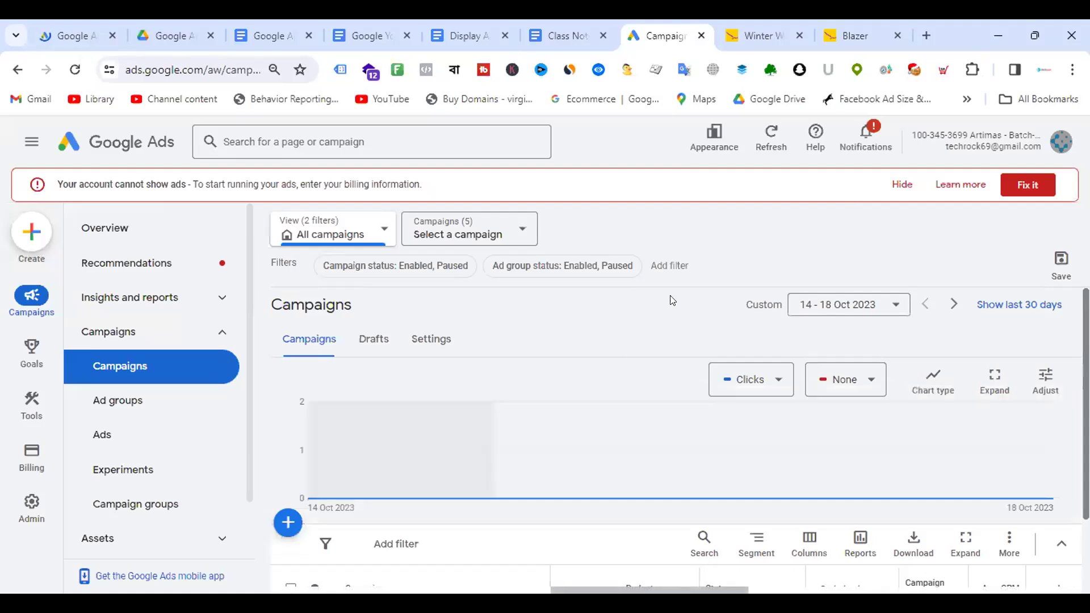
Step: Start a new campaign from the campaigns list and choose to create it without a goal's guidance
{"action": "scroll", "coordinate": [560, 341], "scroll_direction": "down", "scroll_amount": 5}
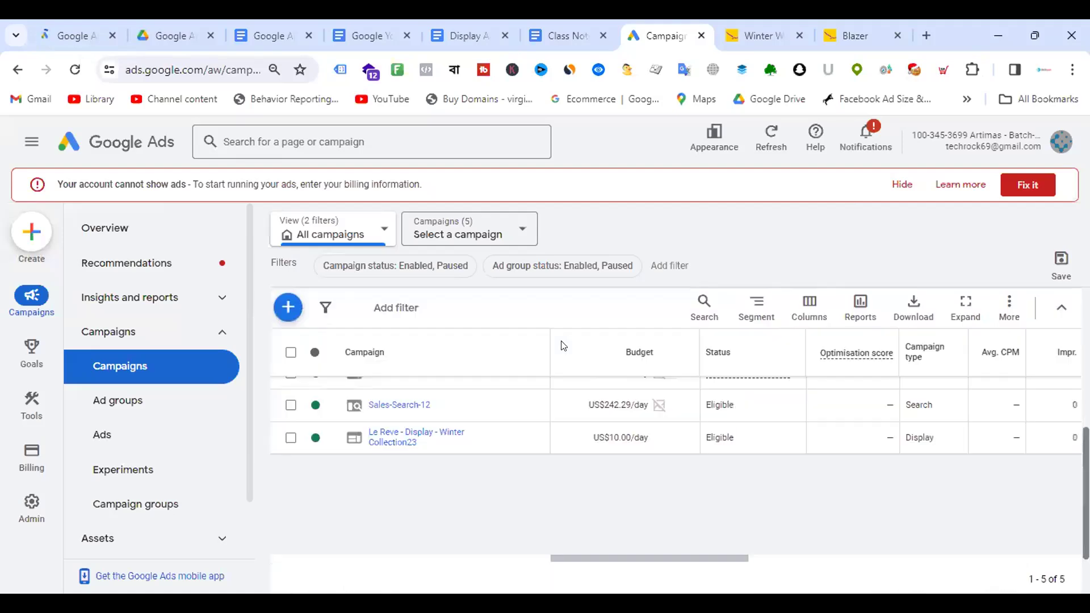
{"action": "scroll", "coordinate": [560, 347], "scroll_direction": "up", "scroll_amount": 1}
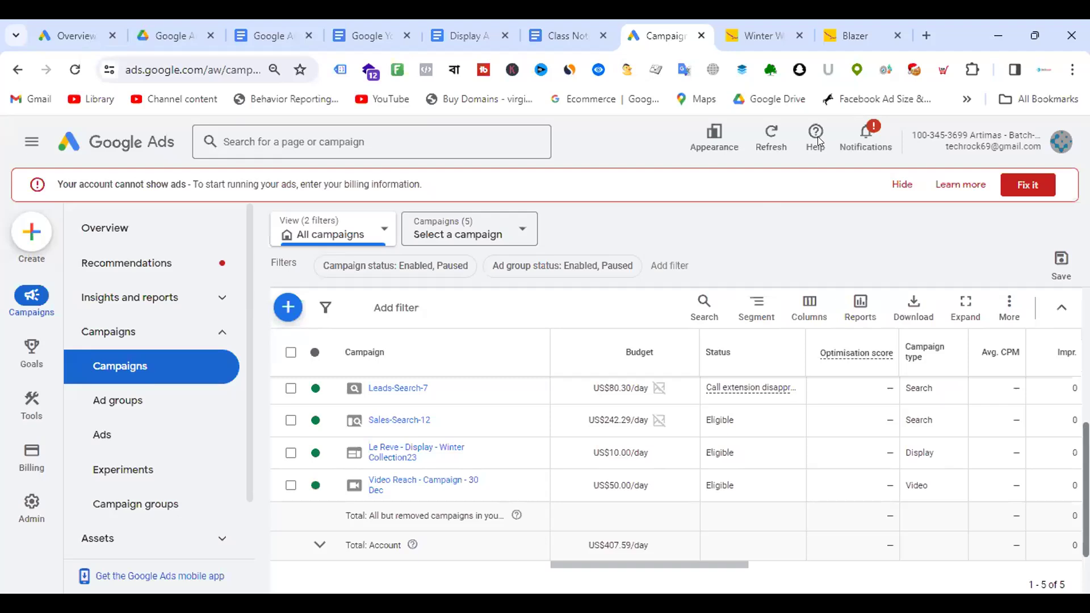
{"action": "left_click", "coordinate": [289, 311]}
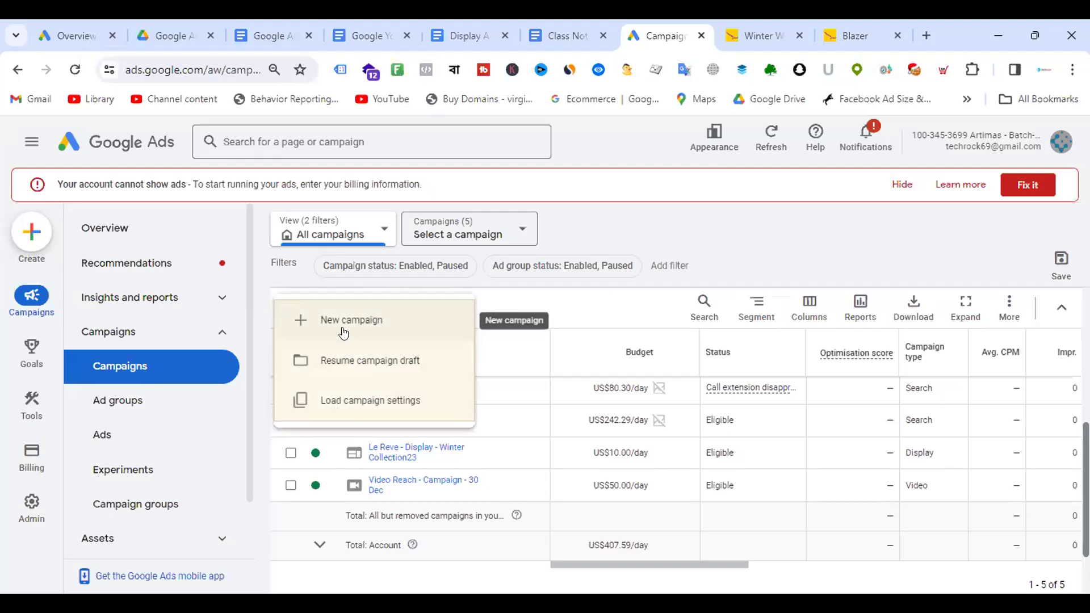
{"action": "left_click", "coordinate": [359, 319]}
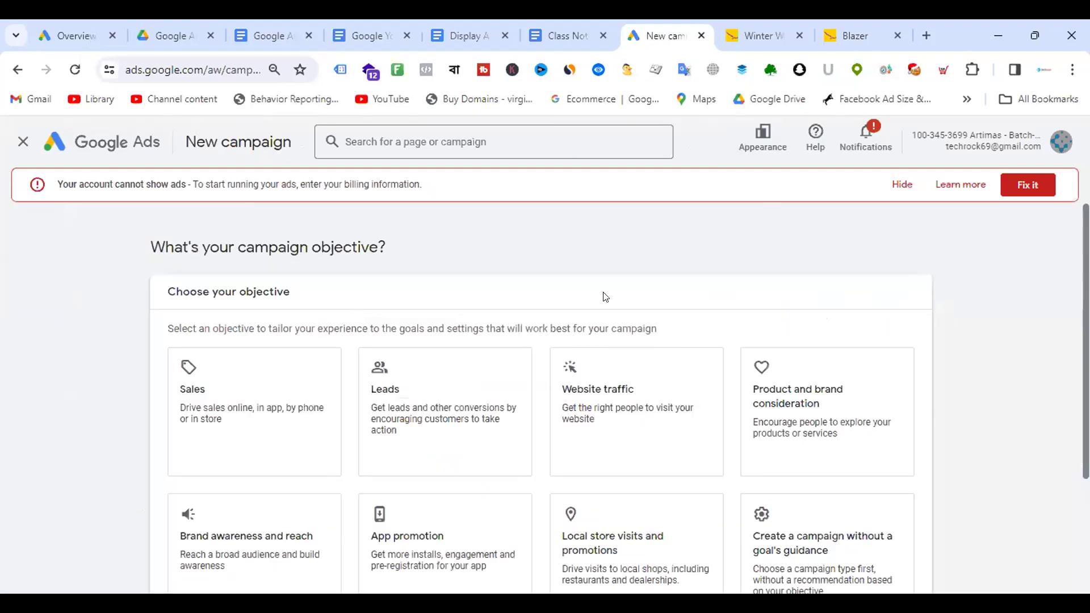
{"action": "scroll", "coordinate": [784, 322], "scroll_direction": "down", "scroll_amount": 3}
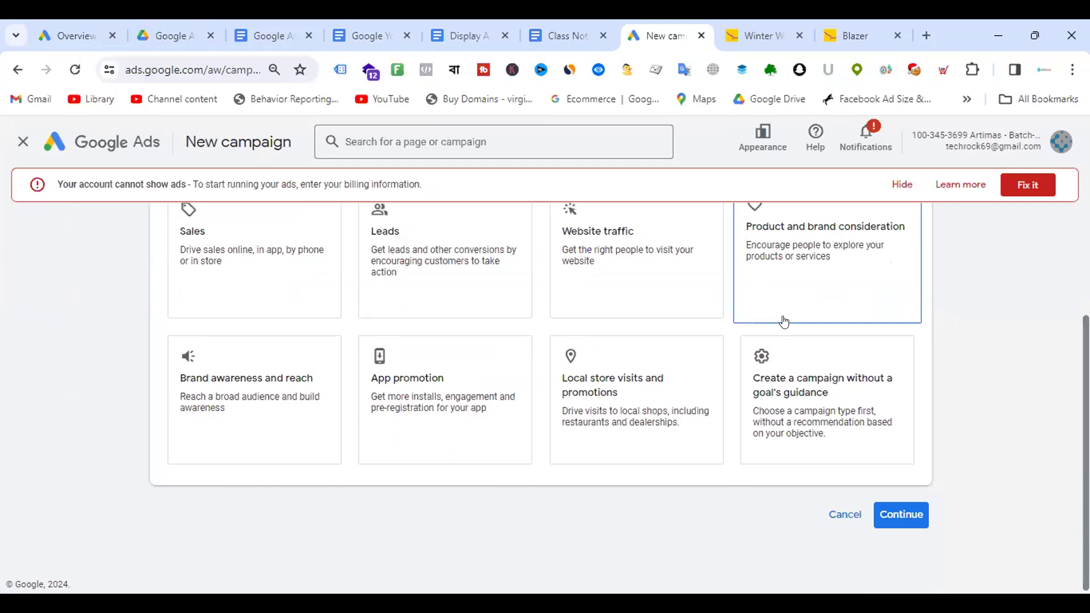
{"action": "left_click", "coordinate": [844, 422]}
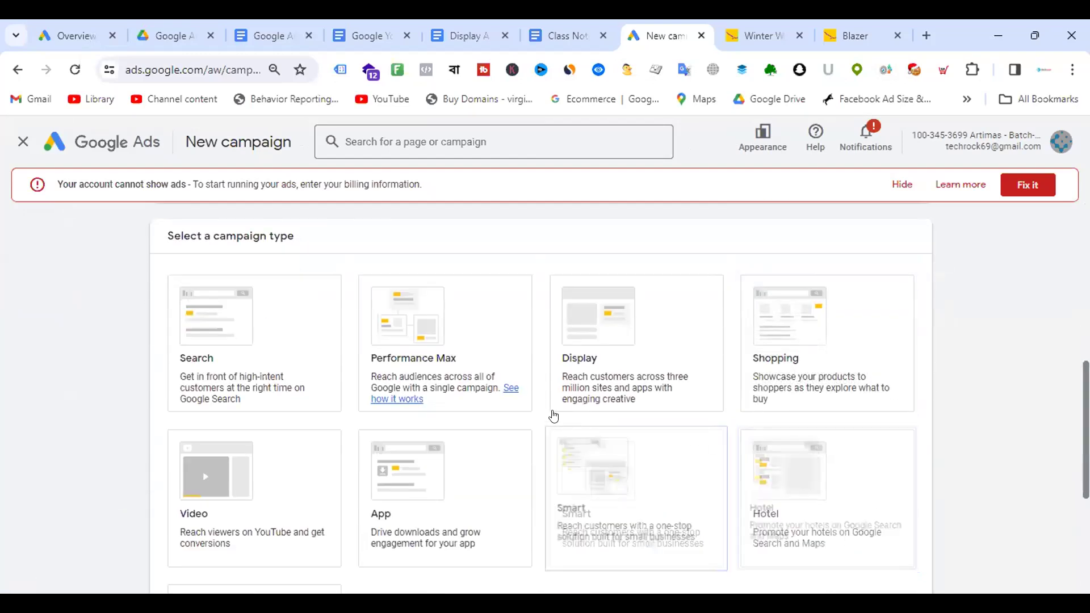
{"action": "scroll", "coordinate": [737, 294], "scroll_direction": "up", "scroll_amount": 5}
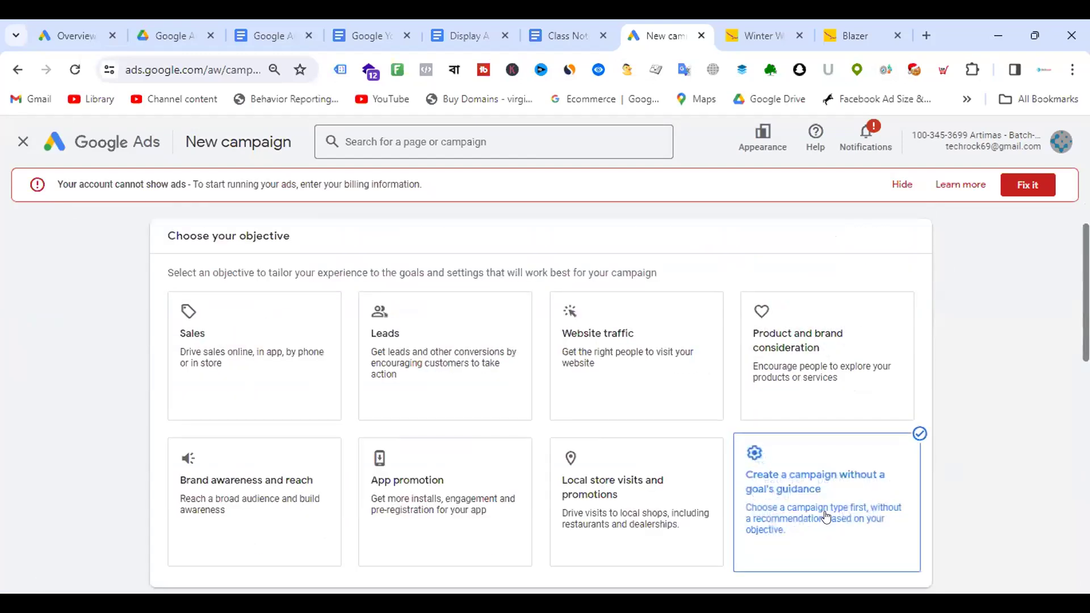
Step: Select Video as the campaign type and look over the campaign subtypes it offers
{"action": "scroll", "coordinate": [823, 488], "scroll_direction": "down", "scroll_amount": 4}
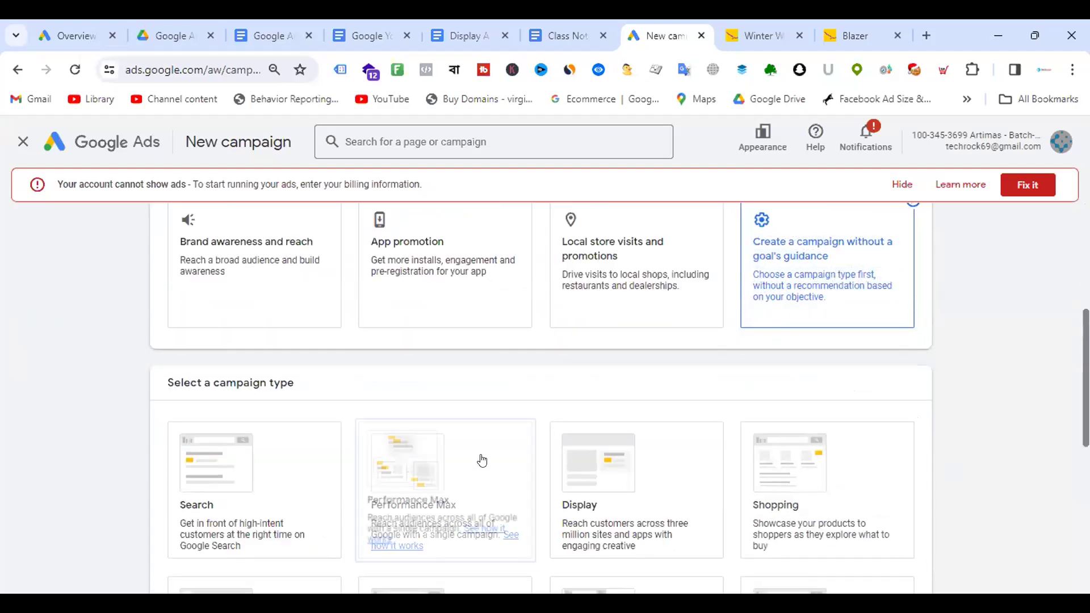
{"action": "scroll", "coordinate": [471, 448], "scroll_direction": "down", "scroll_amount": 4}
{"action": "left_click", "coordinate": [263, 414]}
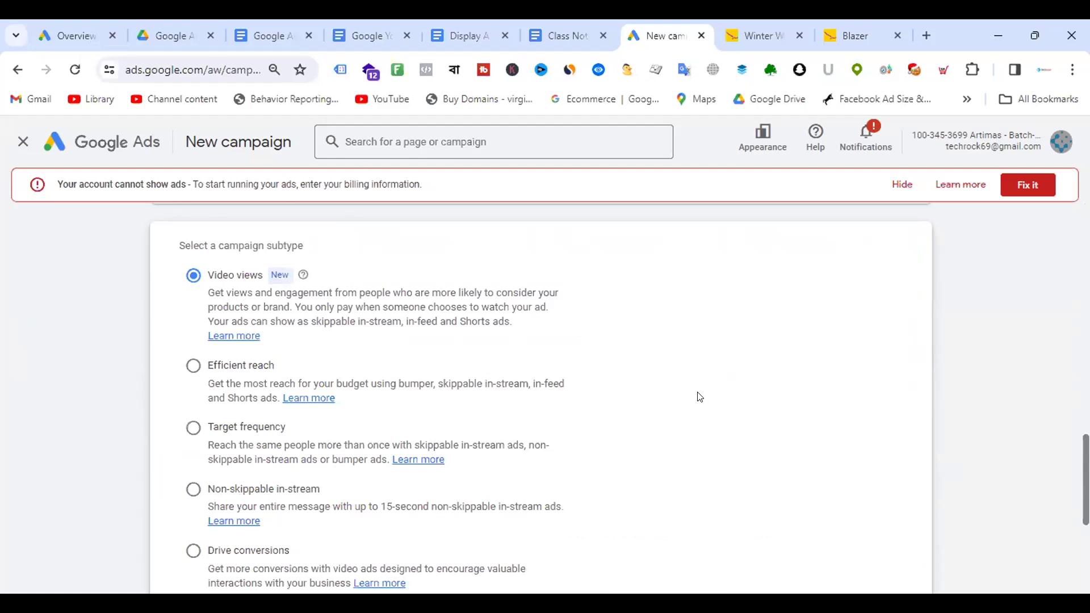
{"action": "scroll", "coordinate": [700, 397], "scroll_direction": "down", "scroll_amount": 3}
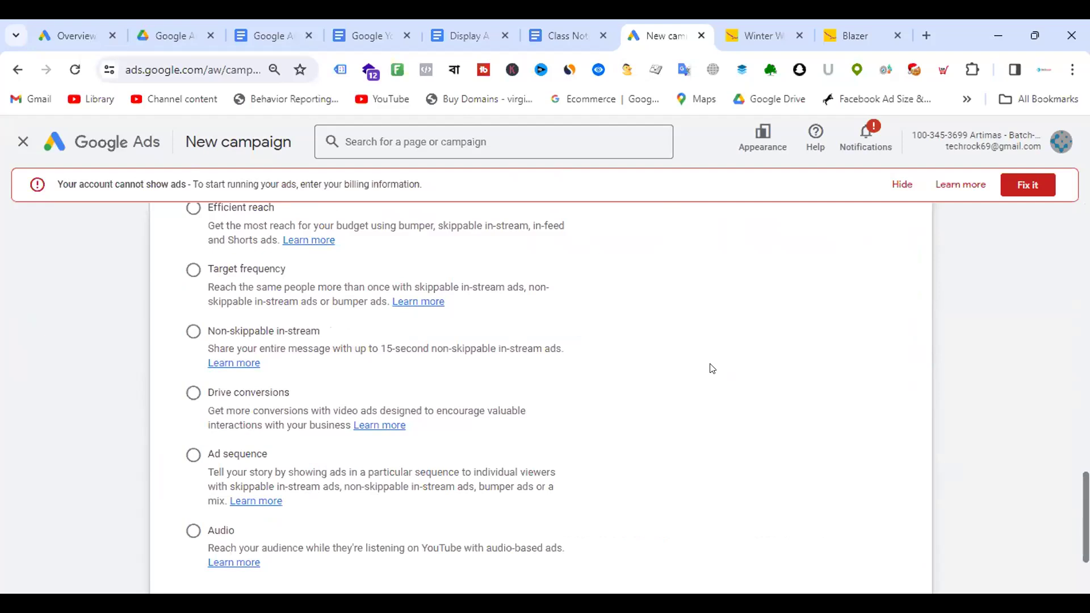
{"action": "scroll", "coordinate": [714, 368], "scroll_direction": "up", "scroll_amount": 3}
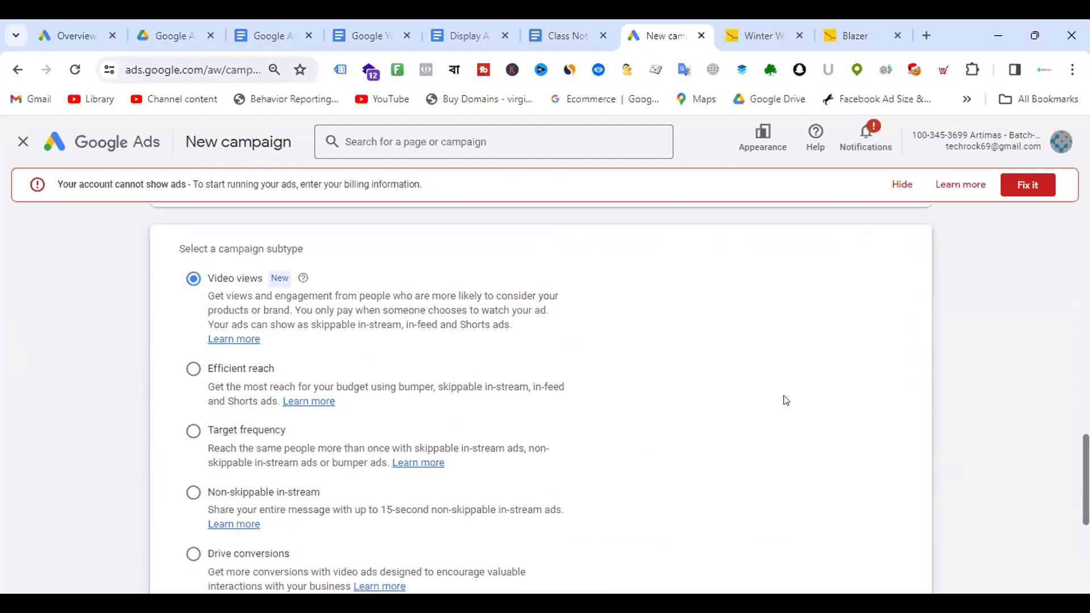
Step: Switch to the Class Note - Batch-17 (Google Ads) document and look through its homework and video ad notes
{"action": "left_click", "coordinate": [568, 28]}
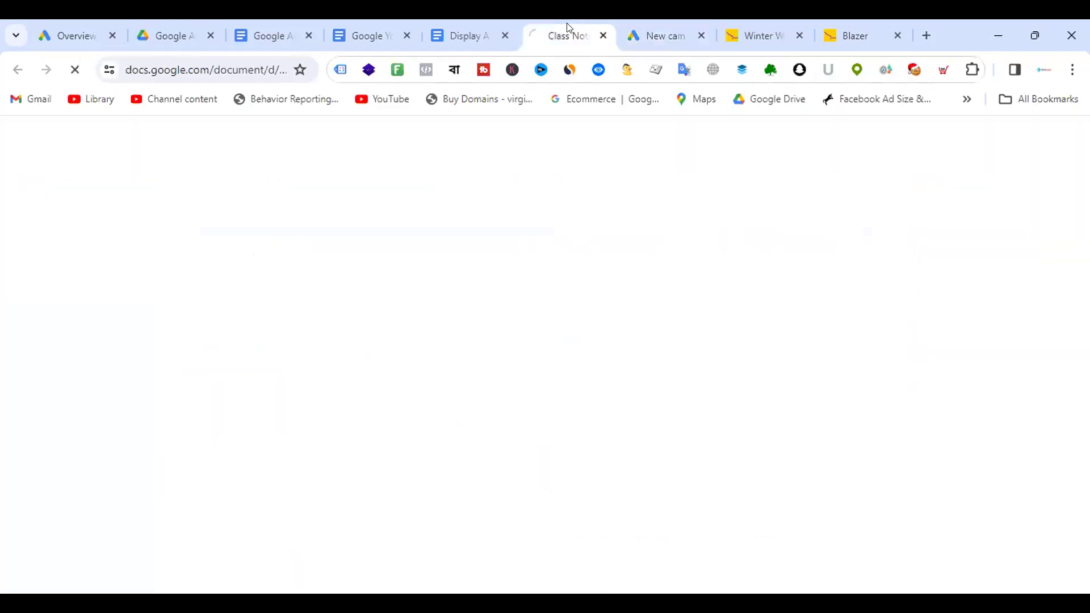
{"action": "scroll", "coordinate": [558, 348], "scroll_direction": "down", "scroll_amount": 20}
{"action": "scroll", "coordinate": [645, 370], "scroll_direction": "down", "scroll_amount": 3}
{"action": "scroll", "coordinate": [648, 370], "scroll_direction": "down", "scroll_amount": 3}
{"action": "scroll", "coordinate": [654, 372], "scroll_direction": "up", "scroll_amount": 12}
{"action": "scroll", "coordinate": [652, 370], "scroll_direction": "up", "scroll_amount": 5}
{"action": "scroll", "coordinate": [669, 383], "scroll_direction": "down", "scroll_amount": 9}
{"action": "scroll", "coordinate": [594, 332], "scroll_direction": "down", "scroll_amount": 12}
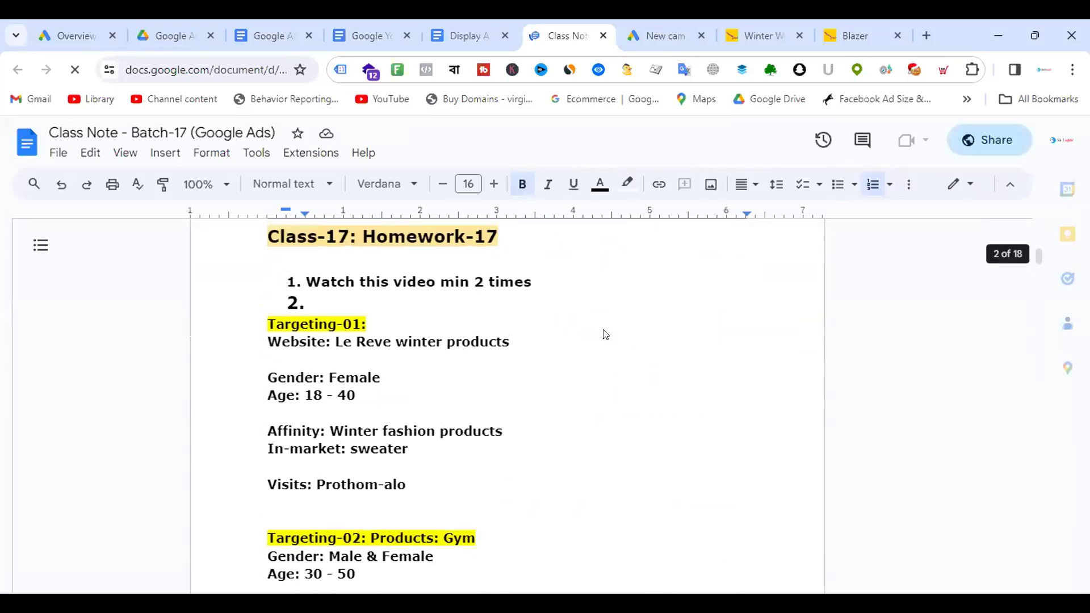
{"action": "scroll", "coordinate": [606, 335], "scroll_direction": "up", "scroll_amount": 2}
{"action": "scroll", "coordinate": [605, 335], "scroll_direction": "down", "scroll_amount": 2}
{"action": "scroll", "coordinate": [606, 338], "scroll_direction": "down", "scroll_amount": 4}
{"action": "scroll", "coordinate": [593, 324], "scroll_direction": "up", "scroll_amount": 12}
{"action": "scroll", "coordinate": [593, 318], "scroll_direction": "up", "scroll_amount": 9}
{"action": "scroll", "coordinate": [607, 318], "scroll_direction": "down", "scroll_amount": 3}
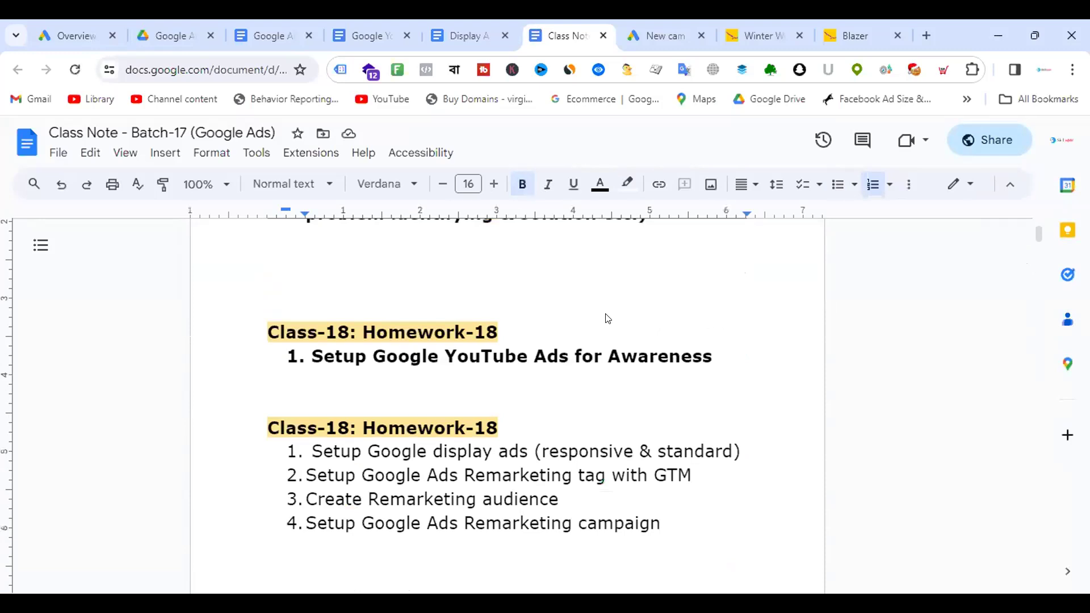
{"action": "scroll", "coordinate": [605, 317], "scroll_direction": "up", "scroll_amount": 4}
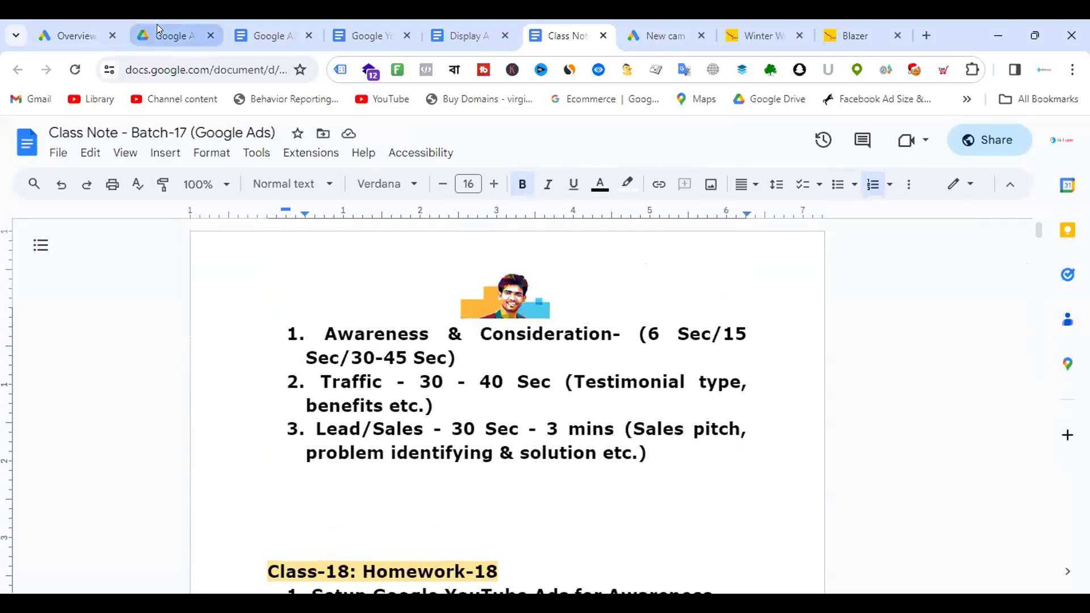
Step: Open the Google YouTube/Video Ads document and highlight the client goals listed under "What Client wants?"
{"action": "left_click", "coordinate": [270, 23]}
{"action": "left_click", "coordinate": [369, 22]}
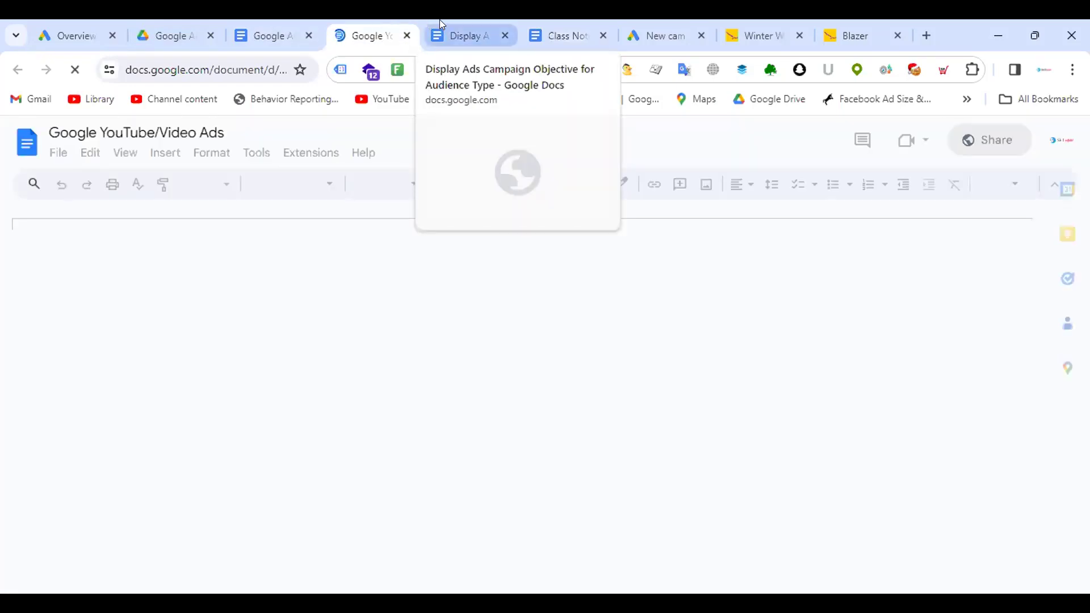
{"action": "scroll", "coordinate": [534, 346], "scroll_direction": "down", "scroll_amount": 5}
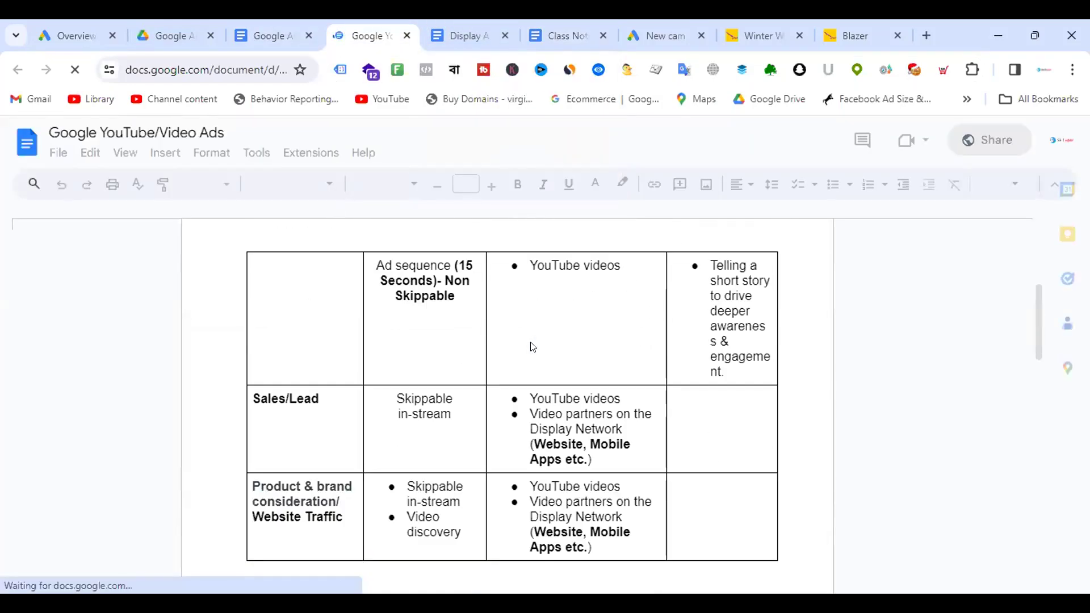
{"action": "scroll", "coordinate": [540, 349], "scroll_direction": "down", "scroll_amount": 8}
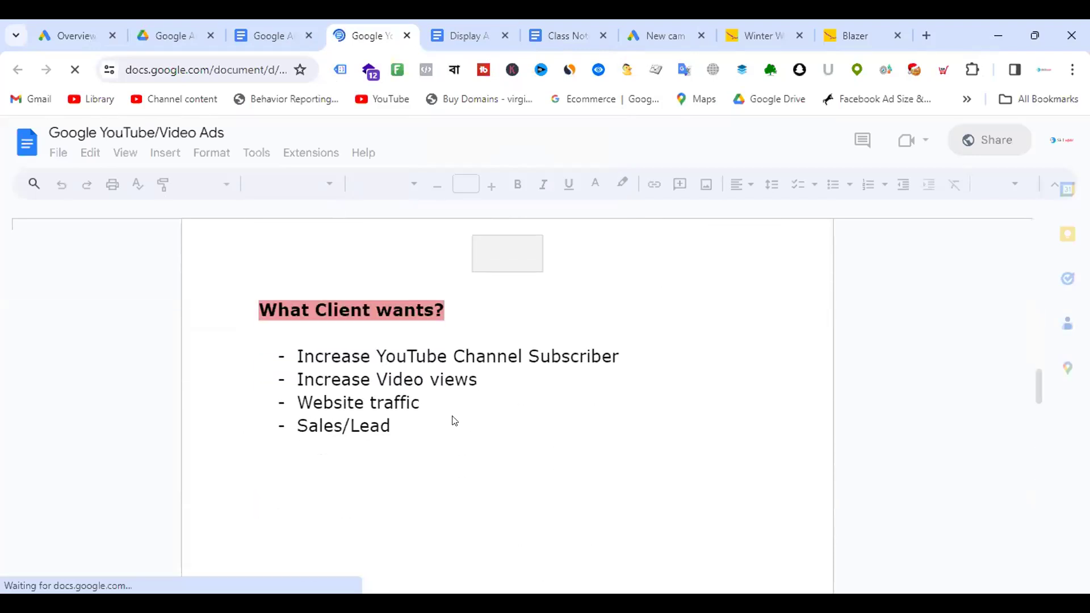
{"action": "left_click", "coordinate": [492, 382]}
{"action": "left_click_drag", "start_coordinate": [488, 379], "coordinate": [296, 360]}
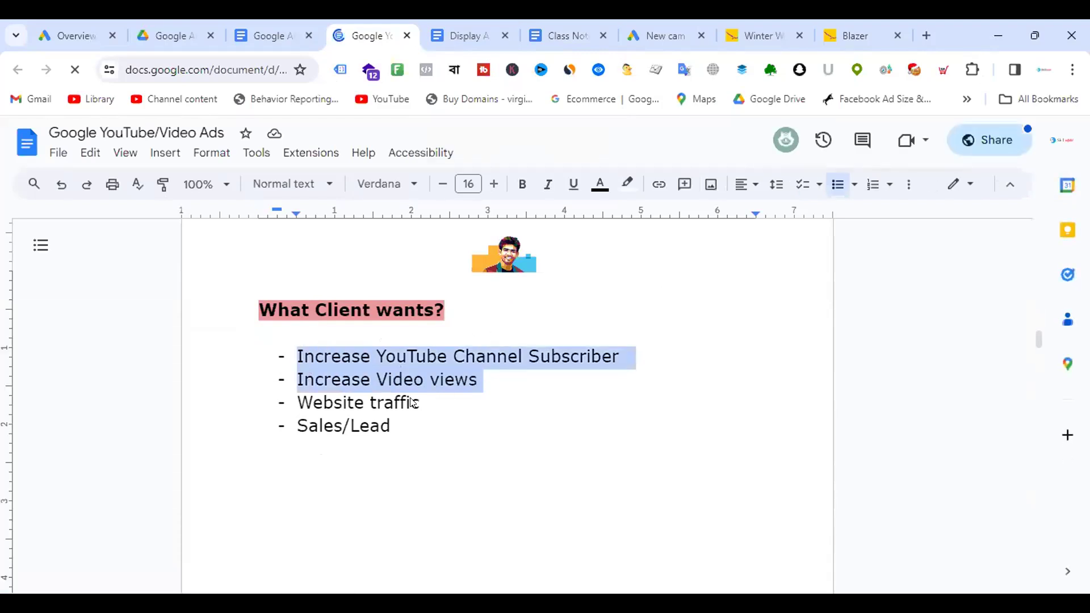
{"action": "left_click_drag", "start_coordinate": [435, 402], "coordinate": [289, 409]}
{"action": "left_click_drag", "start_coordinate": [398, 426], "coordinate": [300, 432]}
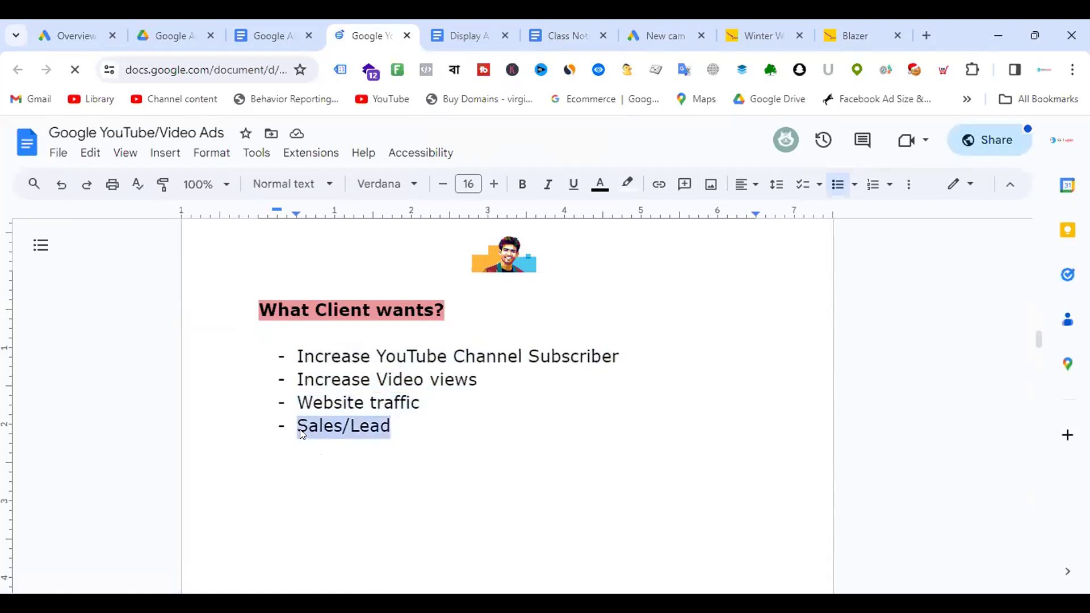
Step: Return to the new campaign in Google Ads and compare the video campaign subtypes from Video views to Audio
{"action": "left_click", "coordinate": [667, 35]}
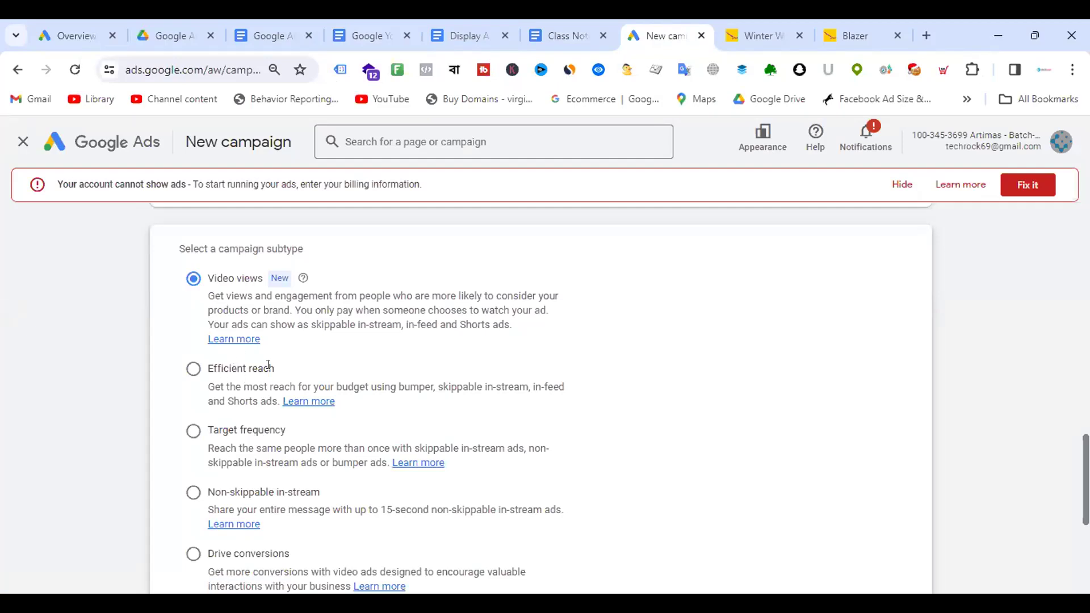
{"action": "scroll", "coordinate": [269, 369], "scroll_direction": "down", "scroll_amount": 2}
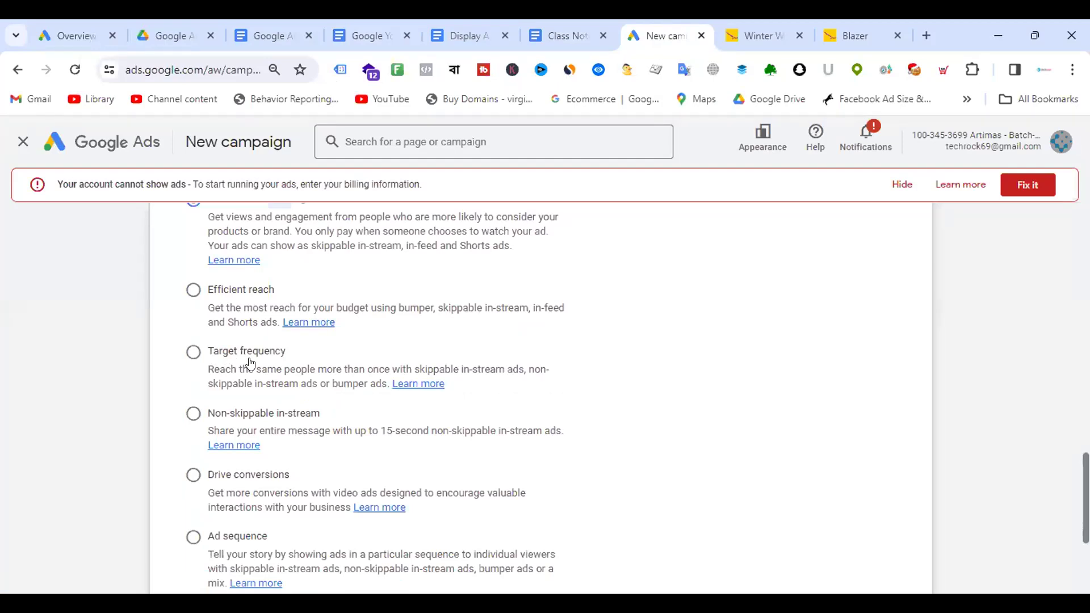
{"action": "scroll", "coordinate": [309, 360], "scroll_direction": "down", "scroll_amount": 2}
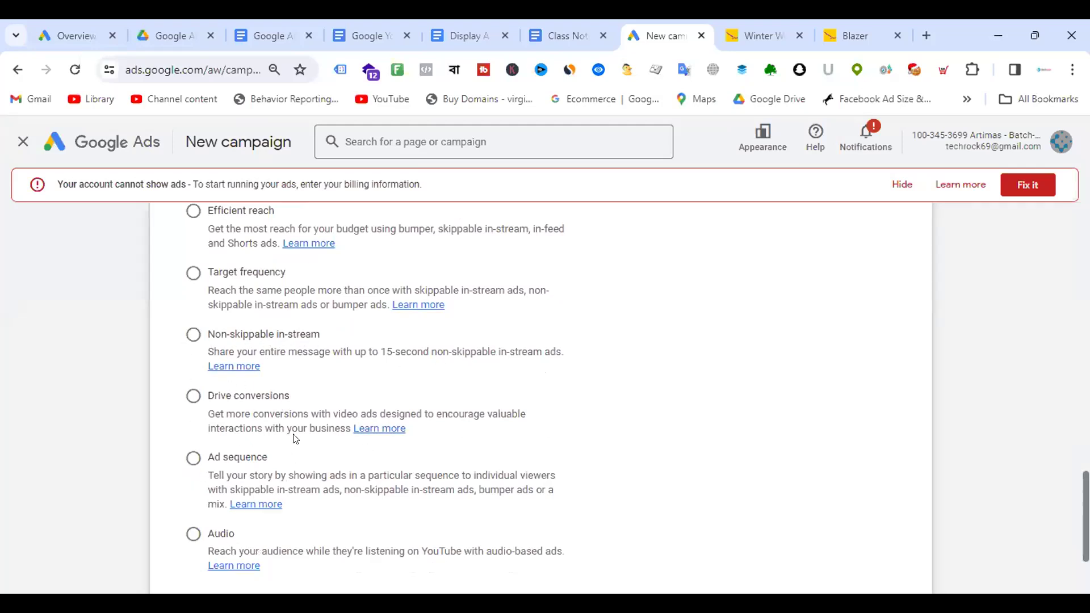
{"action": "scroll", "coordinate": [239, 464], "scroll_direction": "up", "scroll_amount": 1}
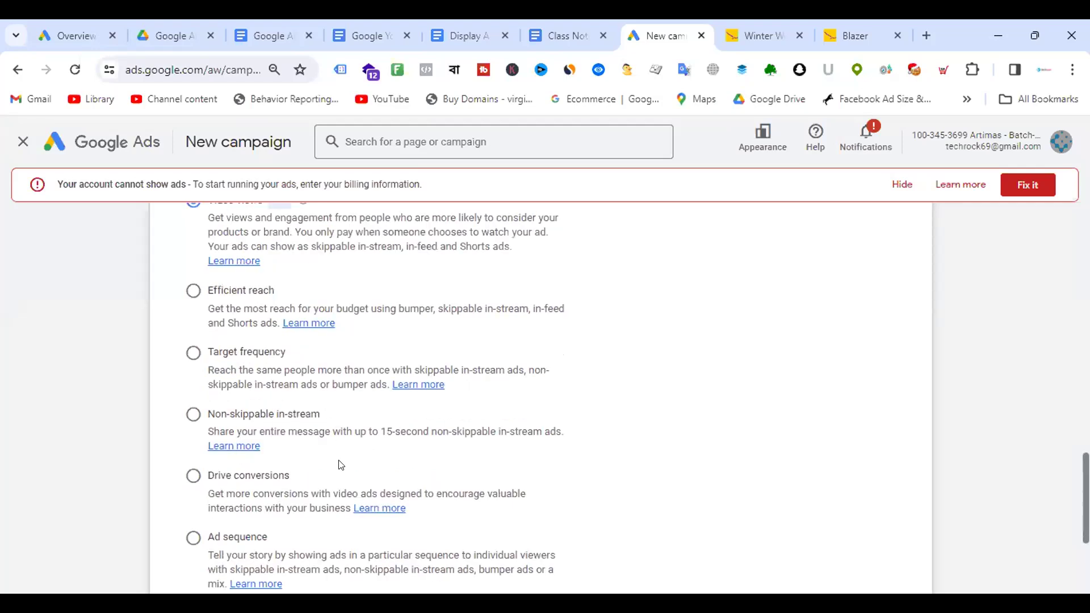
{"action": "scroll", "coordinate": [302, 431], "scroll_direction": "up", "scroll_amount": 2}
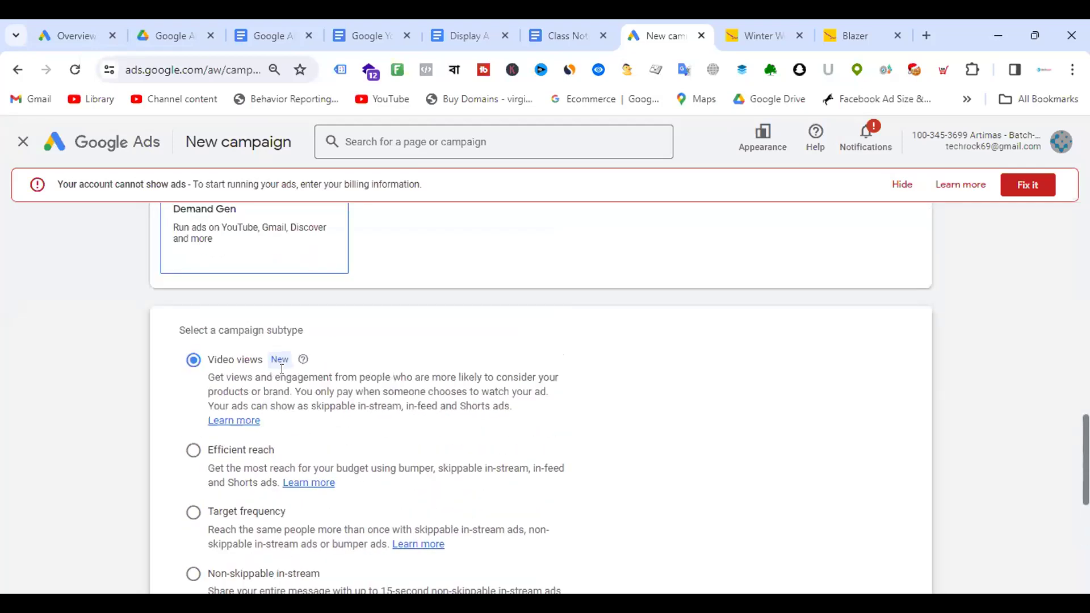
{"action": "scroll", "coordinate": [302, 371], "scroll_direction": "down", "scroll_amount": 2}
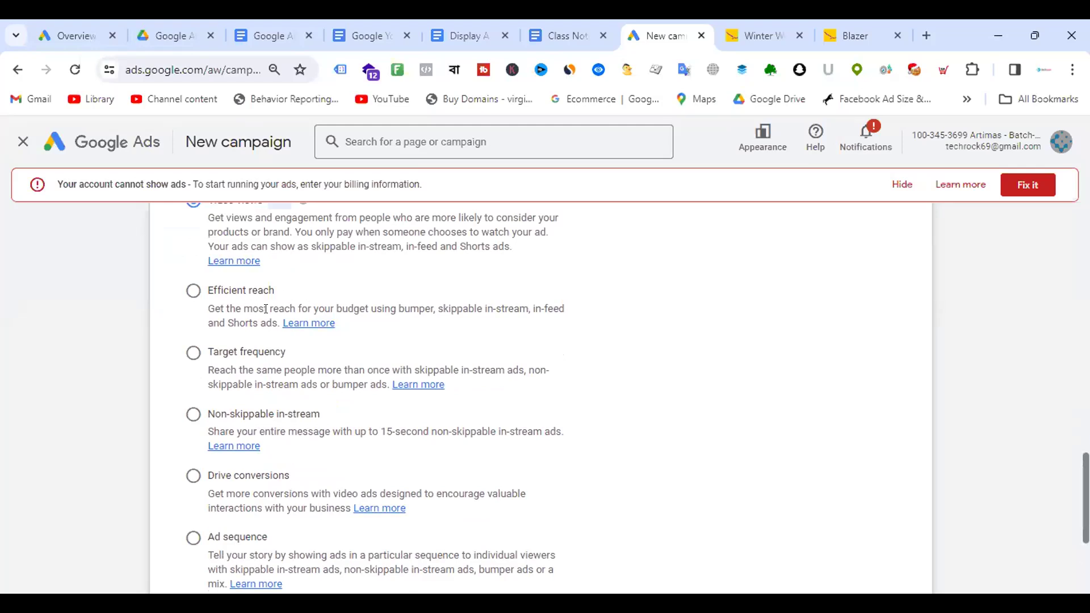
Step: Choose the Non-skippable in-stream subtype for the video campaign and continue to its campaign settings
{"action": "left_click", "coordinate": [191, 419]}
{"action": "scroll", "coordinate": [277, 427], "scroll_direction": "up", "scroll_amount": 4}
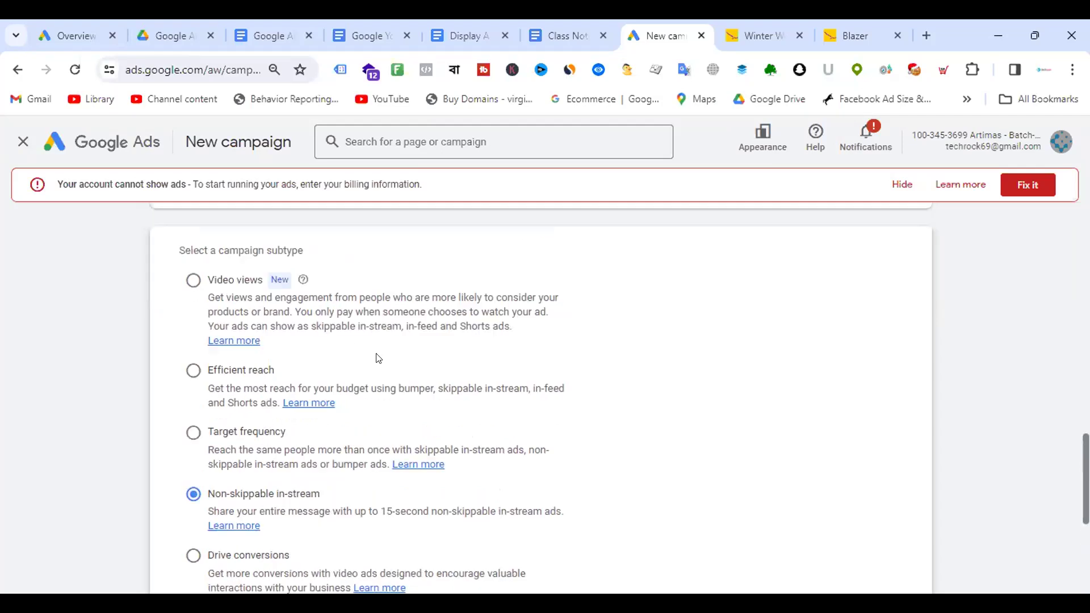
{"action": "scroll", "coordinate": [250, 420], "scroll_direction": "down", "scroll_amount": 2}
{"action": "scroll", "coordinate": [247, 319], "scroll_direction": "down", "scroll_amount": 1}
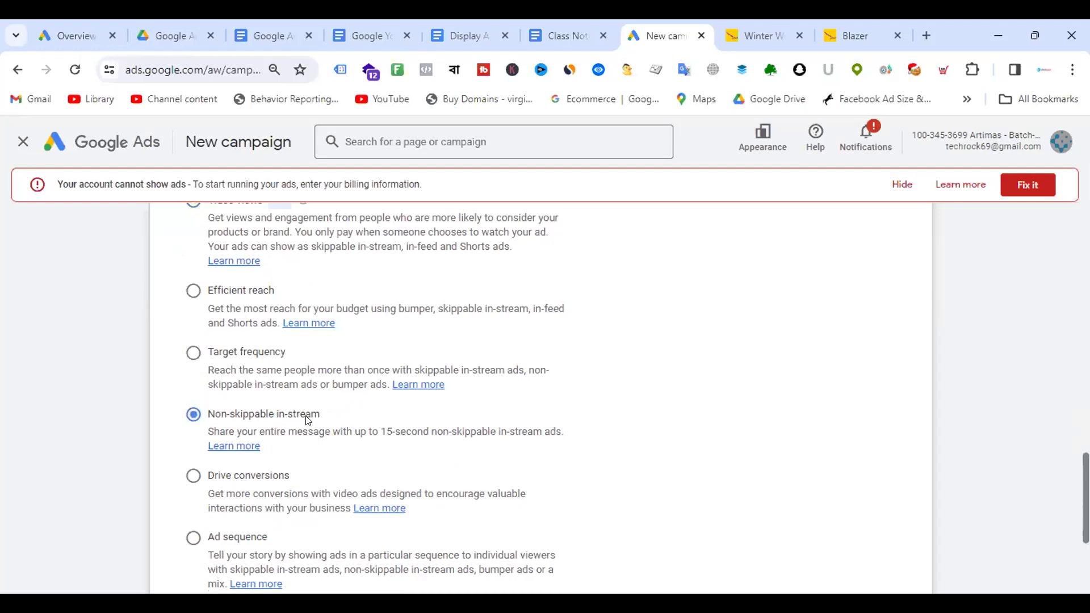
{"action": "scroll", "coordinate": [372, 415], "scroll_direction": "up", "scroll_amount": 1}
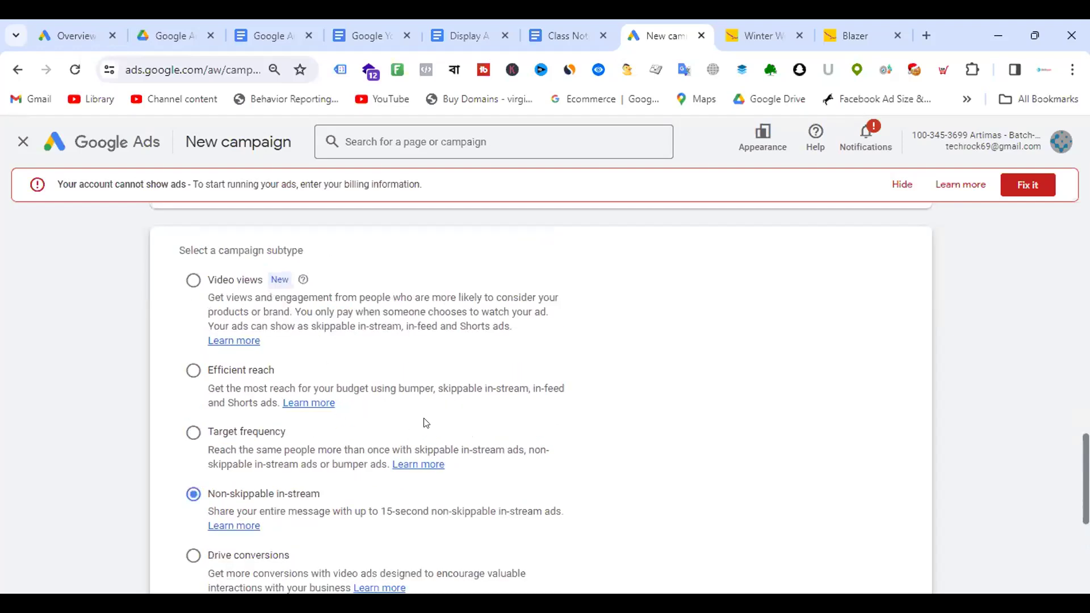
{"action": "scroll", "coordinate": [455, 409], "scroll_direction": "up", "scroll_amount": 2}
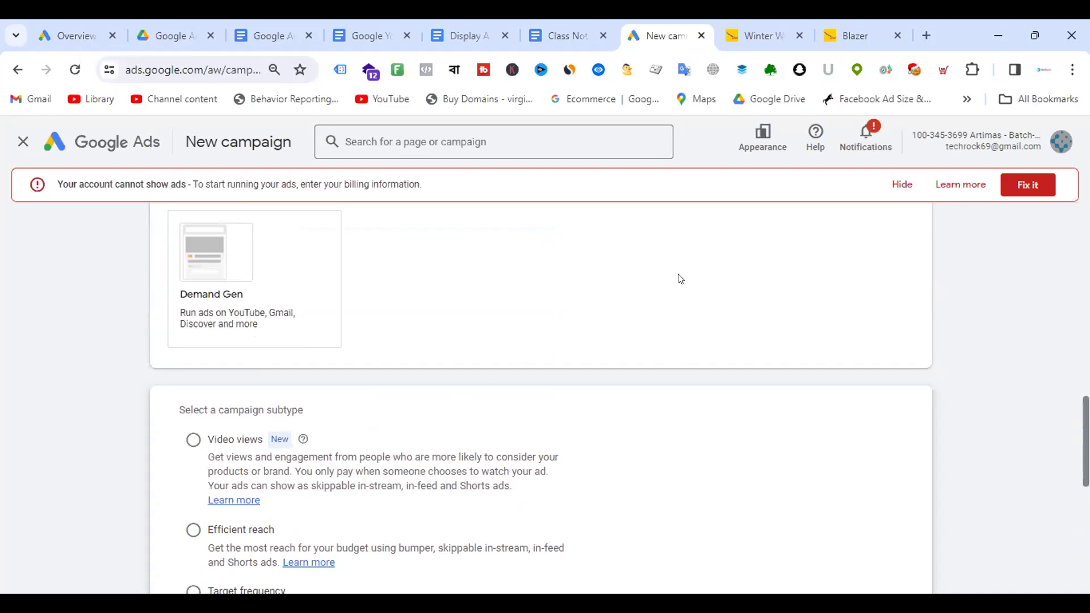
{"action": "scroll", "coordinate": [679, 277], "scroll_direction": "up", "scroll_amount": 5}
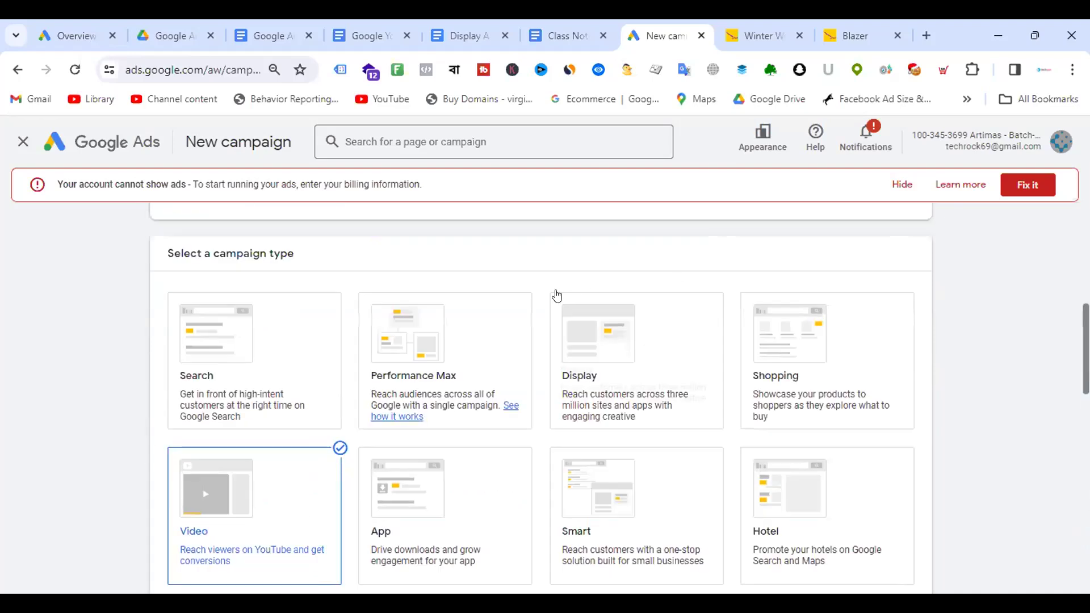
{"action": "scroll", "coordinate": [567, 304], "scroll_direction": "down", "scroll_amount": 10}
{"action": "scroll", "coordinate": [584, 313], "scroll_direction": "down", "scroll_amount": 3}
{"action": "scroll", "coordinate": [582, 316], "scroll_direction": "up", "scroll_amount": 8}
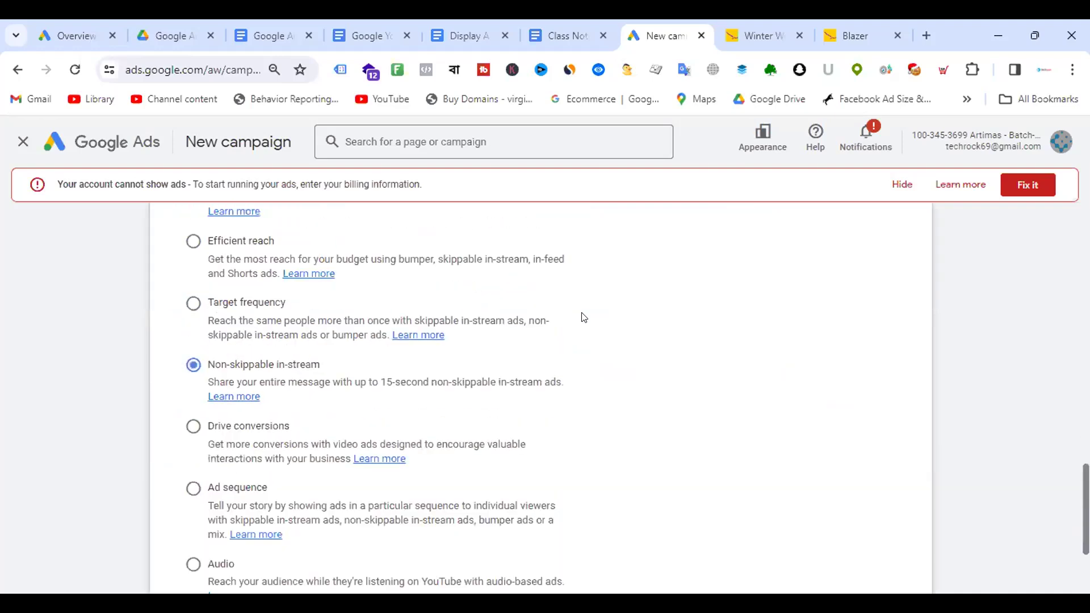
{"action": "scroll", "coordinate": [585, 316], "scroll_direction": "down", "scroll_amount": 7}
{"action": "scroll", "coordinate": [618, 332], "scroll_direction": "down", "scroll_amount": 2}
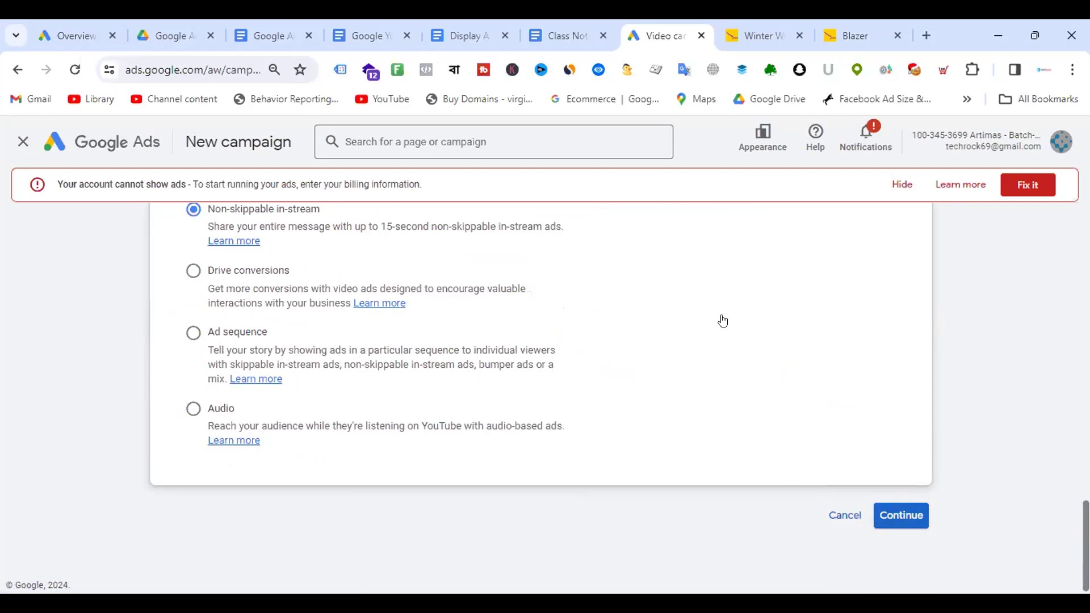
{"action": "left_click", "coordinate": [899, 516]}
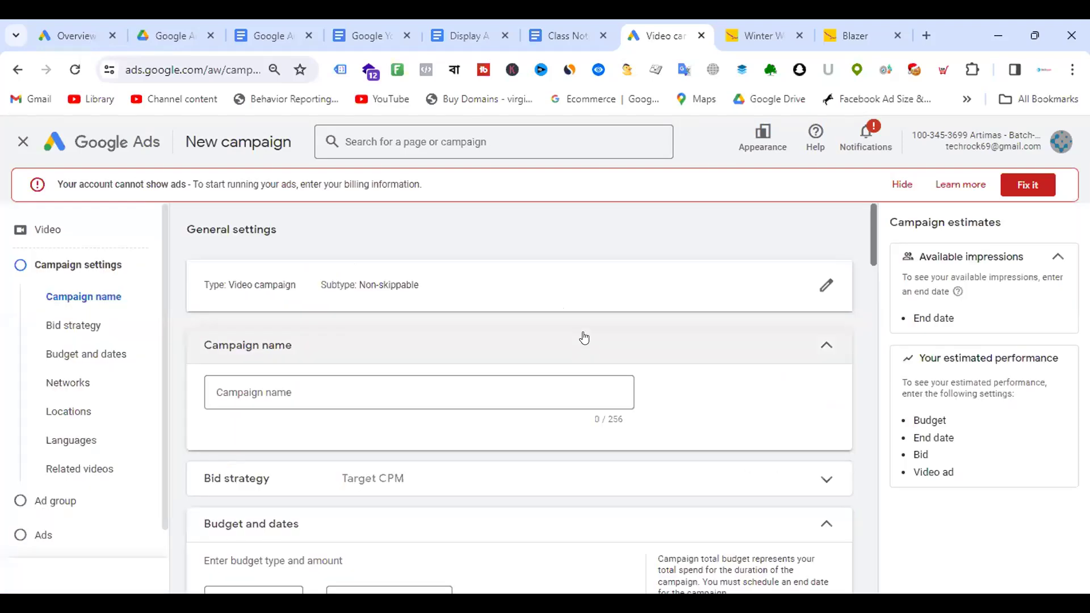
Step: Examine the video campaign's budget, dates, locations, languages, audience and content targeting, and video ad creation sections
{"action": "scroll", "coordinate": [523, 295], "scroll_direction": "down", "scroll_amount": 4}
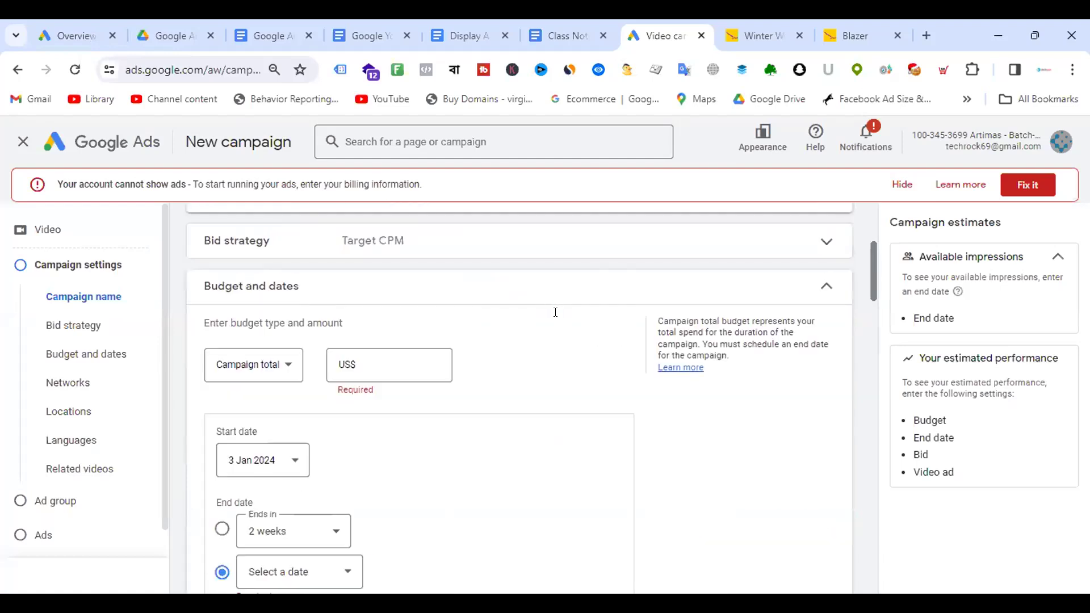
{"action": "scroll", "coordinate": [553, 332], "scroll_direction": "down", "scroll_amount": 18}
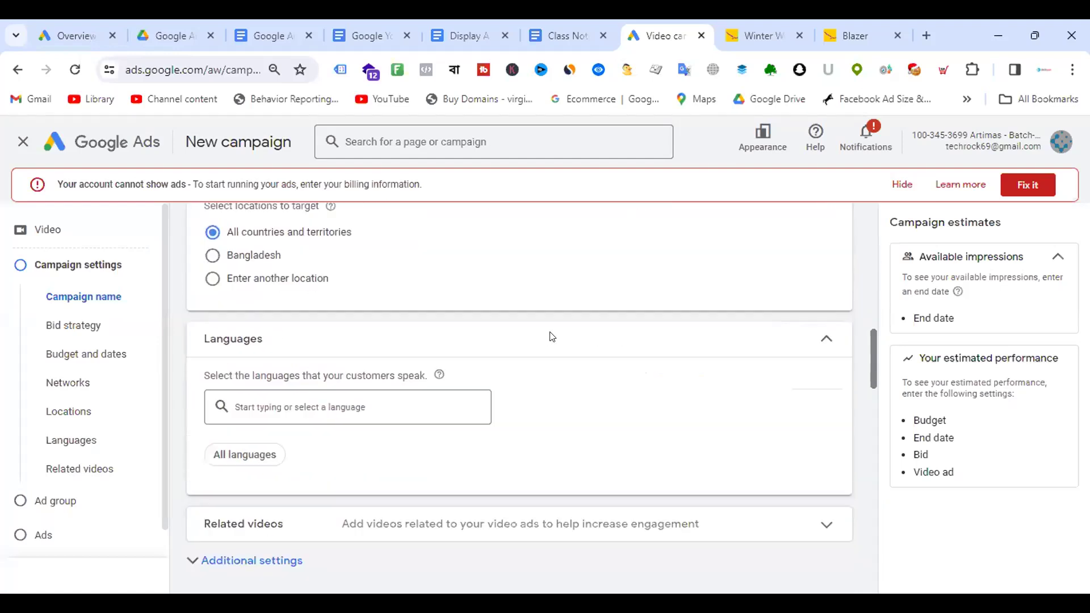
{"action": "scroll", "coordinate": [551, 338], "scroll_direction": "down", "scroll_amount": 3}
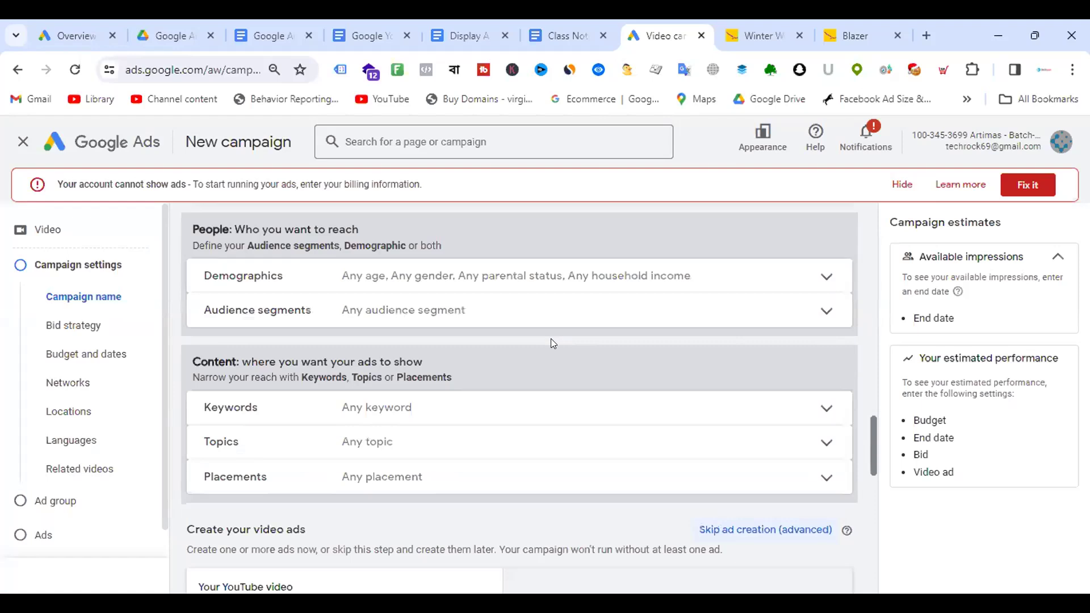
{"action": "scroll", "coordinate": [550, 338], "scroll_direction": "down", "scroll_amount": 3}
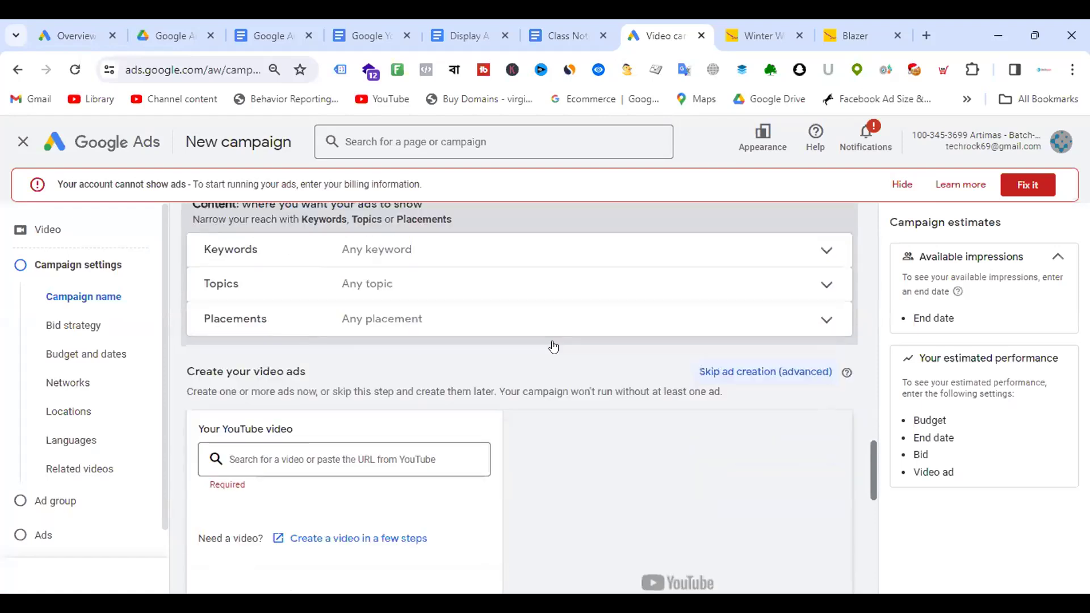
{"action": "scroll", "coordinate": [553, 346], "scroll_direction": "up", "scroll_amount": 12}
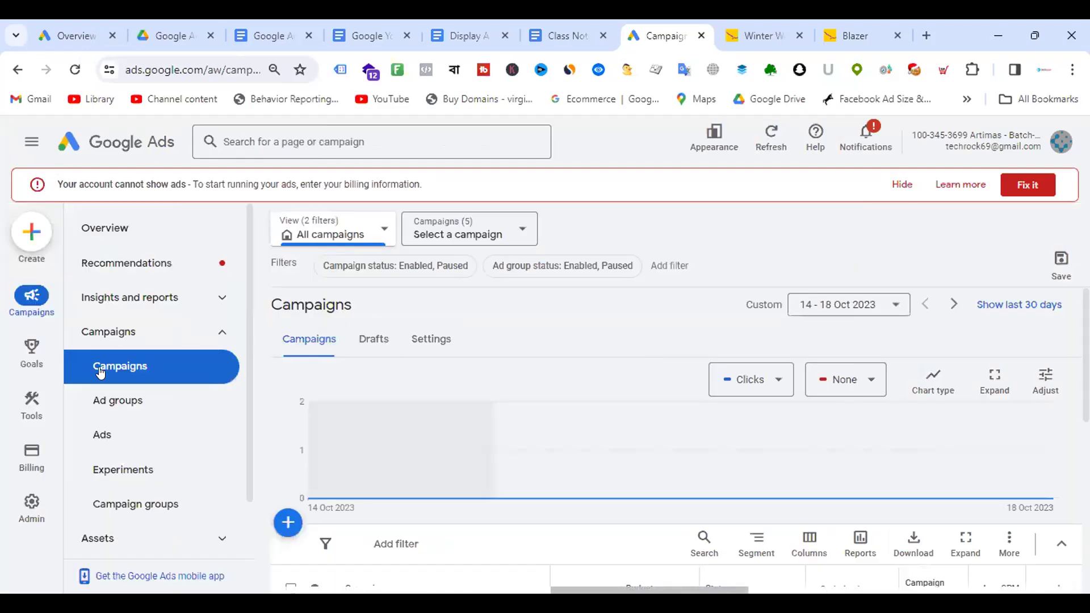
Step: Start a new Display campaign with the Brand awareness and reach objective, choosing a fresh campaign instead of a saved draft
{"action": "left_click", "coordinate": [289, 522]}
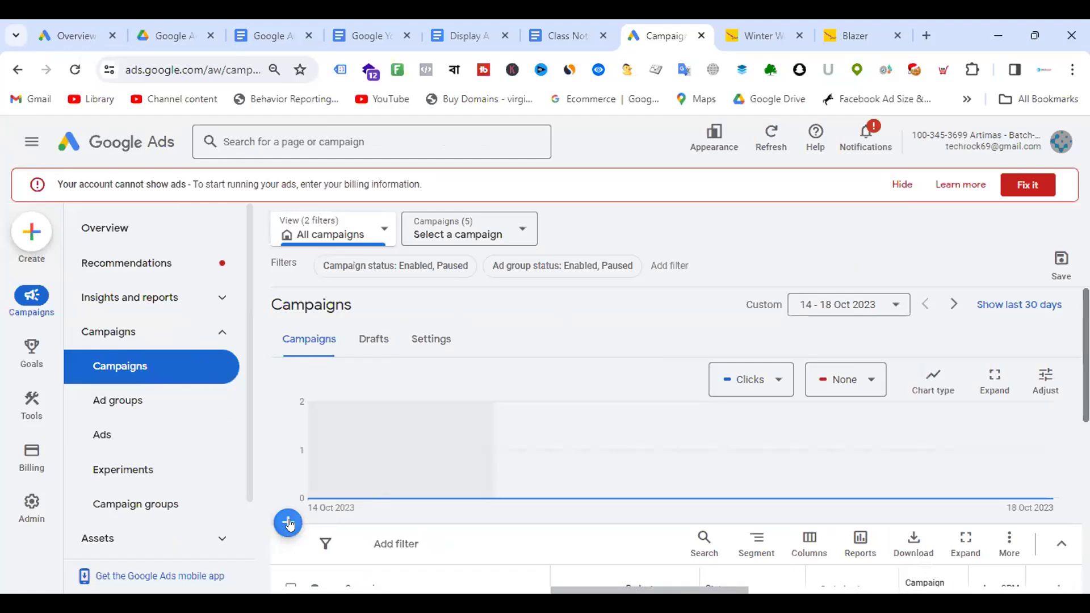
{"action": "left_click", "coordinate": [394, 437]}
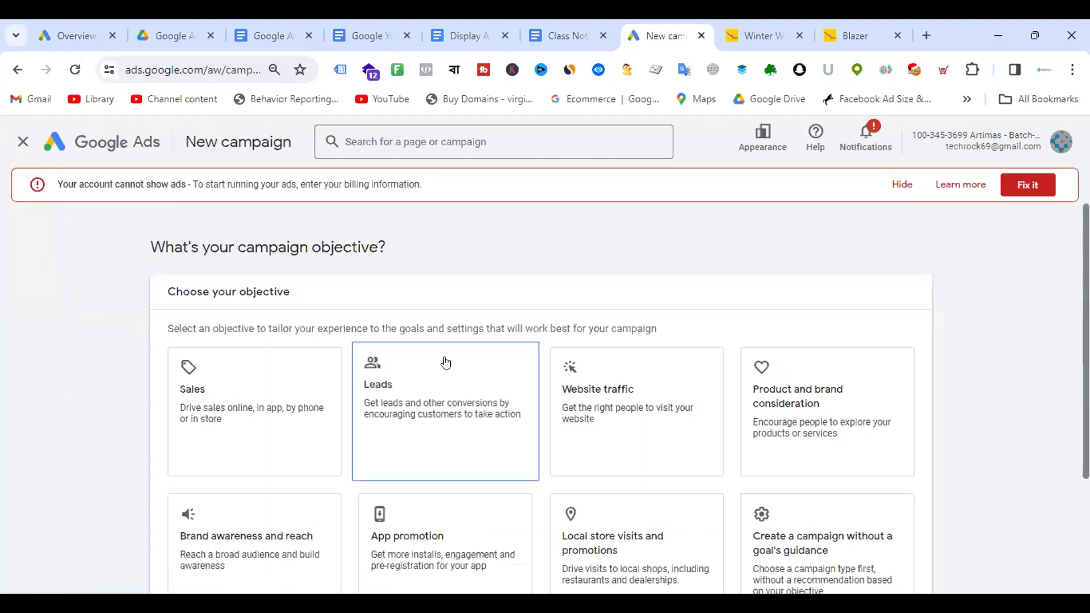
{"action": "scroll", "coordinate": [432, 420], "scroll_direction": "down", "scroll_amount": 1}
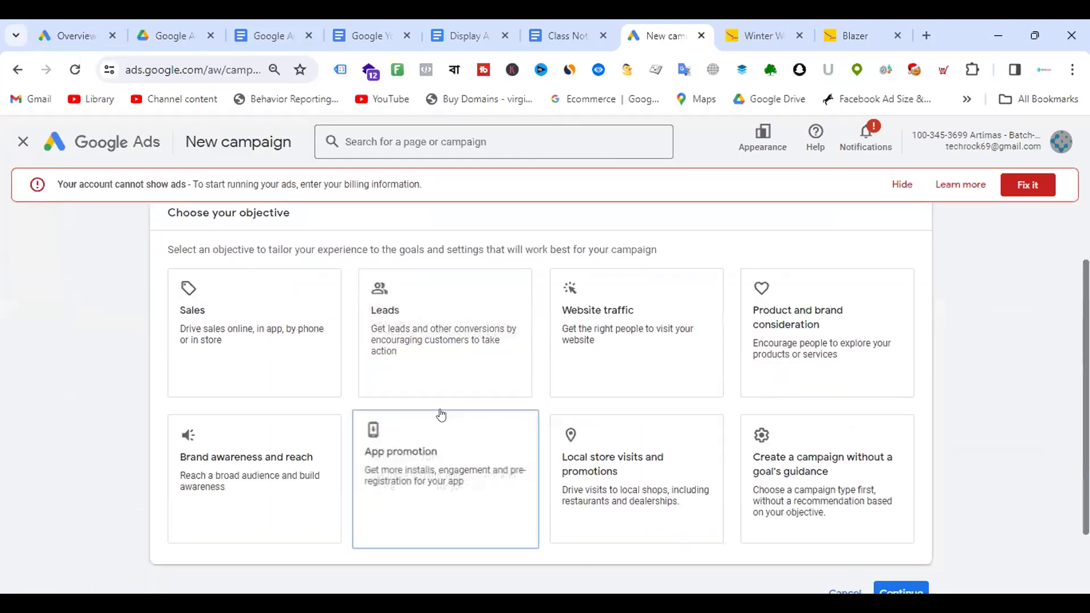
{"action": "left_click", "coordinate": [258, 441]}
{"action": "left_click", "coordinate": [261, 399]}
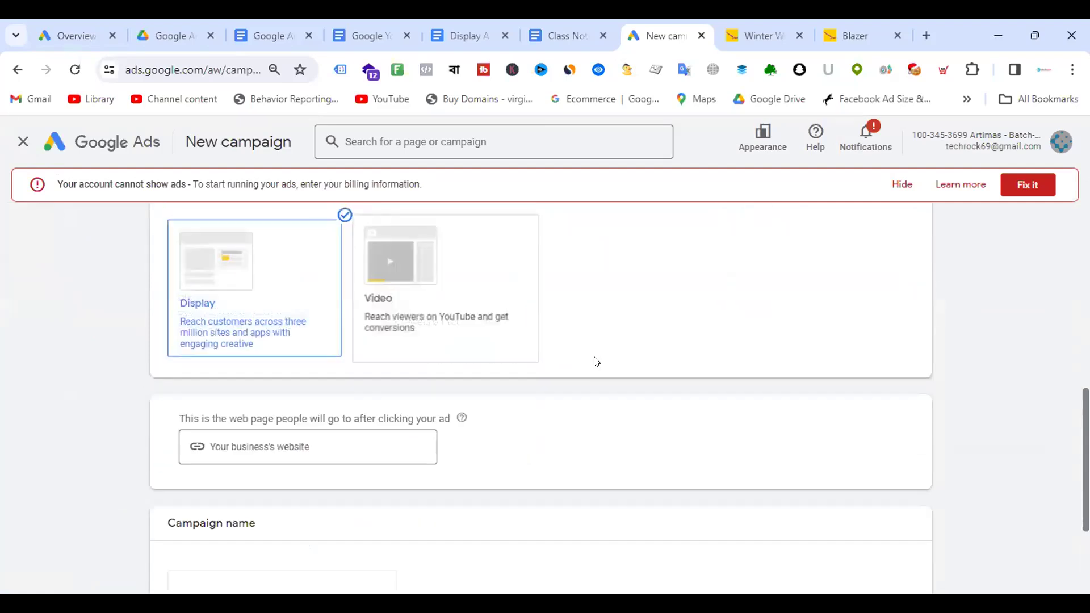
{"action": "left_click", "coordinate": [899, 512]}
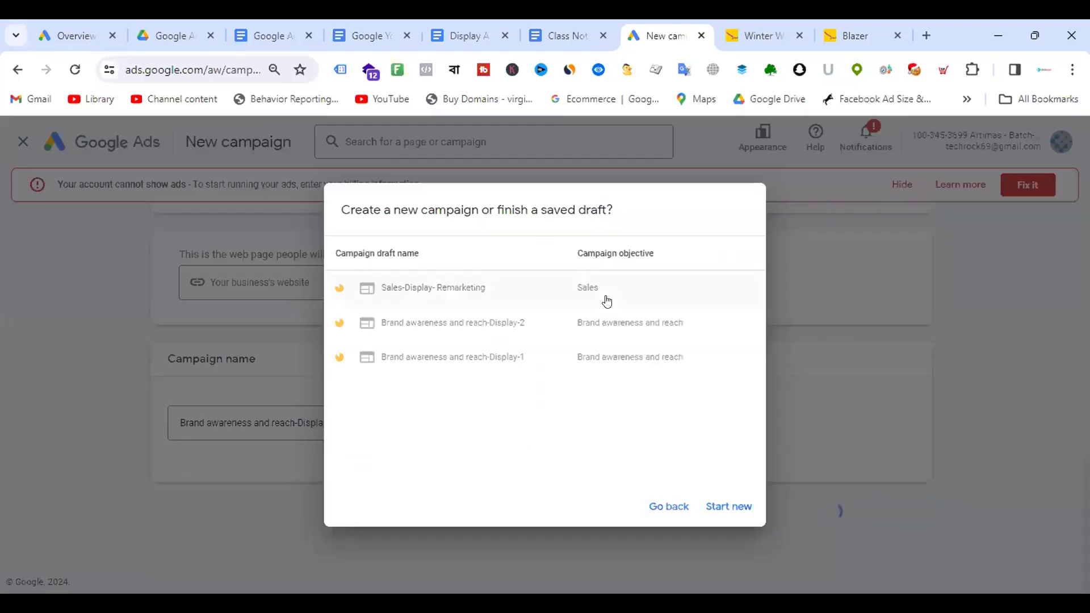
{"action": "left_click", "coordinate": [727, 504]}
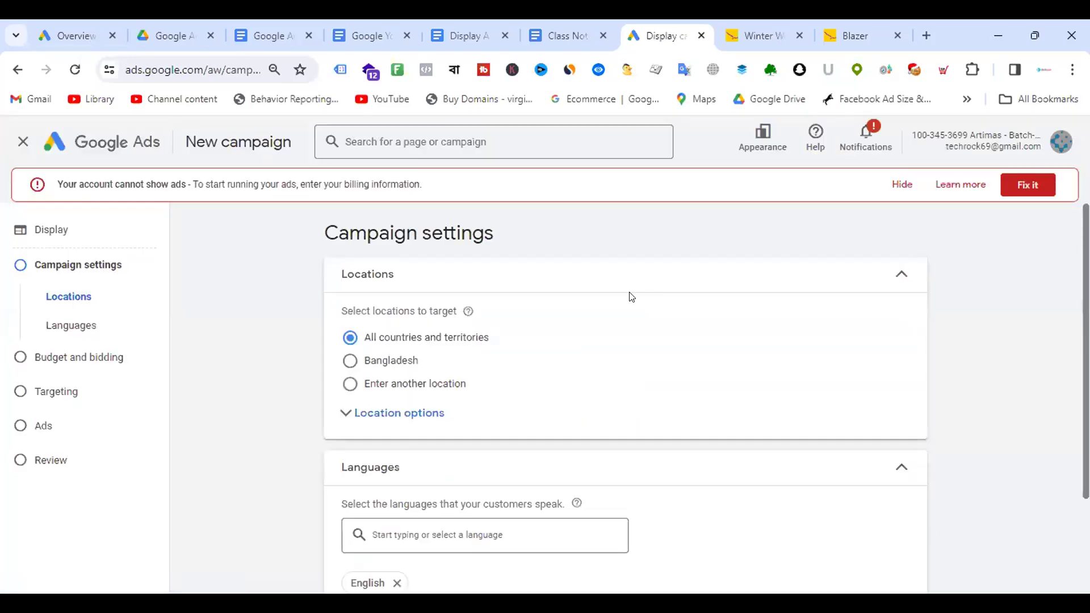
Step: Expand the Display campaign's additional settings, review them from ad rotation to content exclusions, and continue to budget and bidding
{"action": "scroll", "coordinate": [619, 301], "scroll_direction": "down", "scroll_amount": 2}
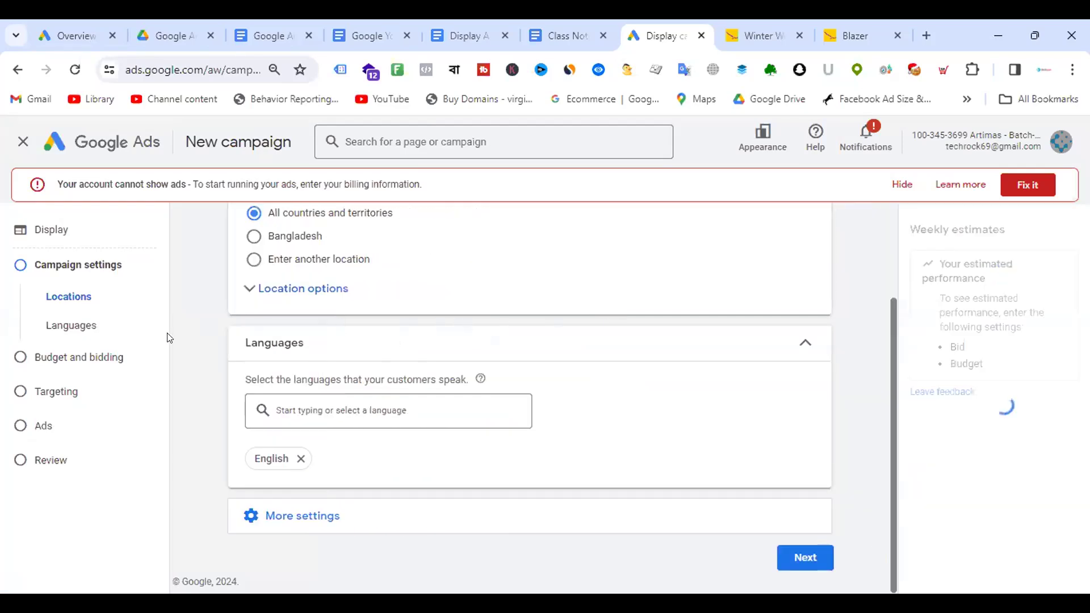
{"action": "left_click", "coordinate": [310, 516]}
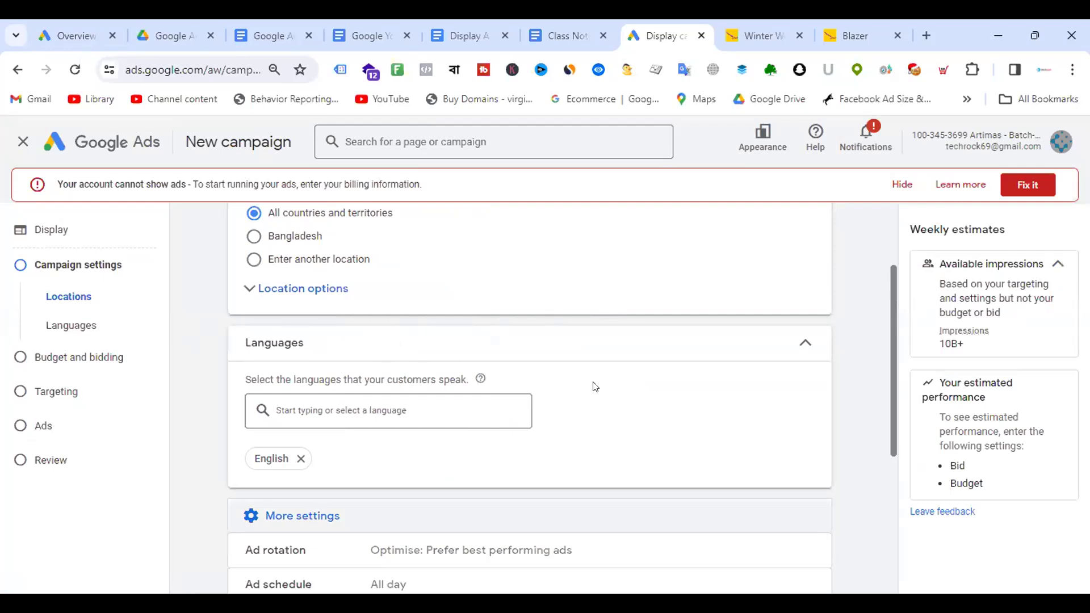
{"action": "scroll", "coordinate": [662, 388], "scroll_direction": "down", "scroll_amount": 4}
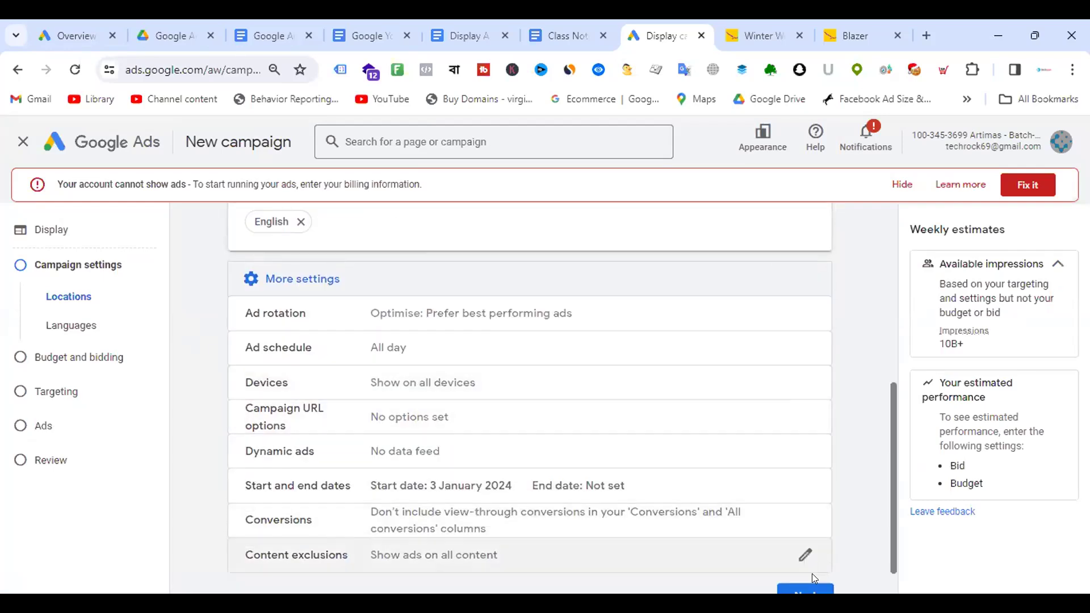
{"action": "scroll", "coordinate": [810, 590], "scroll_direction": "down", "scroll_amount": 1}
{"action": "left_click", "coordinate": [804, 555]}
Step: Set the viewable CPM bid to US$1.00 and continue past targeting to ad creation
{"action": "scroll", "coordinate": [608, 326], "scroll_direction": "down", "scroll_amount": 3}
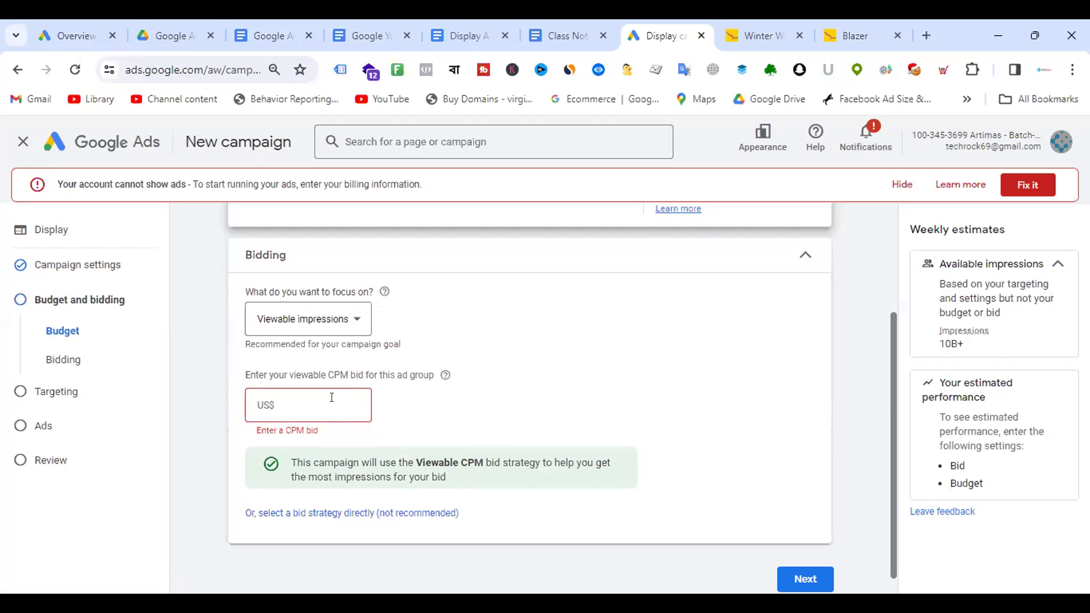
{"action": "type", "text": "1"}
{"action": "left_click", "coordinate": [805, 578]}
{"action": "left_click", "coordinate": [302, 441]}
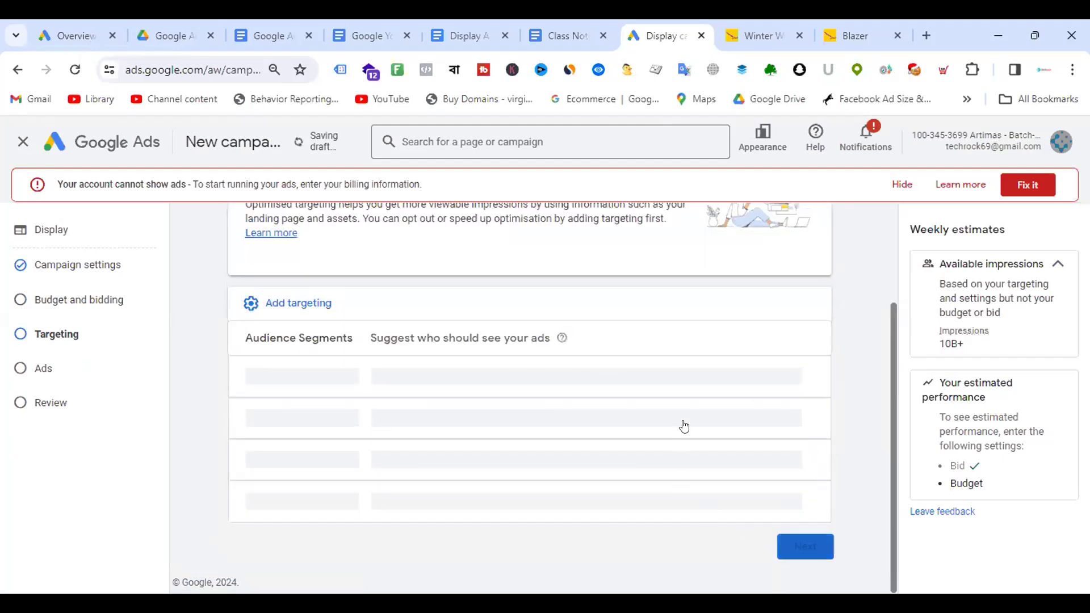
{"action": "left_click", "coordinate": [805, 545]}
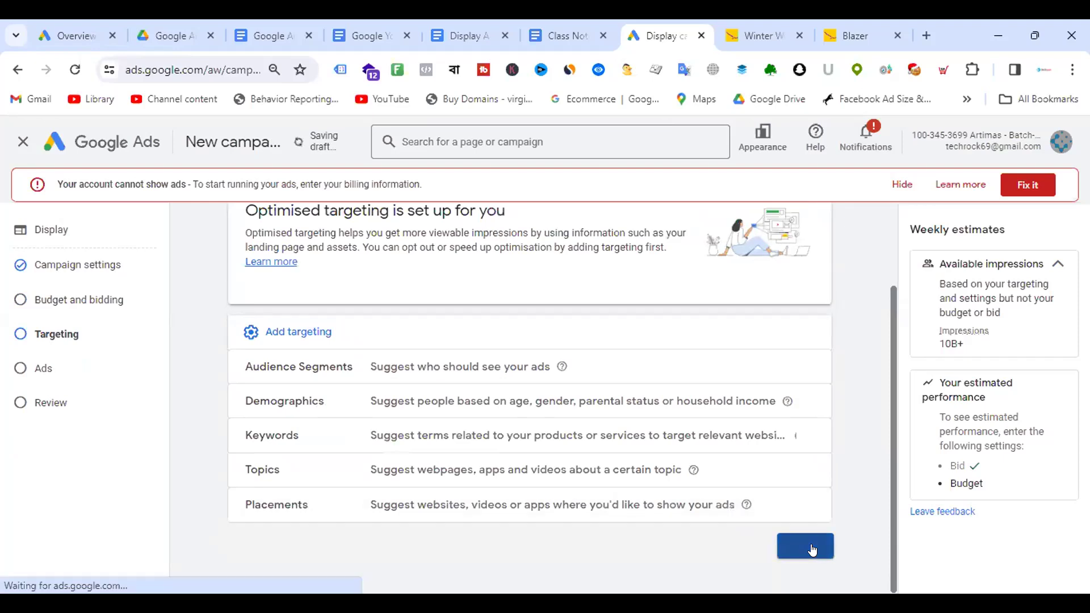
Step: Examine the display ad creation form, from the final URL and images to the headlines, descriptions and format options
{"action": "scroll", "coordinate": [605, 301], "scroll_direction": "down", "scroll_amount": 8}
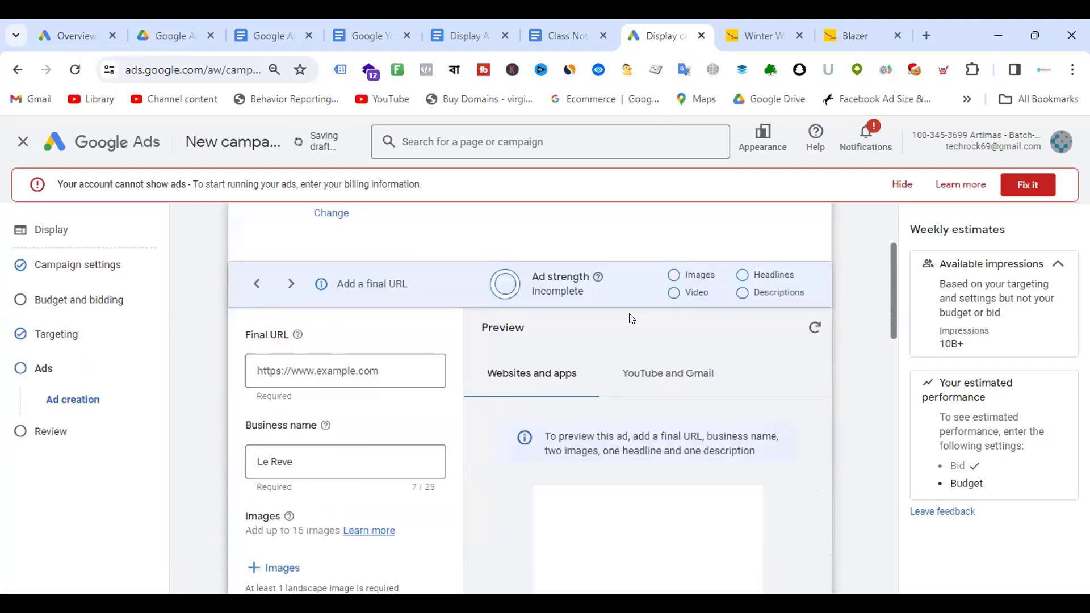
{"action": "scroll", "coordinate": [426, 350], "scroll_direction": "down", "scroll_amount": 10}
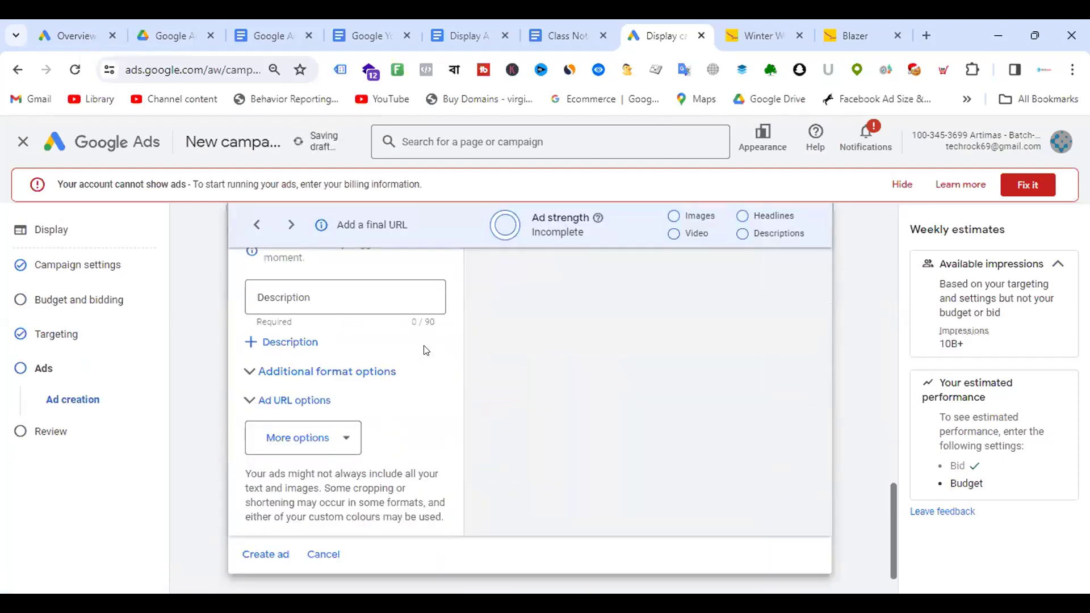
{"action": "scroll", "coordinate": [429, 359], "scroll_direction": "up", "scroll_amount": 10}
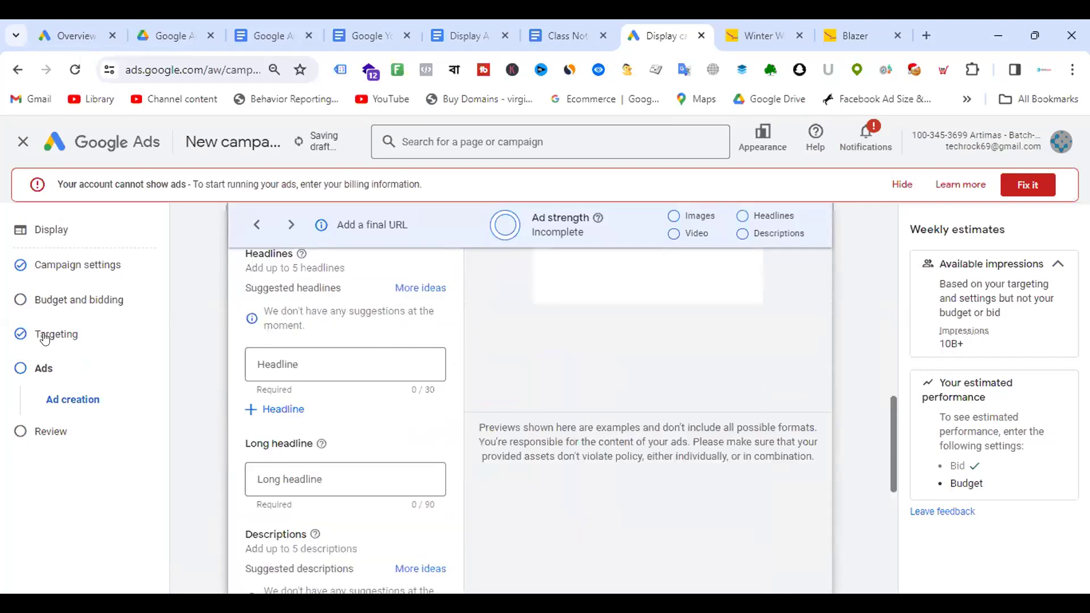
Step: Review the additional campaign settings again, followed by the Display campaign's budget and bidding section
{"action": "left_click", "coordinate": [76, 310]}
{"action": "left_click", "coordinate": [85, 268]}
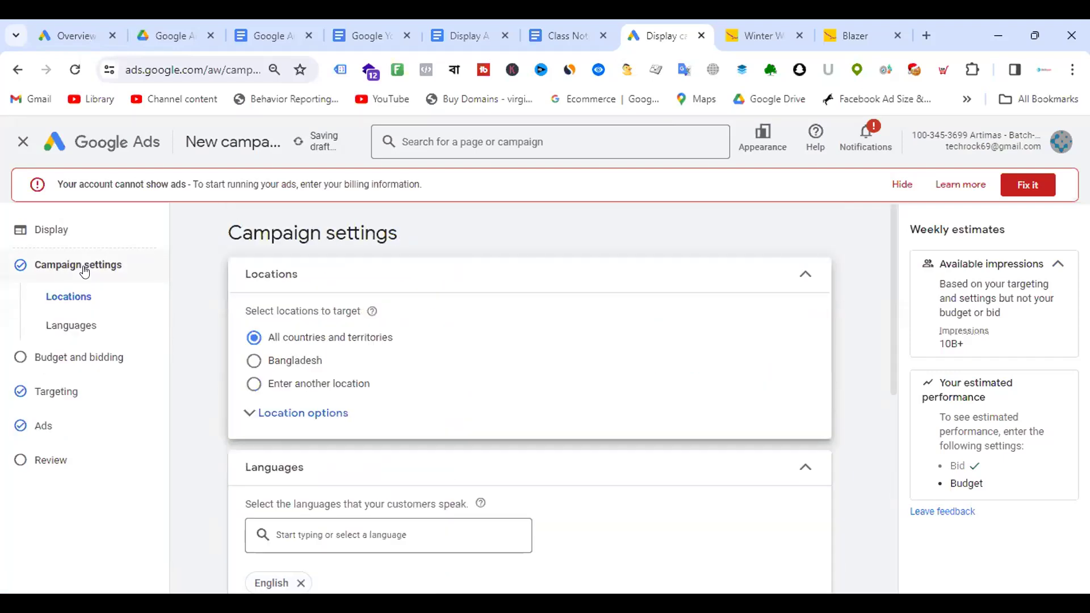
{"action": "scroll", "coordinate": [598, 356], "scroll_direction": "down", "scroll_amount": 7}
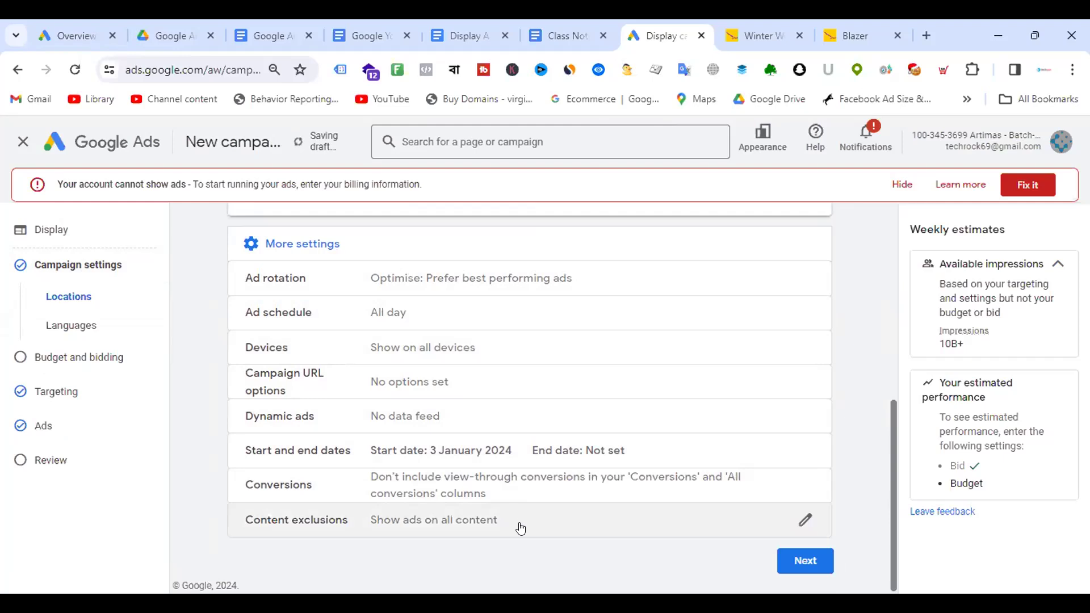
{"action": "scroll", "coordinate": [511, 312], "scroll_direction": "up", "scroll_amount": 1}
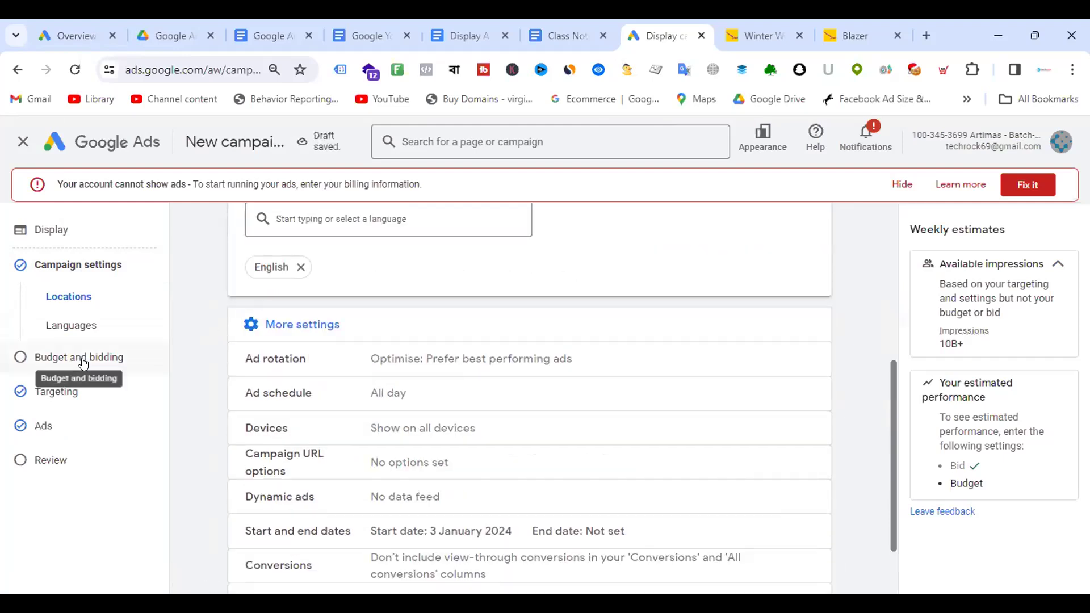
{"action": "left_click", "coordinate": [83, 363]}
{"action": "scroll", "coordinate": [546, 320], "scroll_direction": "down", "scroll_amount": 3}
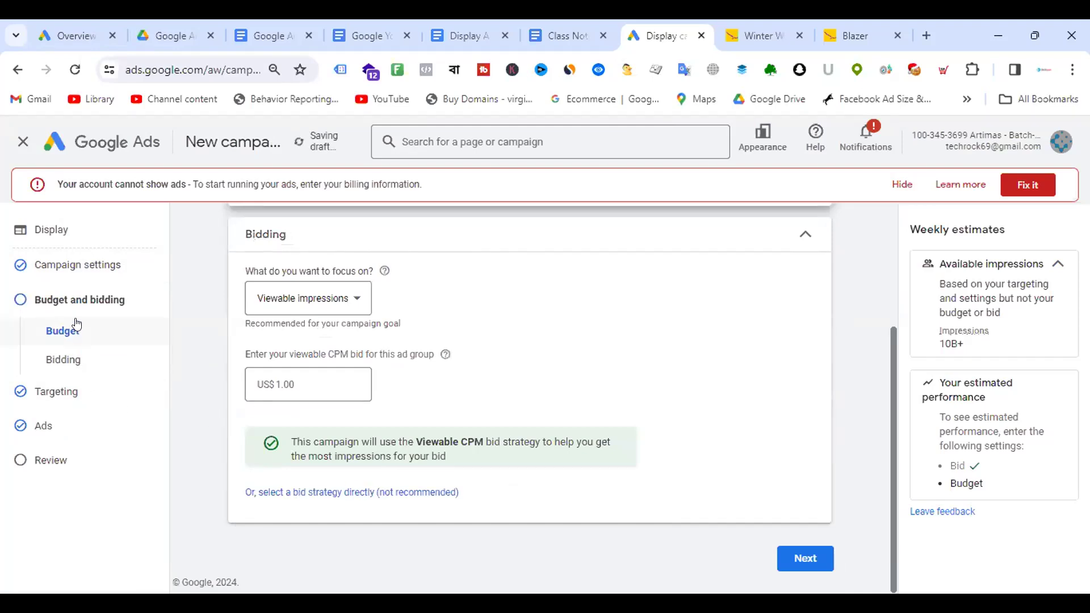
Step: Open the ad rotation options in the campaign settings and look over the remaining additional settings
{"action": "left_click", "coordinate": [81, 270]}
{"action": "scroll", "coordinate": [554, 329], "scroll_direction": "down", "scroll_amount": 5}
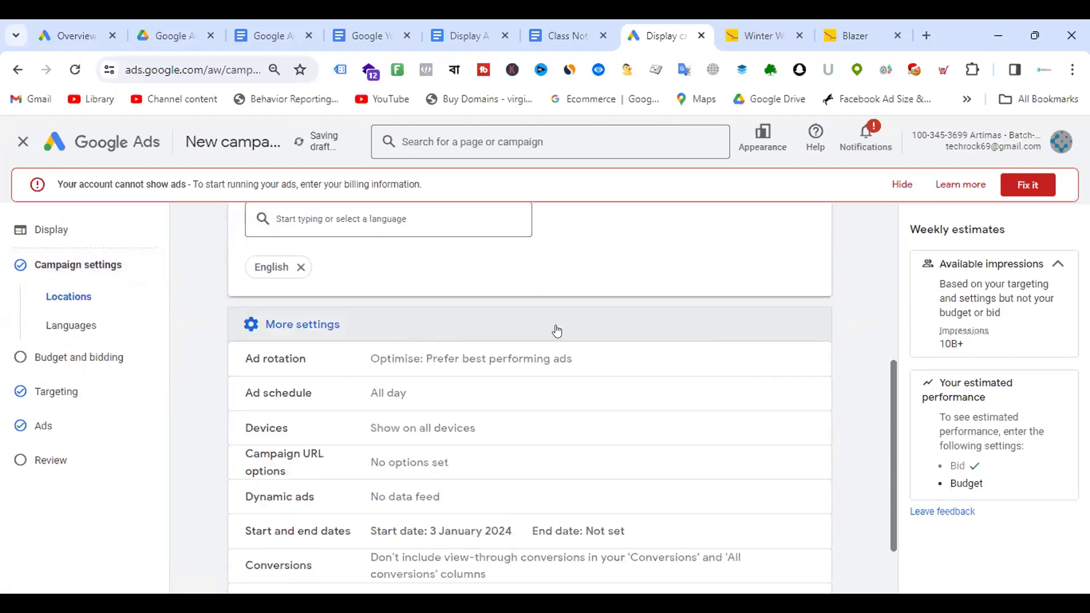
{"action": "scroll", "coordinate": [631, 312], "scroll_direction": "down", "scroll_amount": 2}
{"action": "left_click", "coordinate": [577, 284]}
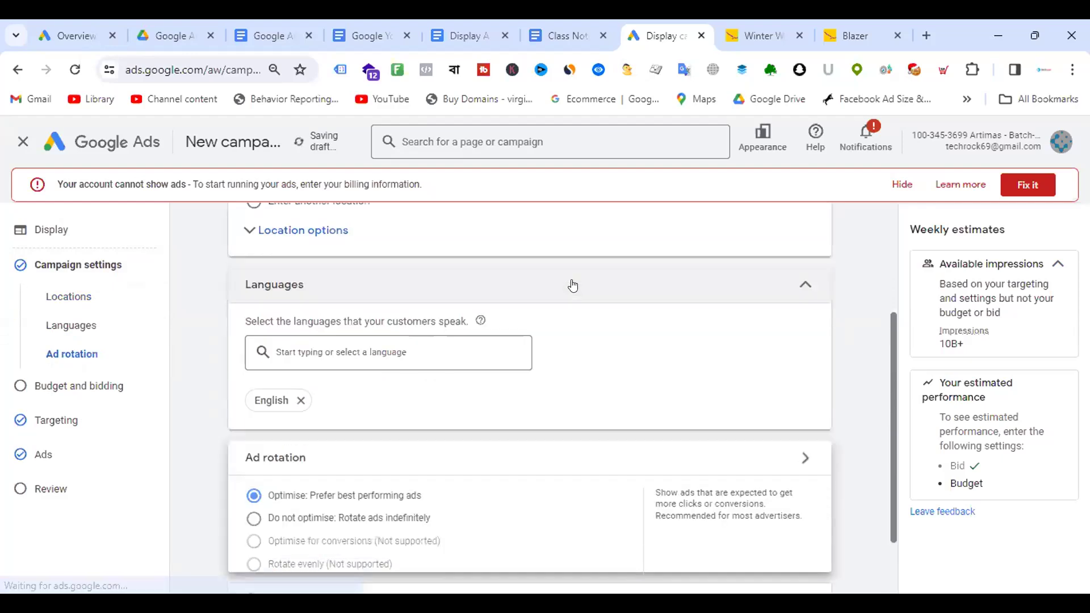
{"action": "left_click", "coordinate": [314, 514]}
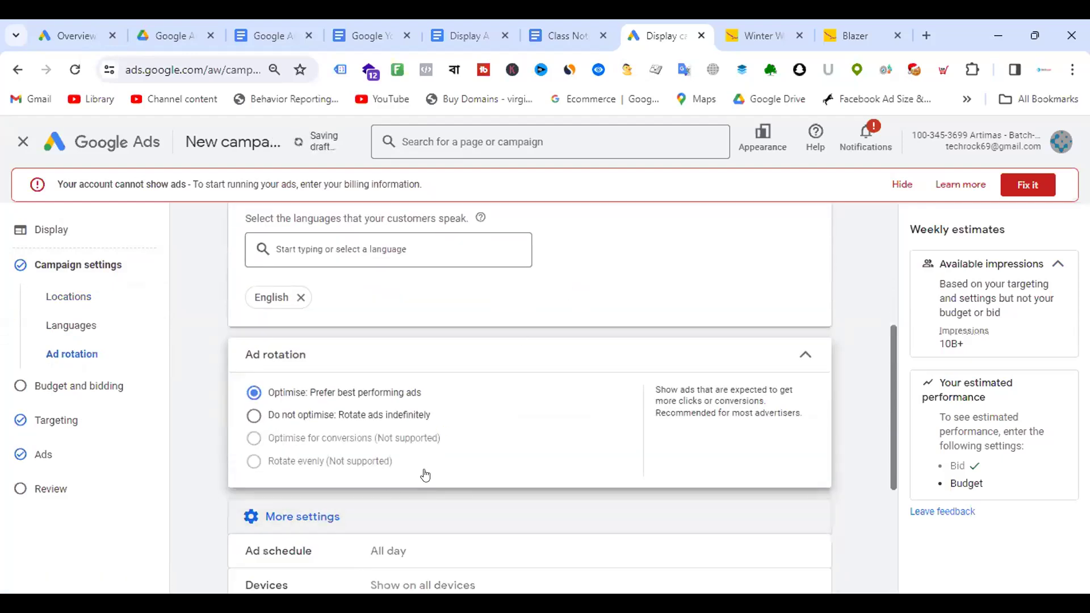
{"action": "scroll", "coordinate": [511, 397], "scroll_direction": "down", "scroll_amount": 3}
{"action": "scroll", "coordinate": [567, 377], "scroll_direction": "down", "scroll_amount": 2}
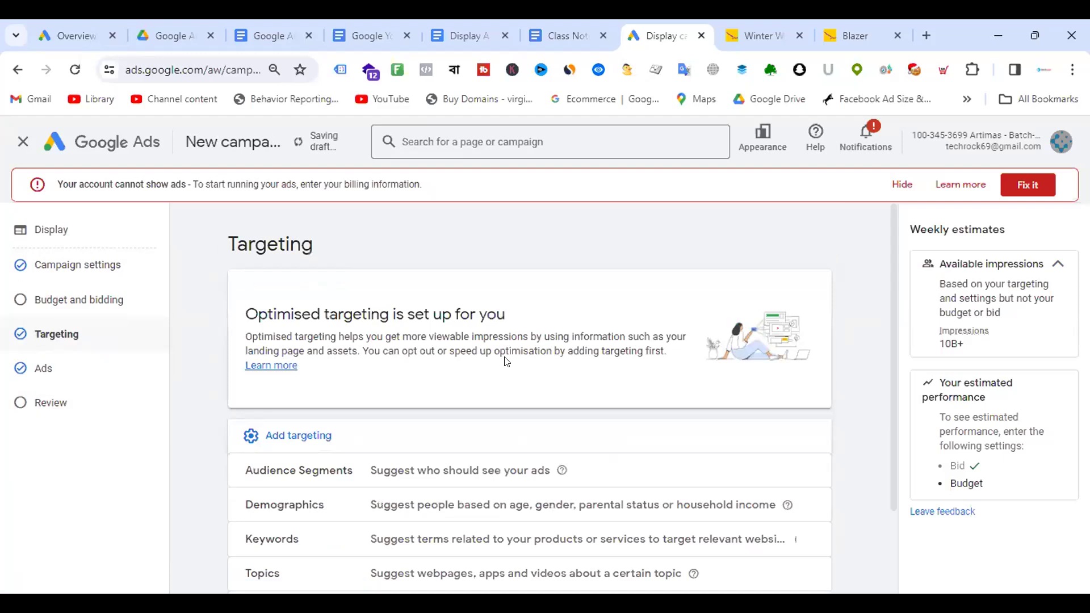
Step: Review the Display campaign's targeting options and its ad creation section
{"action": "scroll", "coordinate": [582, 351], "scroll_direction": "down", "scroll_amount": 2}
{"action": "left_click", "coordinate": [40, 369]}
{"action": "scroll", "coordinate": [637, 335], "scroll_direction": "down", "scroll_amount": 15}
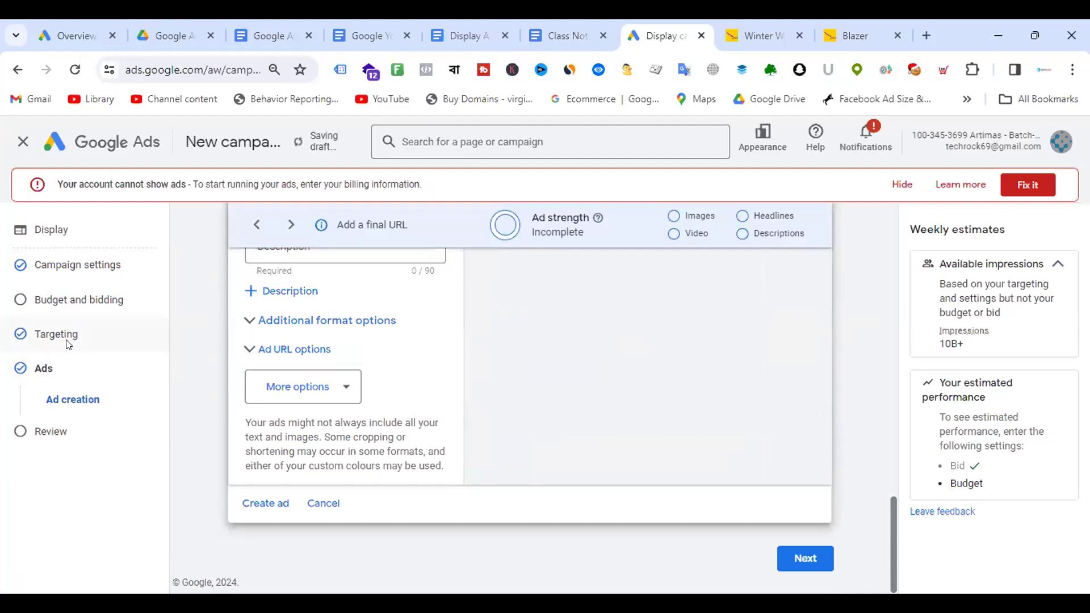
{"action": "left_click", "coordinate": [64, 344]}
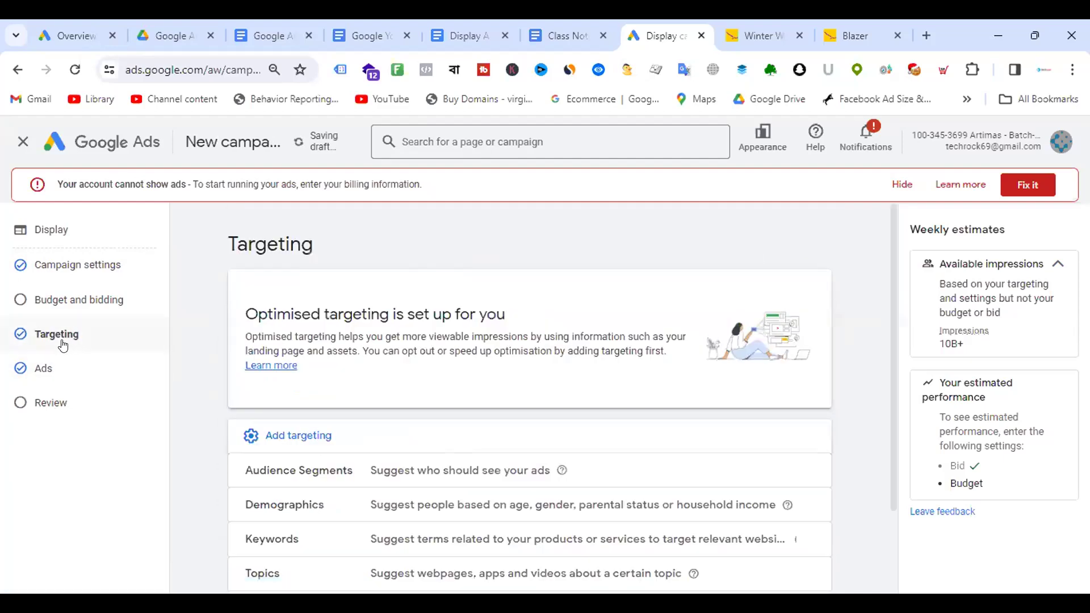
Step: Return to the campaign settings and change the devices option to Set specific targeting for devices
{"action": "left_click", "coordinate": [72, 270]}
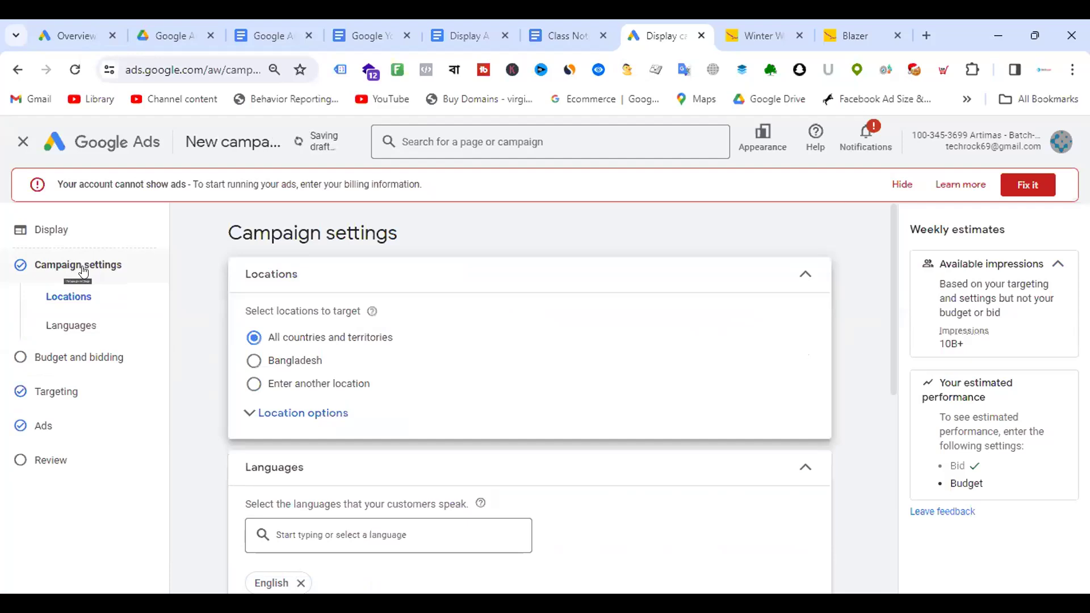
{"action": "scroll", "coordinate": [606, 329], "scroll_direction": "down", "scroll_amount": 7}
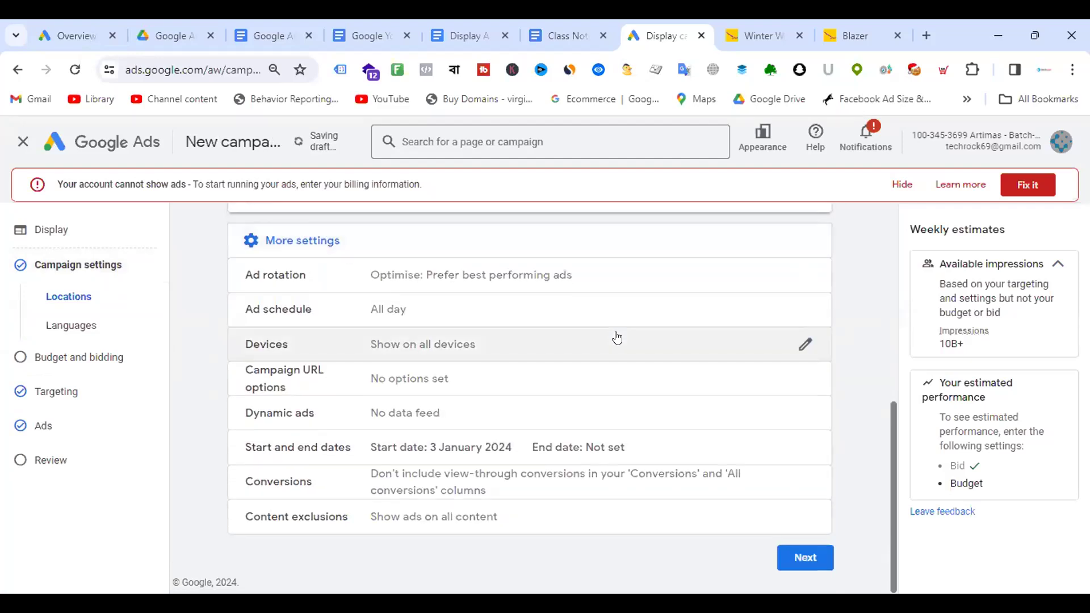
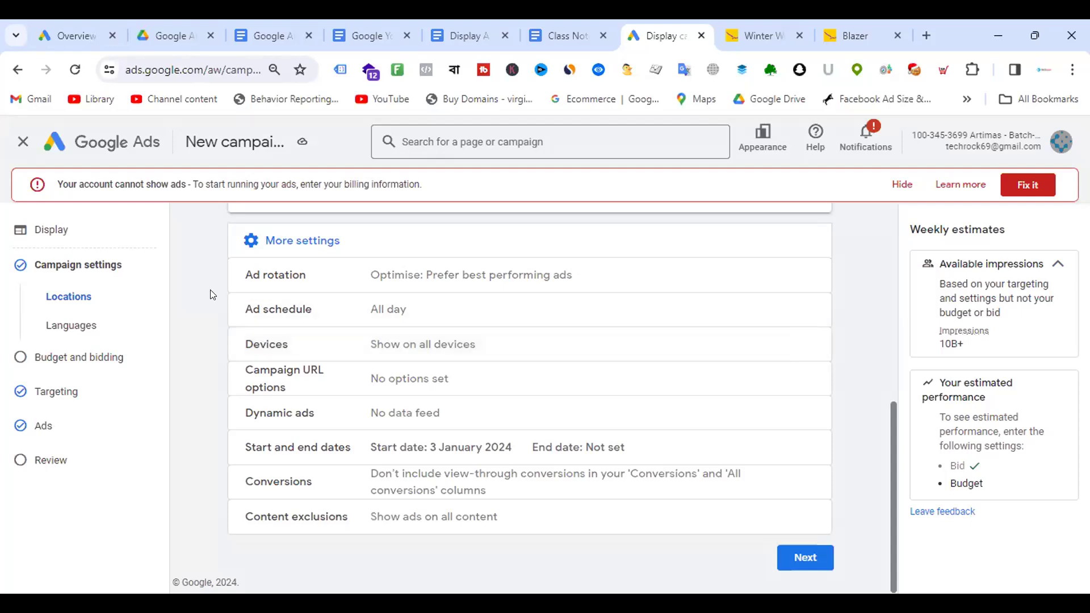
{"action": "left_click", "coordinate": [408, 344]}
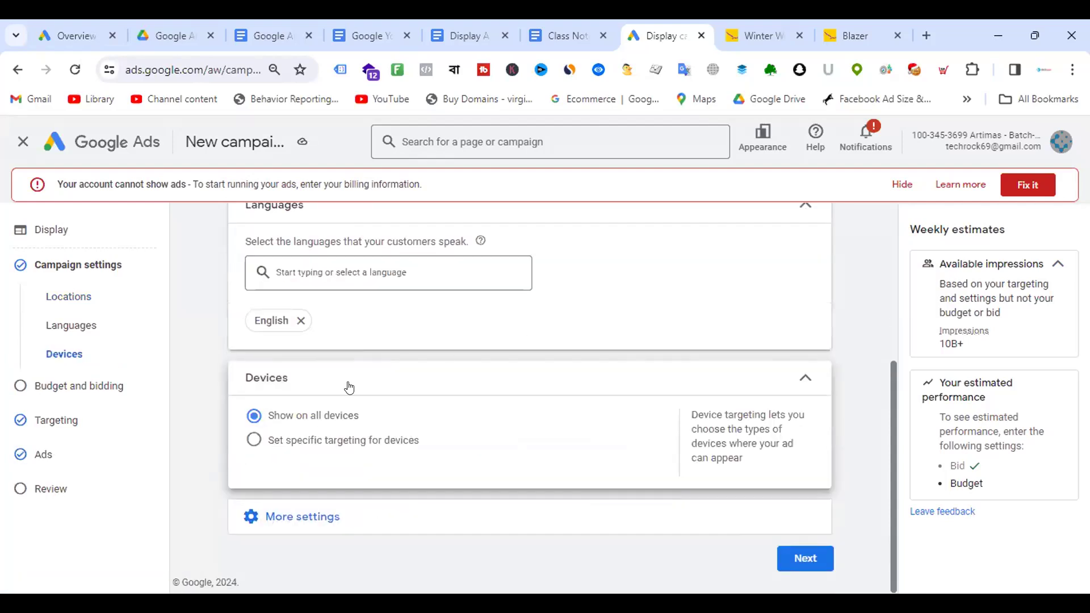
{"action": "left_click", "coordinate": [253, 441]}
Step: Examine the specific device targeting options, including device types, operating systems, device models and networks, along with the location and language settings
{"action": "scroll", "coordinate": [519, 357], "scroll_direction": "down", "scroll_amount": 4}
{"action": "scroll", "coordinate": [523, 357], "scroll_direction": "up", "scroll_amount": 5}
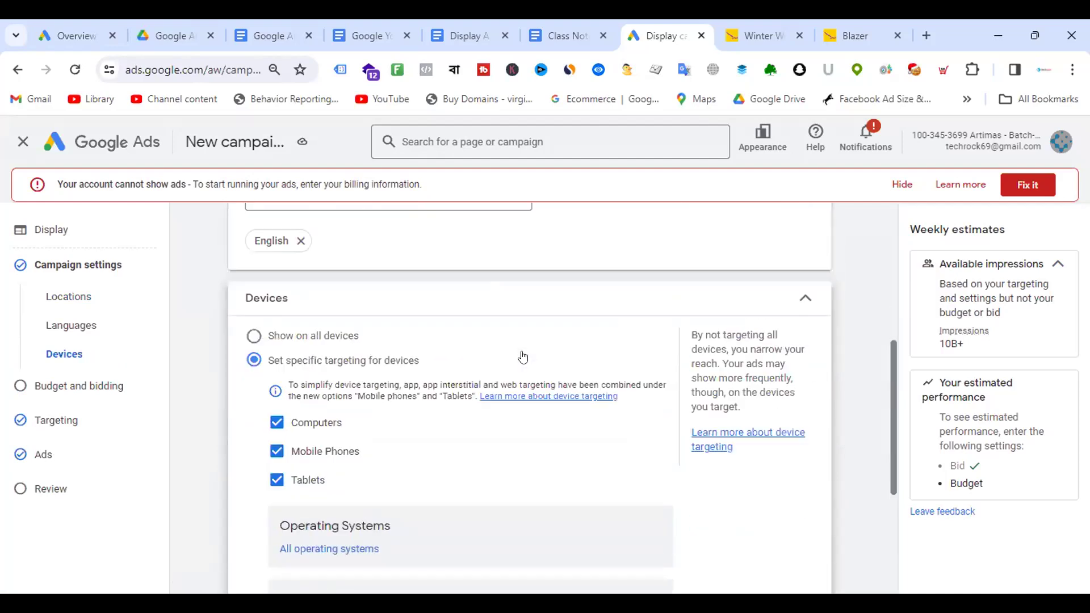
{"action": "scroll", "coordinate": [527, 356], "scroll_direction": "down", "scroll_amount": 7}
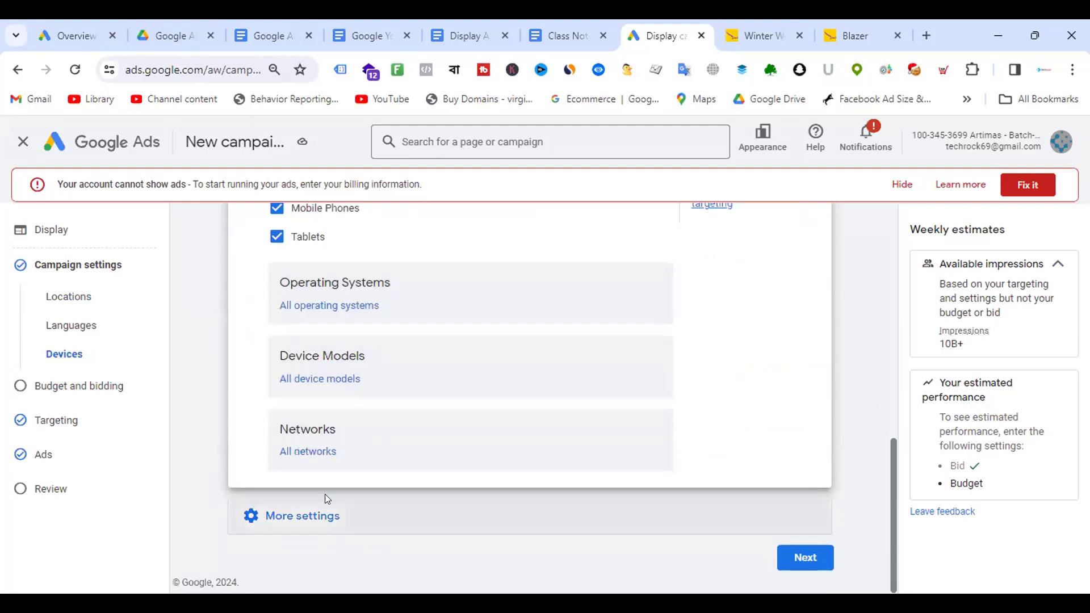
{"action": "scroll", "coordinate": [501, 338], "scroll_direction": "up", "scroll_amount": 3}
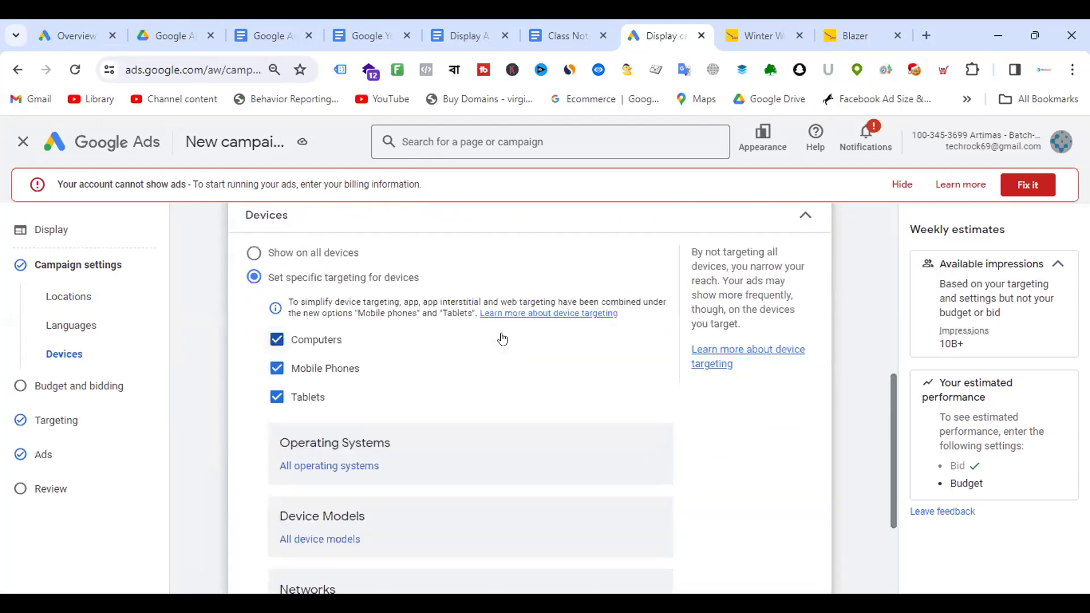
{"action": "scroll", "coordinate": [502, 307], "scroll_direction": "up", "scroll_amount": 3}
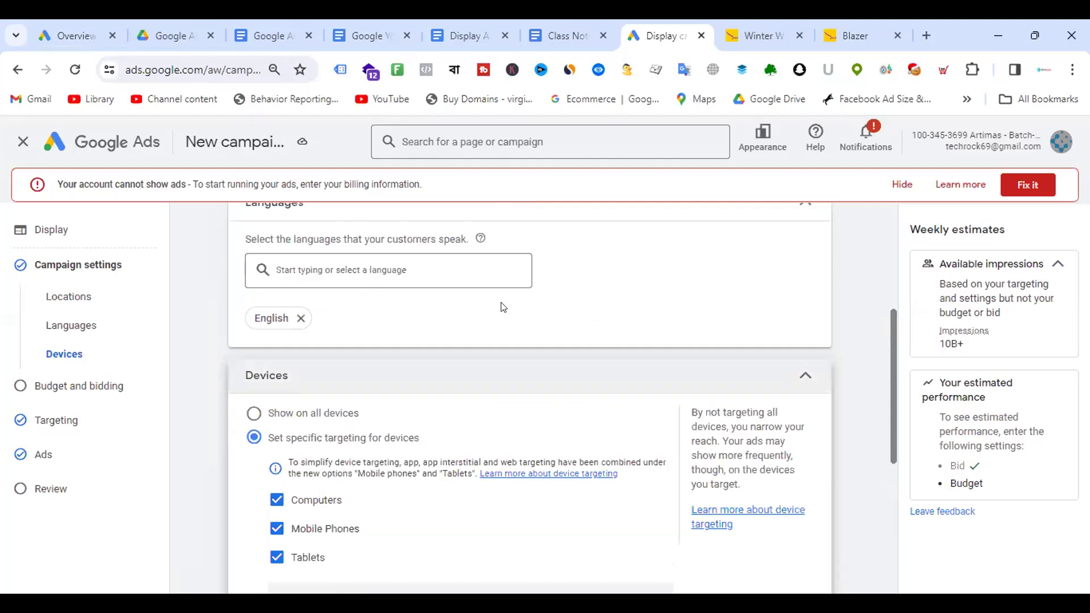
{"action": "scroll", "coordinate": [502, 307], "scroll_direction": "up", "scroll_amount": 3}
{"action": "scroll", "coordinate": [502, 307], "scroll_direction": "up", "scroll_amount": 2}
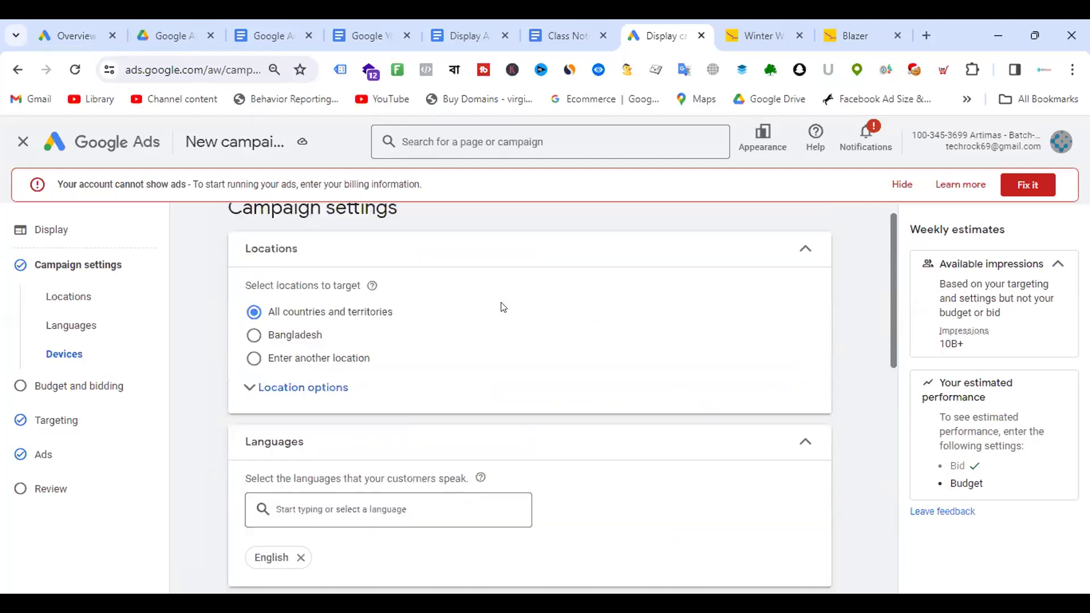
{"action": "scroll", "coordinate": [502, 307], "scroll_direction": "down", "scroll_amount": 3}
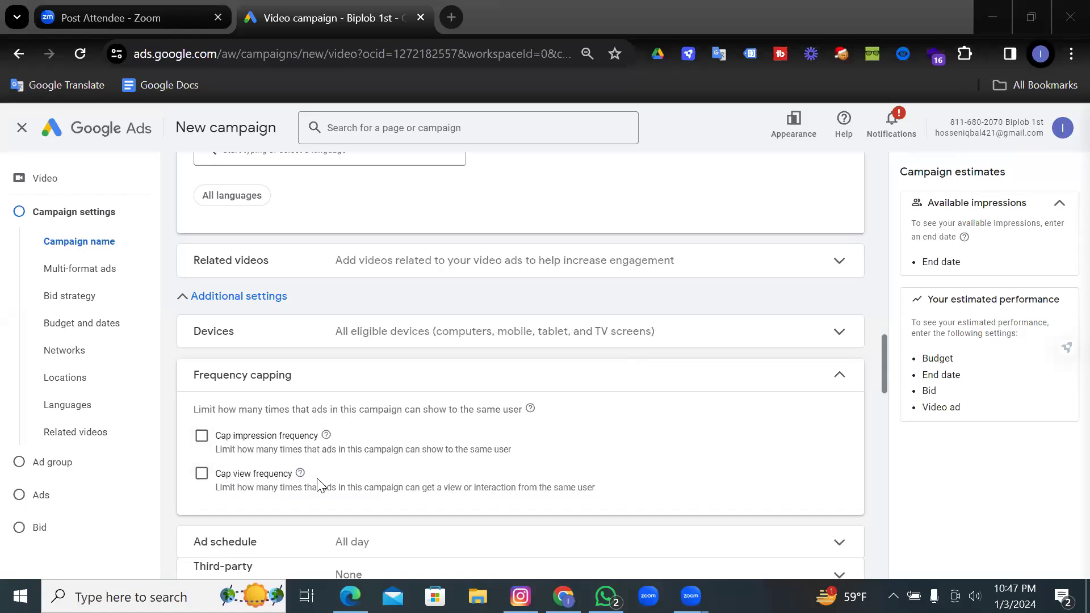
Step: Review the video campaign's frequency capping options and turn on Cap impression frequency
{"action": "scroll", "coordinate": [317, 480], "scroll_direction": "down", "scroll_amount": 2}
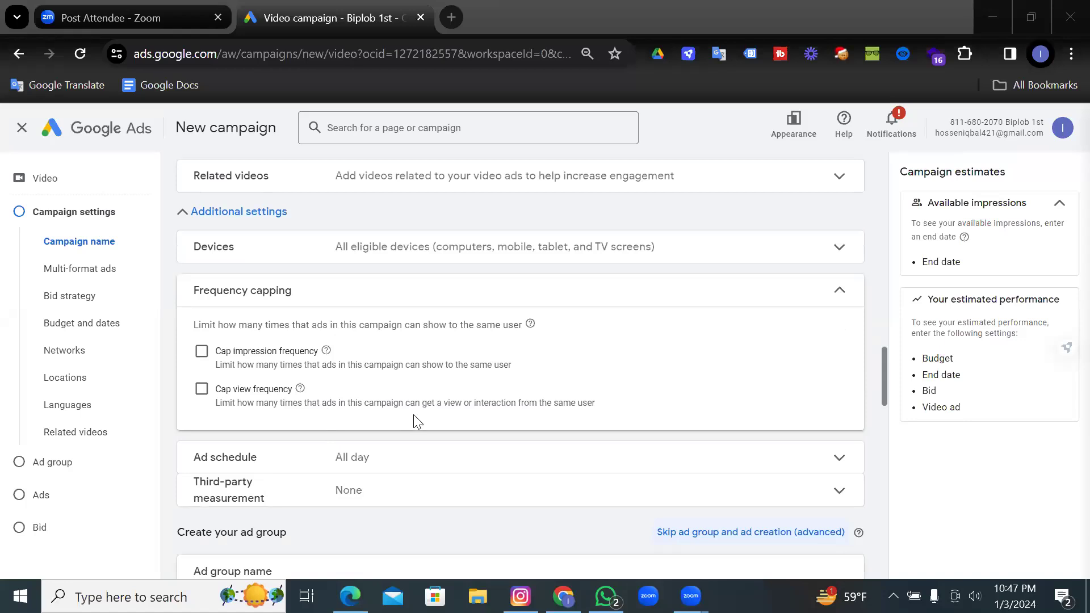
{"action": "scroll", "coordinate": [413, 421], "scroll_direction": "up", "scroll_amount": 2}
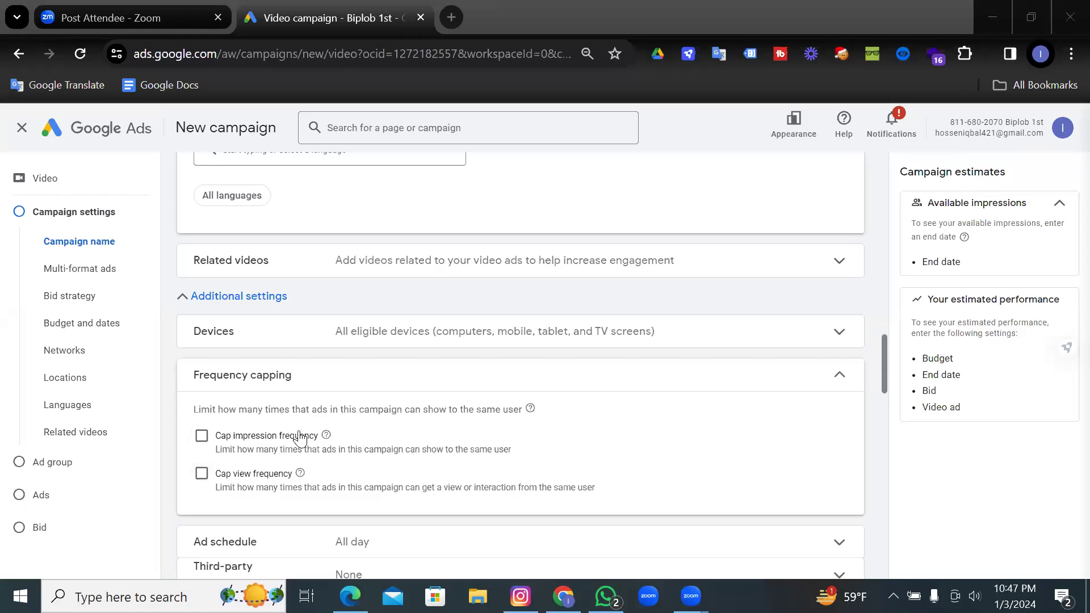
{"action": "scroll", "coordinate": [302, 423], "scroll_direction": "down", "scroll_amount": 2}
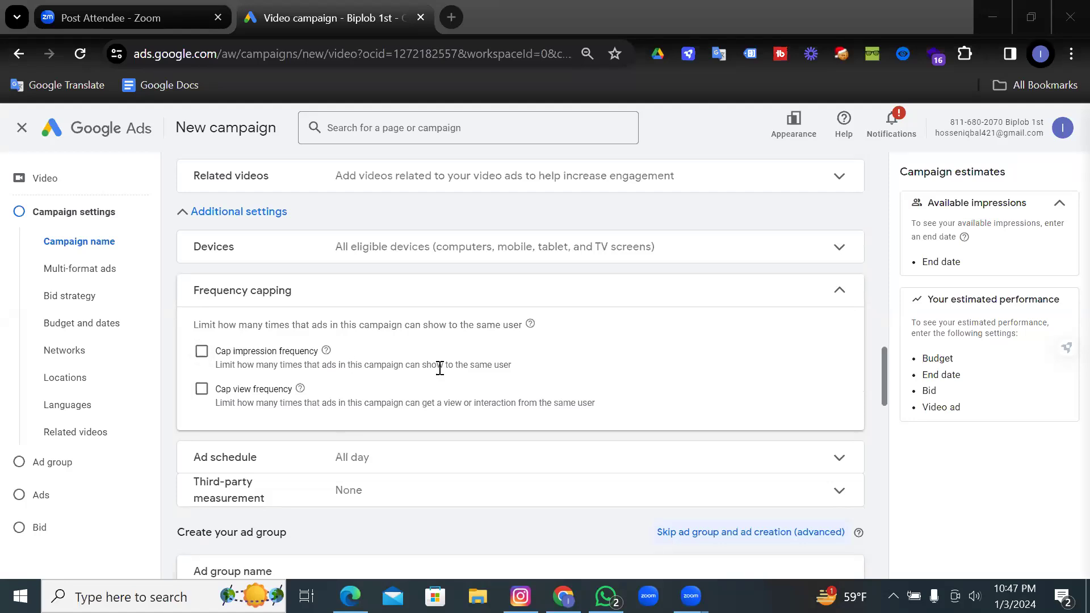
{"action": "left_click", "coordinate": [190, 356]}
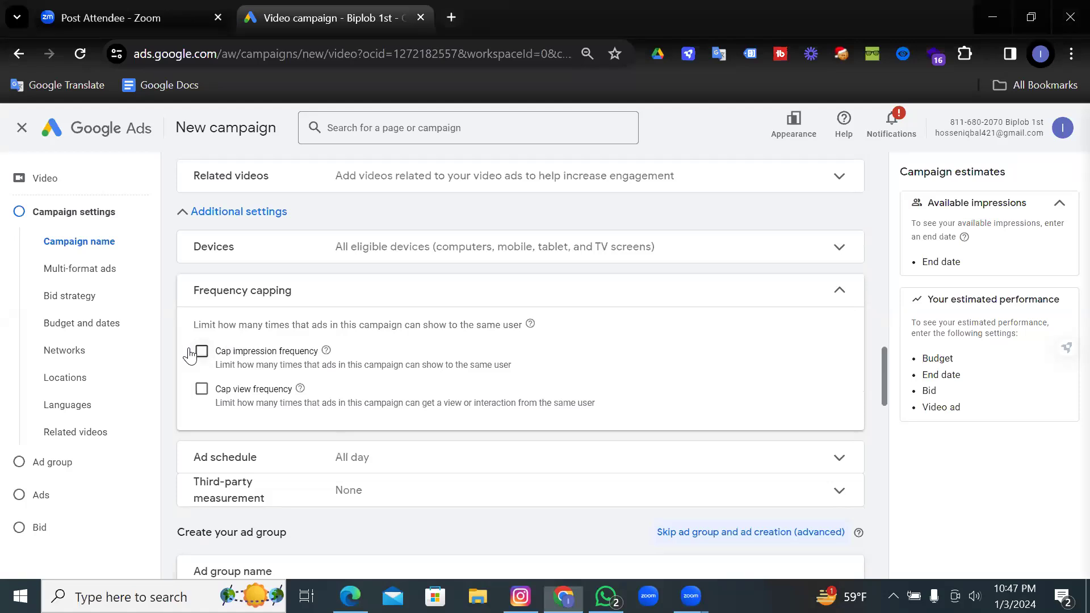
{"action": "left_click", "coordinate": [191, 355]}
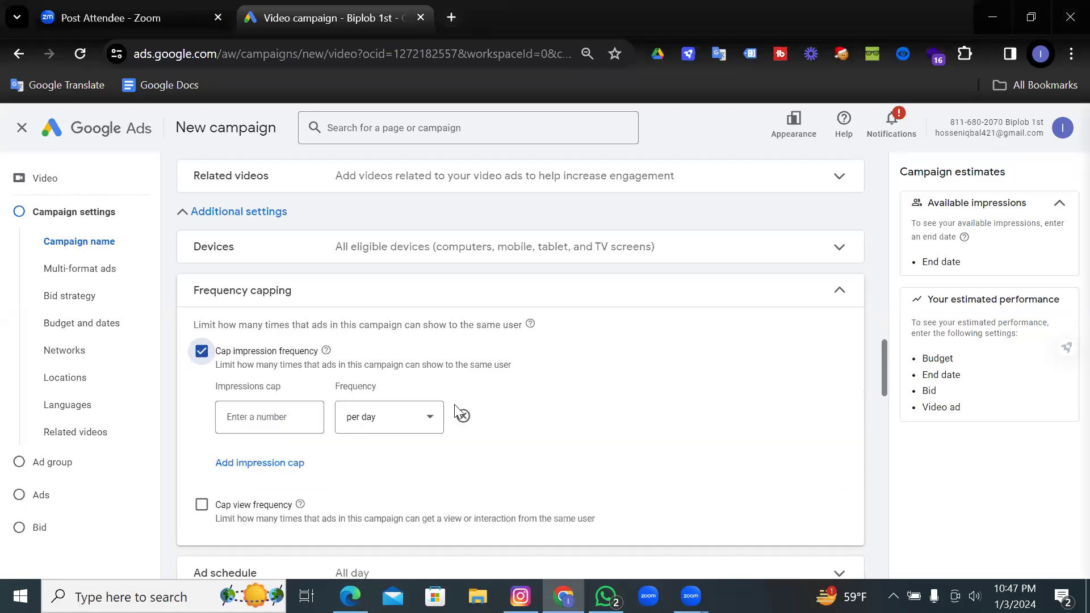
Step: Look over the impression cap's frequency periods and turn on Cap view frequency
{"action": "scroll", "coordinate": [458, 412], "scroll_direction": "down", "scroll_amount": 1}
{"action": "left_click", "coordinate": [419, 335]}
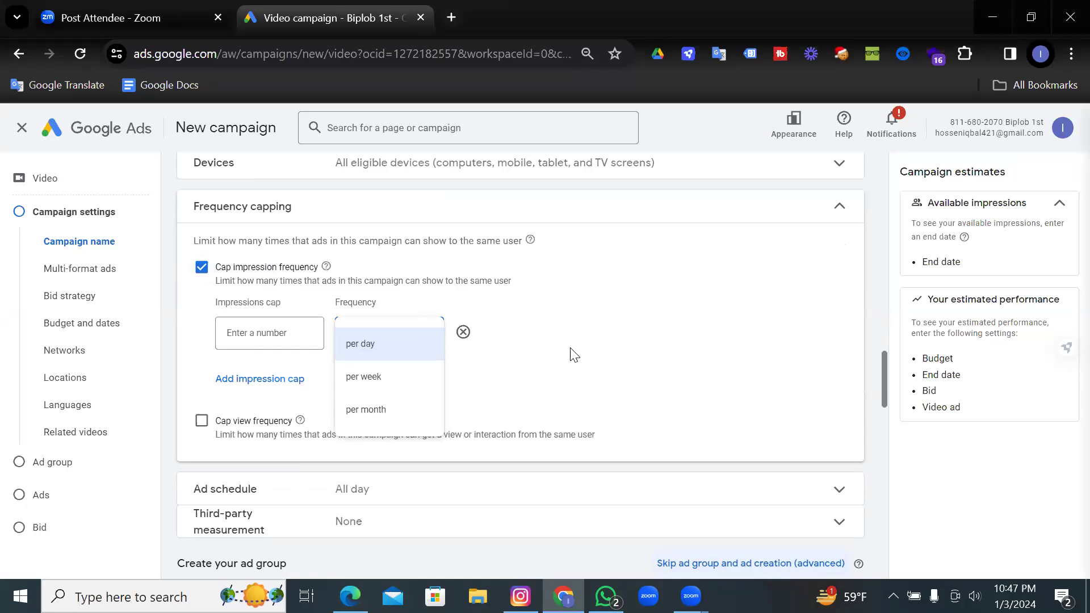
{"action": "left_click", "coordinate": [279, 343]}
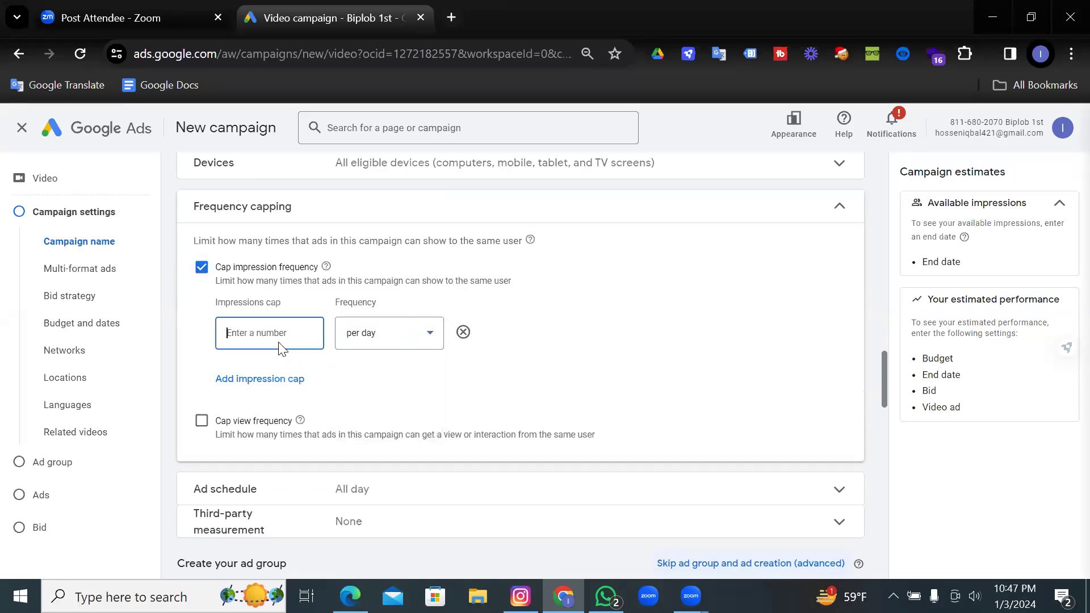
{"action": "left_click", "coordinate": [276, 381]}
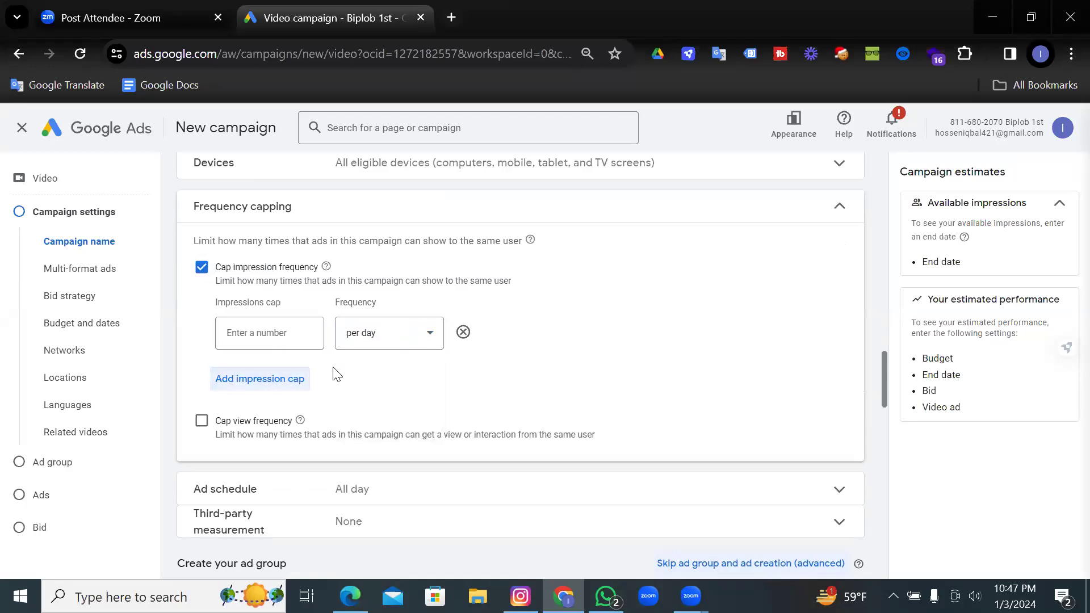
{"action": "left_click", "coordinate": [462, 415]}
{"action": "left_click", "coordinate": [201, 421]}
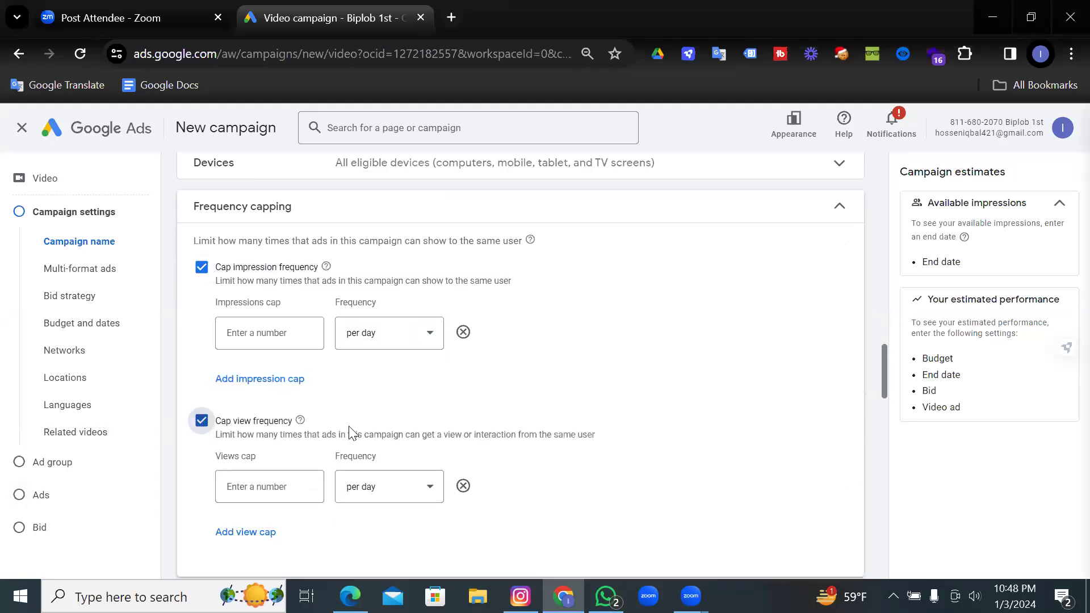
Step: Set the impressions cap to 7 per day
{"action": "left_click", "coordinate": [389, 339]}
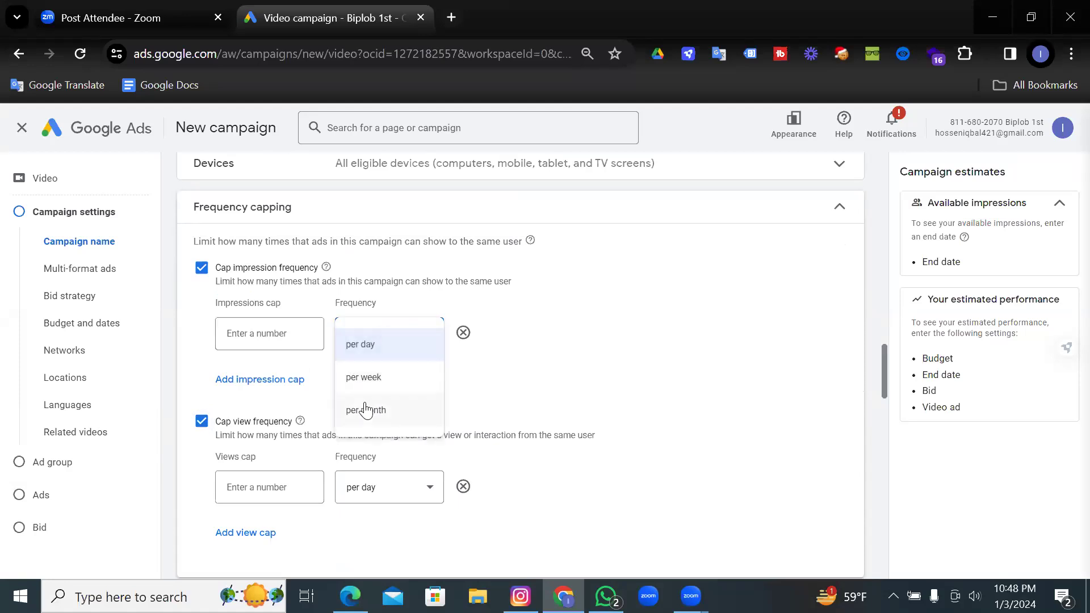
{"action": "left_click", "coordinate": [366, 377]}
{"action": "left_click", "coordinate": [249, 334]}
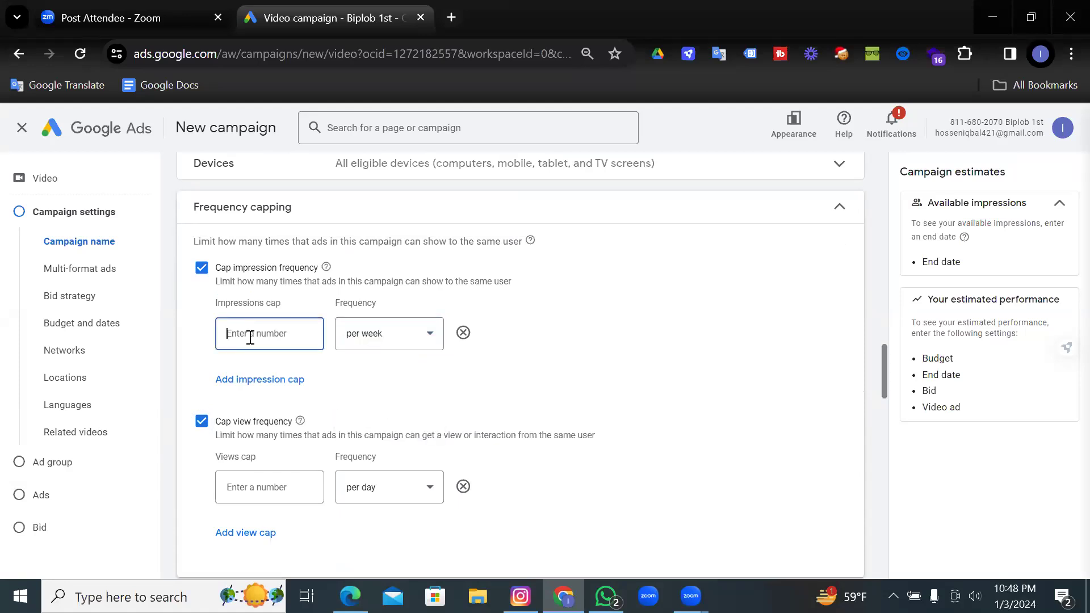
{"action": "left_click", "coordinate": [415, 344]}
{"action": "left_click", "coordinate": [433, 343]}
{"action": "left_click", "coordinate": [282, 335]}
{"action": "type", "text": "7"}
Step: Check the view cap's frequency periods and set the views cap to 7 per day
{"action": "scroll", "coordinate": [498, 422], "scroll_direction": "down", "scroll_amount": 1}
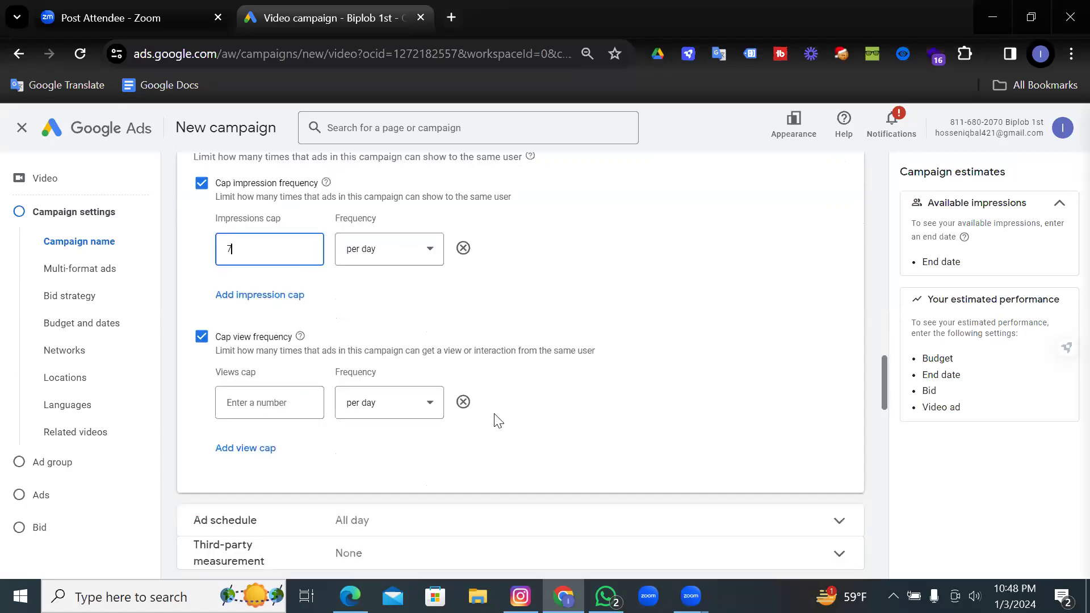
{"action": "left_click", "coordinate": [420, 402]}
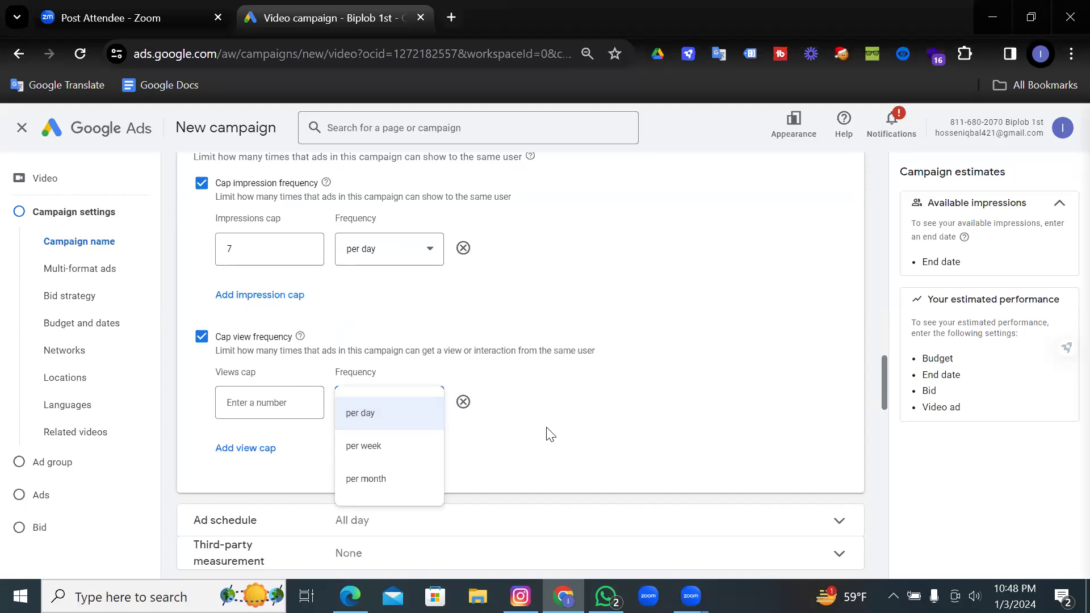
{"action": "left_click", "coordinate": [252, 400]}
{"action": "type", "text": "7"}
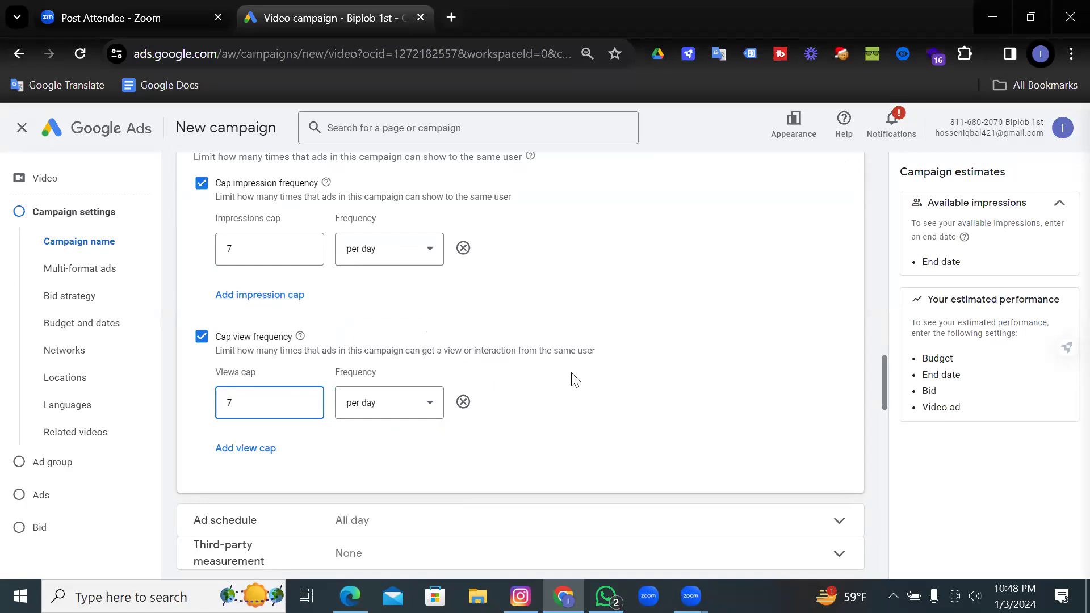
{"action": "scroll", "coordinate": [572, 441], "scroll_direction": "up", "scroll_amount": 3}
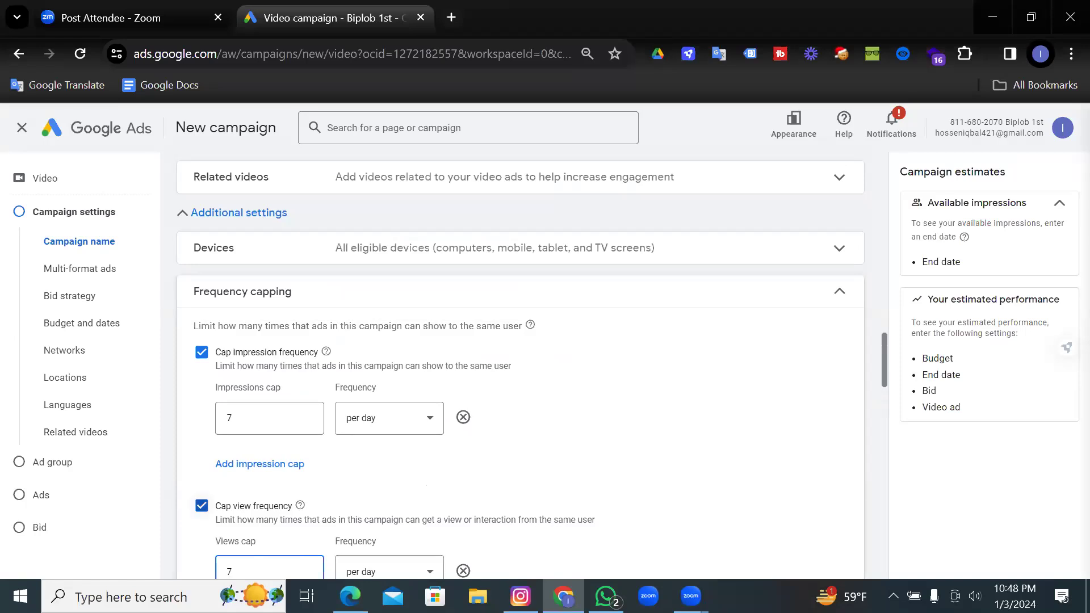
{"action": "left_click", "coordinate": [690, 596]}
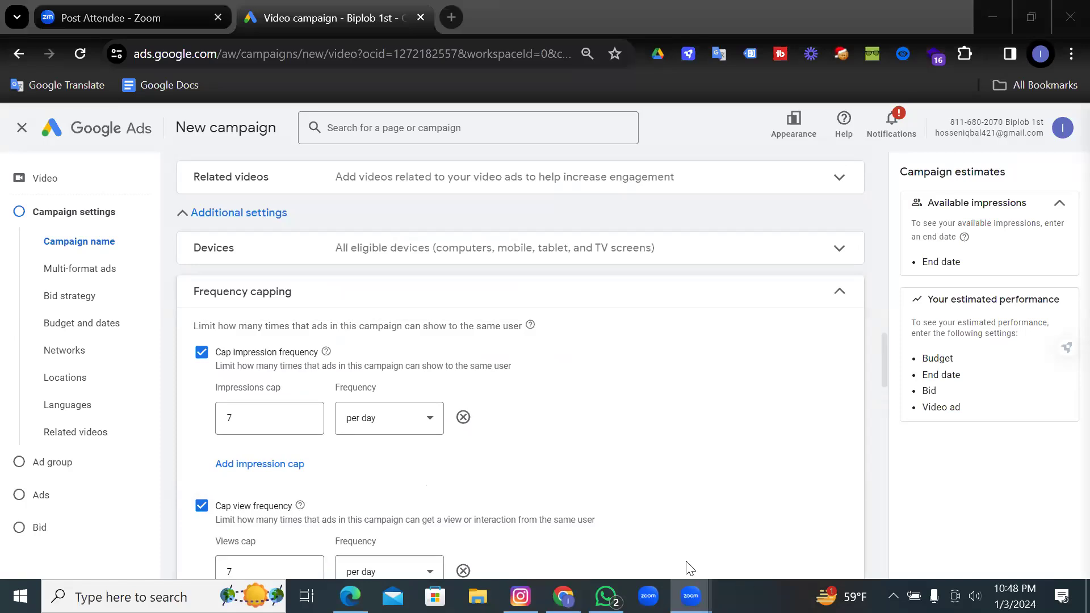
{"action": "scroll", "coordinate": [574, 477], "scroll_direction": "down", "scroll_amount": 1}
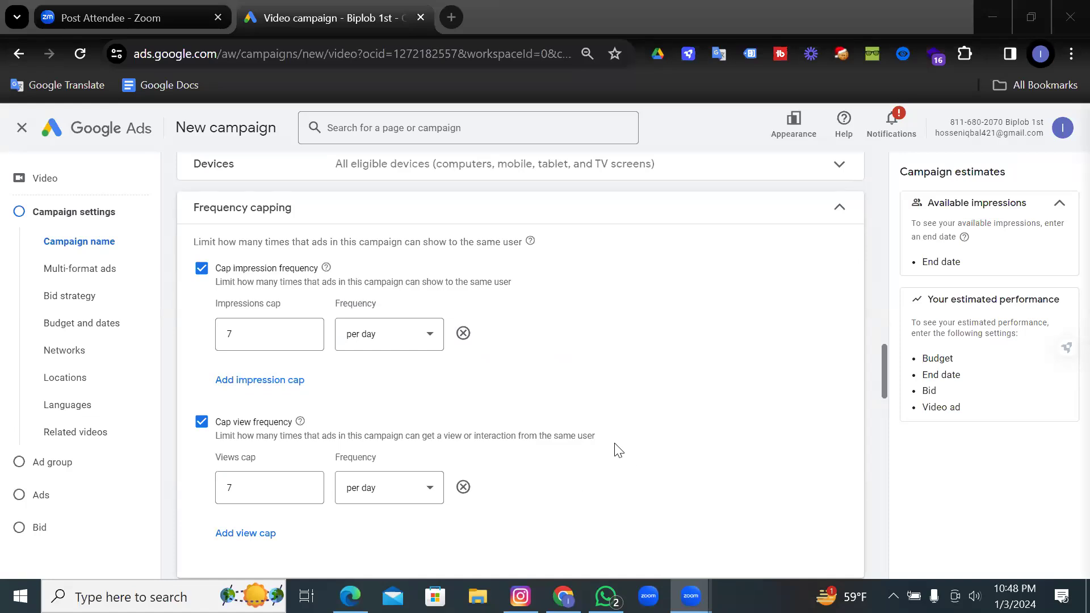
{"action": "scroll", "coordinate": [616, 449], "scroll_direction": "down", "scroll_amount": 1}
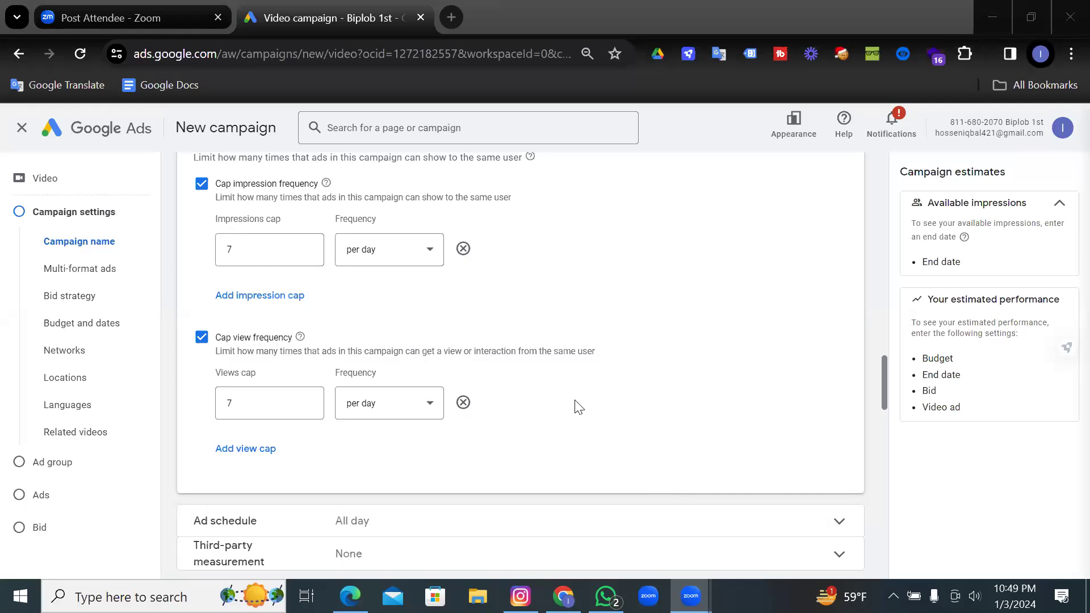
{"action": "scroll", "coordinate": [578, 407], "scroll_direction": "up", "scroll_amount": 1}
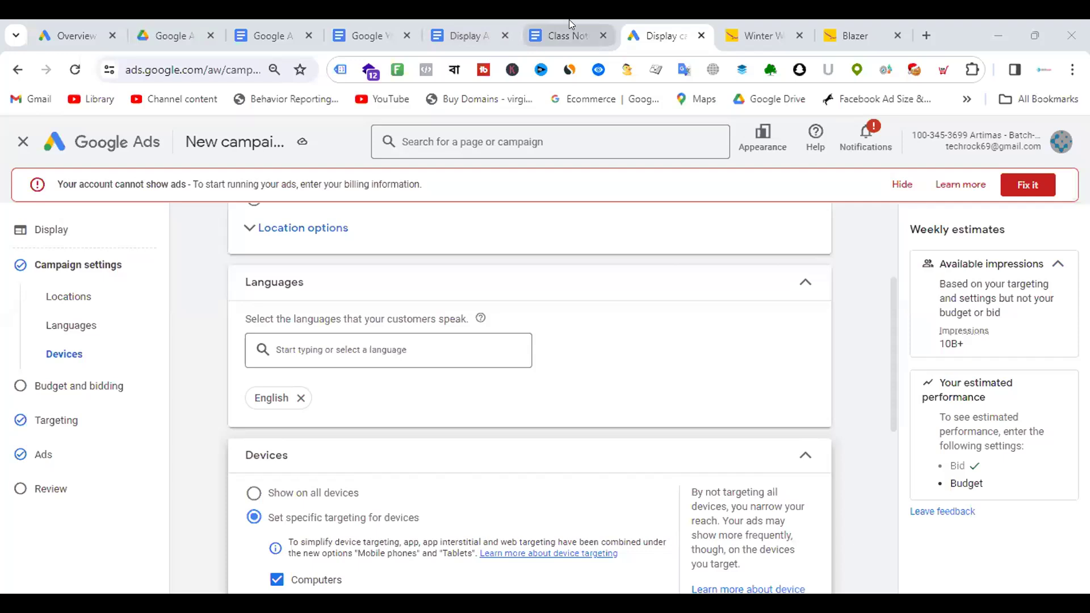
Step: Switch to the Class Note - Batch-17 (Google Ads) document in Google Docs and look over the Class-18: Homework-18 notes
{"action": "left_click", "coordinate": [569, 35]}
{"action": "scroll", "coordinate": [610, 463], "scroll_direction": "down", "scroll_amount": 3}
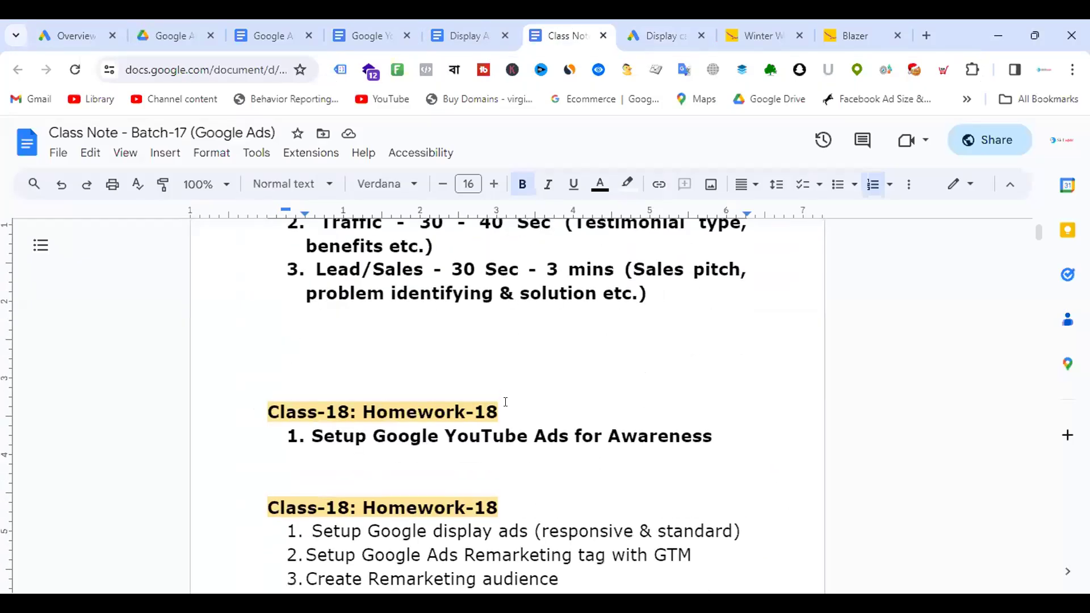
{"action": "left_click_drag", "start_coordinate": [505, 402], "coordinate": [253, 396]}
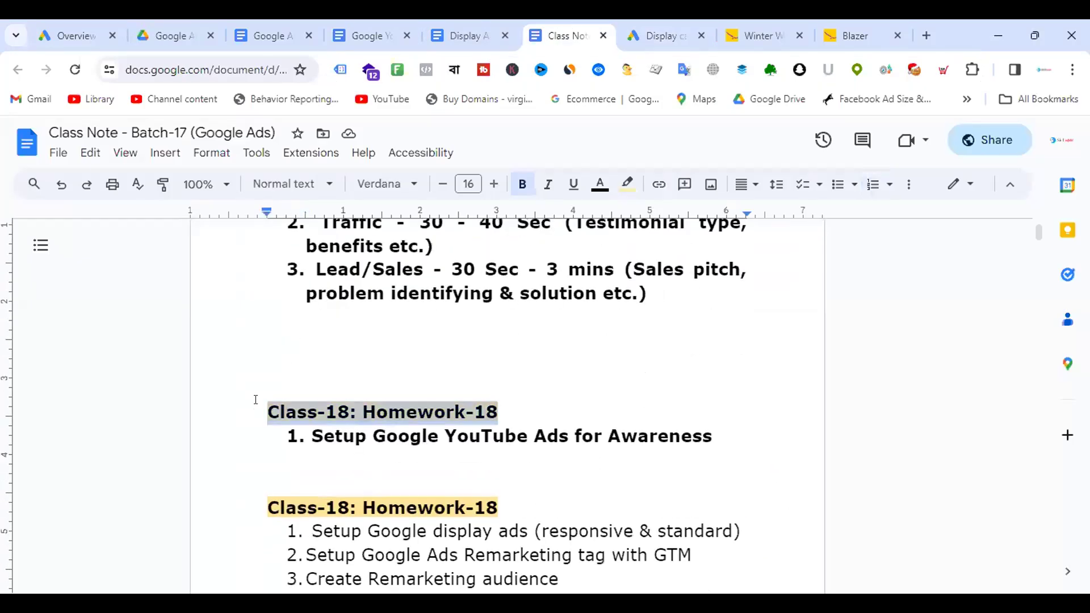
{"action": "scroll", "coordinate": [618, 403], "scroll_direction": "down", "scroll_amount": 15}
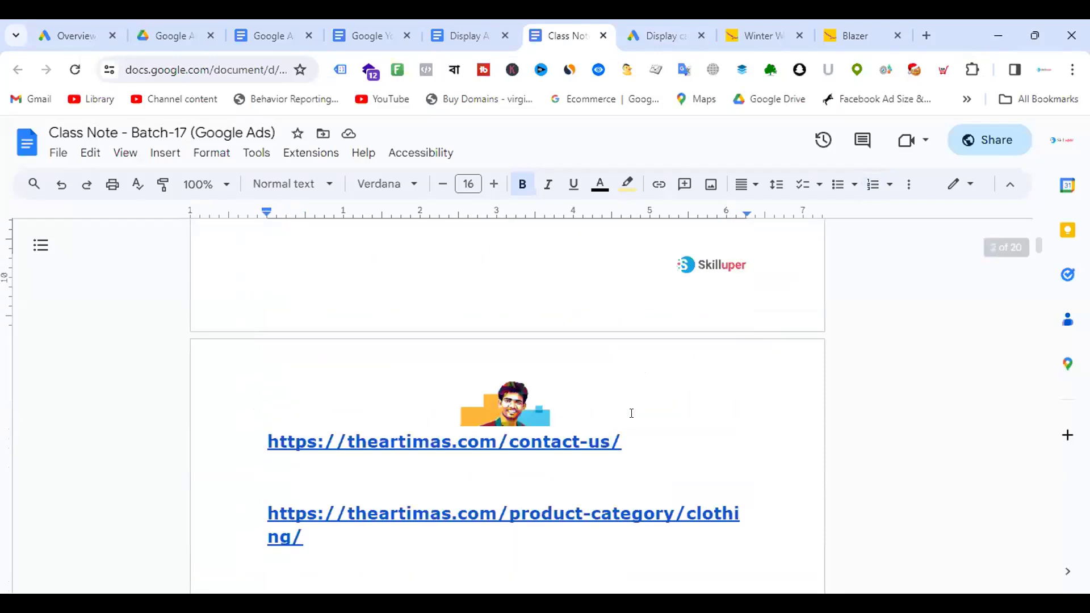
{"action": "scroll", "coordinate": [574, 399], "scroll_direction": "up", "scroll_amount": 10}
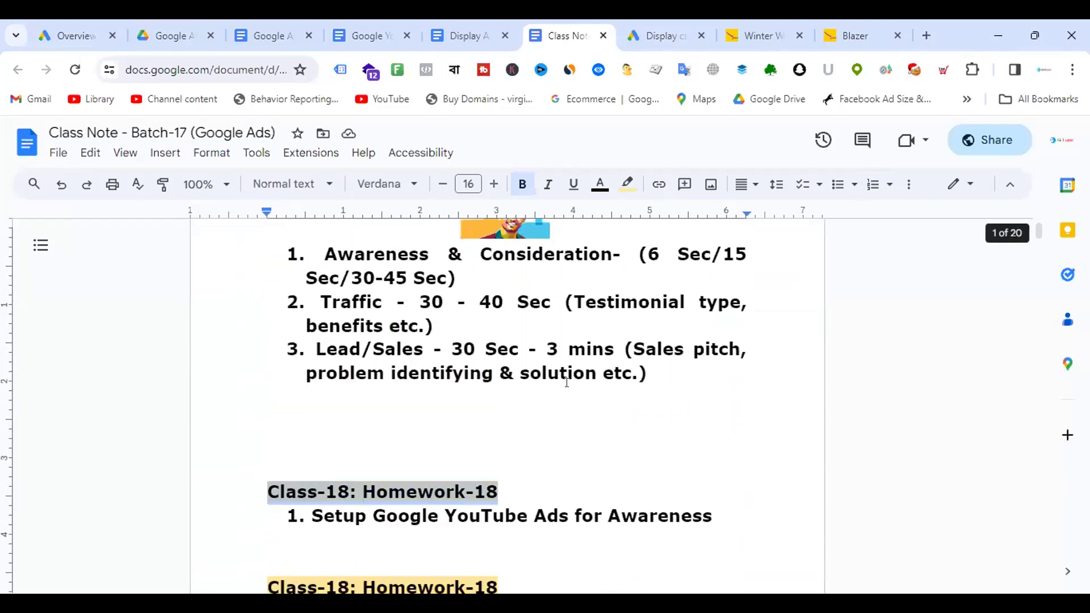
Step: Insert three empty lines above the Awareness & Consideration item and remove the list numbering from the third one
{"action": "left_click", "coordinate": [279, 314]}
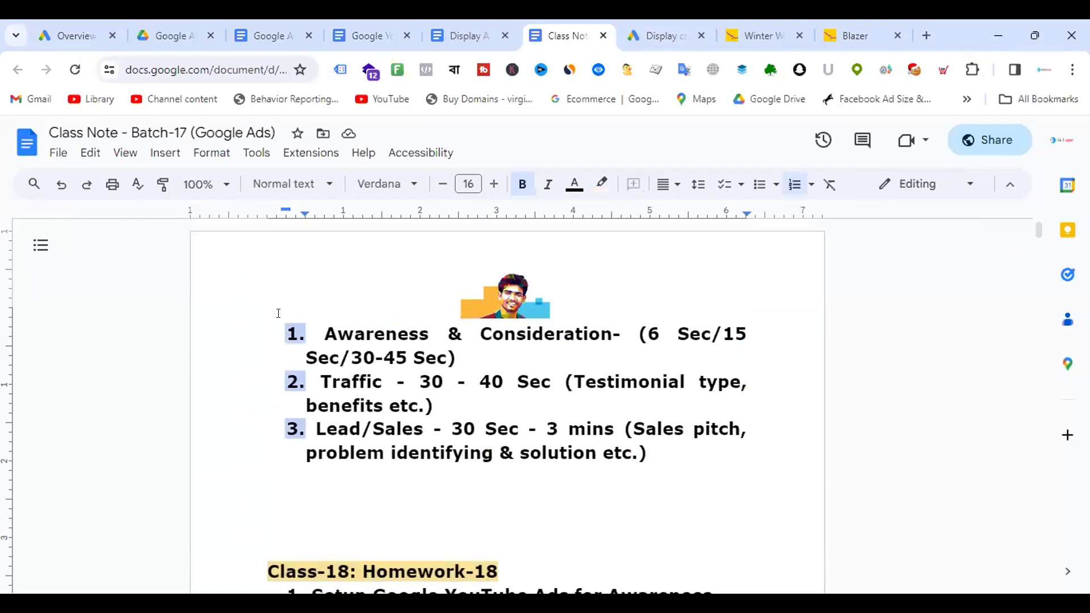
{"action": "key", "text": "Return"}
{"action": "key", "text": "Return"}
{"action": "key", "text": "Return"}
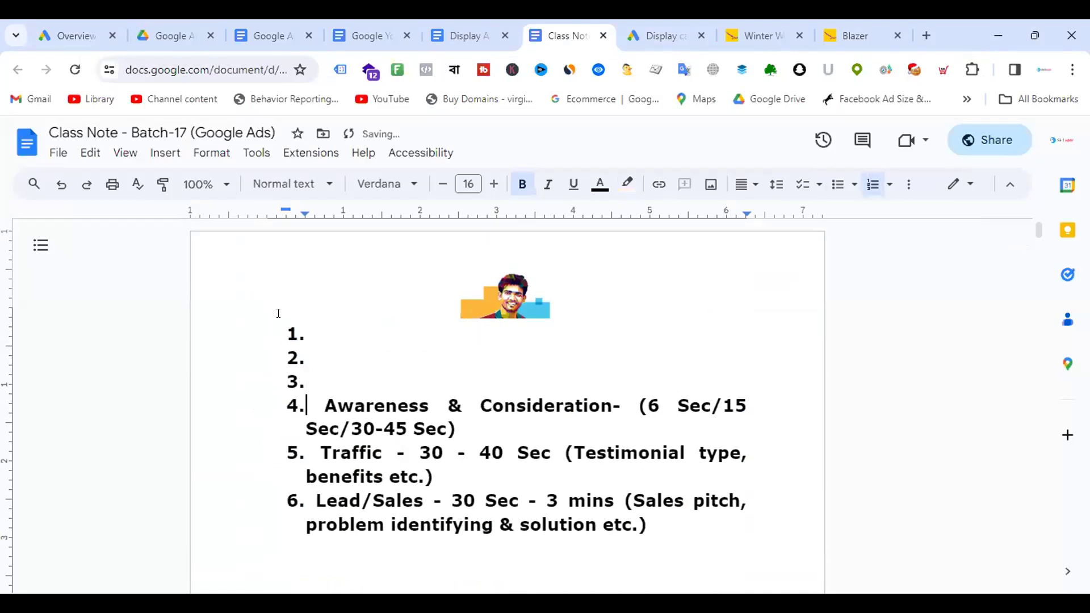
{"action": "left_click", "coordinate": [332, 371]}
{"action": "key", "text": "BackSpace"}
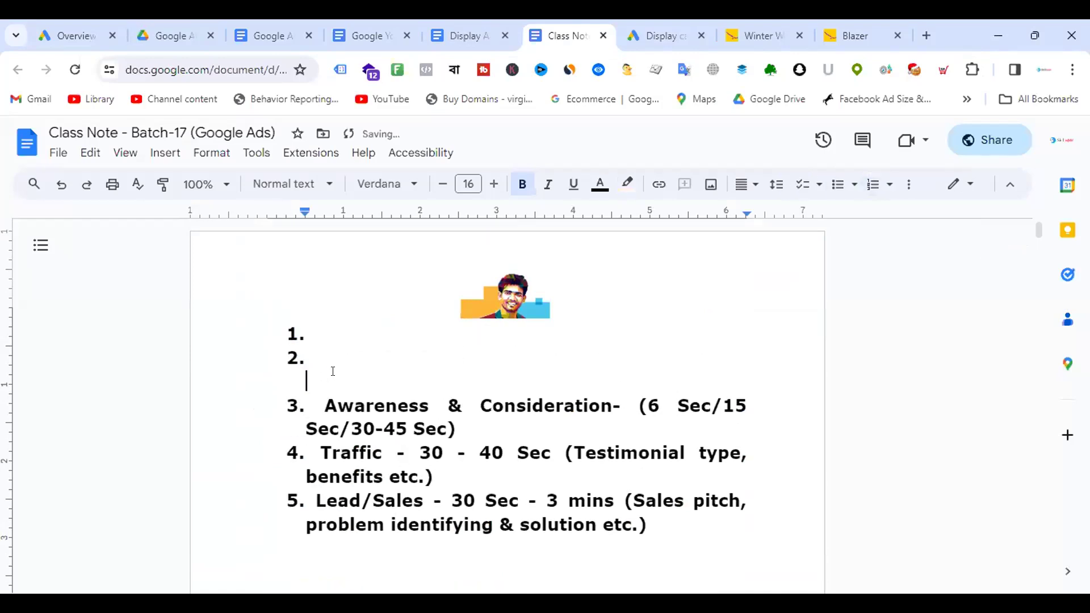